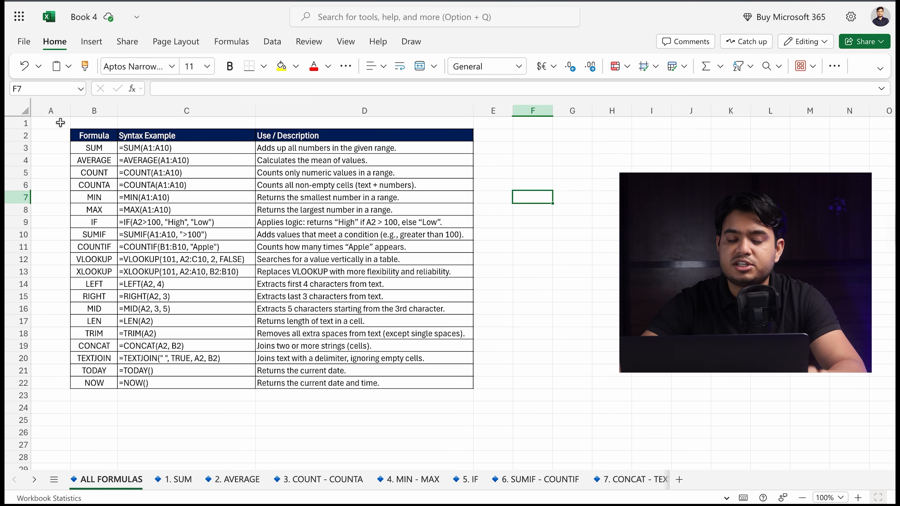
left_click(24, 43)
mouse_move(69, 150)
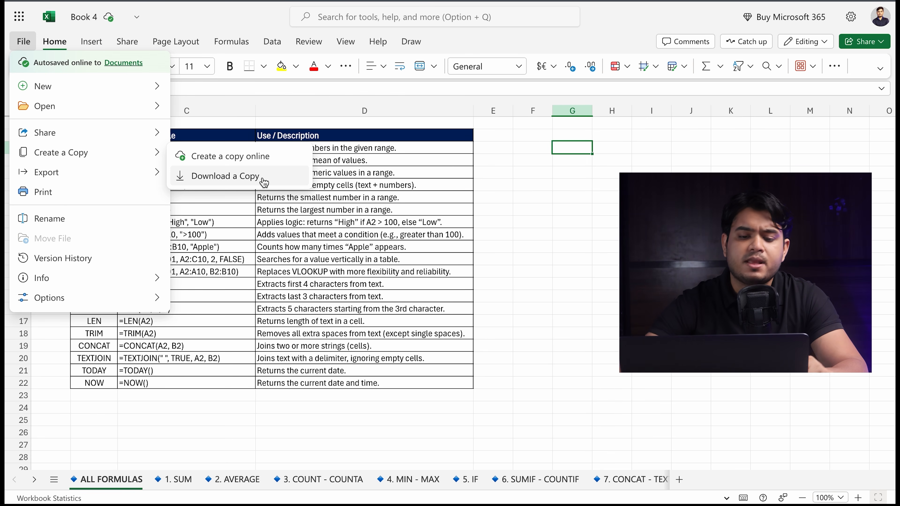
left_click(575, 219)
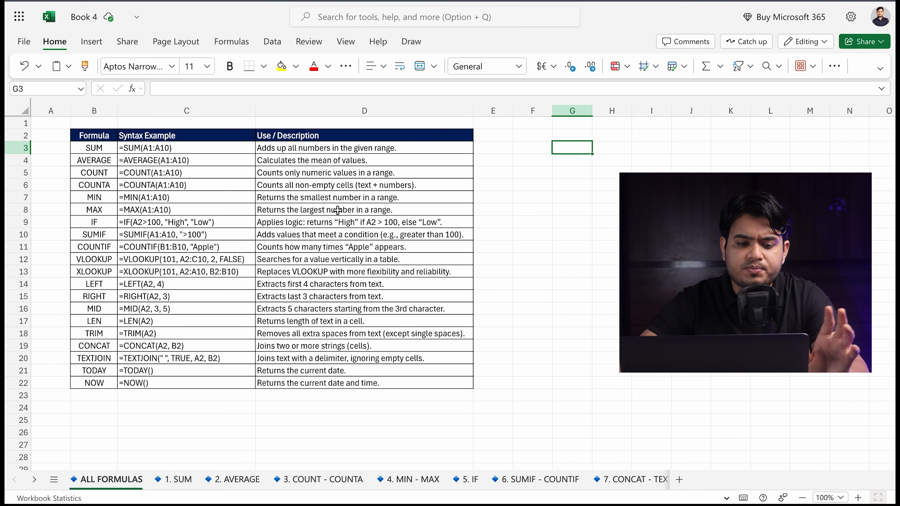
Step: Examine the Formula, Syntax Example and Use / Description columns of the ALL FORMULAS reference table and the workbook's practice sheets
left_click(91, 149)
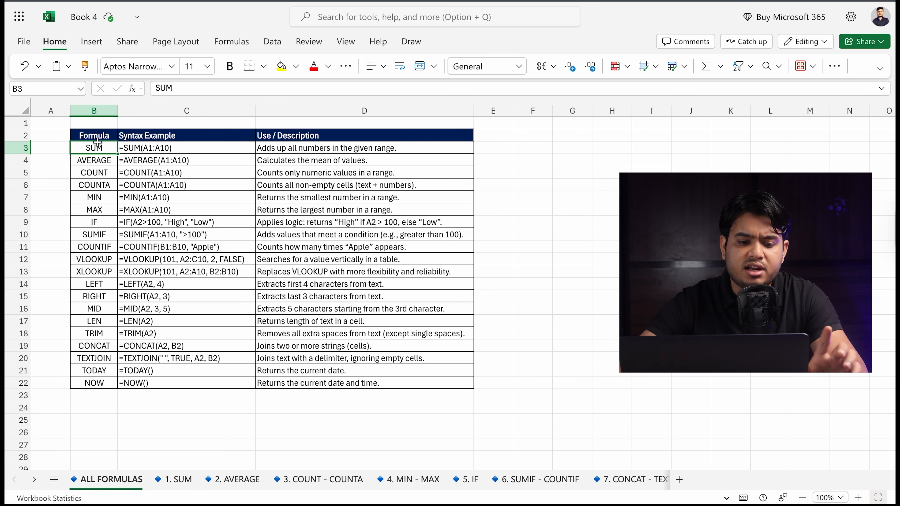
left_click_drag(94, 135, 410, 130)
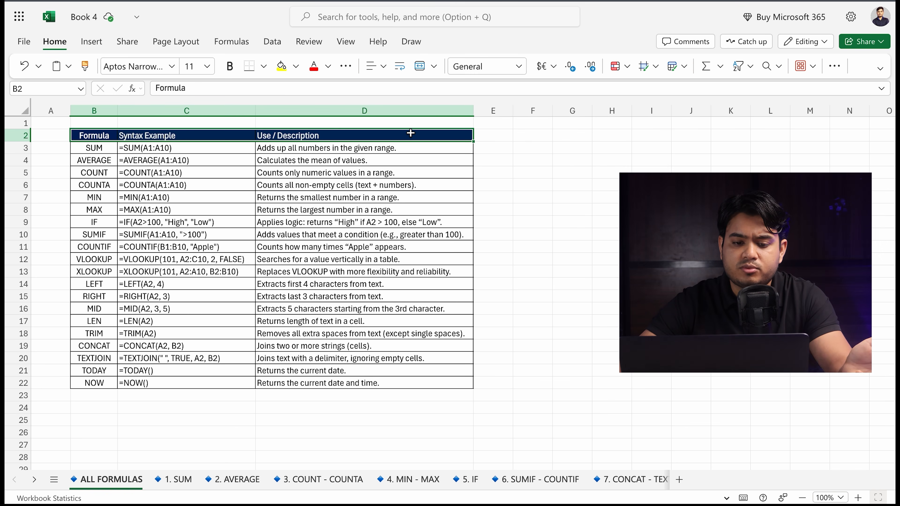
left_click(86, 136)
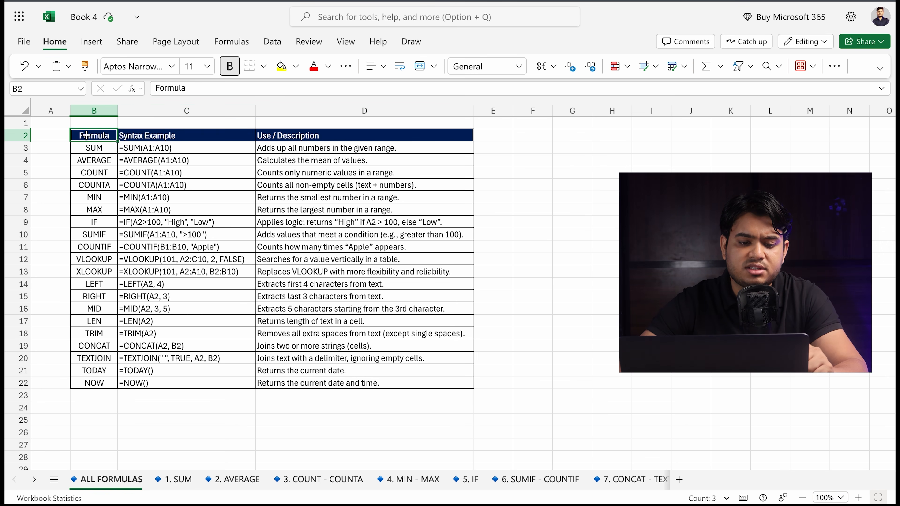
left_click(178, 137)
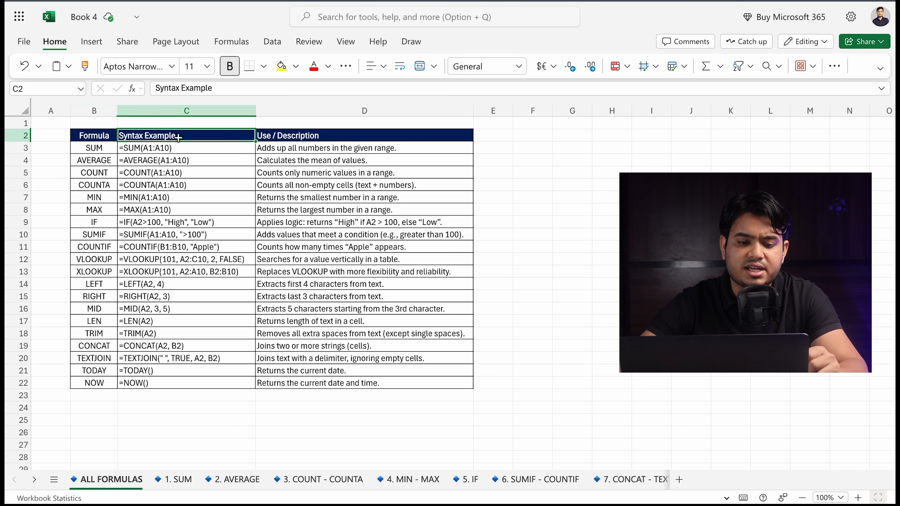
left_click(323, 137)
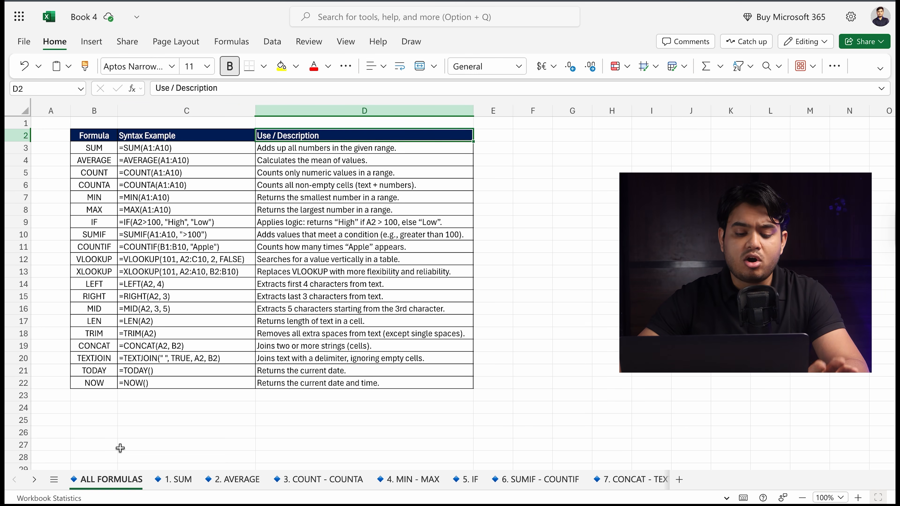
left_click(180, 479)
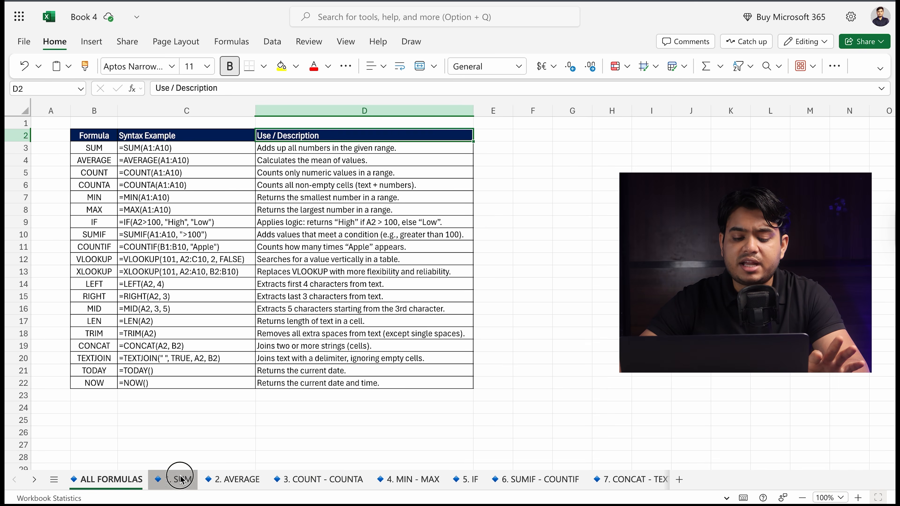
left_click(252, 480)
left_click(299, 479)
left_click(415, 480)
left_click(110, 479)
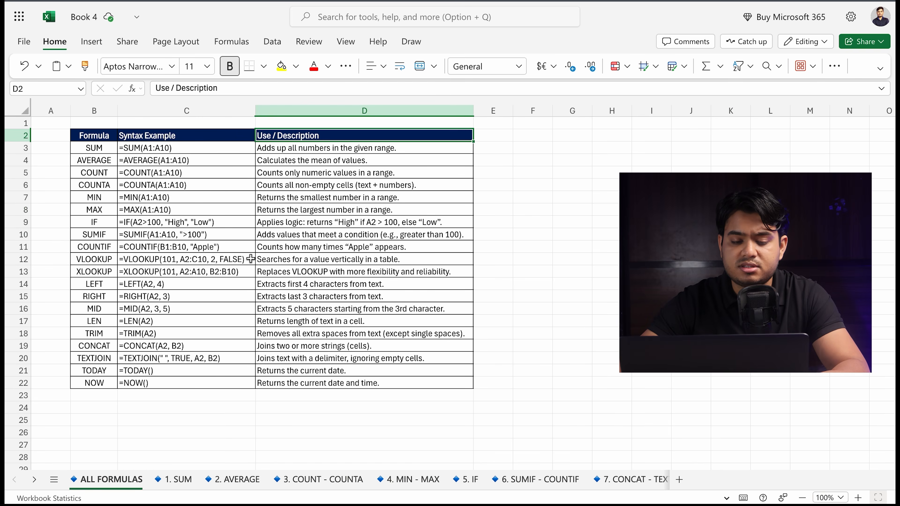
left_click(588, 197)
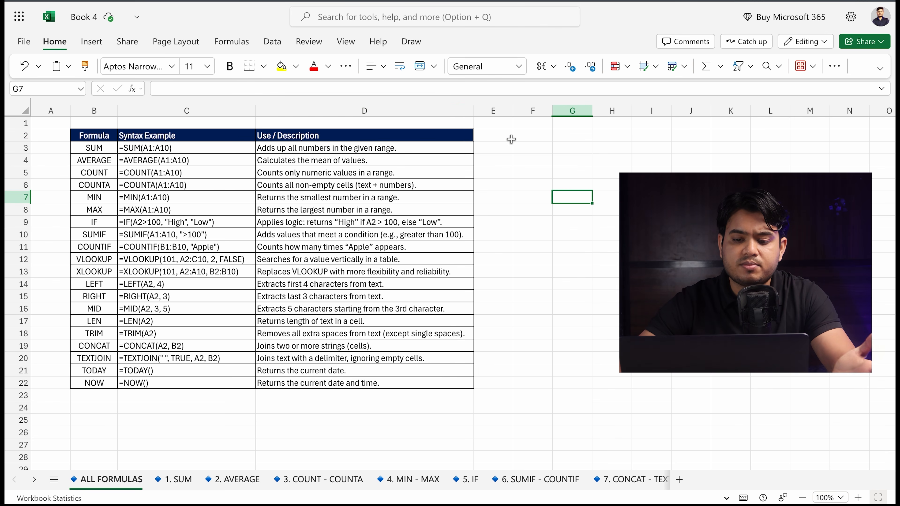
left_click(527, 139)
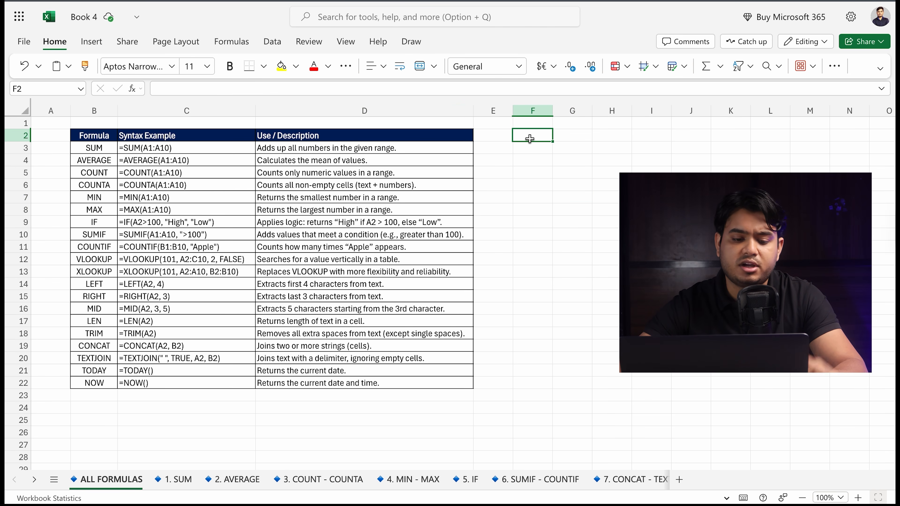
Step: Go to the 1. SUM sheet and review the sales table's number columns and the question about total units sold
left_click(95, 411)
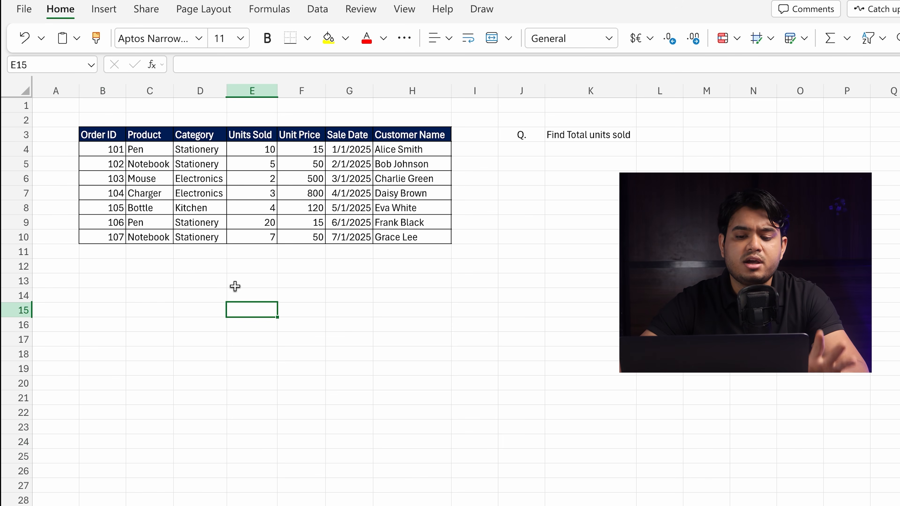
left_click(234, 286)
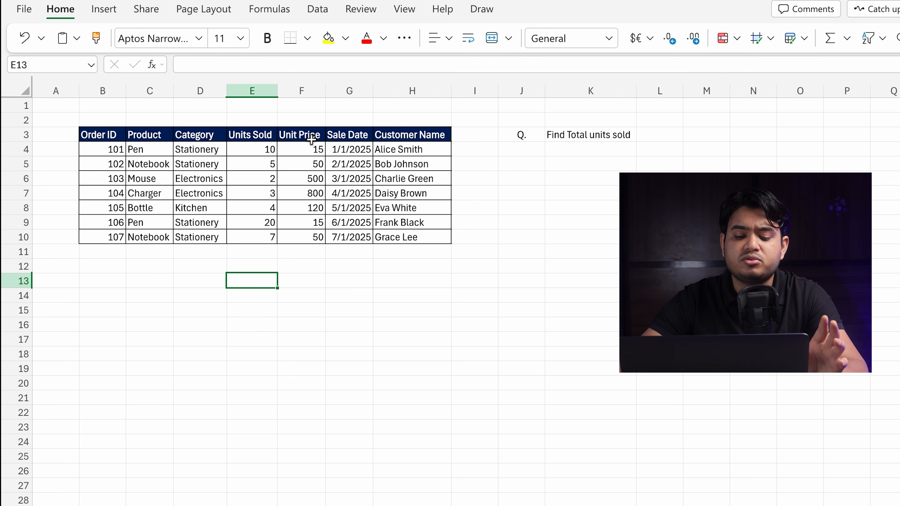
left_click_drag(311, 148, 313, 241)
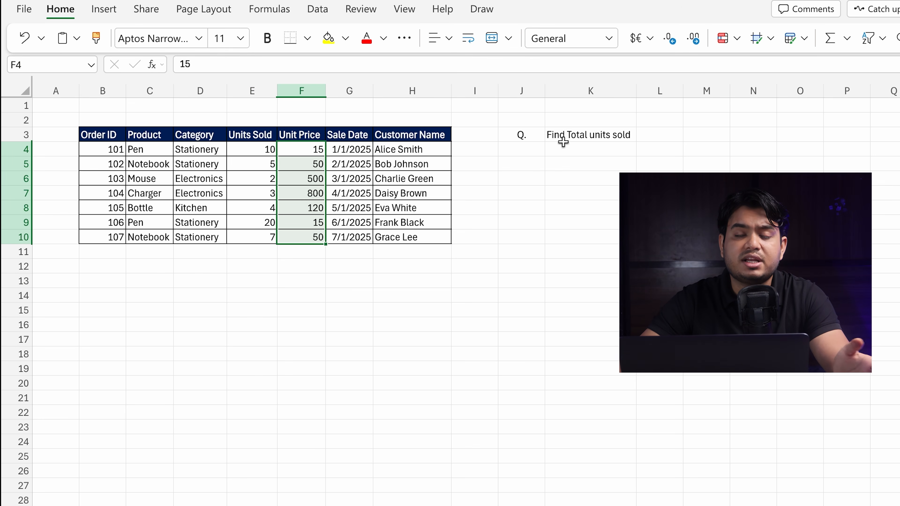
left_click(544, 248)
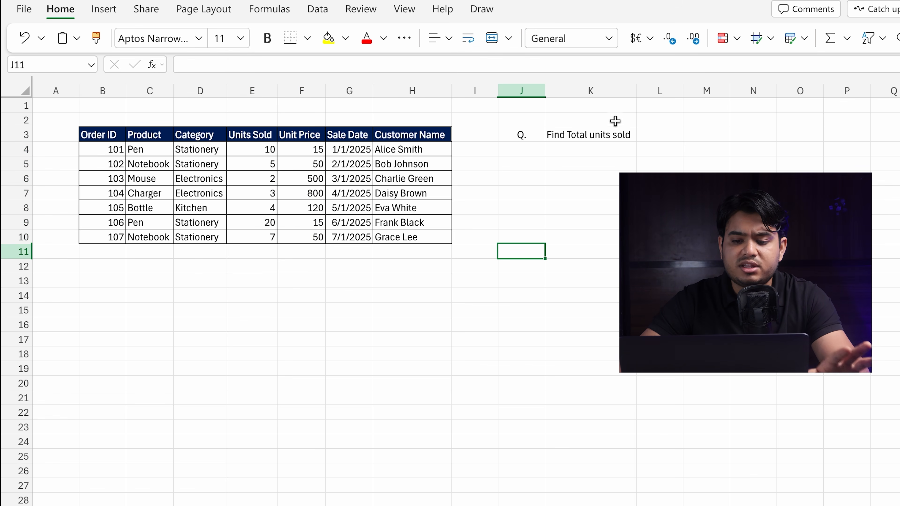
left_click_drag(531, 137, 618, 137)
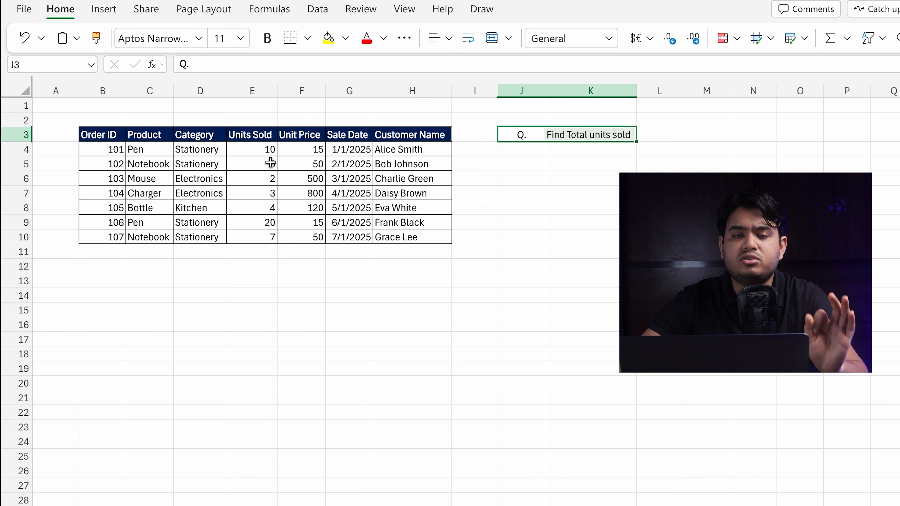
left_click_drag(258, 146, 258, 237)
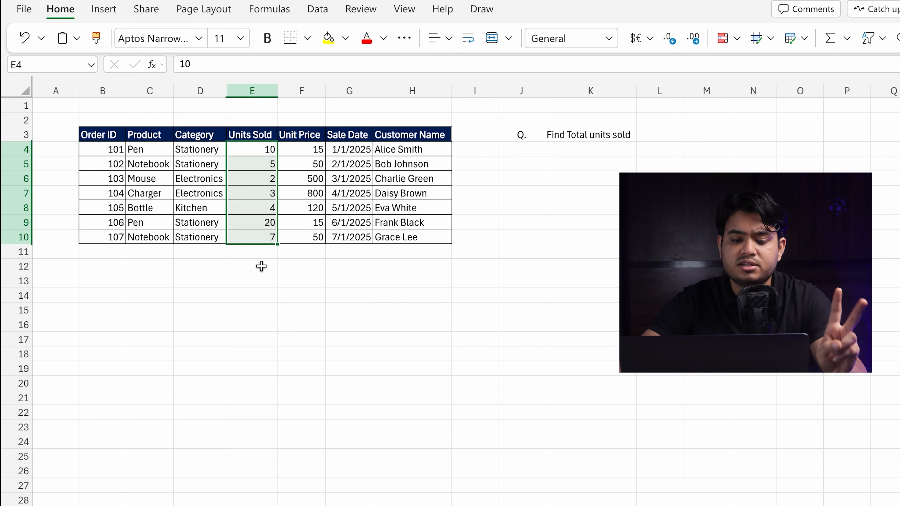
Step: Total the Units Sold column by entering =SUM(E4:E10) in cell E11 directly below the table
left_click(262, 252)
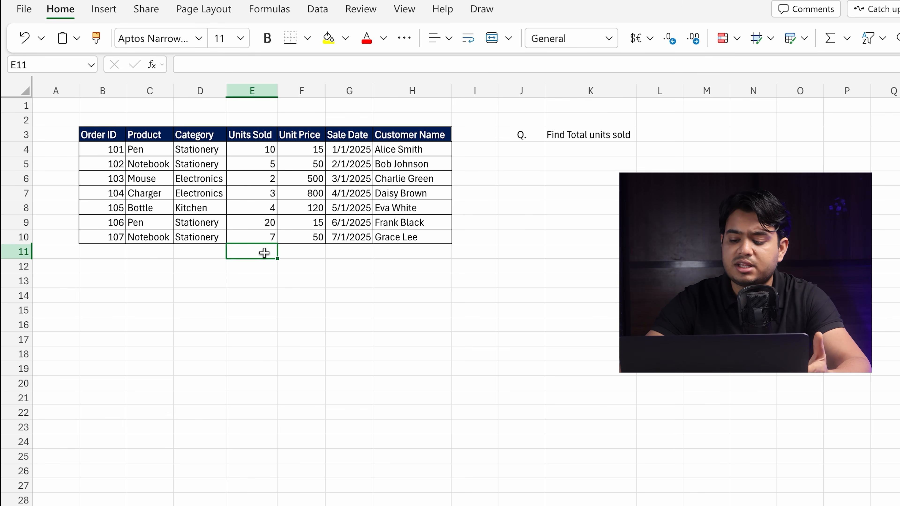
type("=")
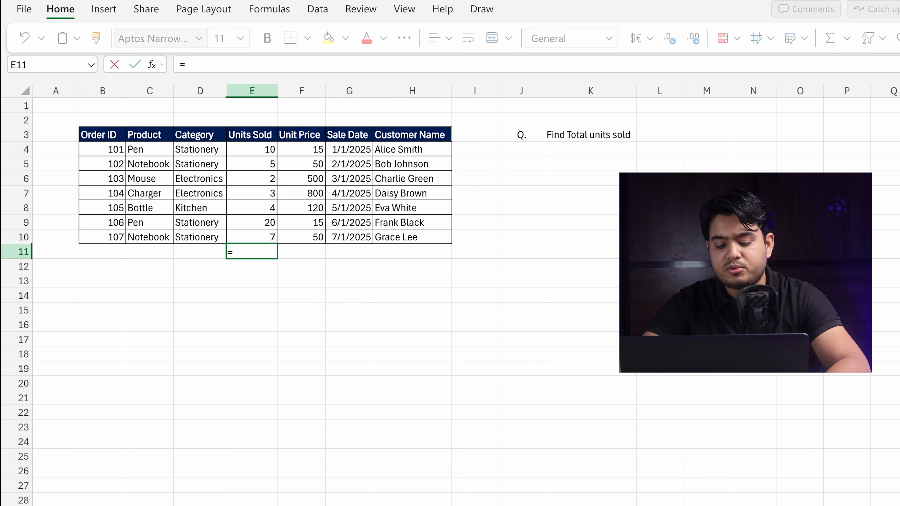
type("SUM")
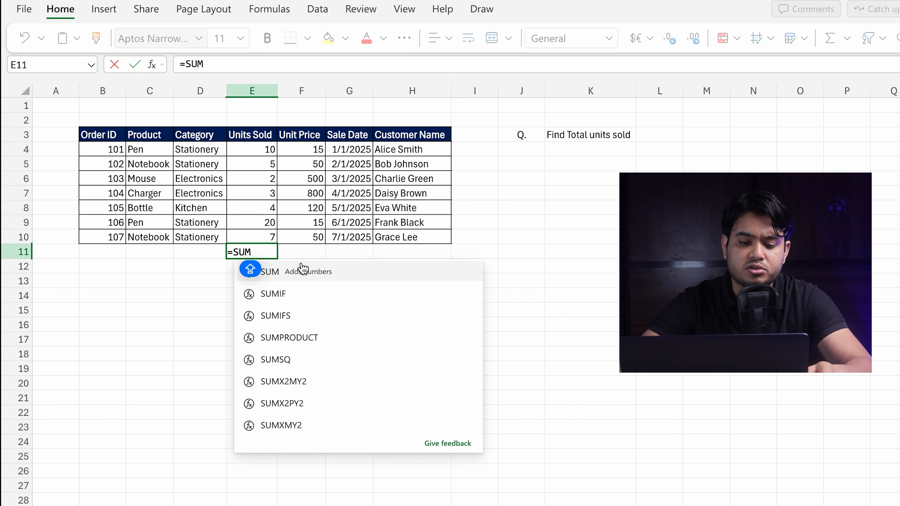
double_click(367, 276)
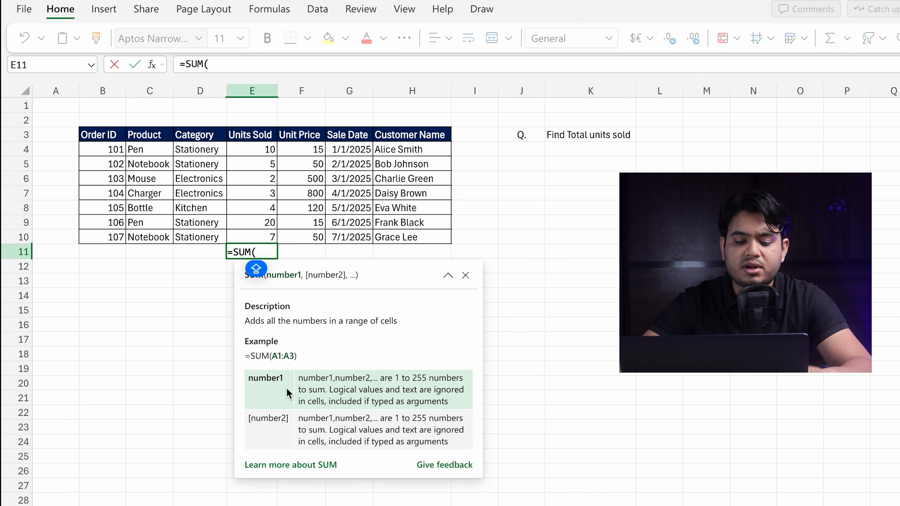
left_click(258, 285)
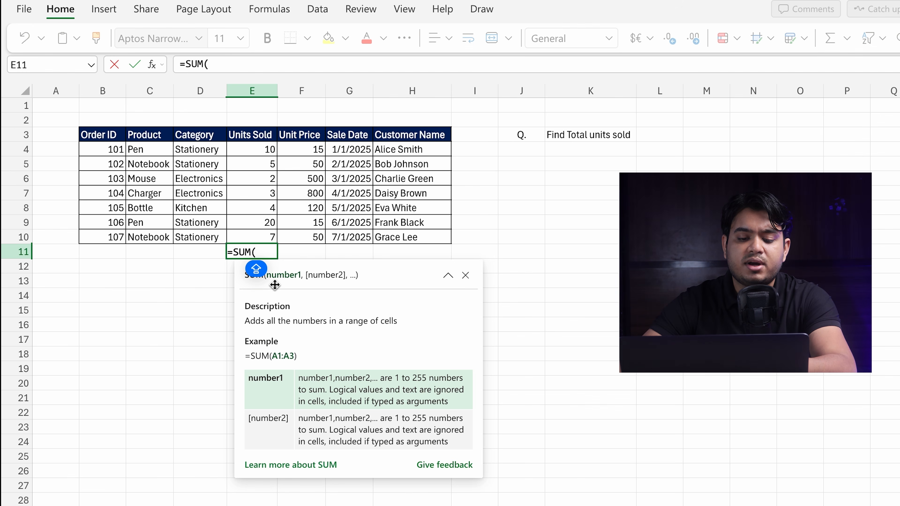
left_click_drag(259, 148, 261, 169)
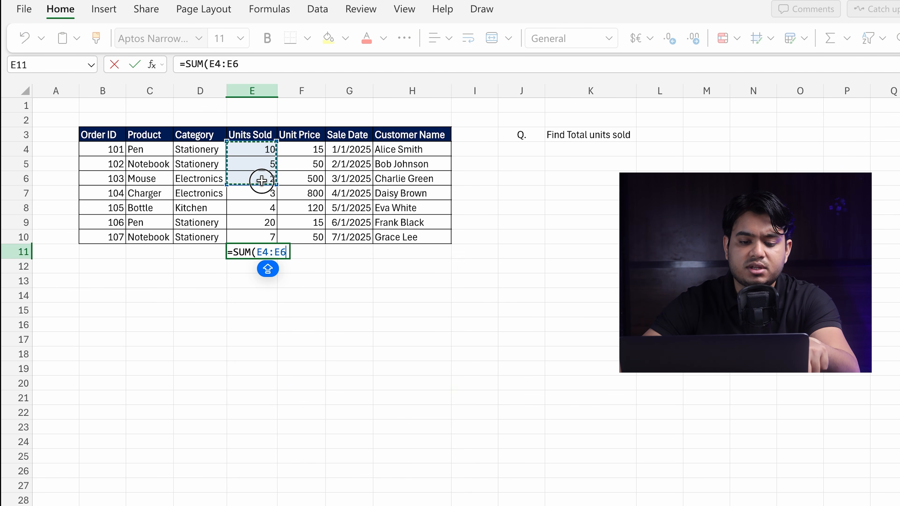
left_click_drag(261, 223, 262, 230)
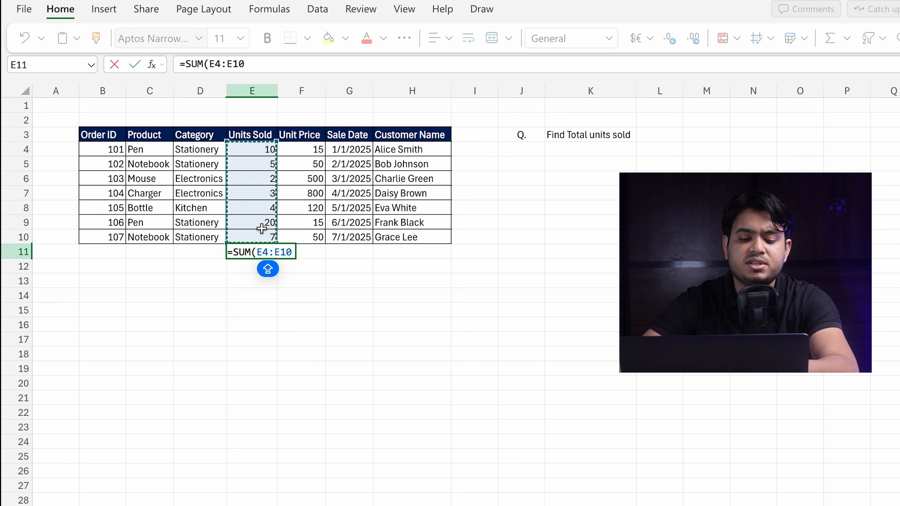
double_click(270, 253)
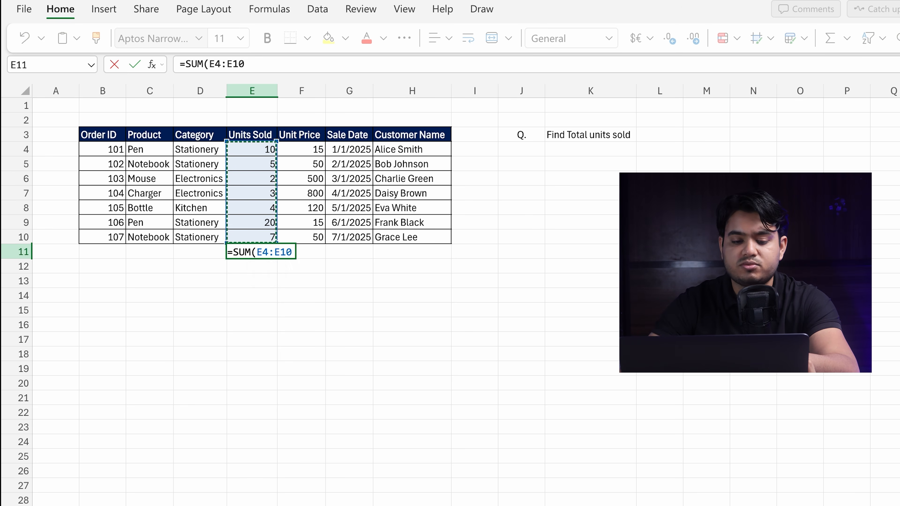
key("Return")
left_click(322, 186)
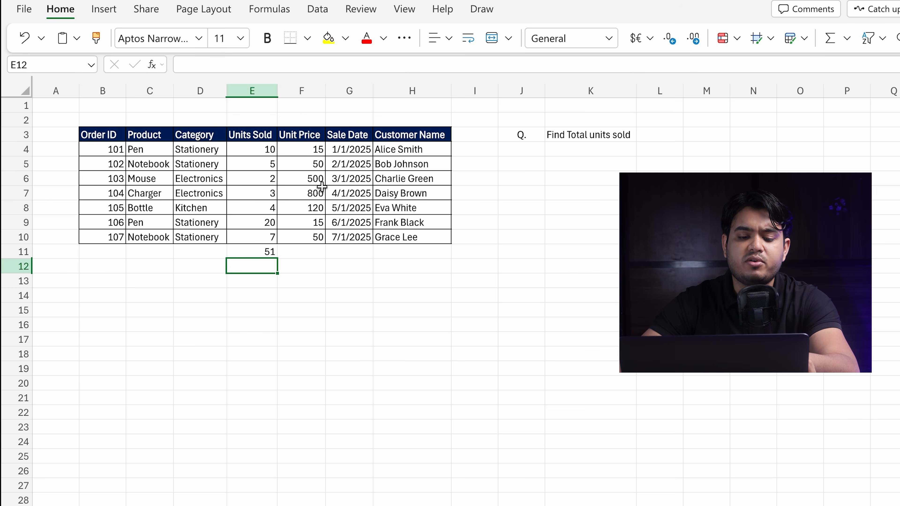
Step: Examine how the column letter and row numbers give the first and last cell references of the Units Sold range, E4 and E10
left_click(321, 332)
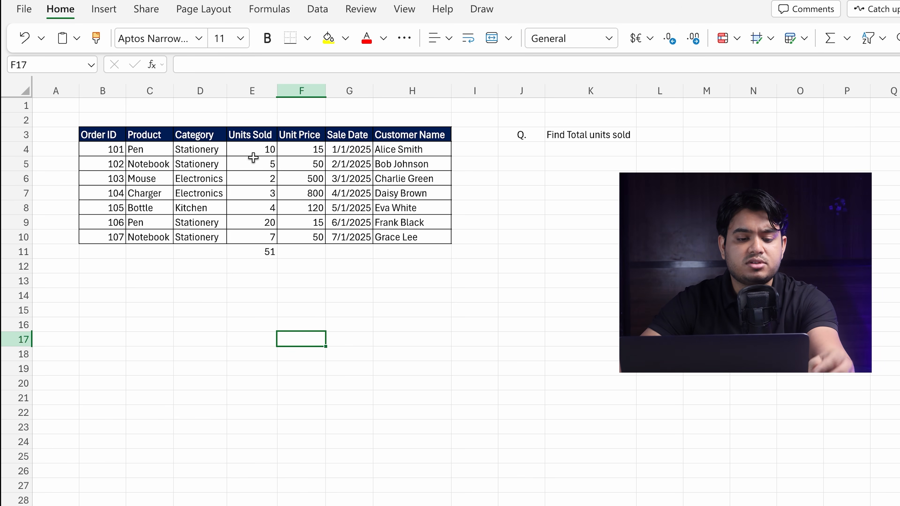
left_click(20, 150)
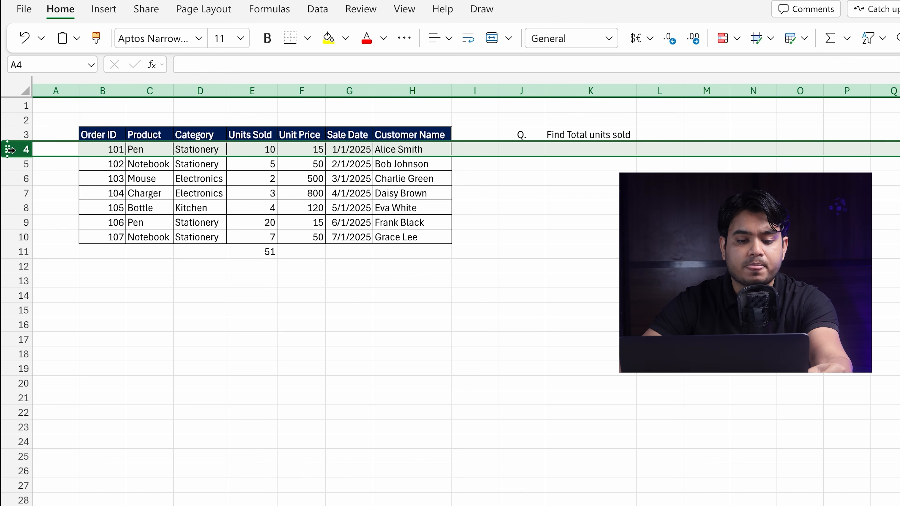
left_click(258, 87)
left_click(20, 150)
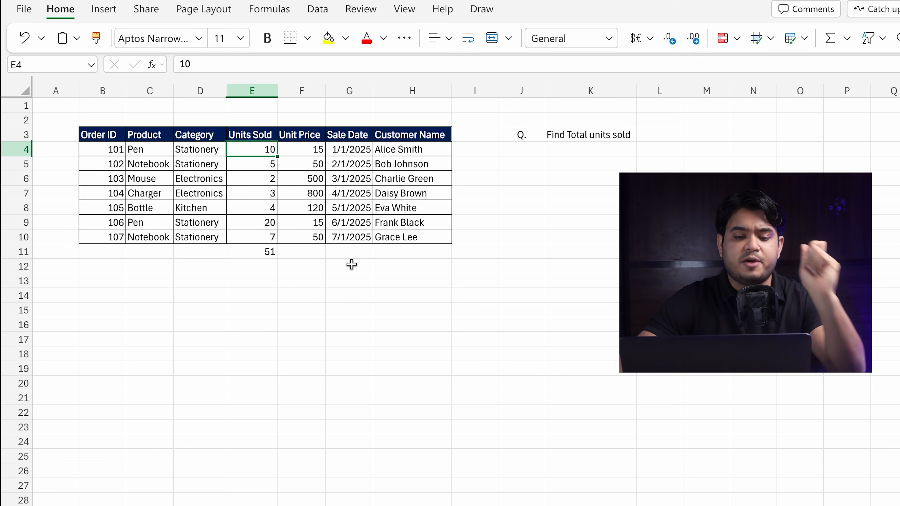
left_click(219, 281)
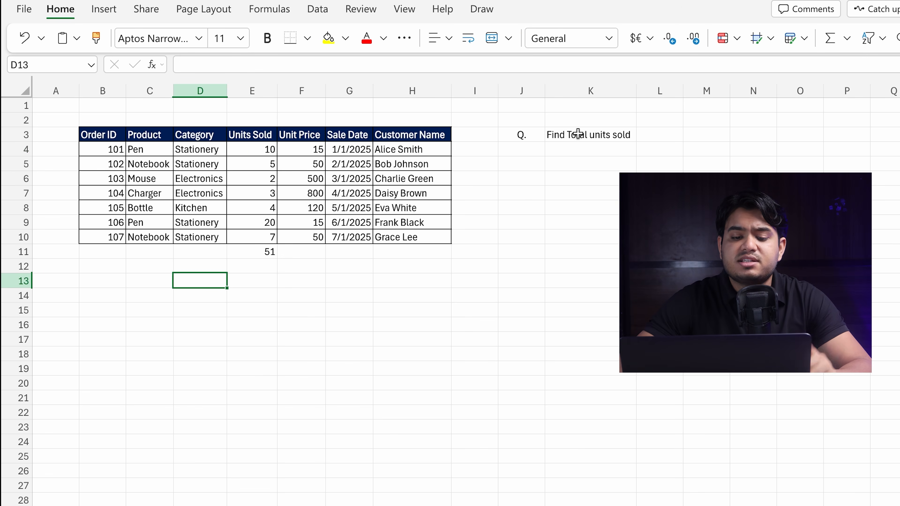
left_click_drag(265, 149, 267, 237)
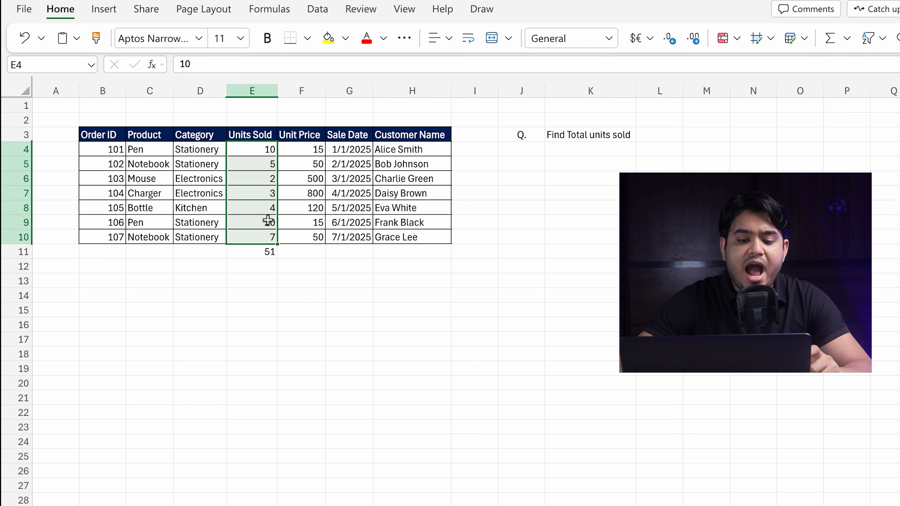
left_click(265, 151)
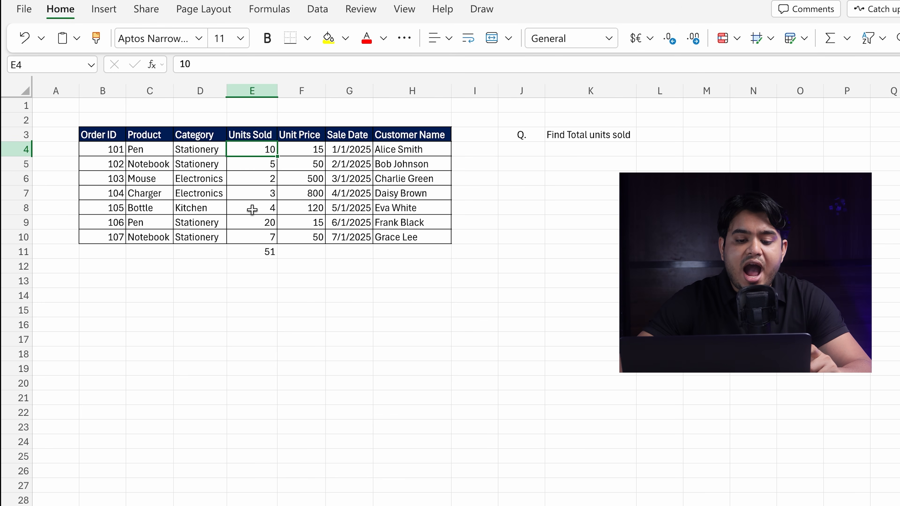
left_click(251, 235)
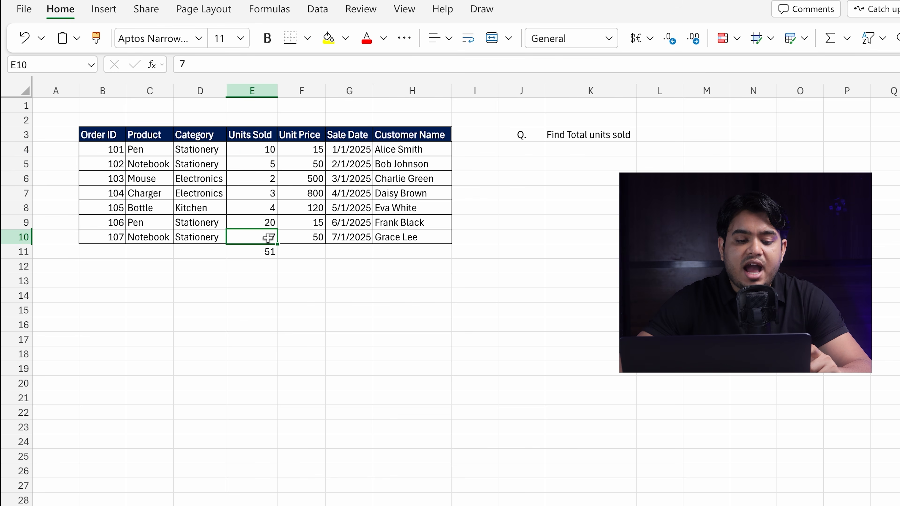
left_click(24, 237)
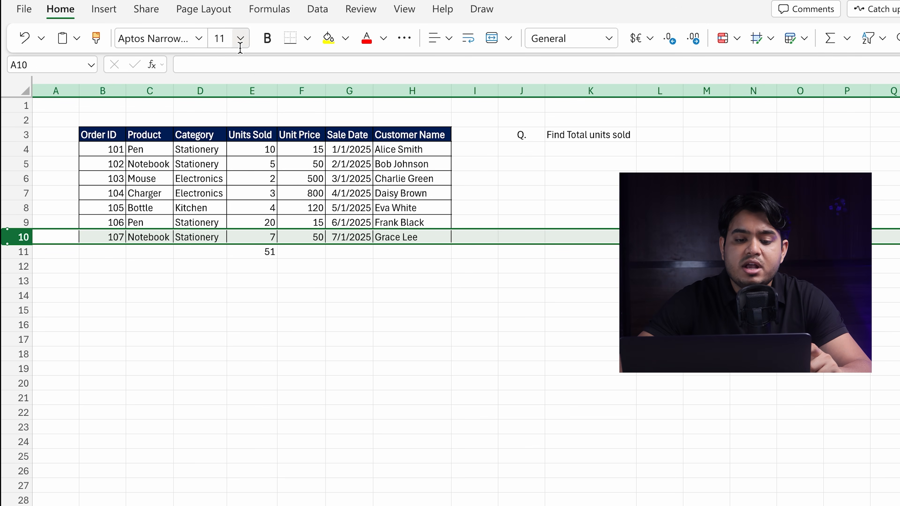
left_click(251, 86)
left_click(266, 233)
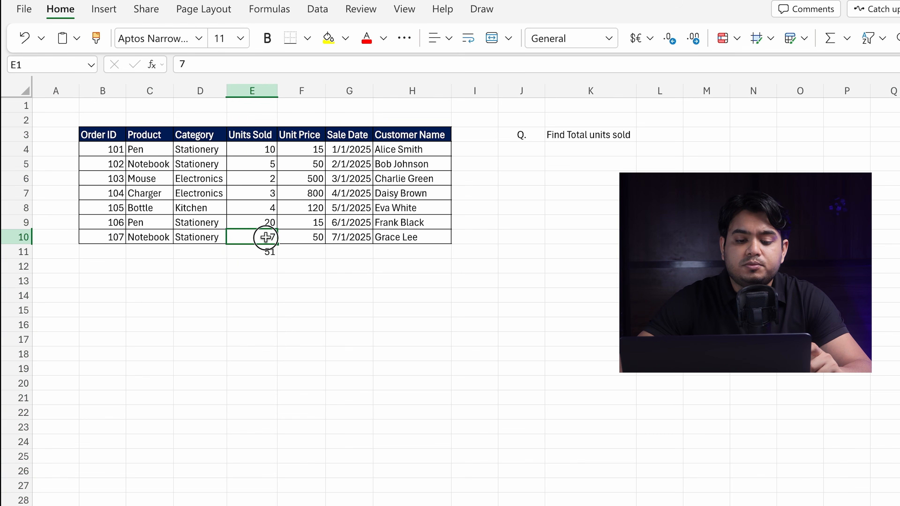
Step: Check the Units Sold range from E4 to E10 against the SUM formula in cell E11
left_click(22, 67)
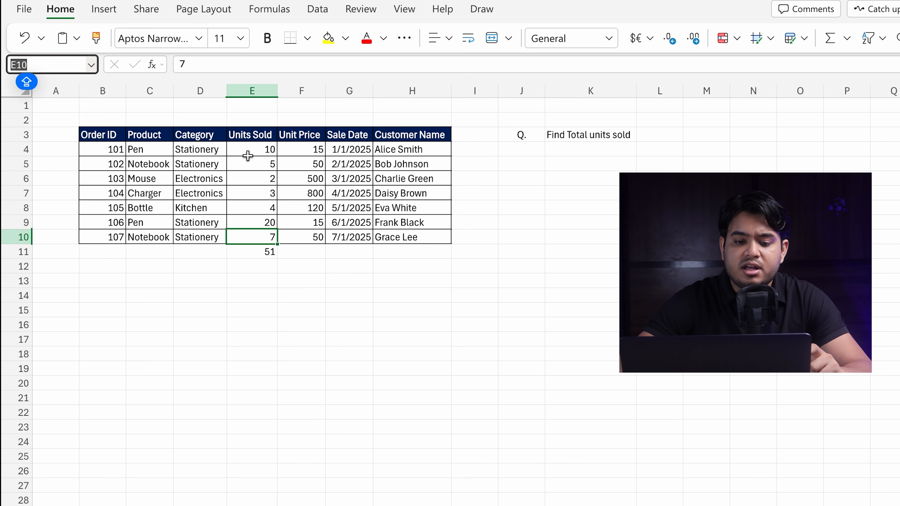
left_click(266, 149)
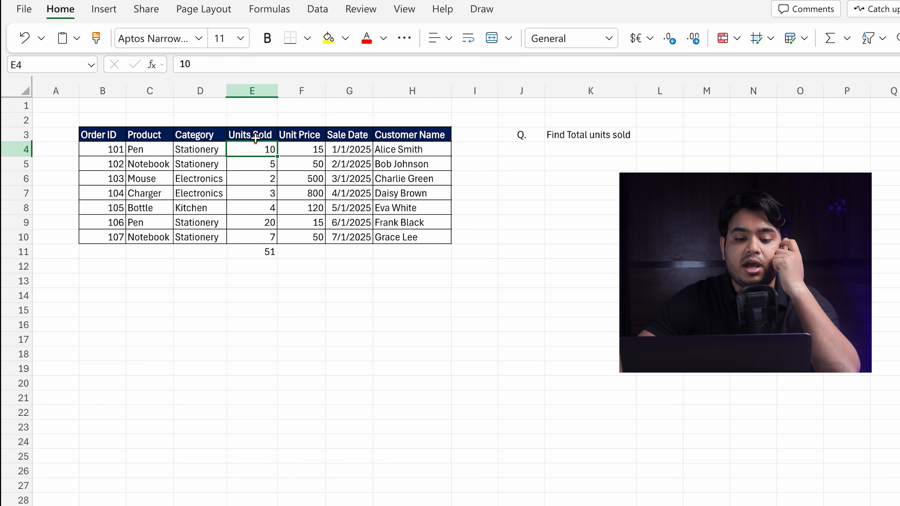
left_click_drag(254, 149, 260, 231)
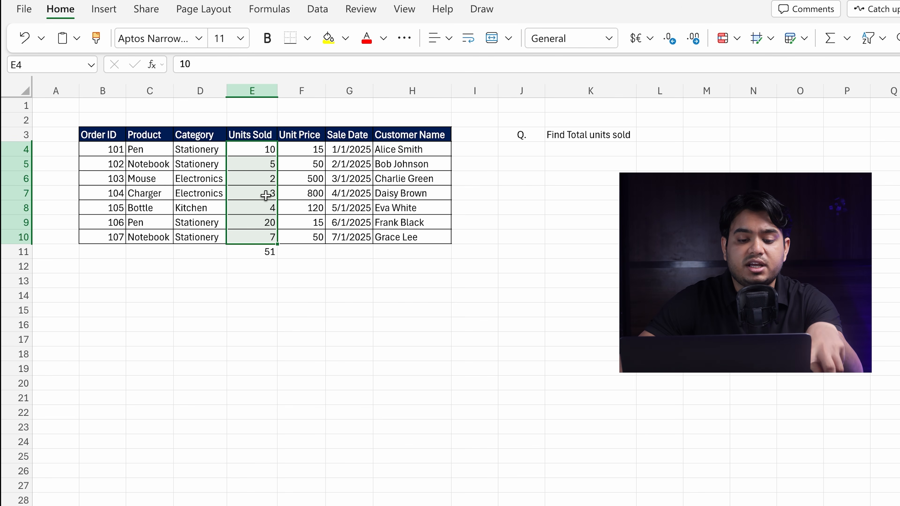
left_click(267, 251)
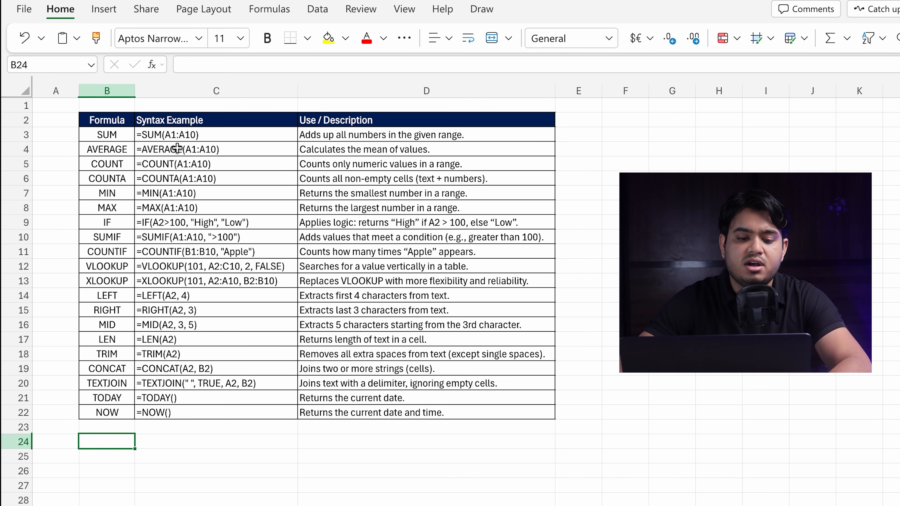
Step: Examine the syntax examples for SUM, AVERAGE, COUNT, COUNTA, MIN and MAX in the ALL FORMULAS reference table
left_click(180, 135)
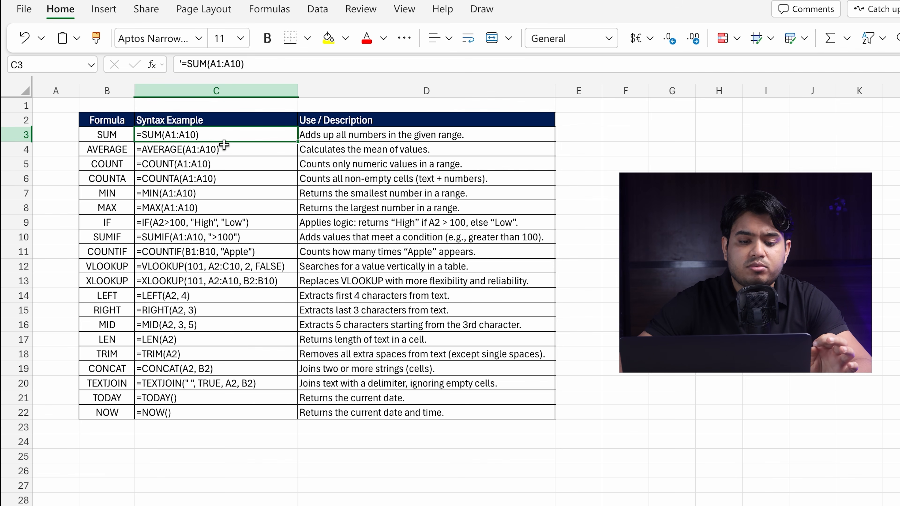
left_click(127, 135)
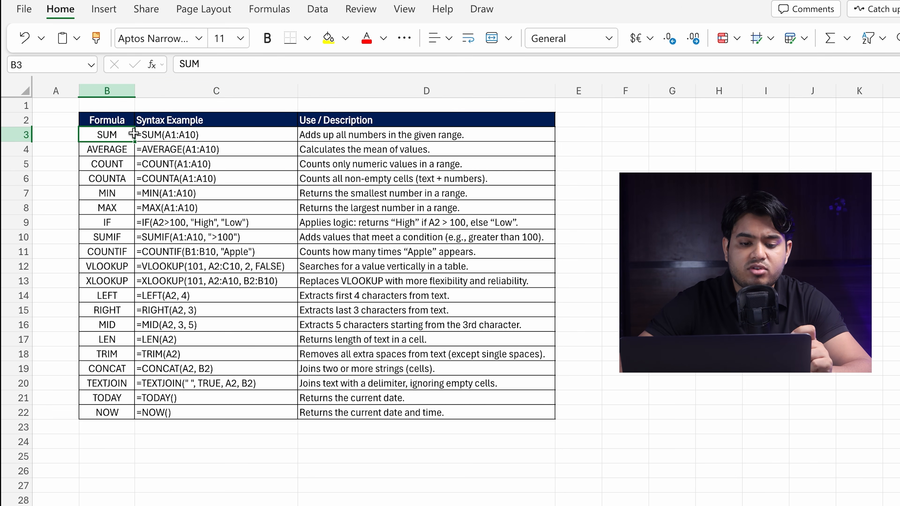
left_click(232, 136)
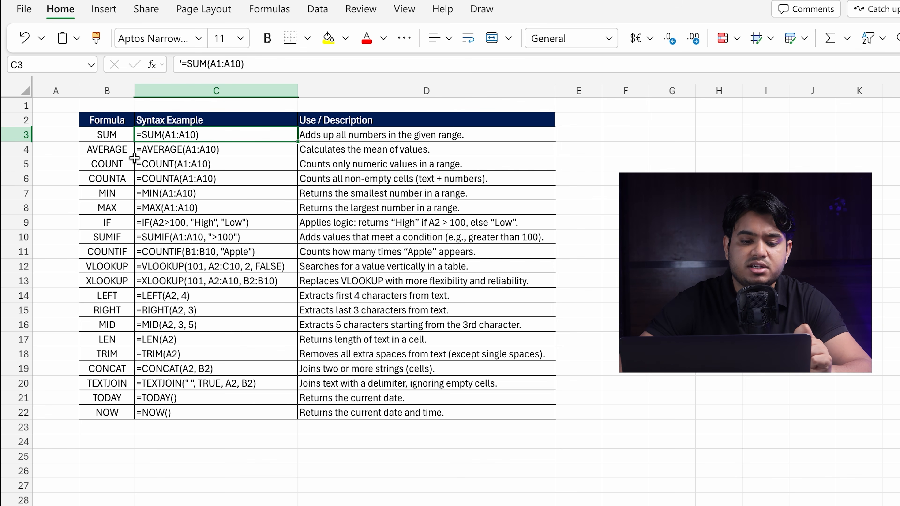
left_click(120, 153)
left_click(192, 153)
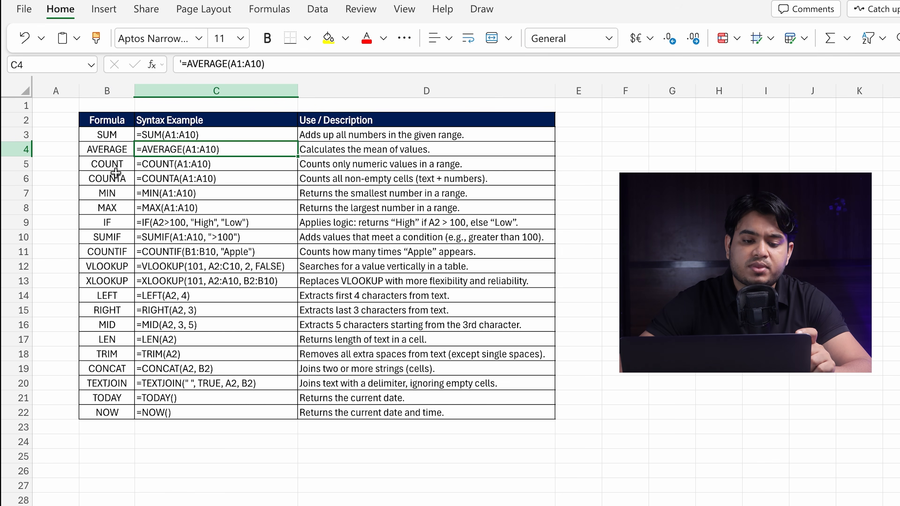
left_click(199, 173)
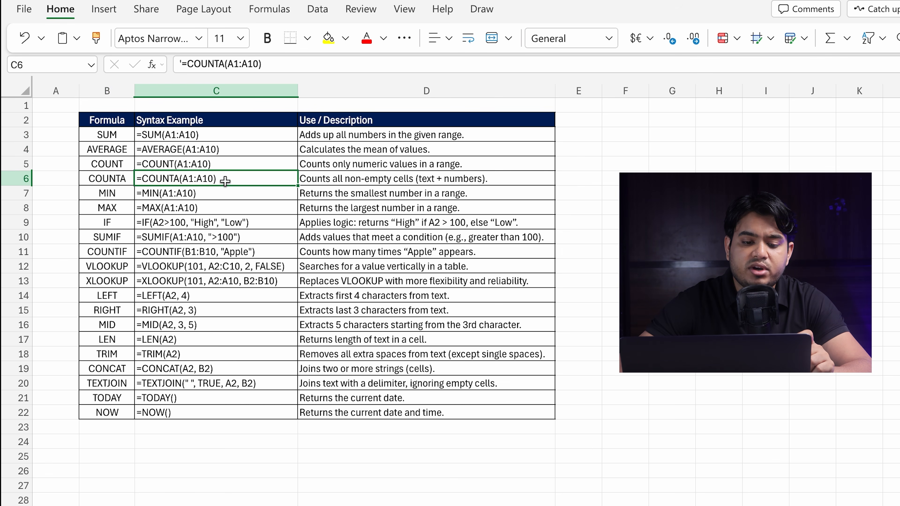
left_click_drag(197, 192, 200, 213)
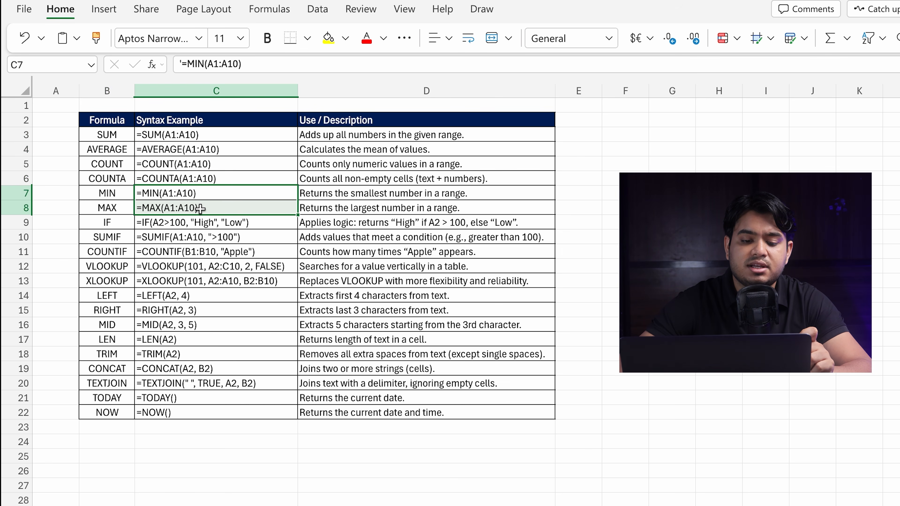
Step: Compare the syntax examples of the conditional formulas IF and SUMIF in the reference table
left_click(200, 224)
left_click_drag(129, 224, 268, 224)
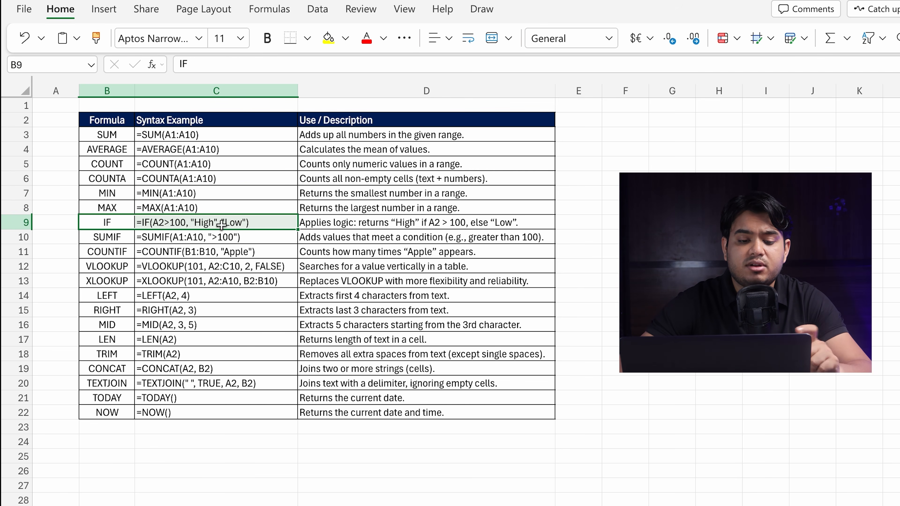
left_click(112, 240)
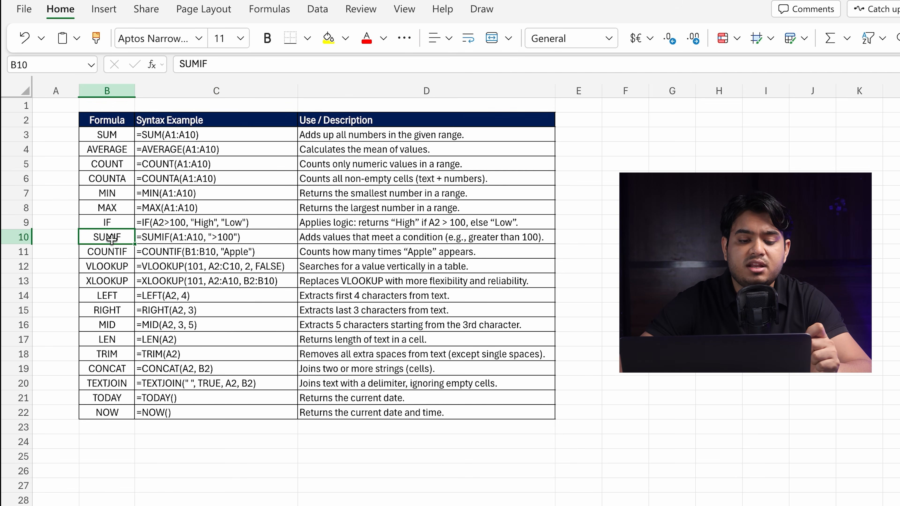
left_click(172, 238)
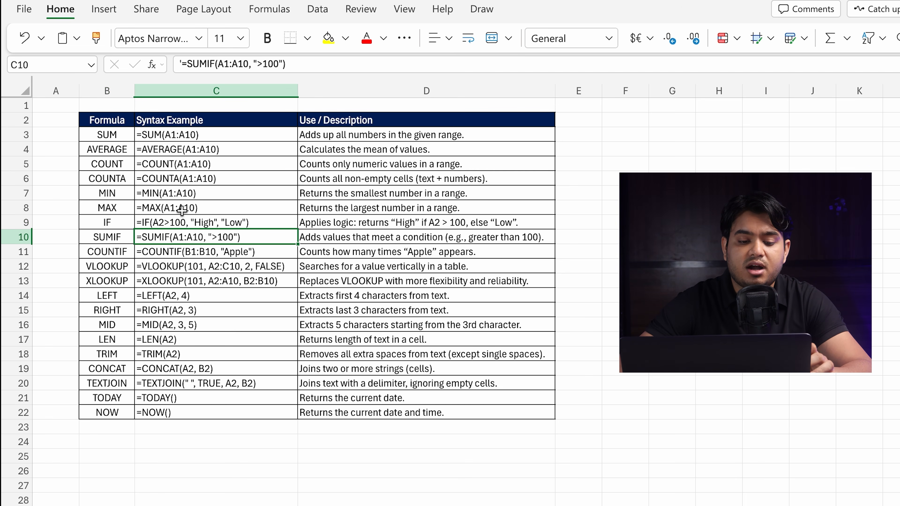
left_click(184, 222)
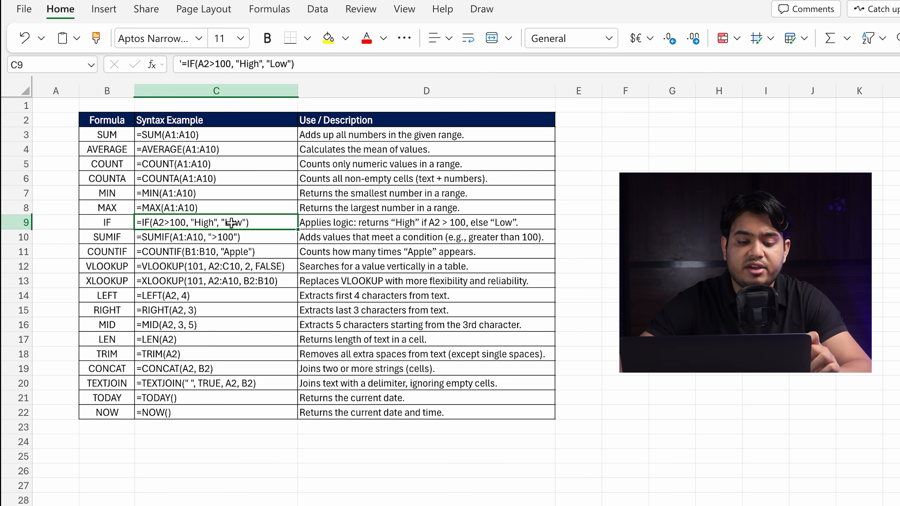
left_click(239, 239)
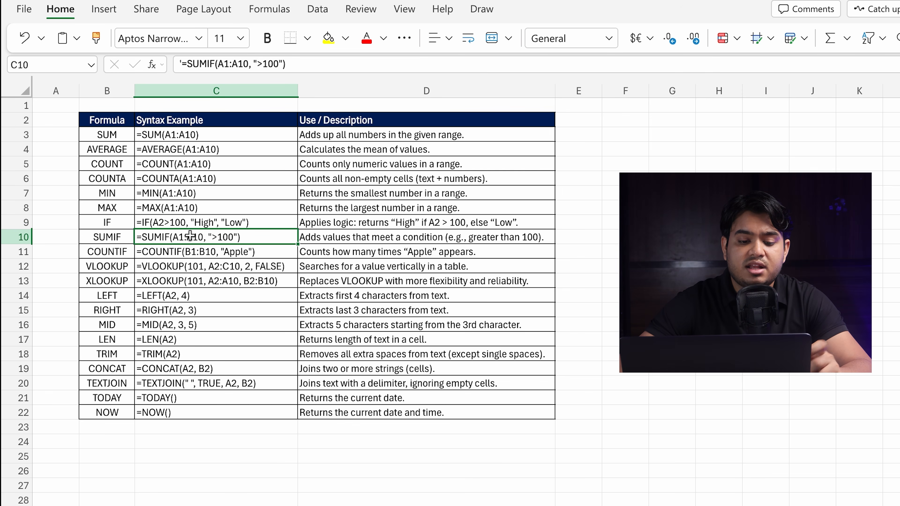
scroll(174, 245, "up", 5)
scroll(174, 244, "down", 5)
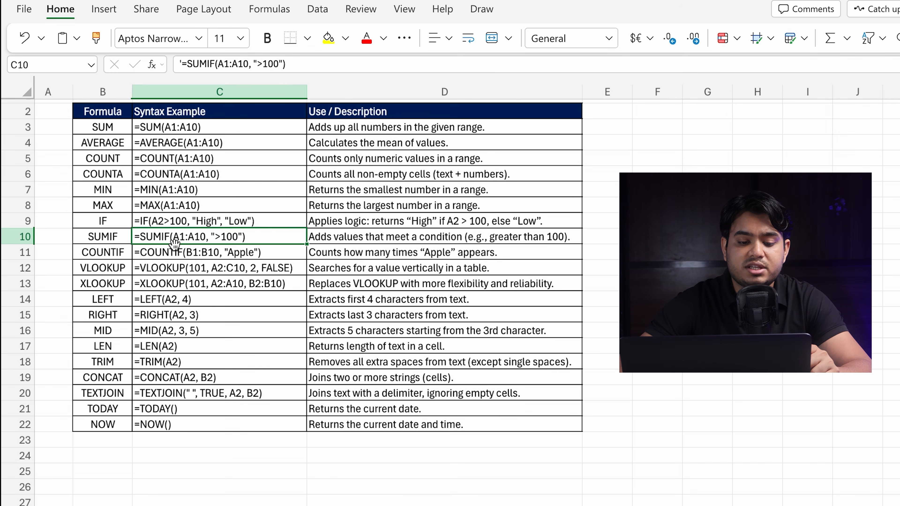
scroll(181, 240, "up", 3)
scroll(181, 240, "down", 3)
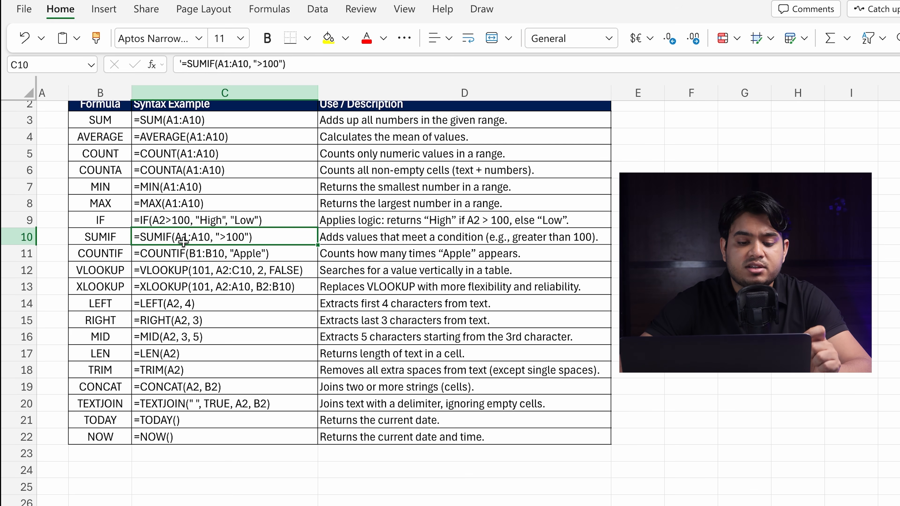
Step: Review the syntax examples for COUNTIF, VLOOKUP and XLOOKUP and the text and date formulas from LEFT to NOW
left_click(192, 255)
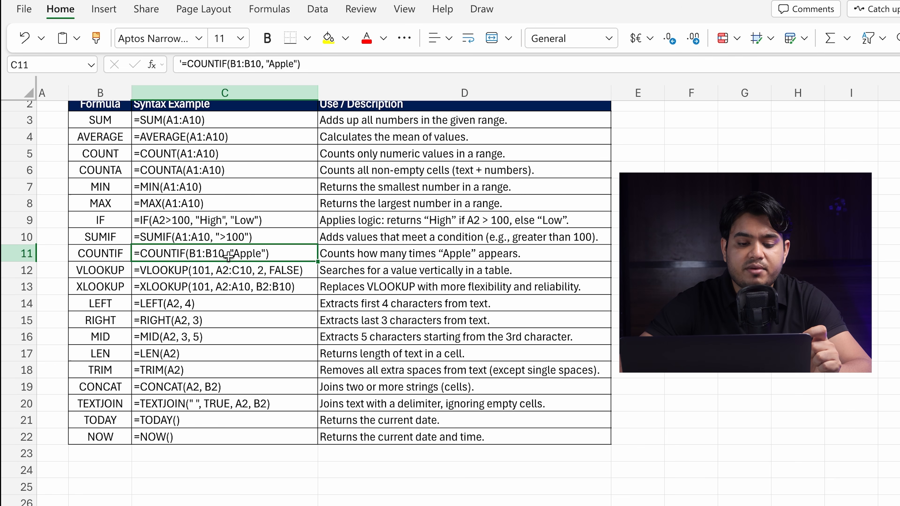
left_click(167, 276)
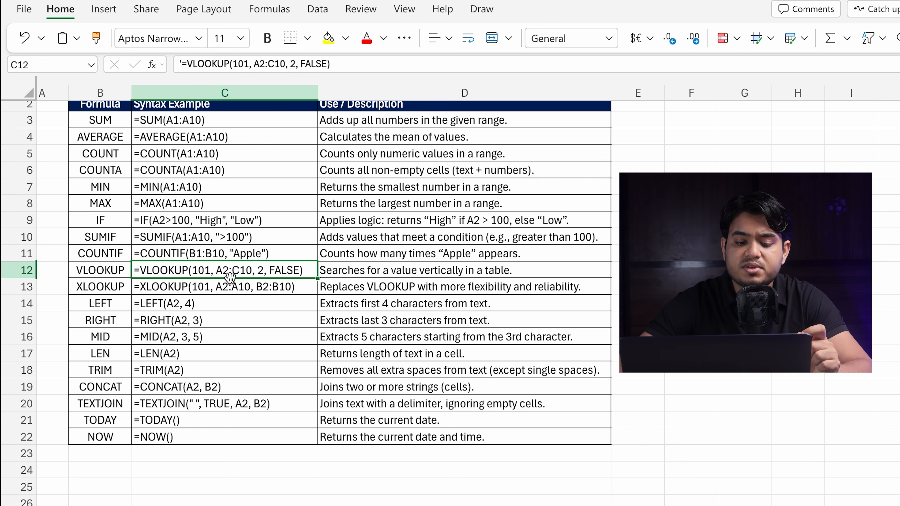
left_click(176, 293)
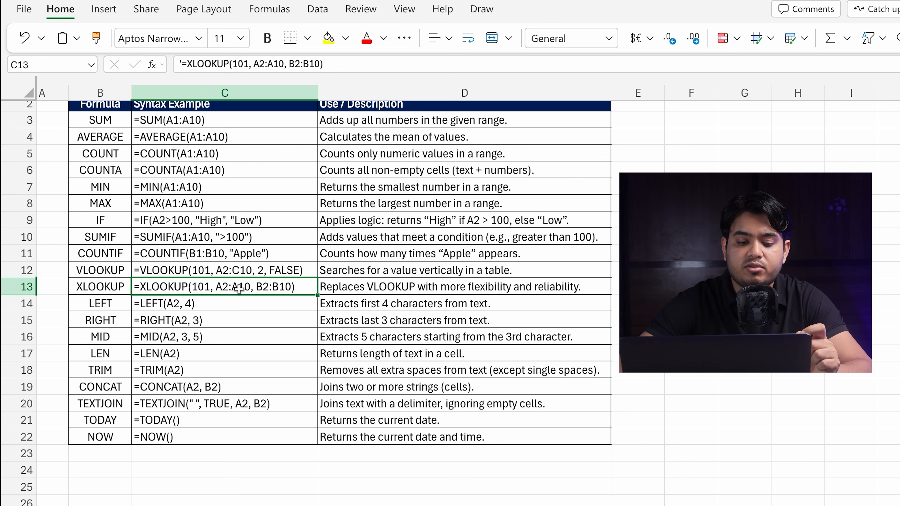
left_click_drag(187, 304, 180, 383)
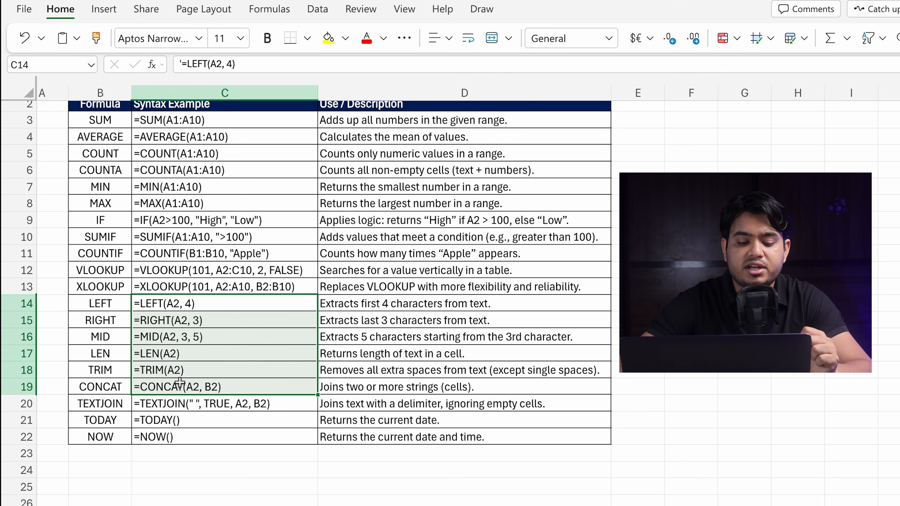
left_click_drag(178, 434, 188, 305)
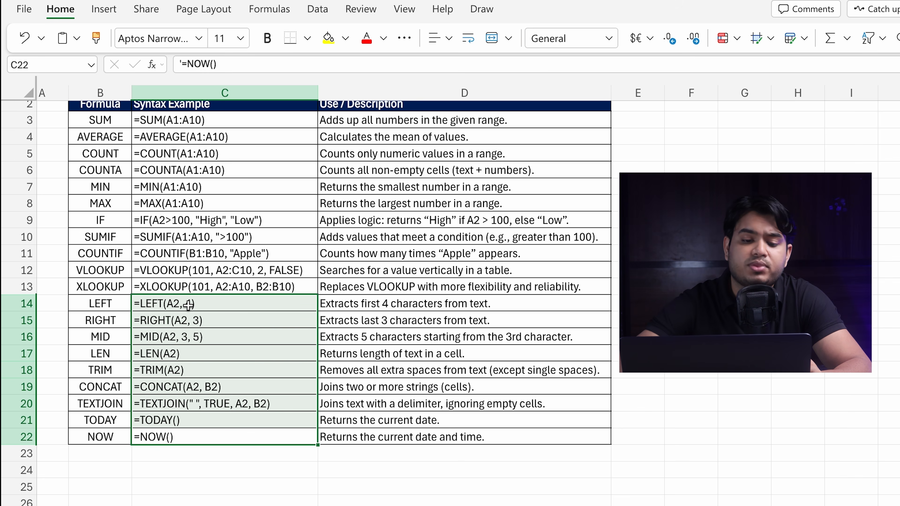
left_click(276, 235)
scroll(276, 238, "up", 1)
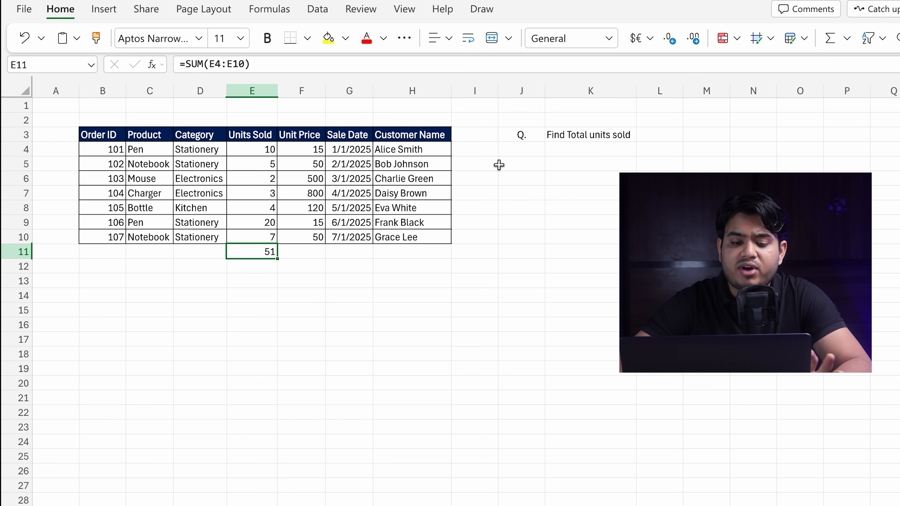
double_click(269, 252)
left_click(334, 304)
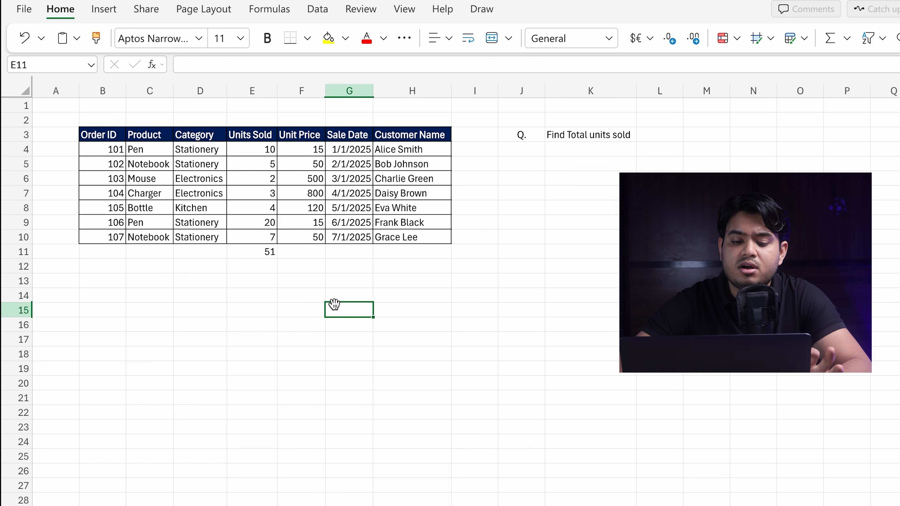
left_click(590, 148)
type("=")
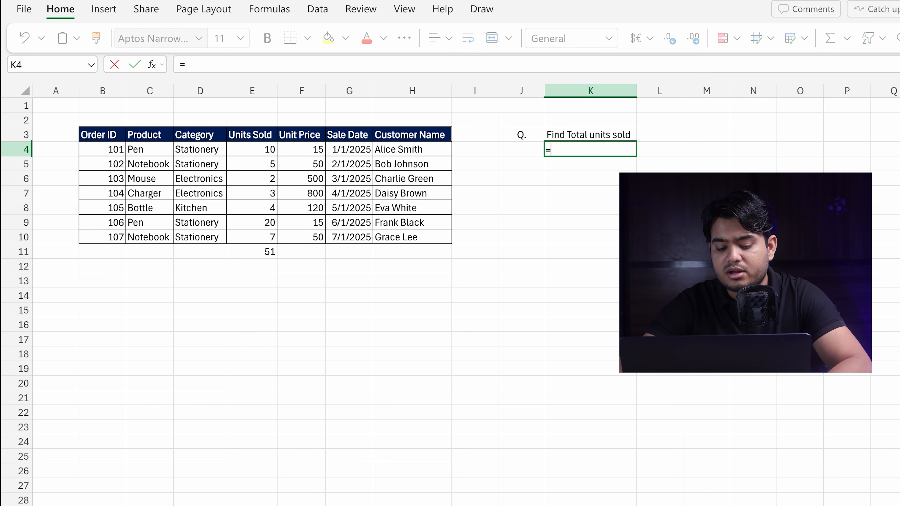
key("Escape")
left_click(664, 138)
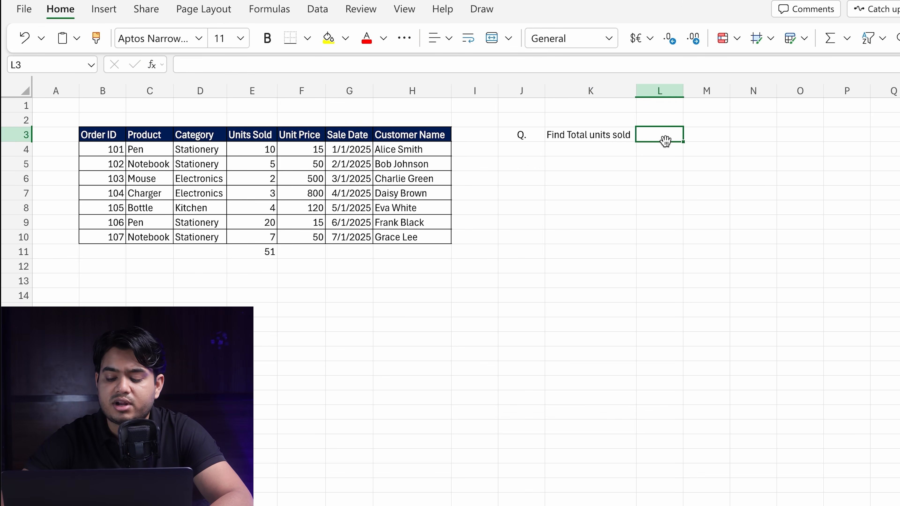
type("=")
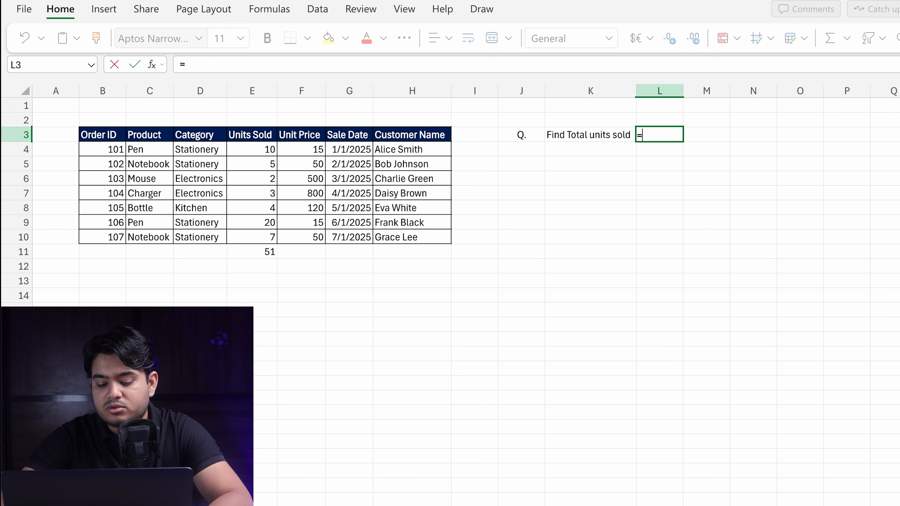
type("W")
key("BackSpace")
type("SUM")
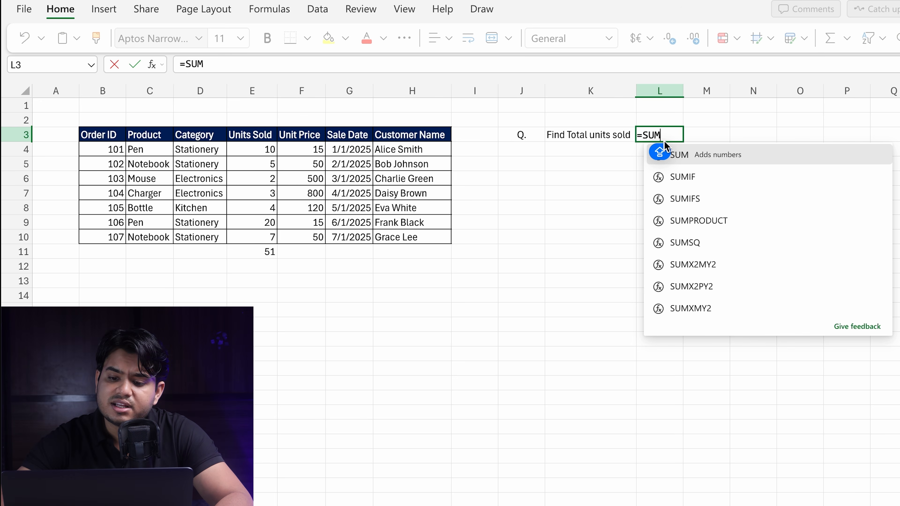
left_click(763, 157)
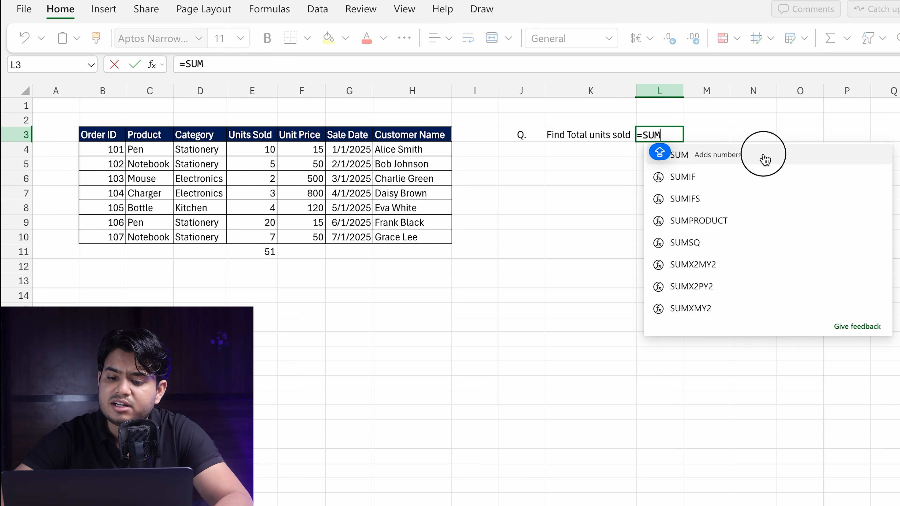
key("Escape")
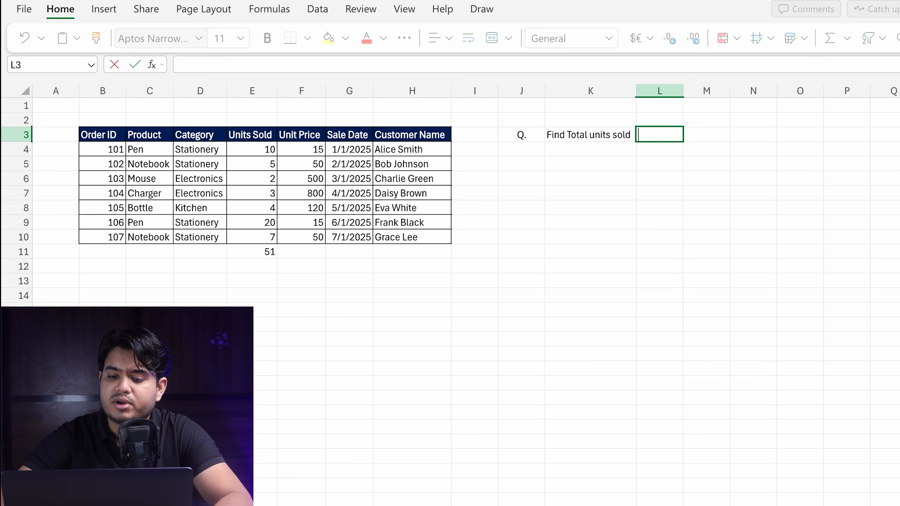
left_click(659, 222)
Step: Answer the total units sold question by entering =SUM(E4:E10) in cell L3, and review the entered formula
left_click(650, 139)
type("=SUM")
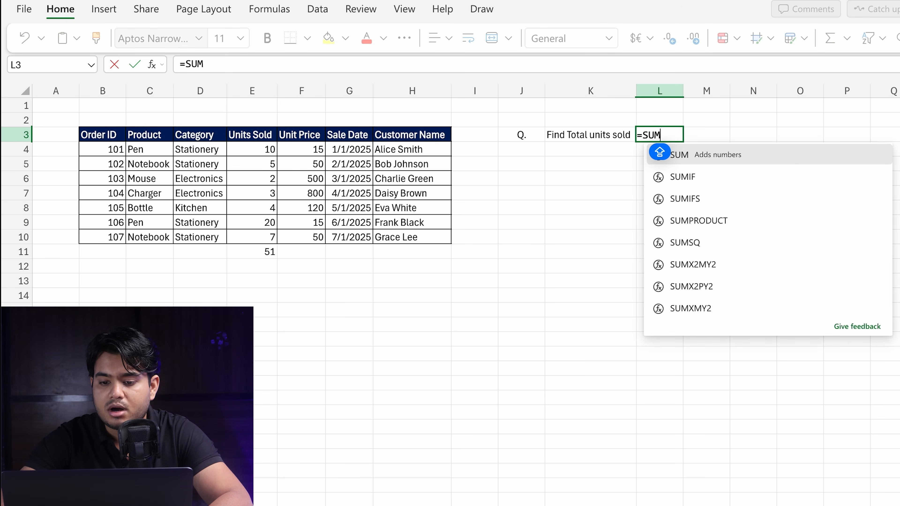
type("(")
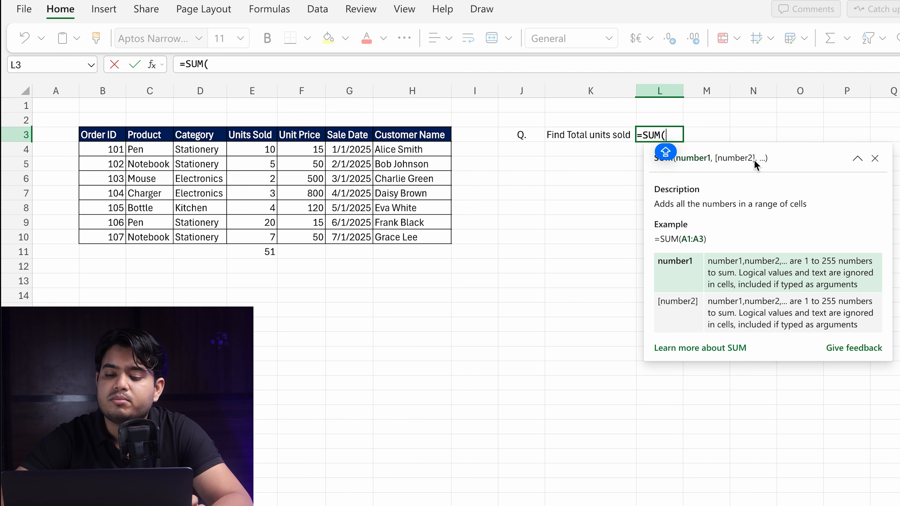
left_click_drag(259, 148, 262, 235)
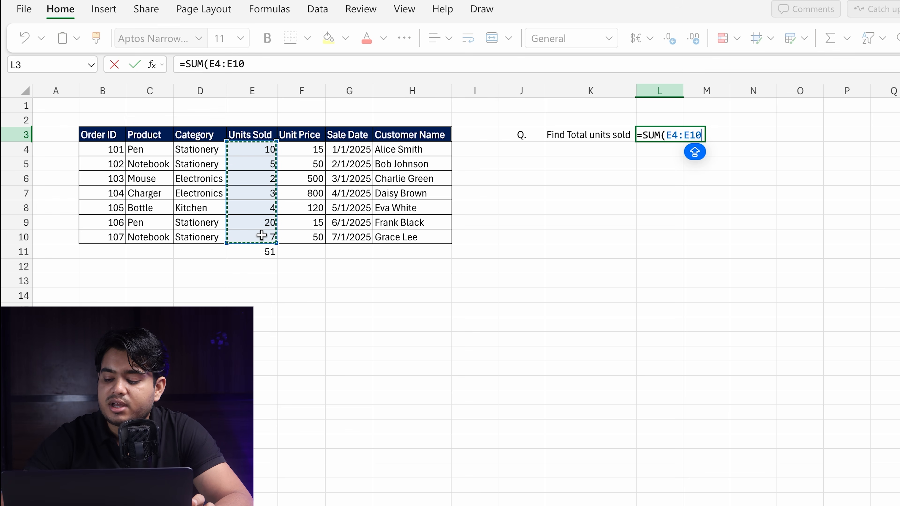
key("Return")
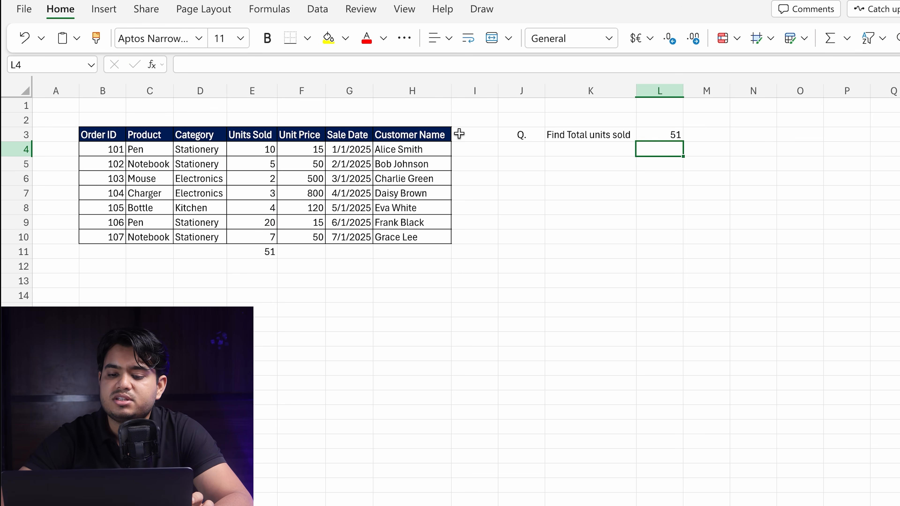
left_click(672, 131)
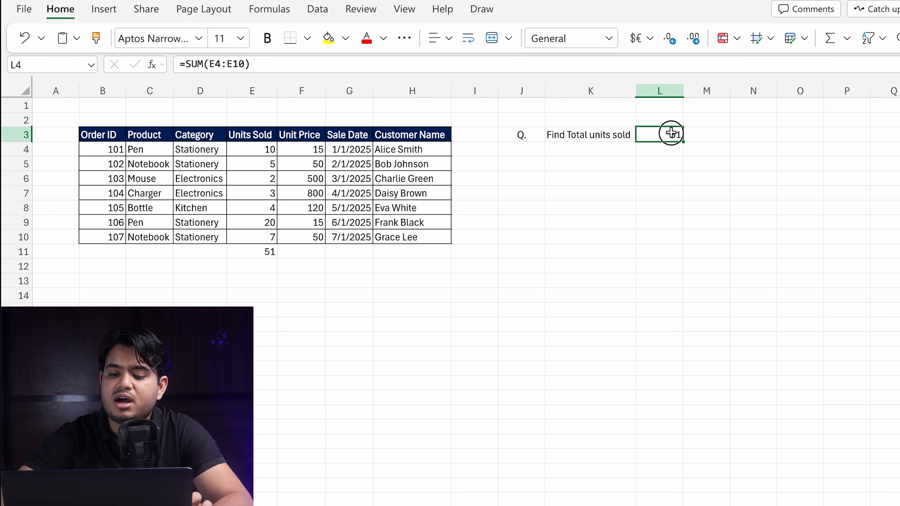
Step: Highlight the total units sold answer in L3 with a yellow fill and bold text
left_click(326, 38)
left_click(269, 38)
left_click_drag(524, 134, 655, 133)
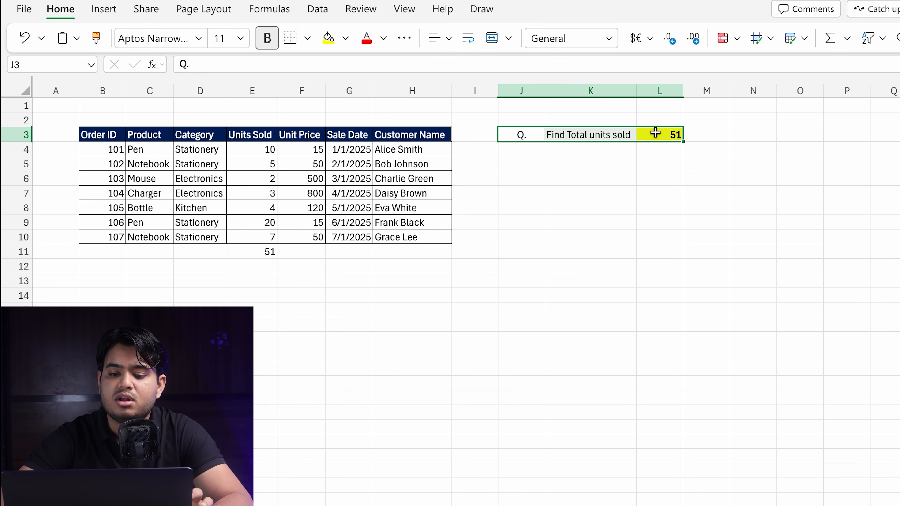
left_click(559, 218)
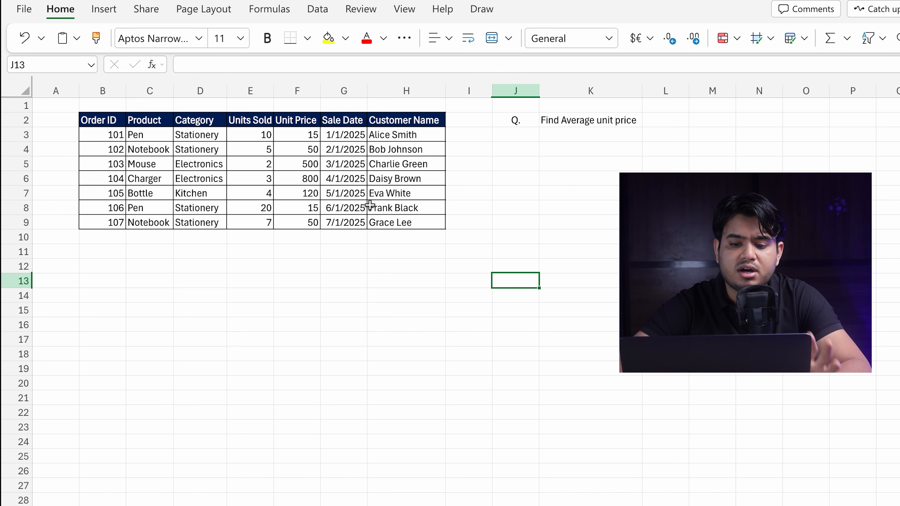
Step: On the 2. AVERAGE sheet, review the average unit price question in K2 and the Unit Price values it refers to
left_click(570, 124)
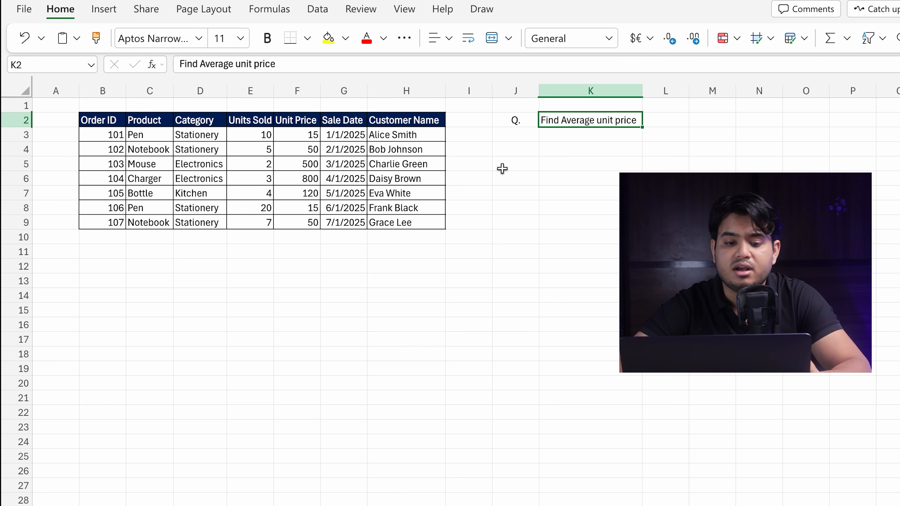
left_click_drag(313, 132, 306, 224)
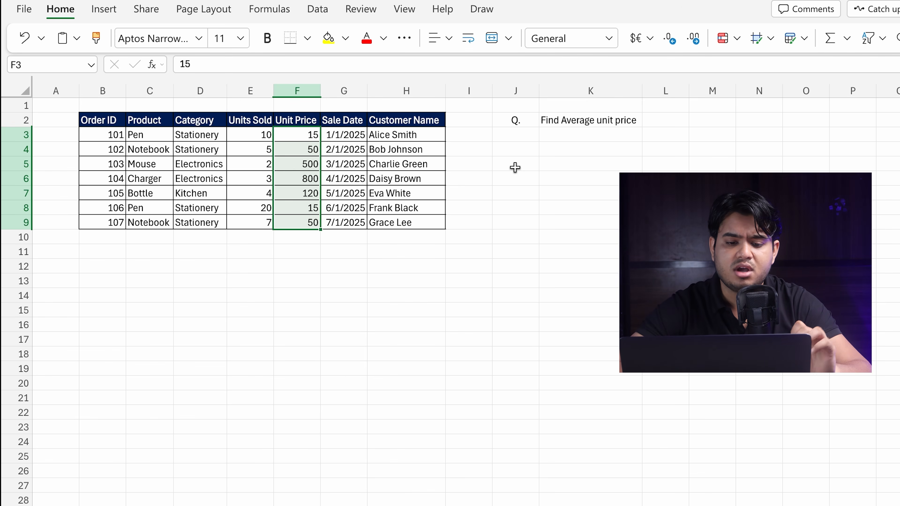
left_click(325, 265)
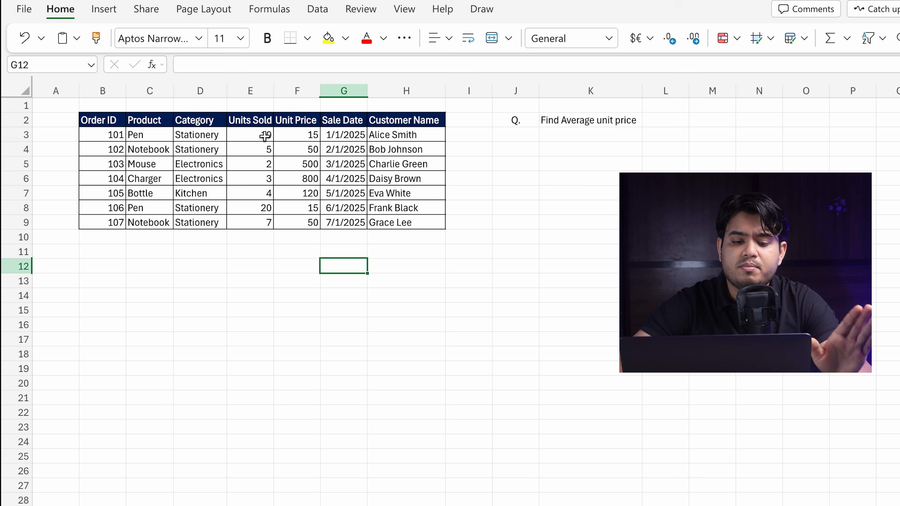
Step: Compare the status bar sum of the Units Sold values with the SUM sheet's answer in L3, and view the available status bar calculations
left_click_drag(265, 136, 259, 227)
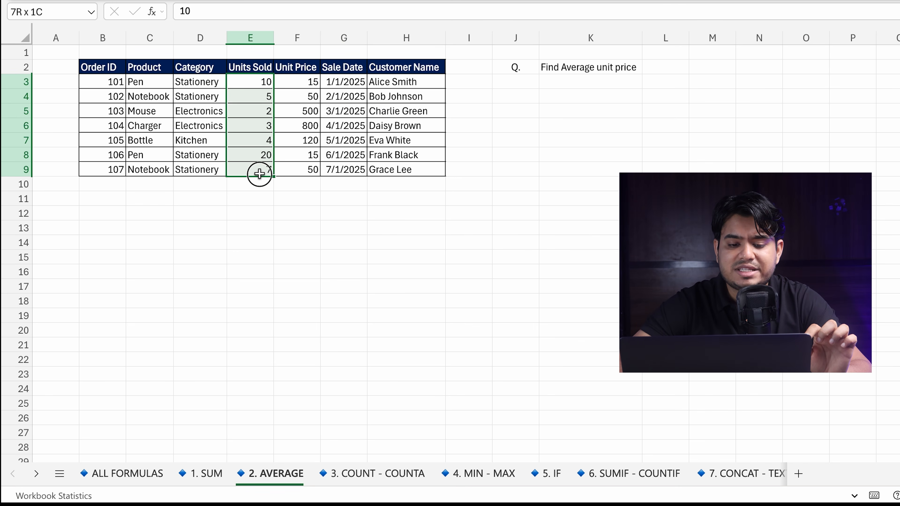
left_click_drag(260, 174, 257, 166)
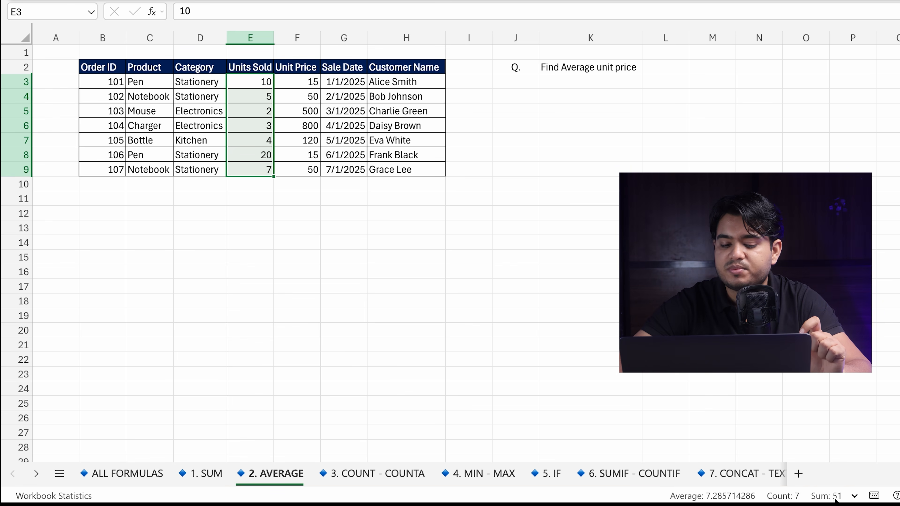
left_click(202, 474)
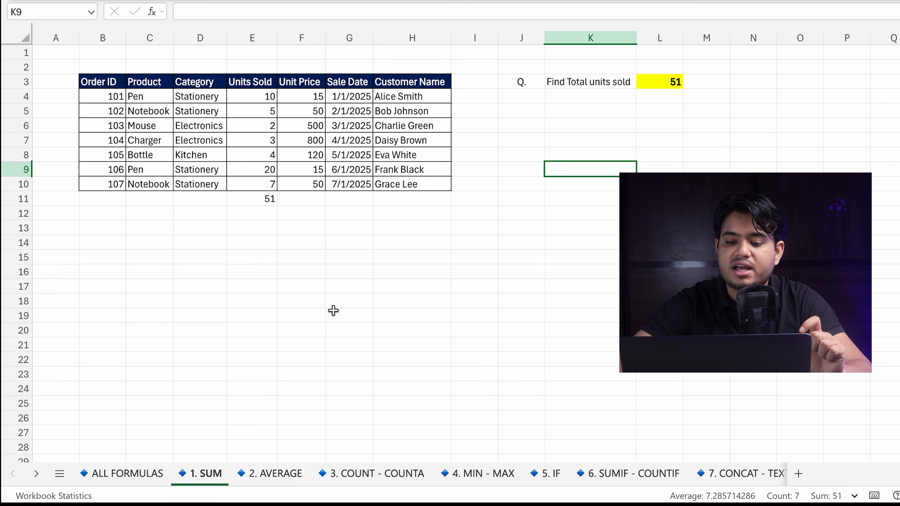
left_click(679, 79)
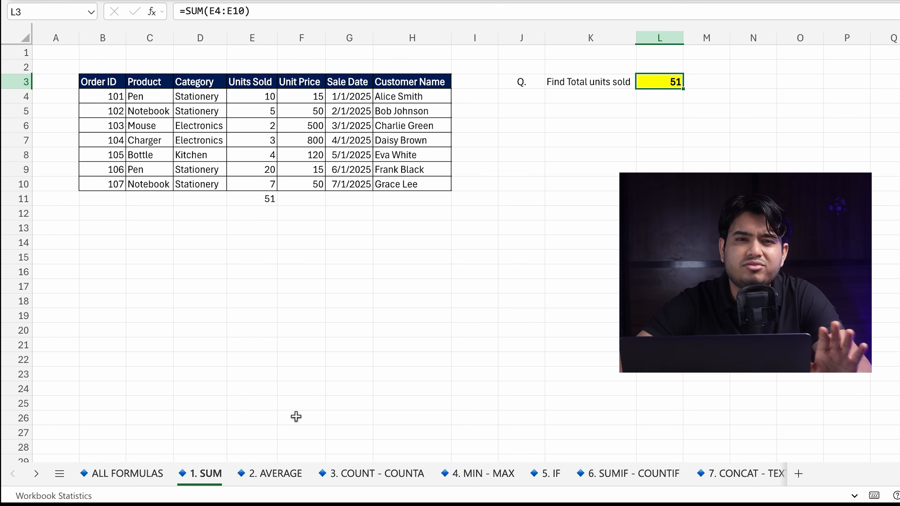
left_click(292, 475)
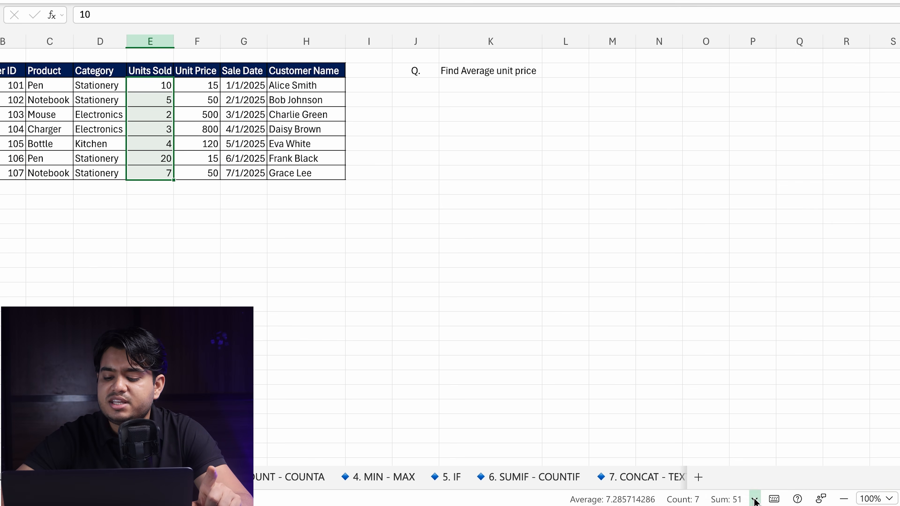
left_click(755, 499)
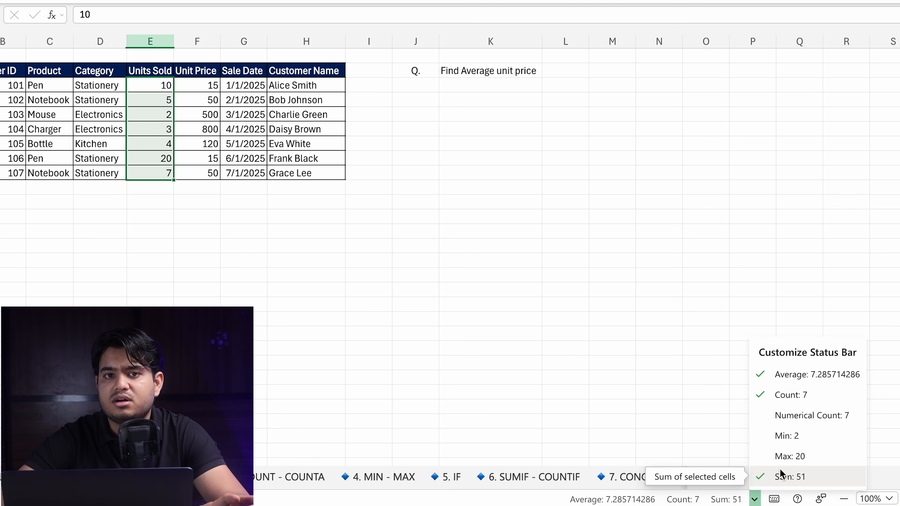
left_click(444, 189)
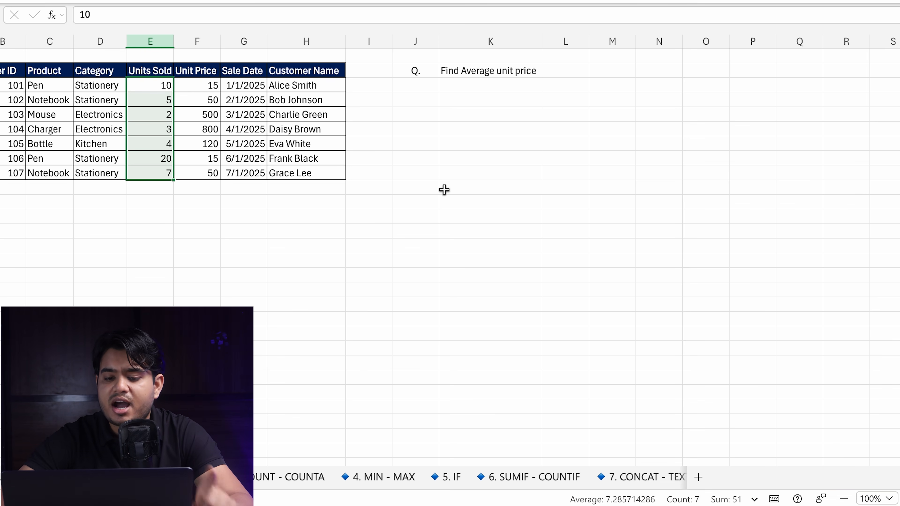
left_click(562, 74)
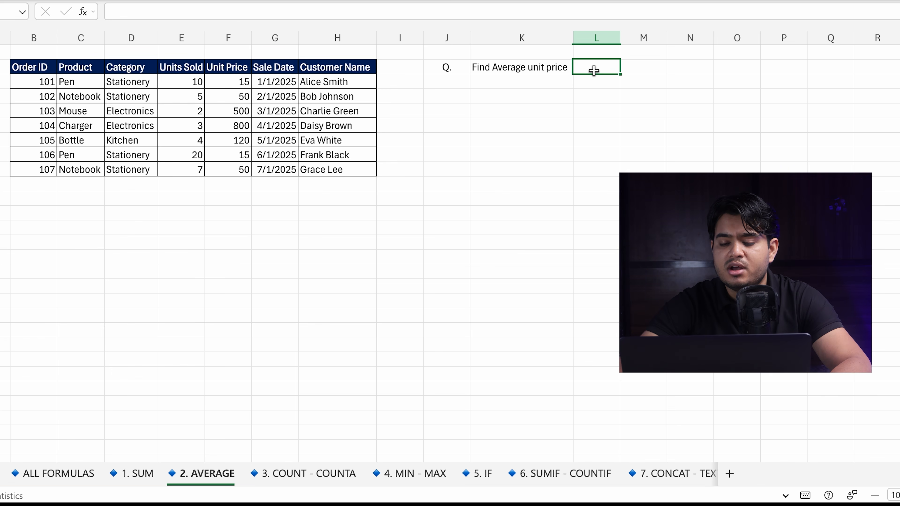
type("=")
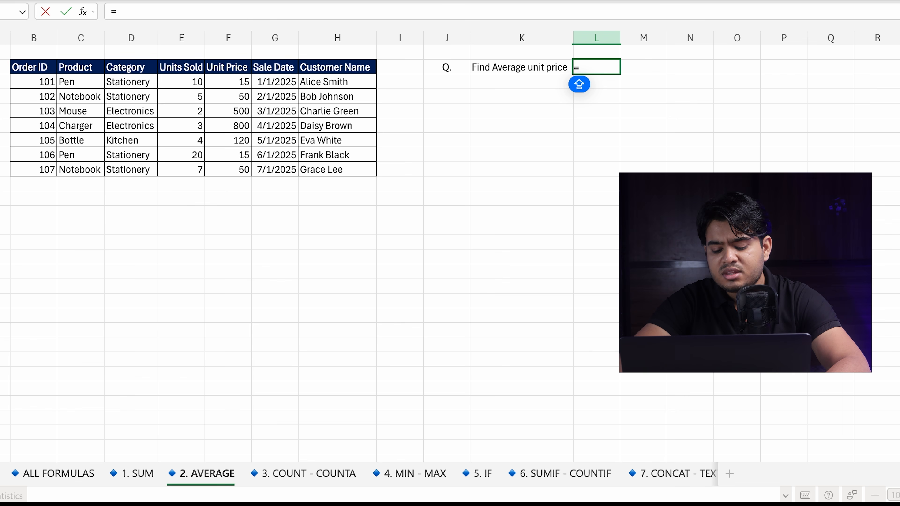
type("AV")
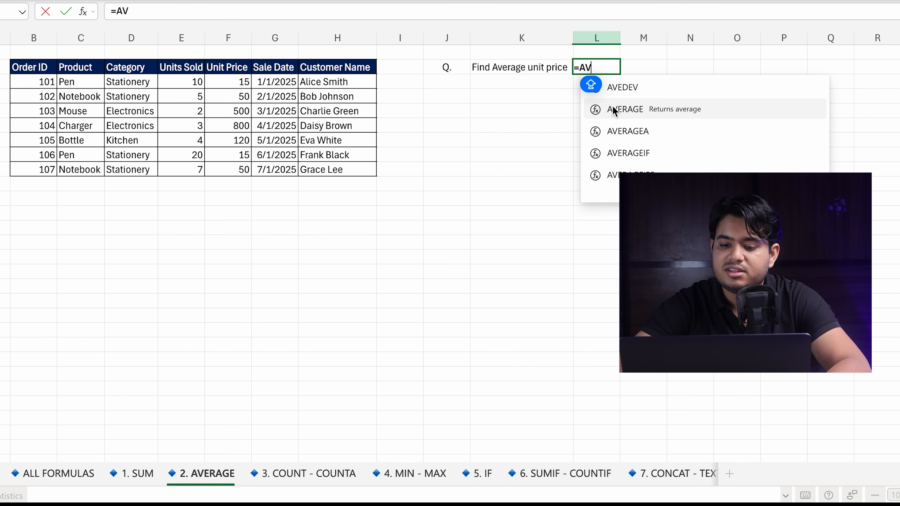
double_click(636, 110)
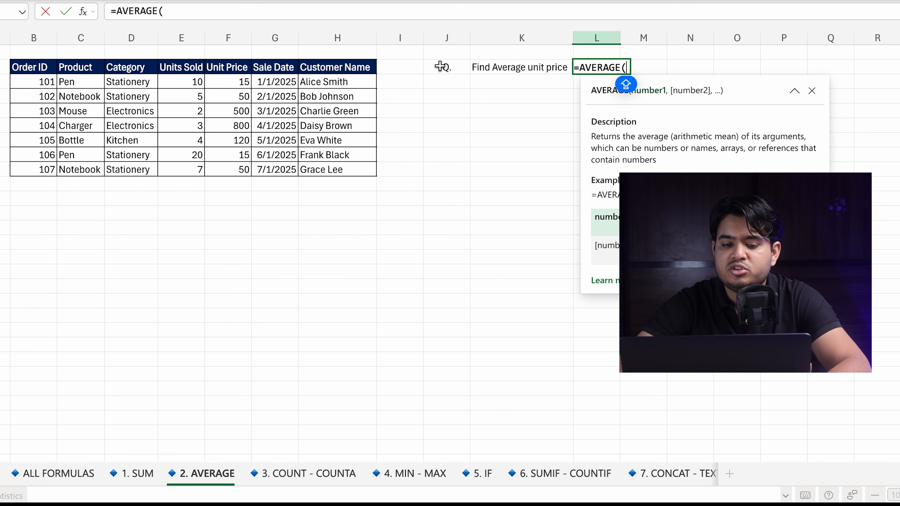
left_click_drag(229, 85, 231, 171)
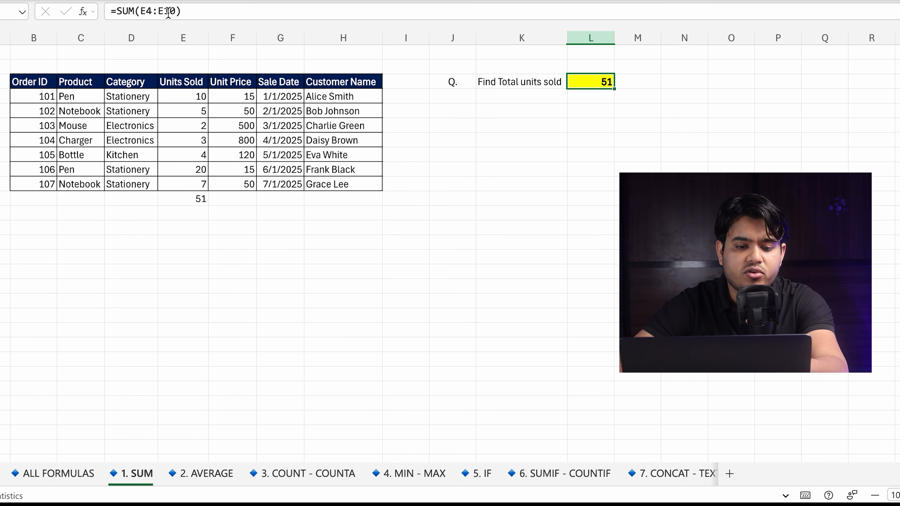
Step: Compare the column and the first and last rows of the Unit Price data on the SUM sheet with those on the AVERAGE sheet
left_click_drag(233, 99, 235, 181)
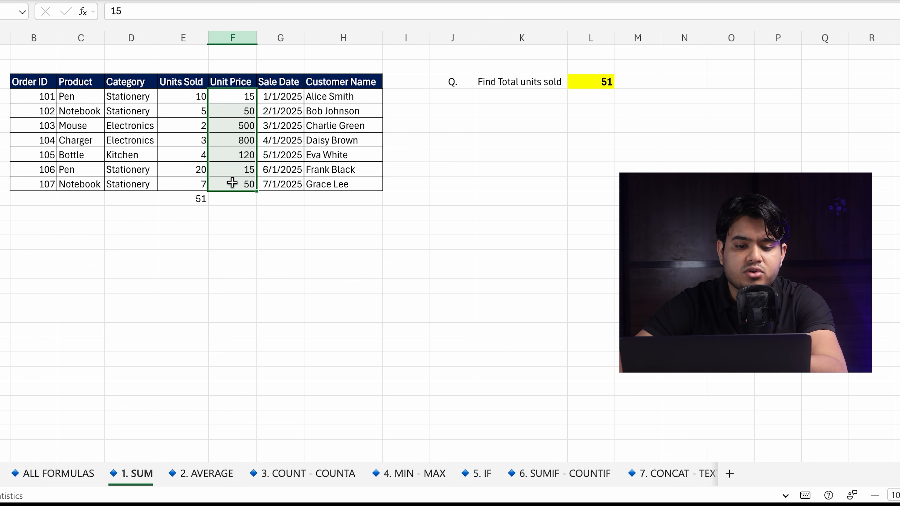
left_click(1, 96)
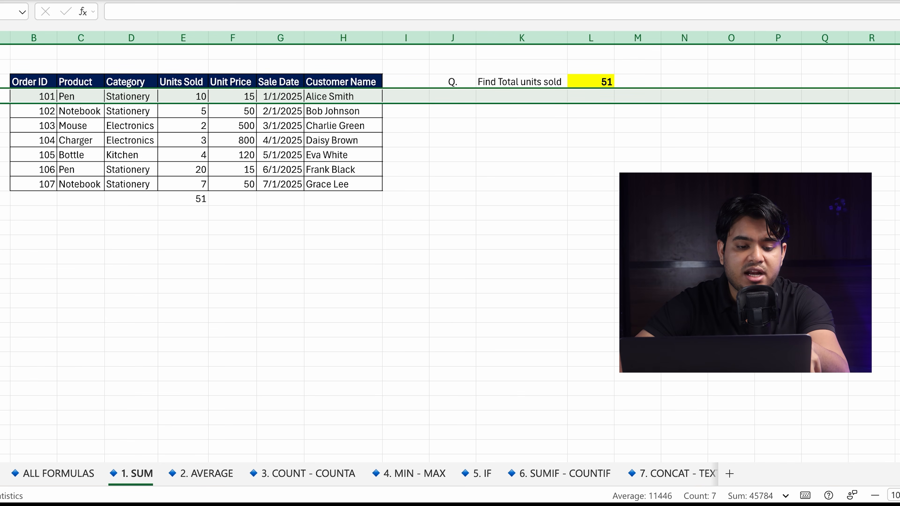
left_click(1, 183)
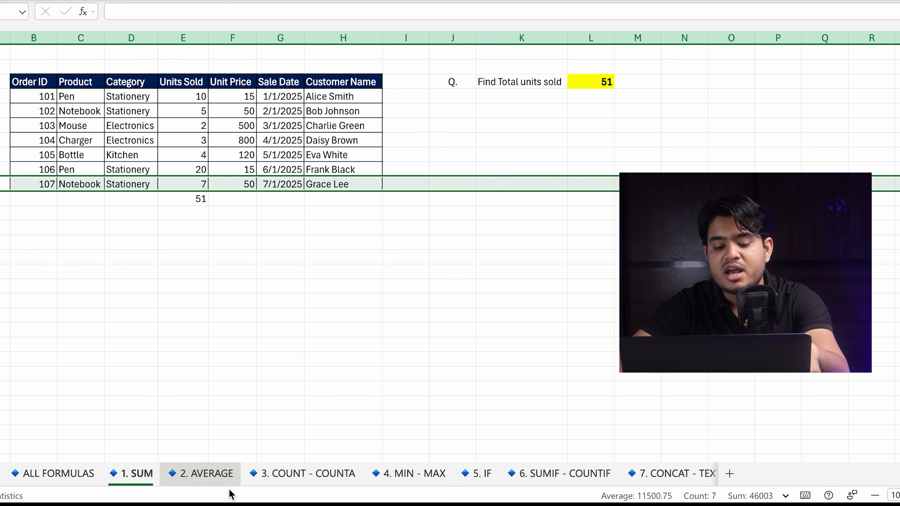
left_click(201, 474)
left_click_drag(10, 64, 336, 168)
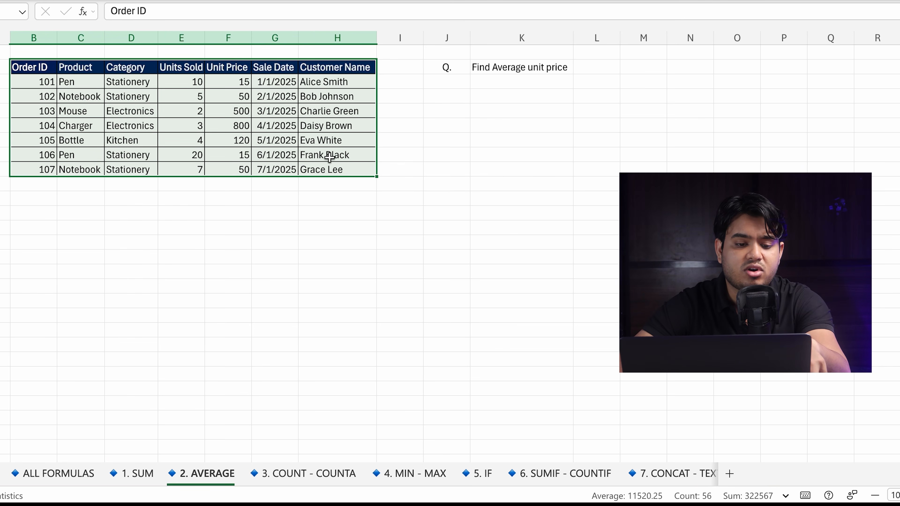
left_click(237, 84)
left_click(231, 34)
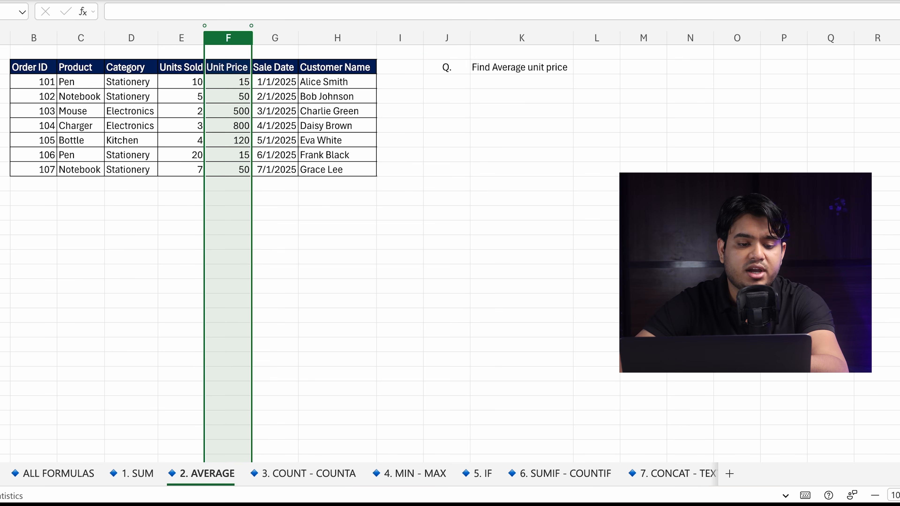
left_click(0, 81)
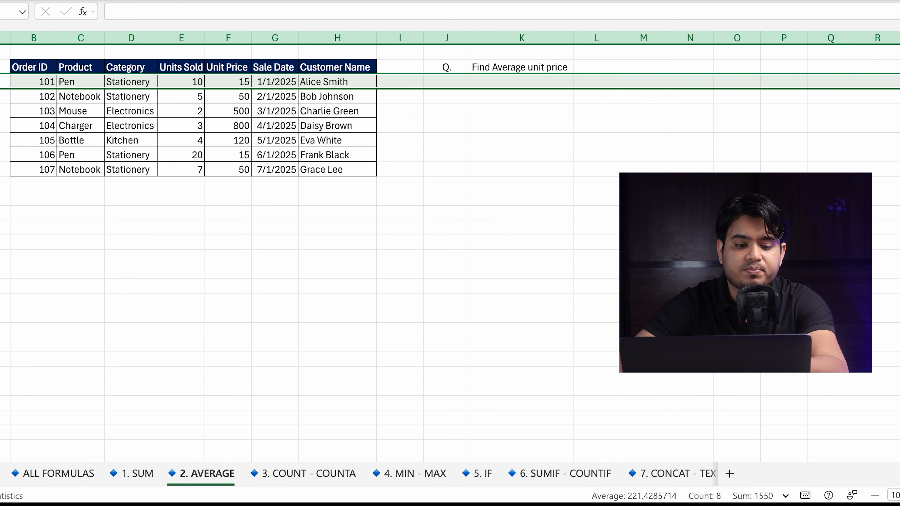
left_click(1, 169)
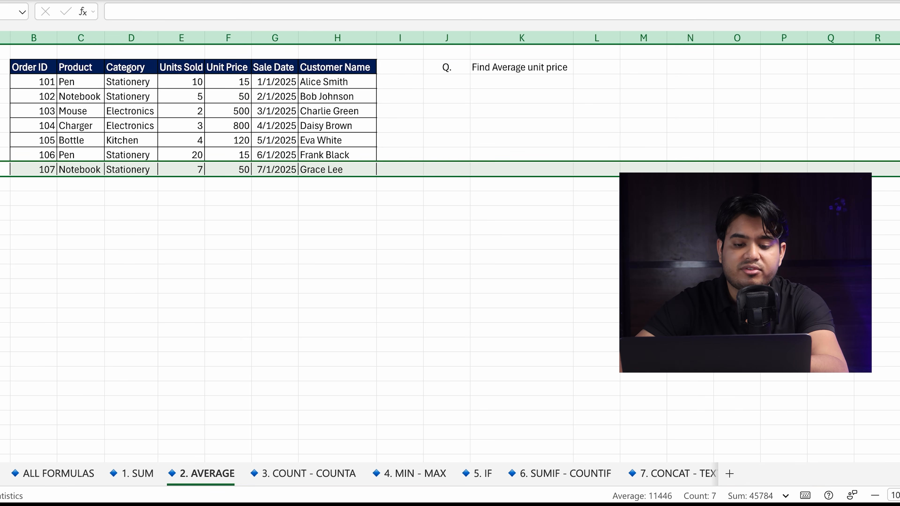
Step: Answer the average unit price question by entering =AVERAGE(F3:F9) in cell L2, and review the entered formula
left_click(607, 68)
type("=")
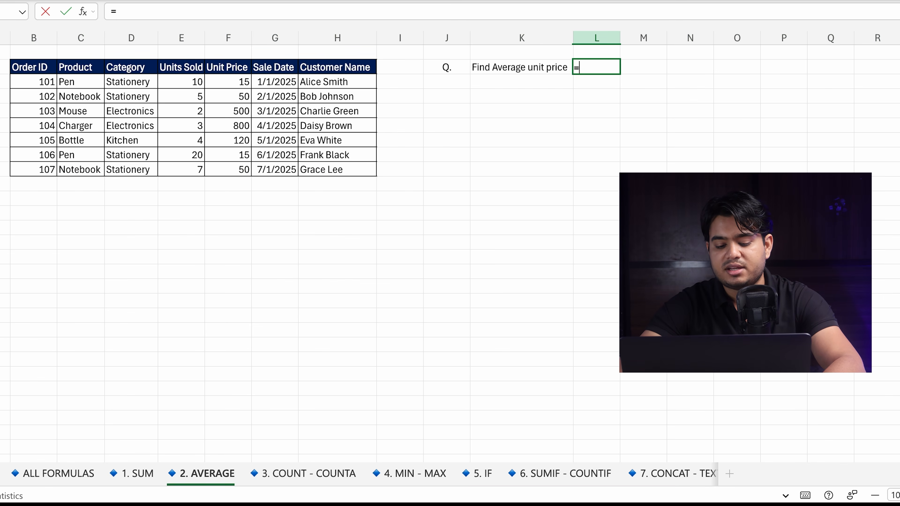
type("AVE")
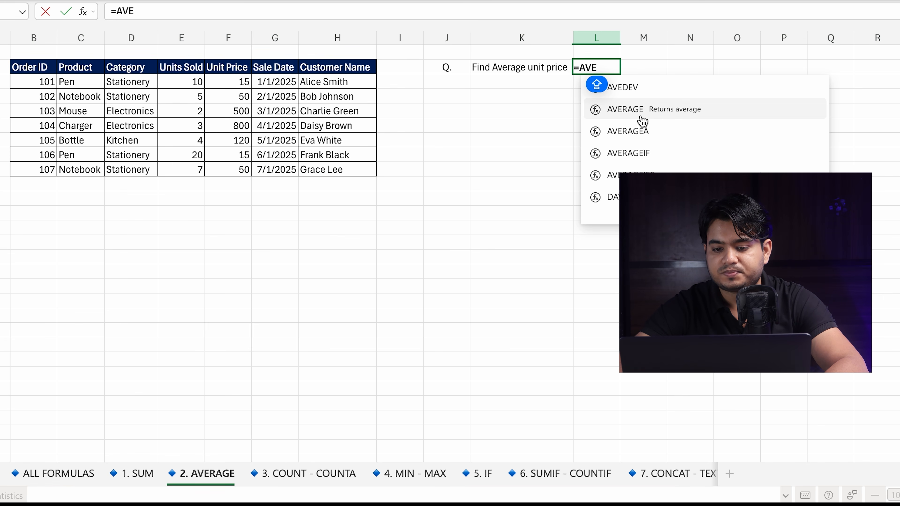
left_click(643, 117)
left_click_drag(239, 83, 231, 168)
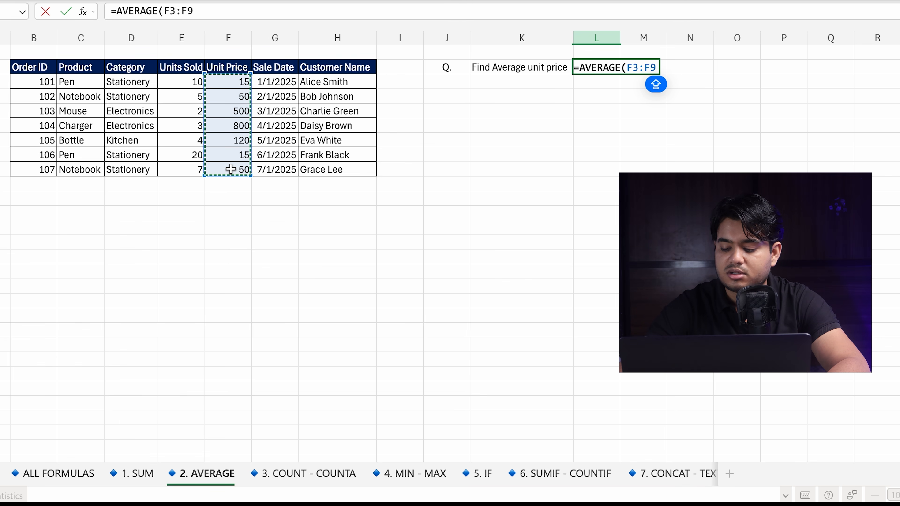
key("Return")
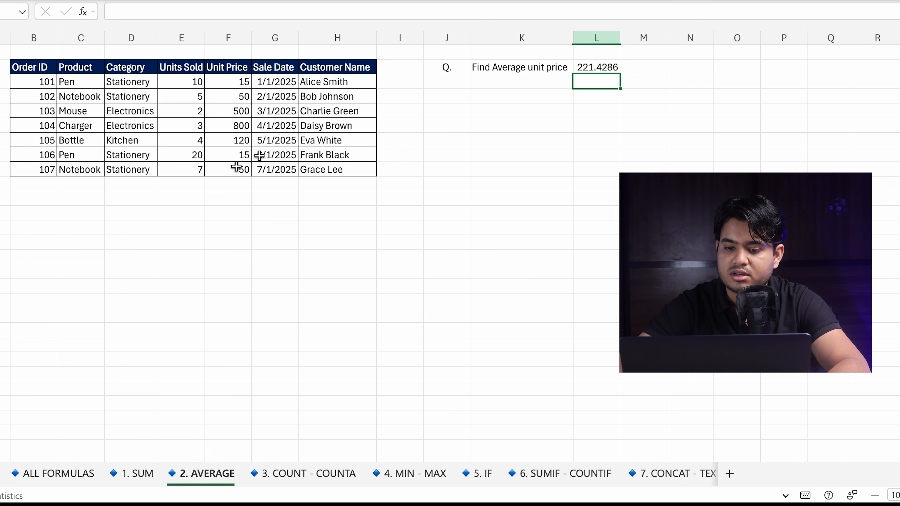
left_click(615, 70)
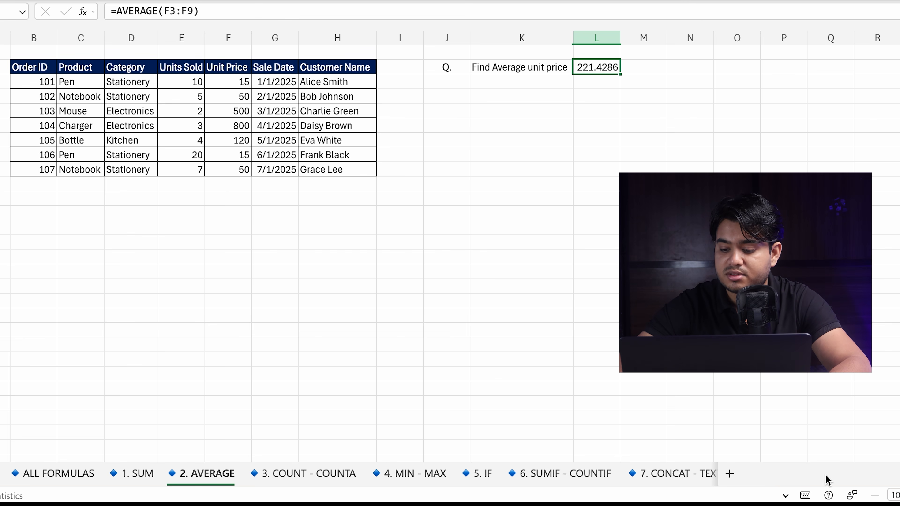
Step: Check the AVERAGE result in L2 against the status bar average of the Unit Price values in F3:F9
left_click_drag(237, 81, 237, 173)
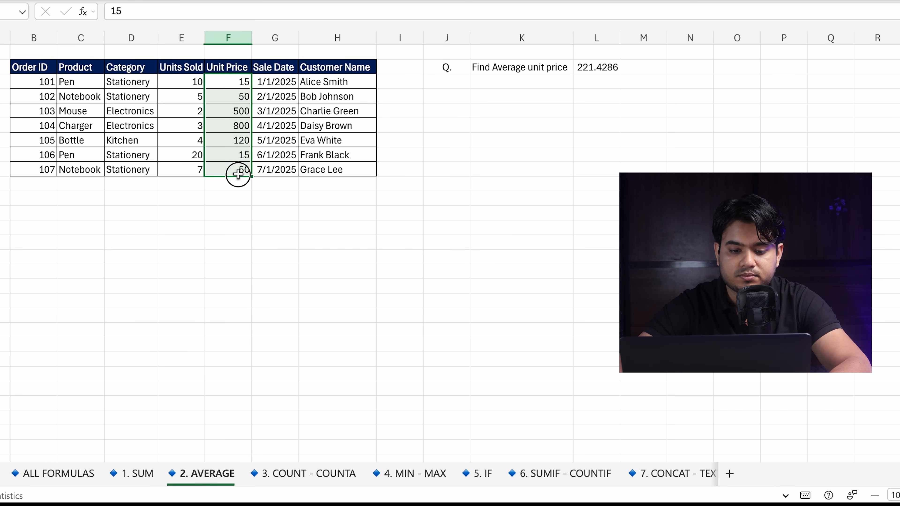
left_click(784, 495)
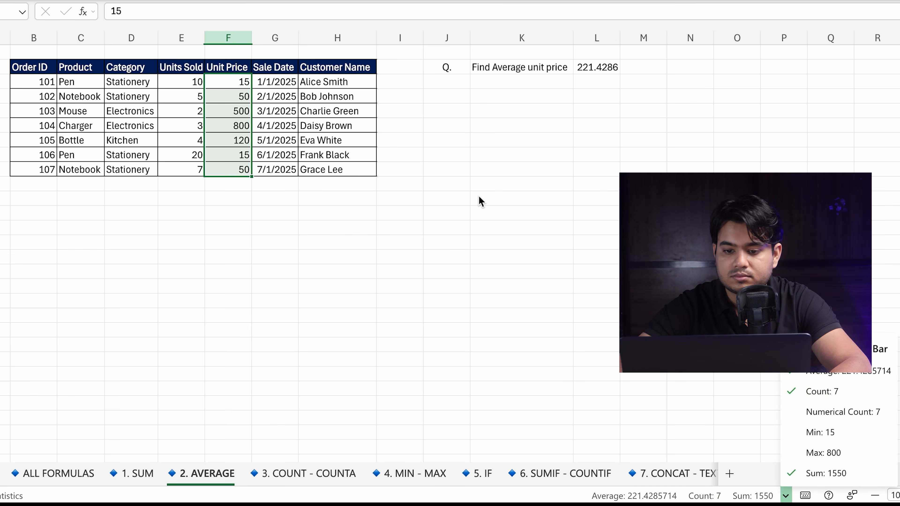
left_click(460, 183)
left_click(460, 182)
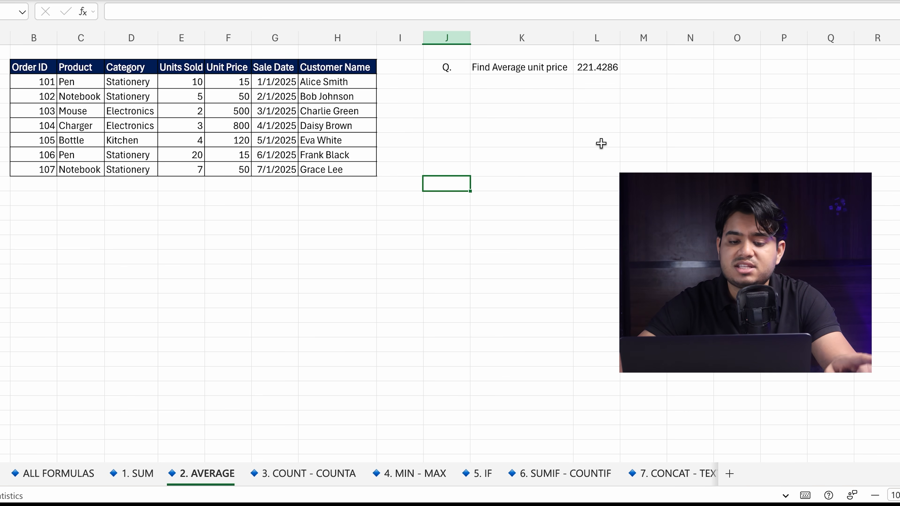
left_click(219, 85)
left_click_drag(223, 179, 230, 172)
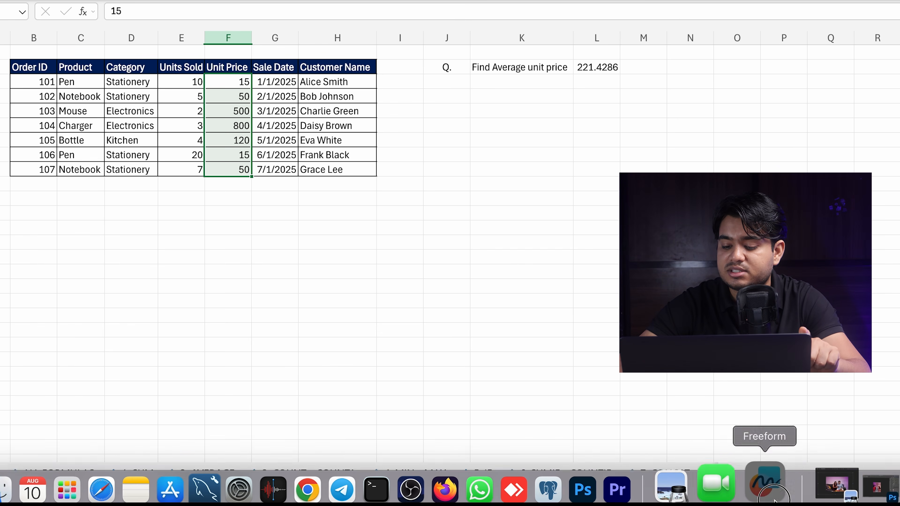
right_click(763, 472)
left_click(730, 358)
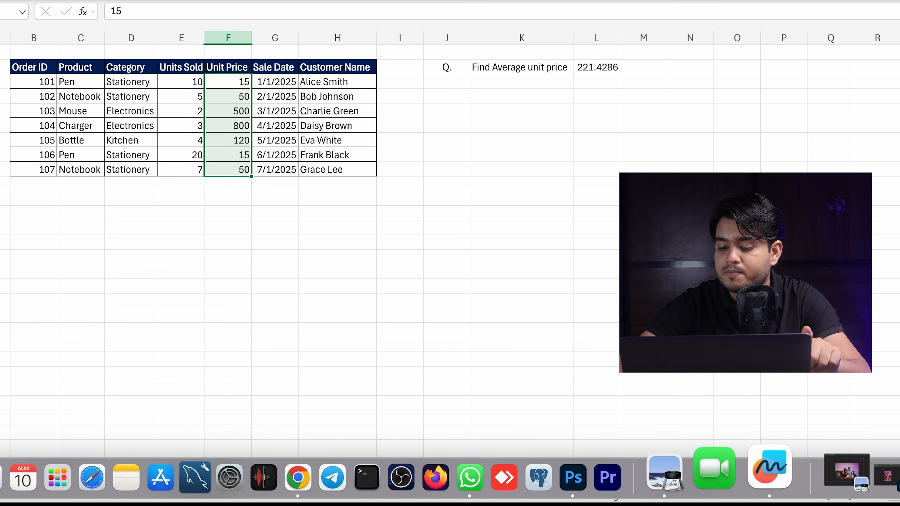
left_click(784, 496)
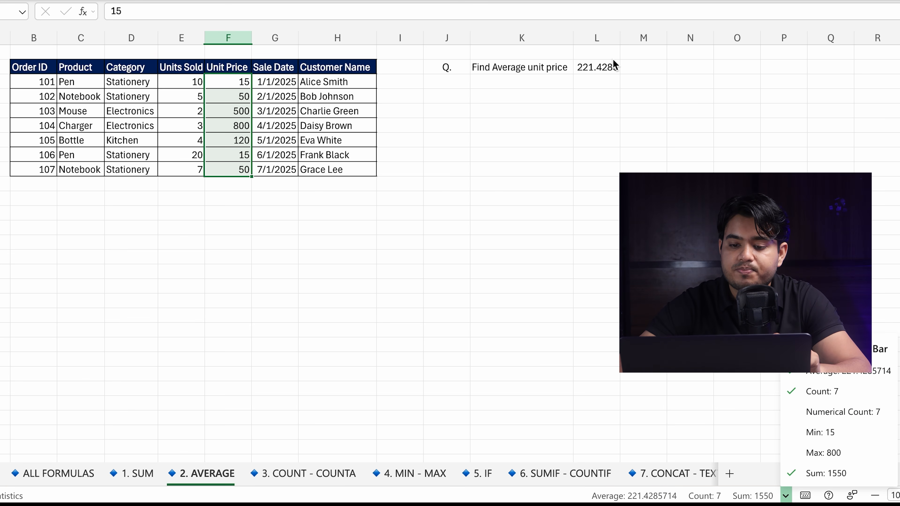
Step: Format the average in L2 to show no decimal places and fit column L to the shortened value
left_click(597, 68)
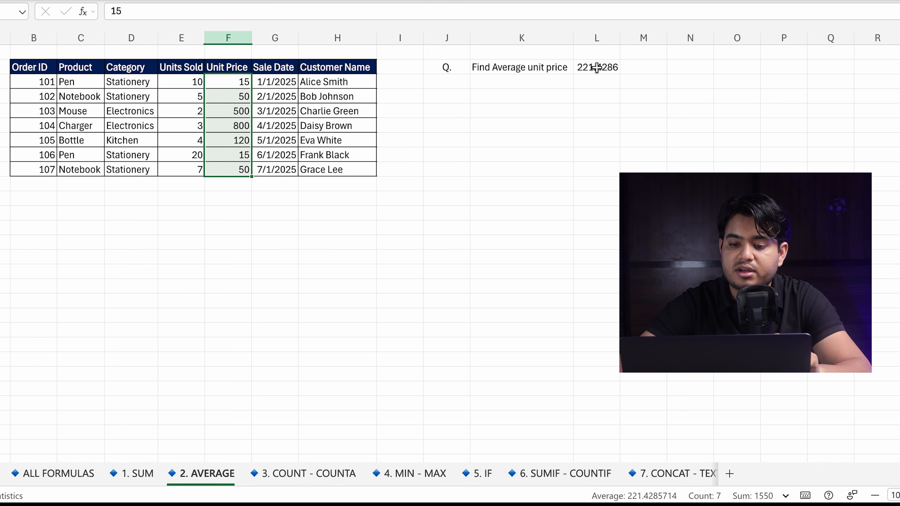
left_click(597, 67)
left_click_drag(620, 34, 676, 38)
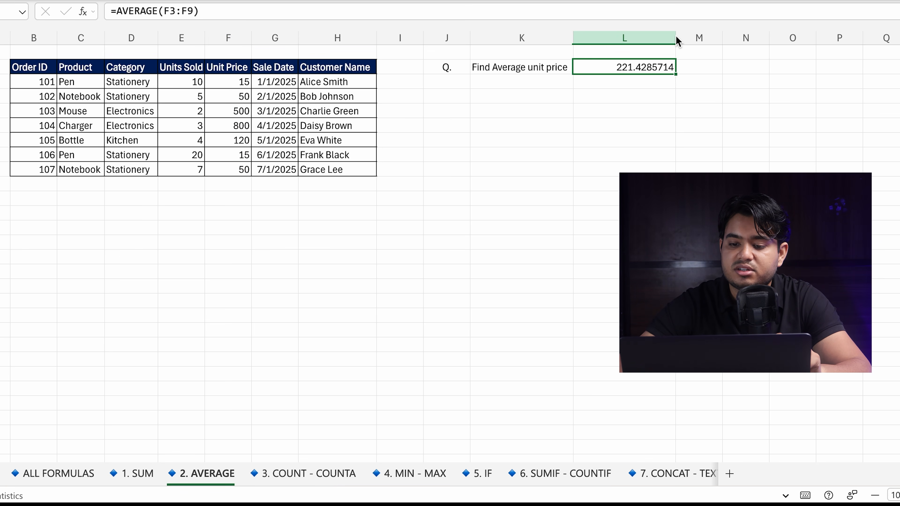
left_click(606, 0)
left_click(606, 0)
left_click(606, 0)
left_click(606, 0)
left_click(606, 0)
left_click(606, 0)
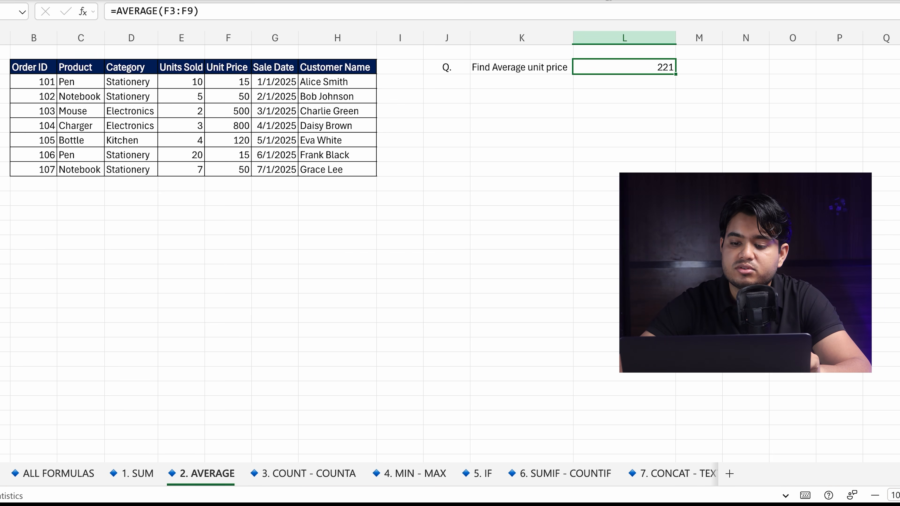
left_click_drag(675, 36, 613, 35)
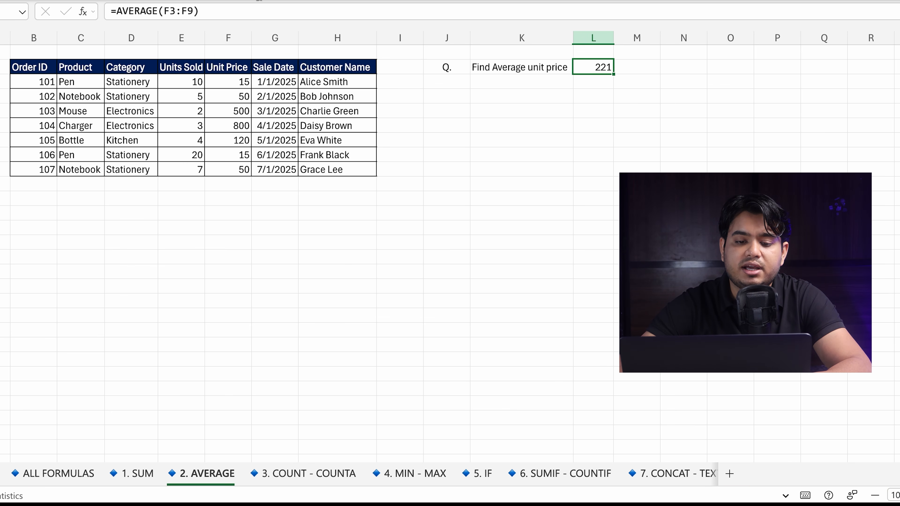
Step: Highlight the answer in L2 with a yellow fill and bold text, and review it beside its question
left_click(259, 0)
left_click(201, 0)
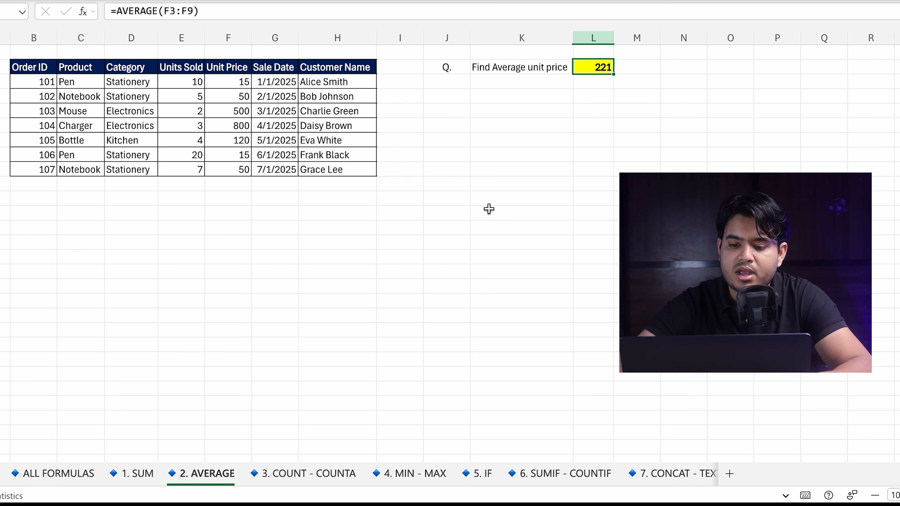
left_click(571, 73)
left_click_drag(570, 73, 577, 67)
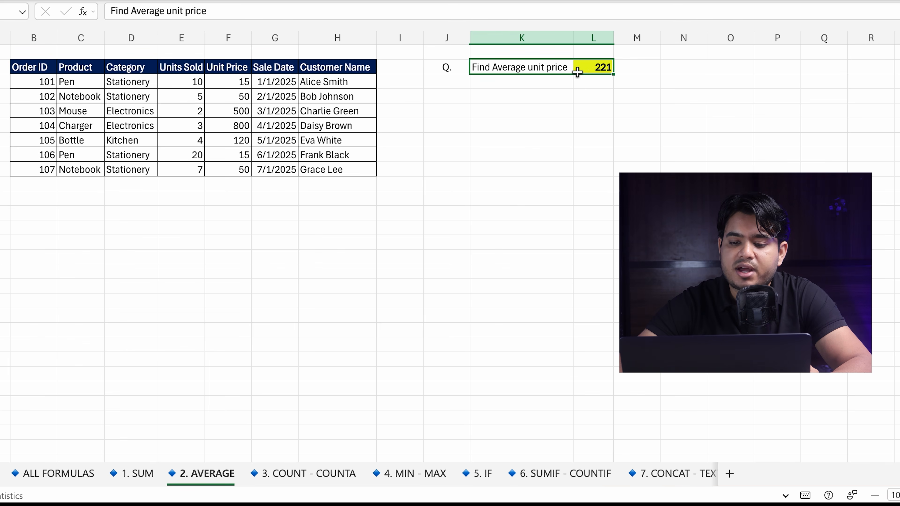
left_click(496, 167)
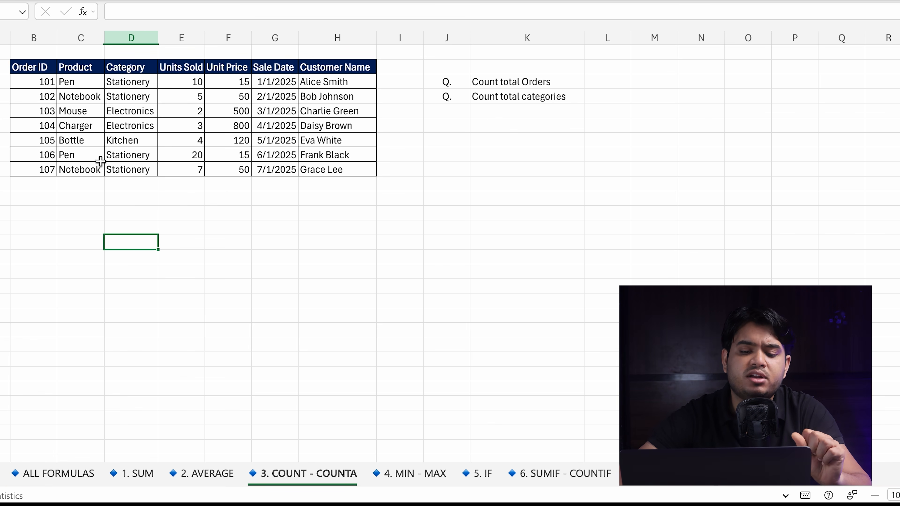
Step: Mark the numeric columns on the COUNT - COUNTA sheet by filling the Order ID, Units Sold and Unit Price headers with the darkest orange shade
left_click(39, 37)
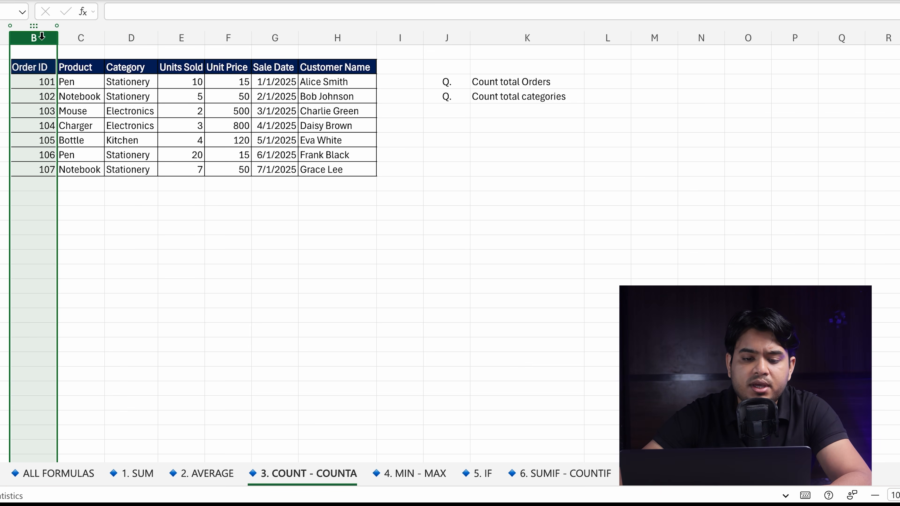
left_click(197, 37, "ctrl")
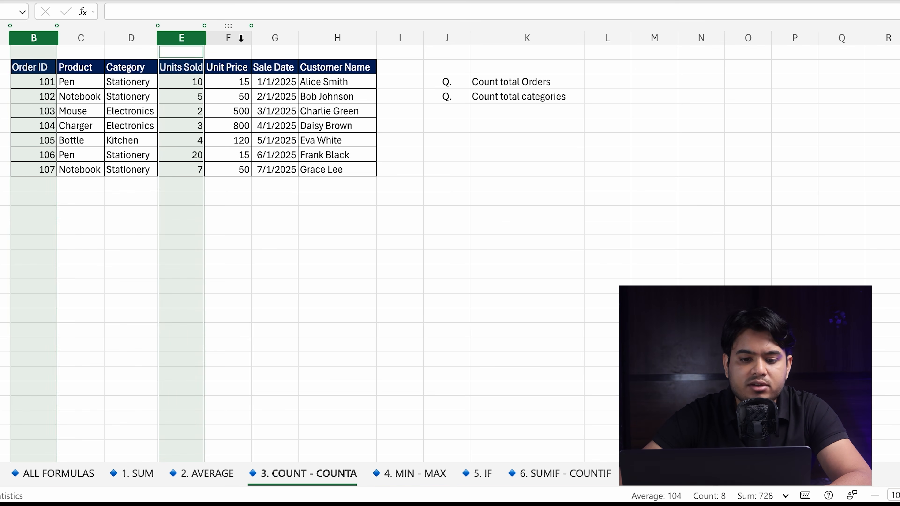
left_click(234, 37, "ctrl")
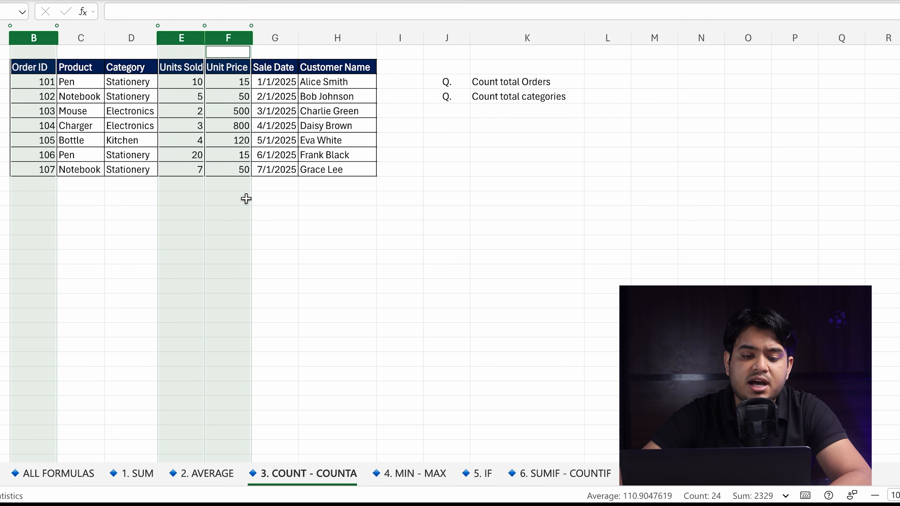
left_click(38, 65)
left_click(174, 67, "ctrl")
left_click(235, 65, "ctrl")
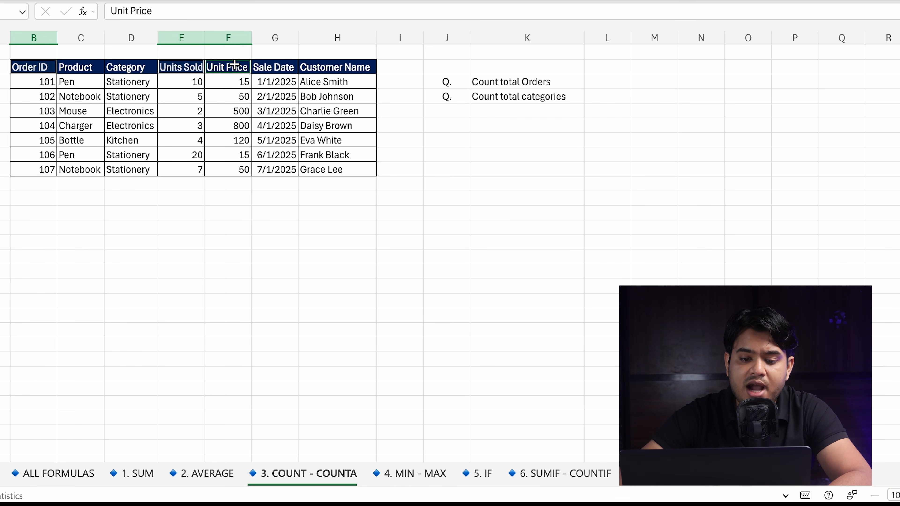
left_click(270, 1)
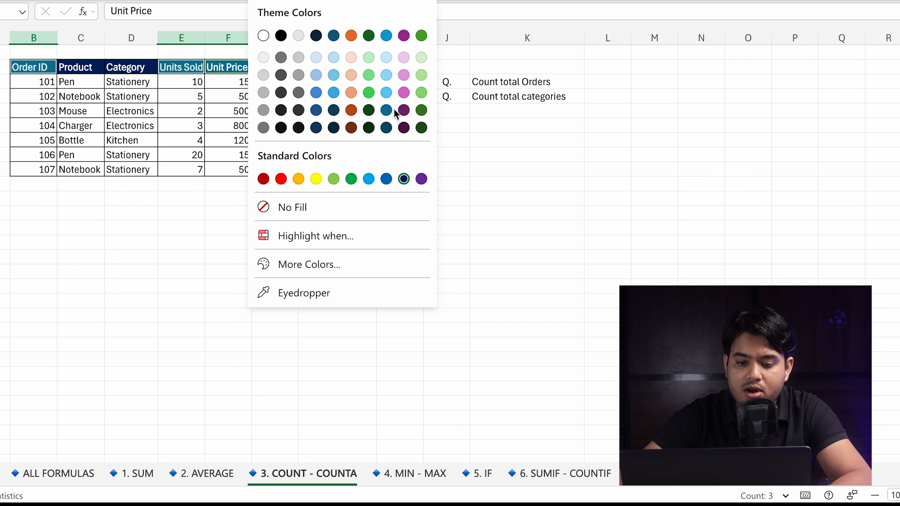
left_click(352, 130)
left_click(253, 291)
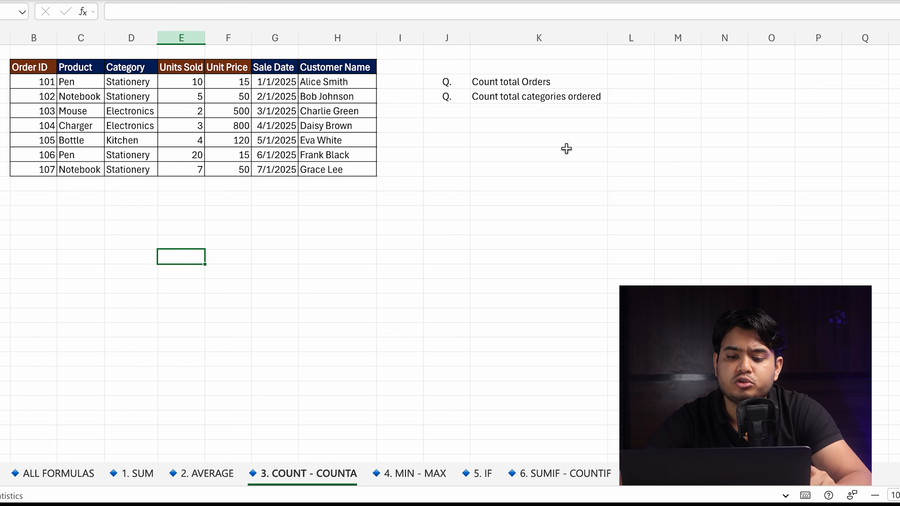
Step: Answer the total orders question by counting the Order ID values with =COUNT(B3:B9) in cell L3
left_click_drag(28, 81, 29, 163)
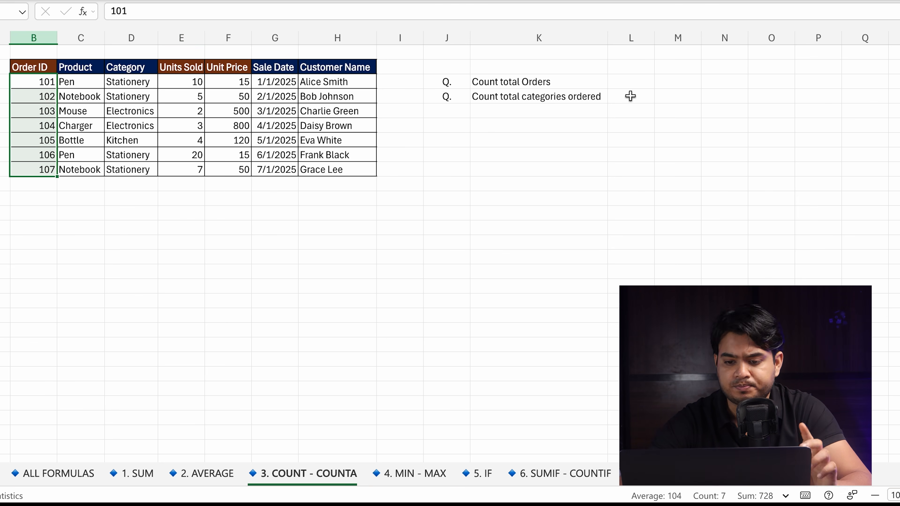
left_click(629, 82)
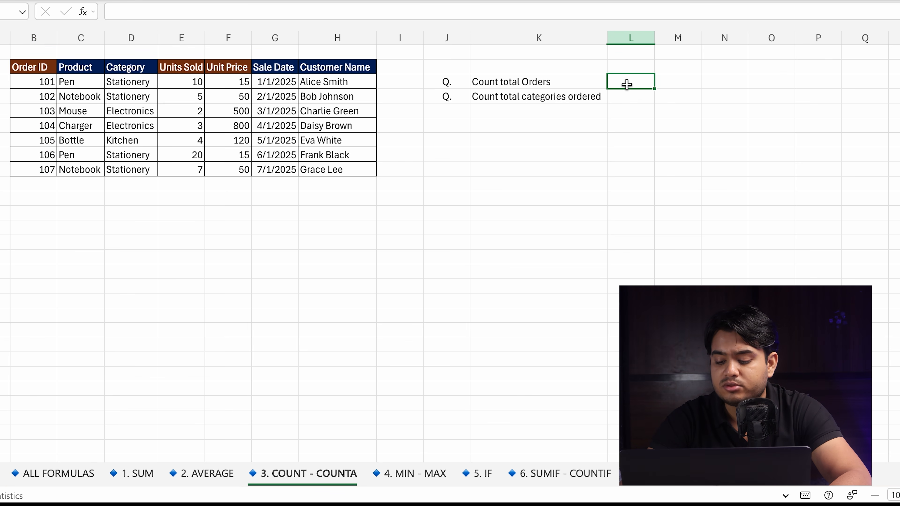
type("=count")
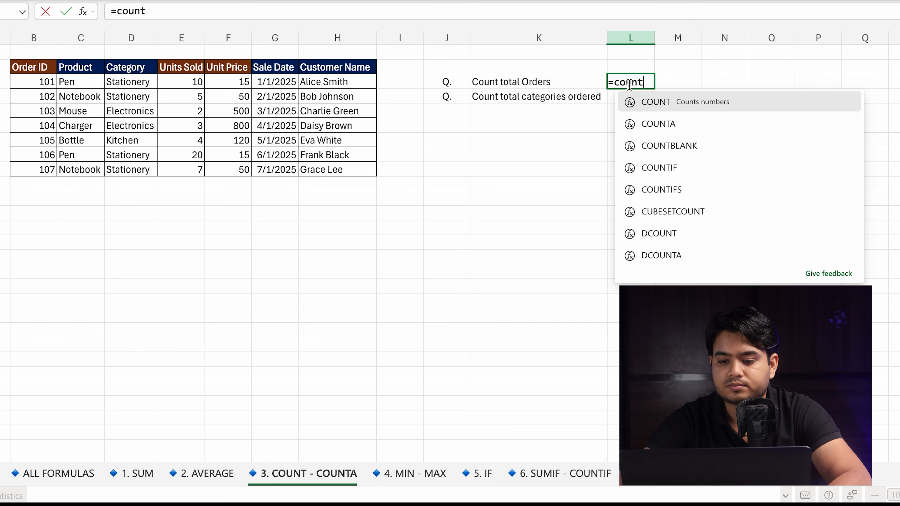
key("Tab")
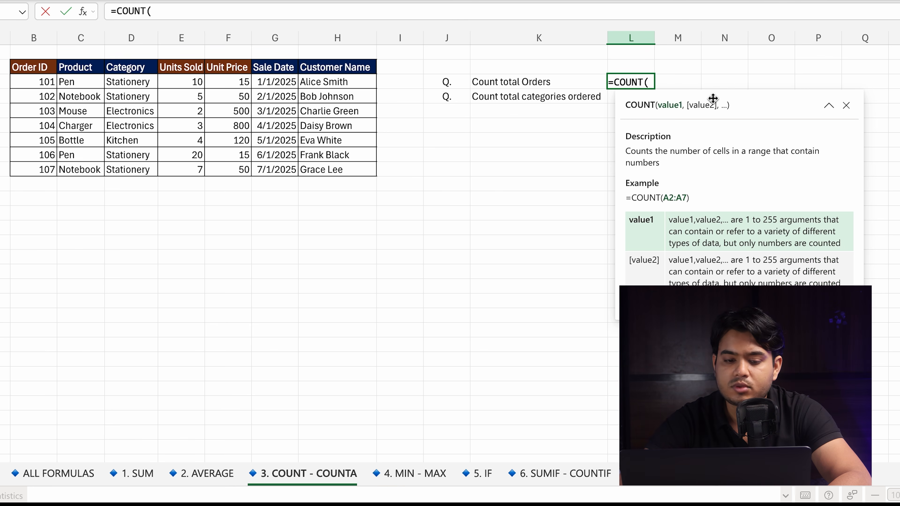
left_click_drag(42, 87, 36, 169)
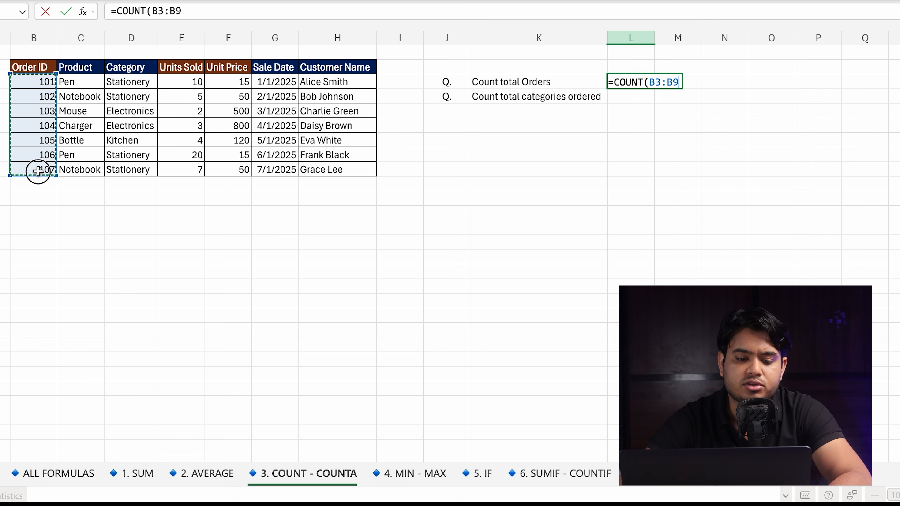
key("Return")
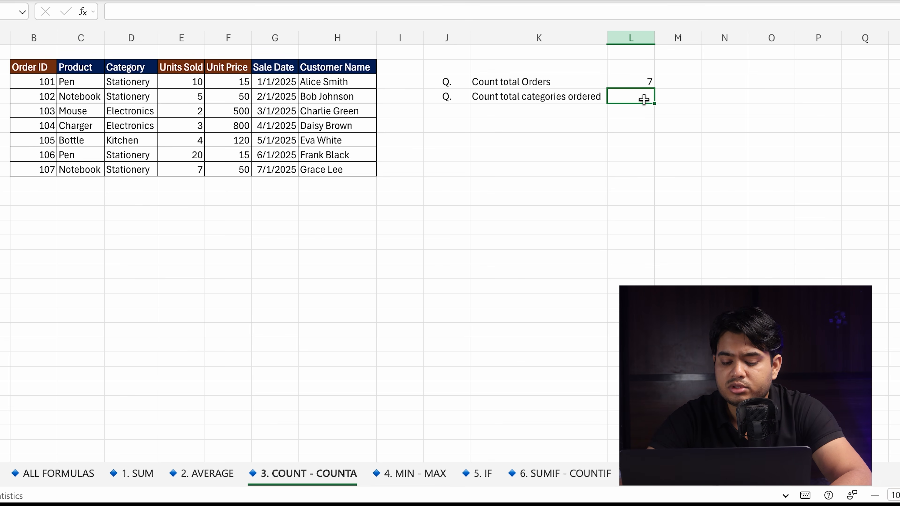
Step: Answer the categories ordered question with =COUNTA(D3:D9) in cell L4, and review the Category values it counts
type("count")
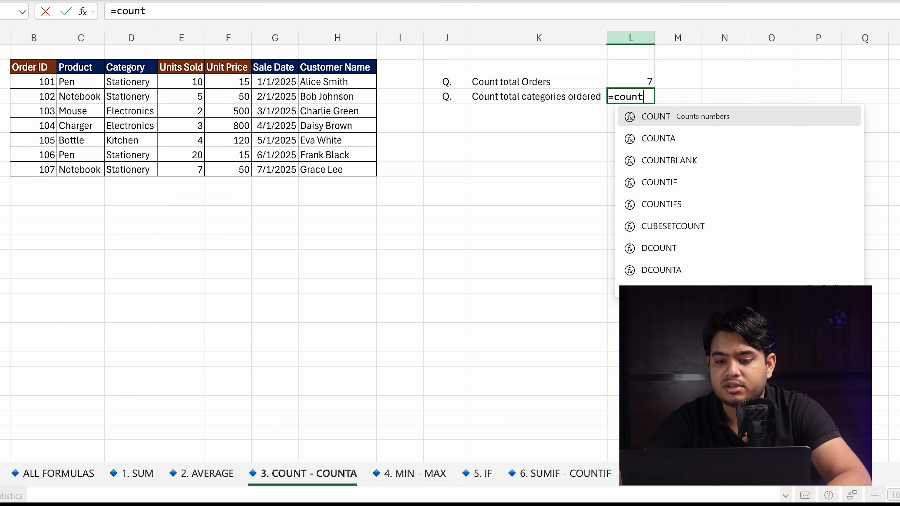
double_click(668, 138)
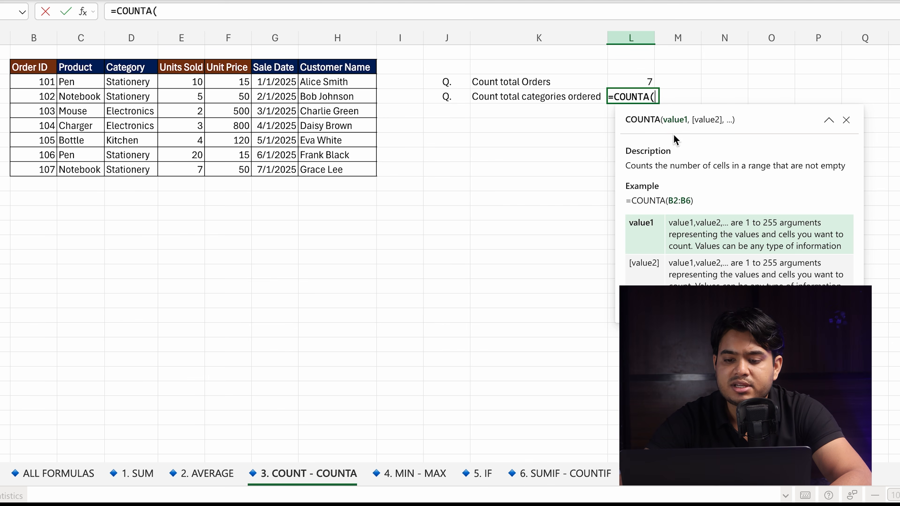
left_click_drag(128, 82, 135, 171)
key("Return")
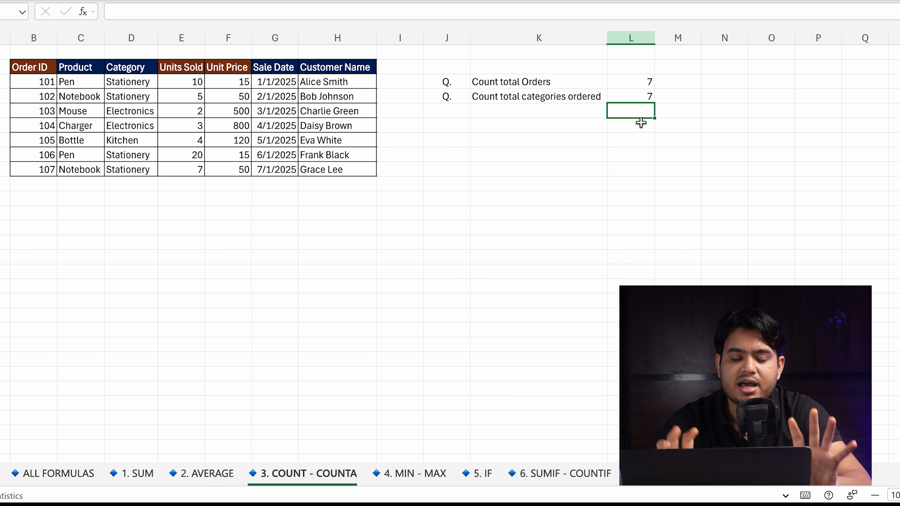
left_click_drag(127, 81, 129, 163)
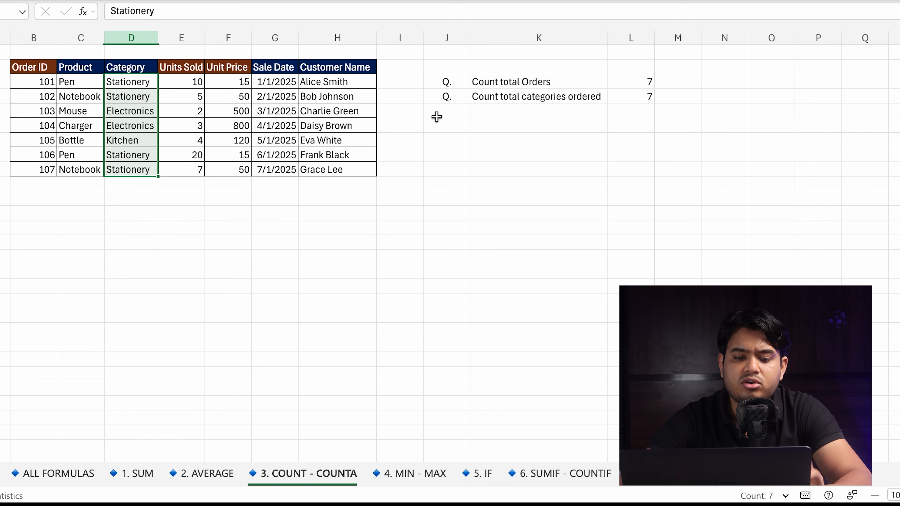
left_click(507, 115)
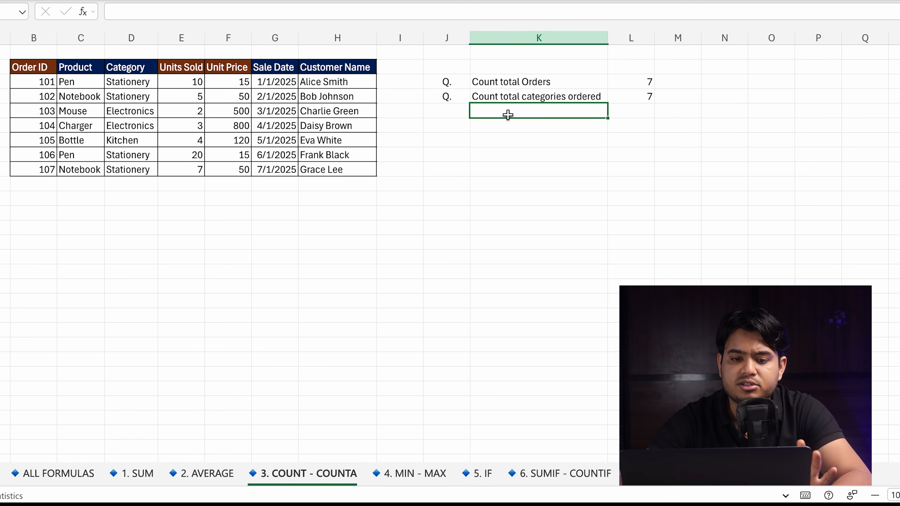
Step: Enter =COUNT(D3:D9) in cell L5 to test COUNT on the text values of the Category column
left_click(633, 112)
type("=COUNT(")
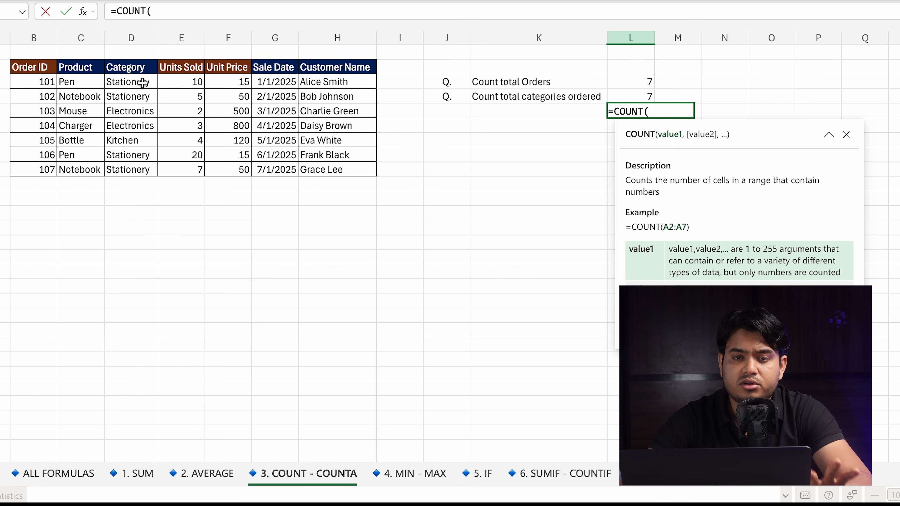
left_click_drag(143, 83, 139, 167)
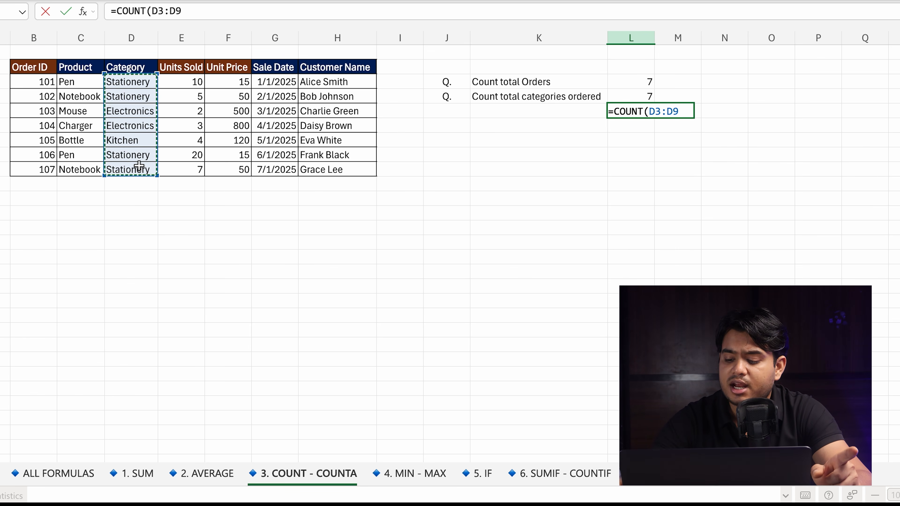
key("Return")
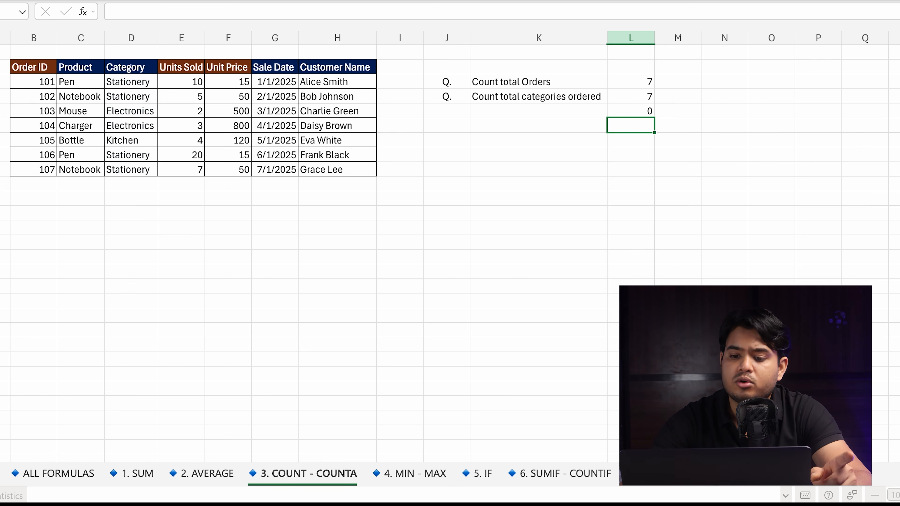
Step: Compare the ranges used by the COUNT formulas in cells L5 and L3
left_click(644, 107)
double_click(644, 107)
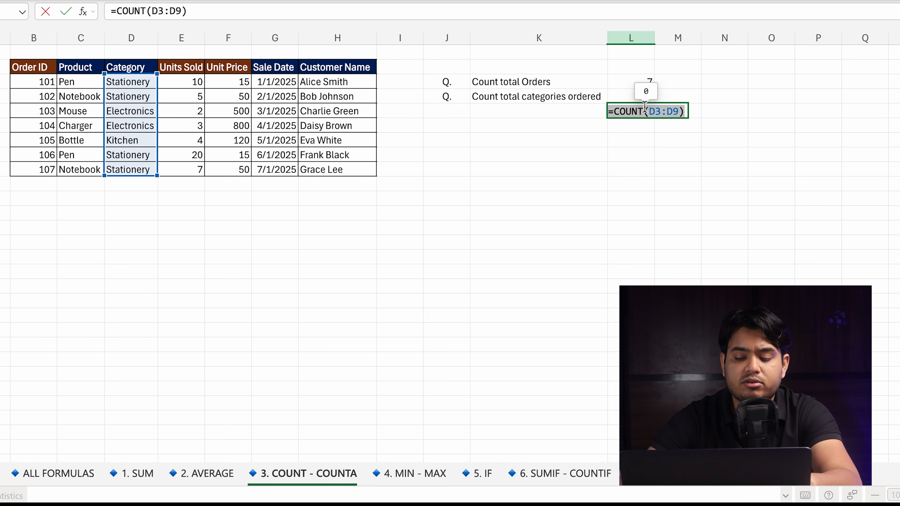
left_click(595, 186)
double_click(642, 83)
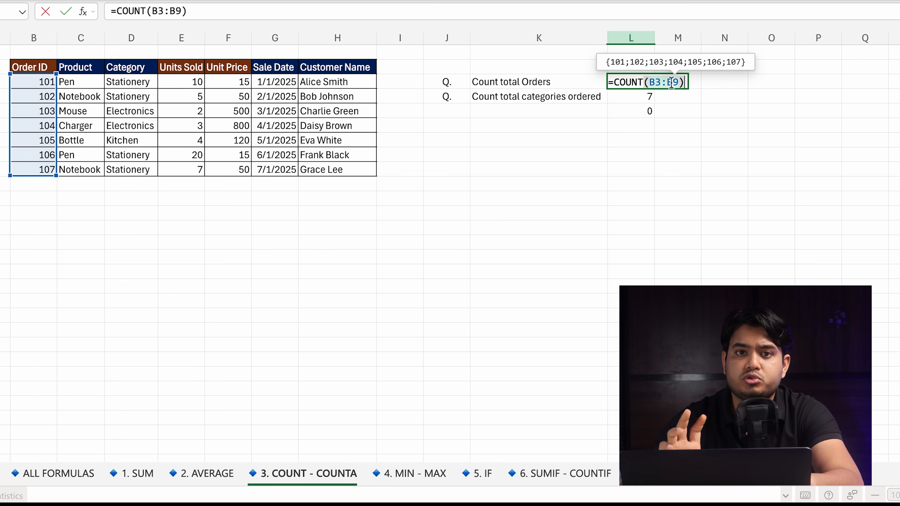
left_click(638, 153)
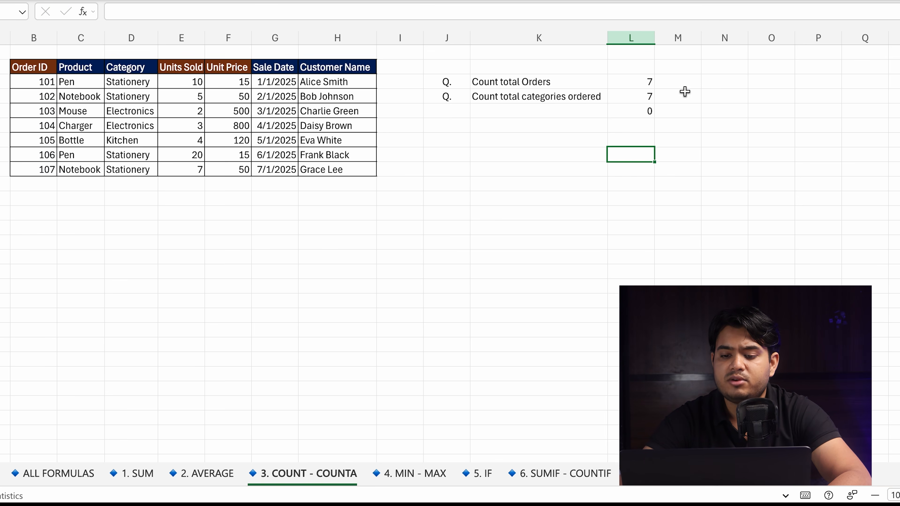
Step: Add the note "Only for Numeric Values" in M3 beside the COUNT answer and "For non empty cells" in M4 beside the COUNTA answer
left_click(684, 83)
type("Onl")
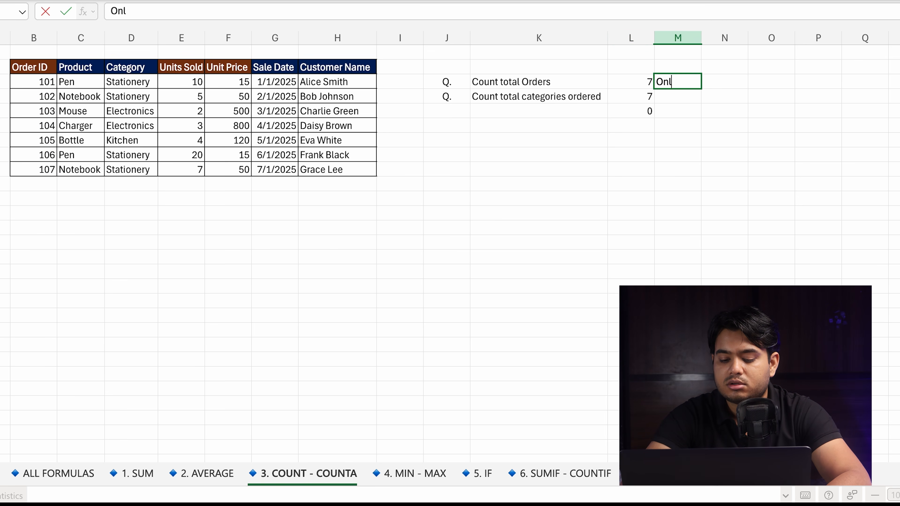
type("y for Numerics")
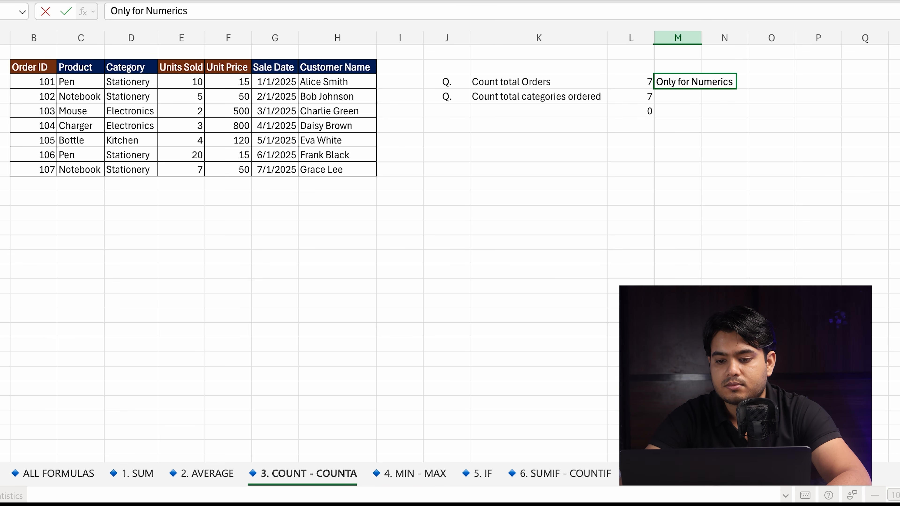
key("BackSpace")
type(" Values")
key("Return")
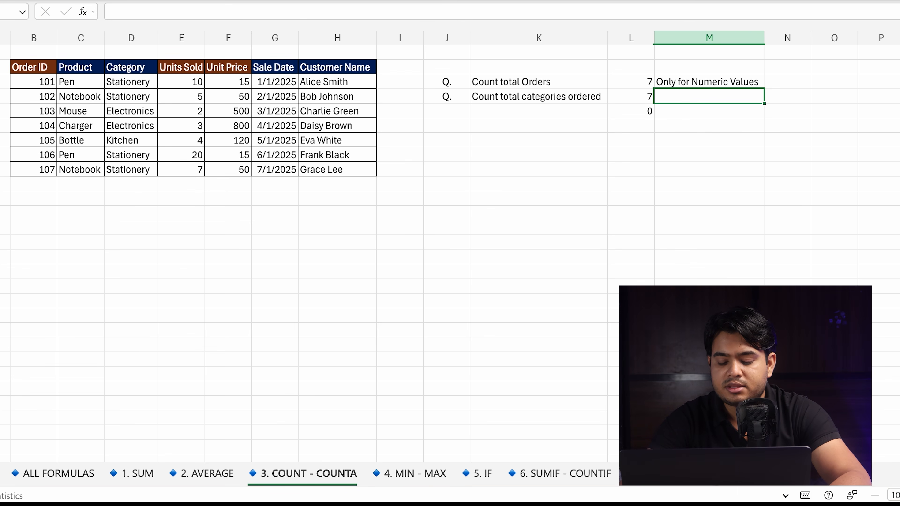
type("For non empty cells")
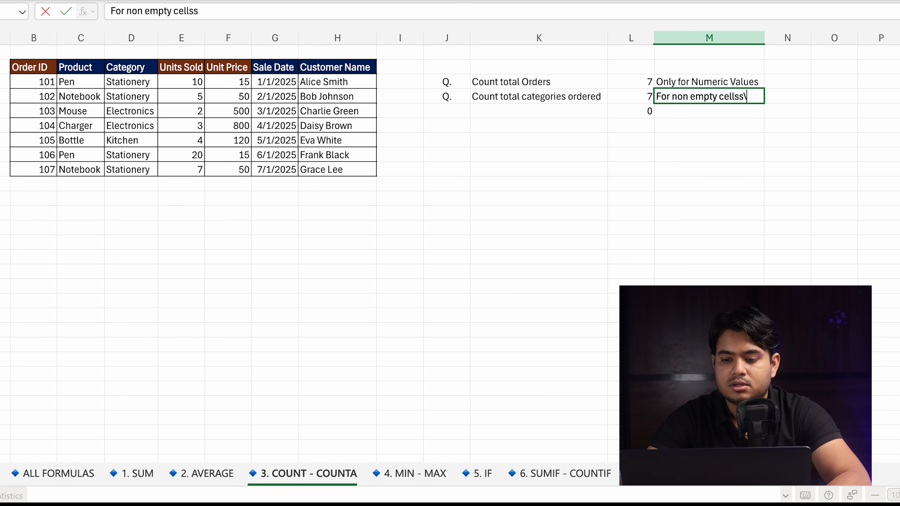
key("Return")
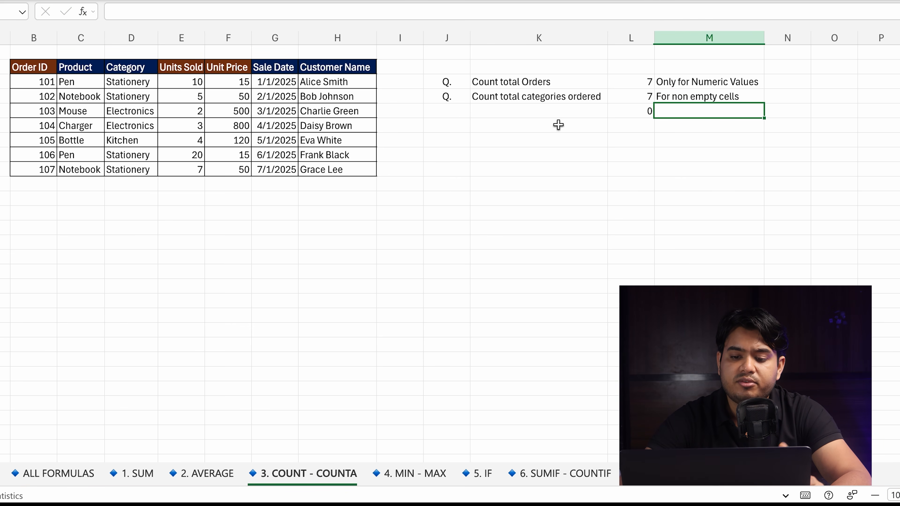
Step: Change the formula in cell L5 to =COUNTA(B3:B9) so it counts the Order ID values
double_click(635, 110)
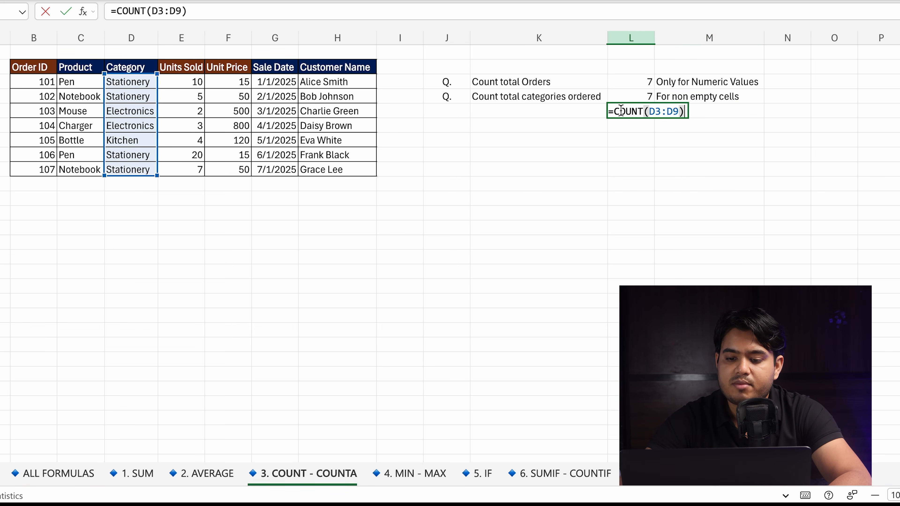
left_click(644, 111)
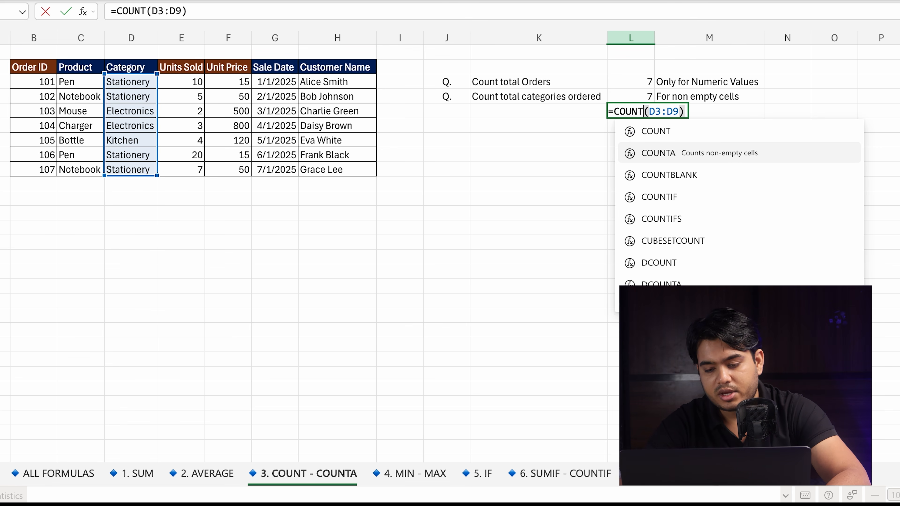
type("A")
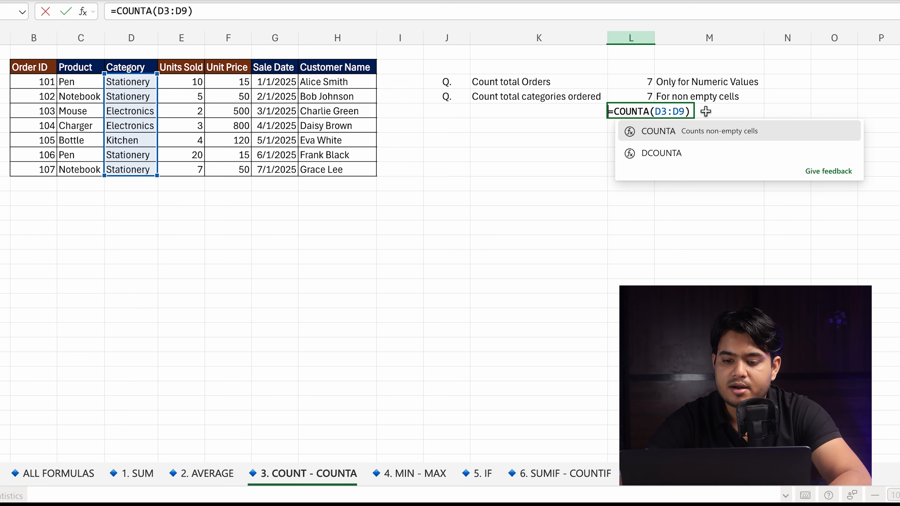
left_click_drag(657, 111, 692, 112)
key("BackSpace")
left_click_drag(40, 82, 40, 167)
key("Return")
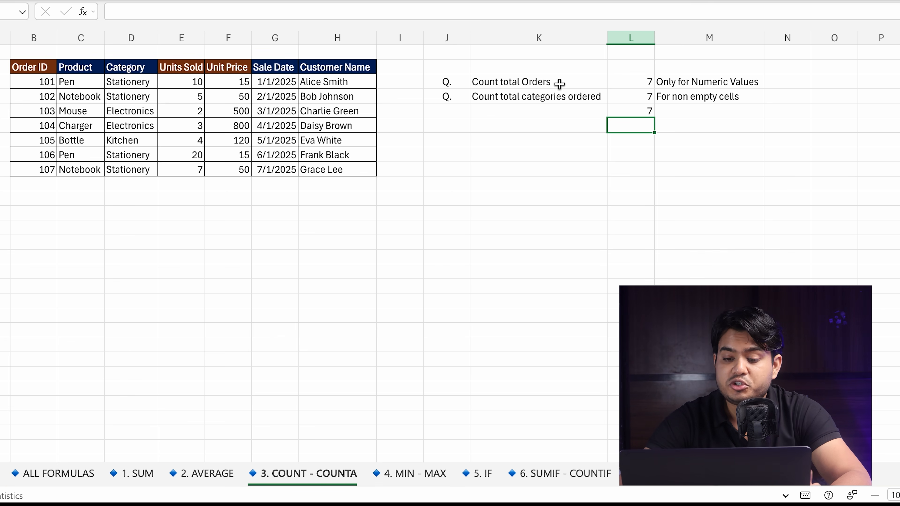
left_click(641, 109)
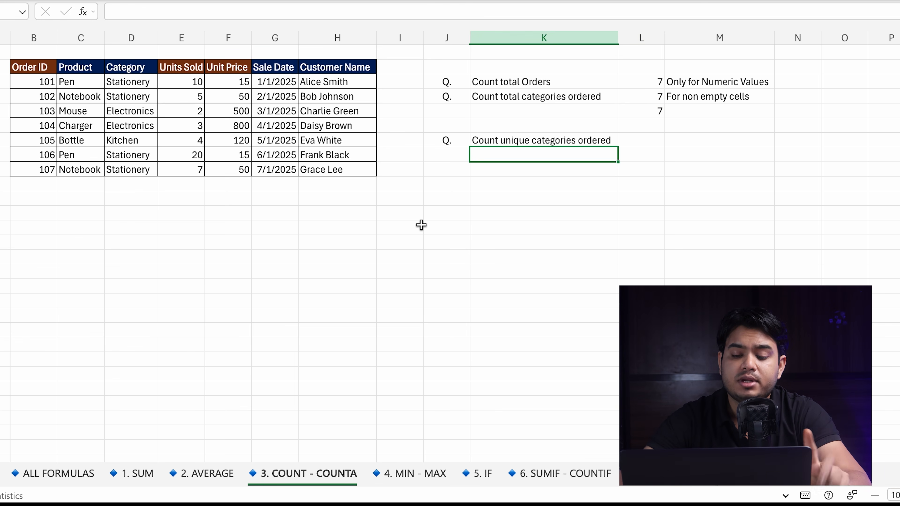
Step: Review the distinct values in the Category column against the COUNTA formula in cell L4
left_click(642, 142)
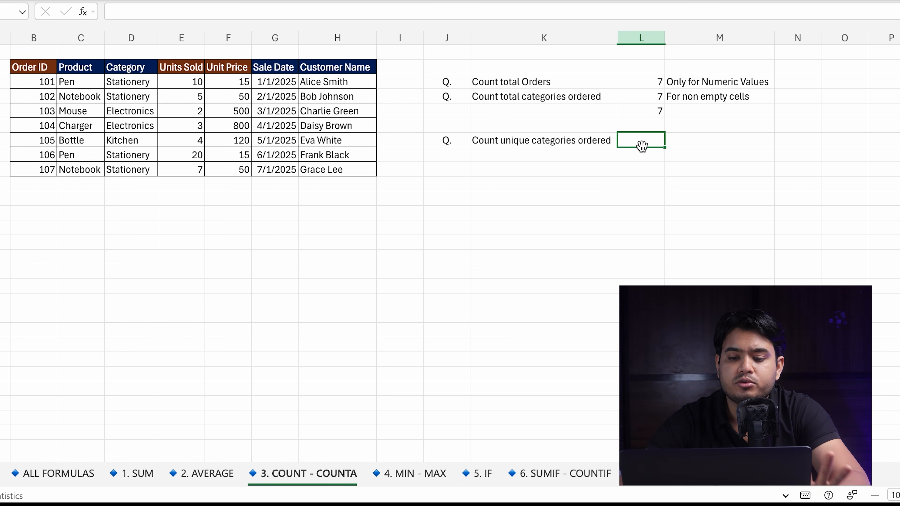
left_click_drag(145, 88, 145, 166)
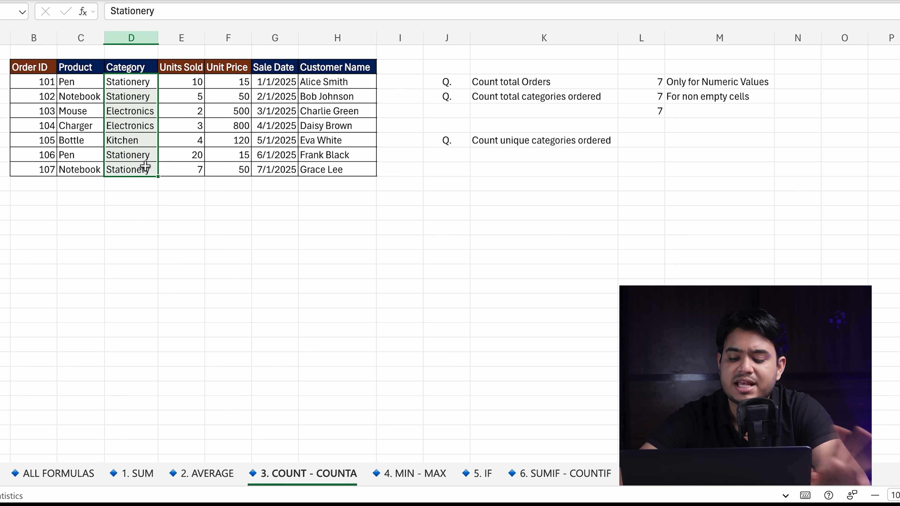
left_click(138, 85)
left_click(138, 95)
left_click(138, 111)
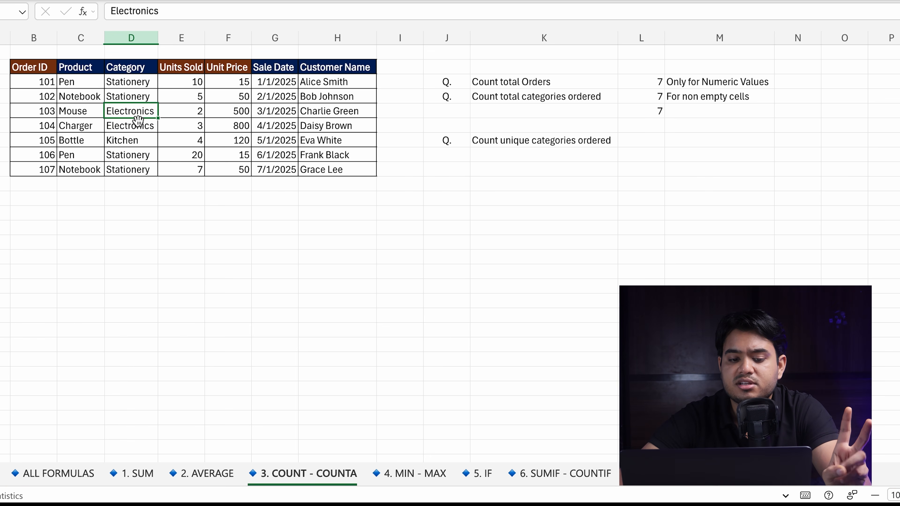
left_click(136, 143)
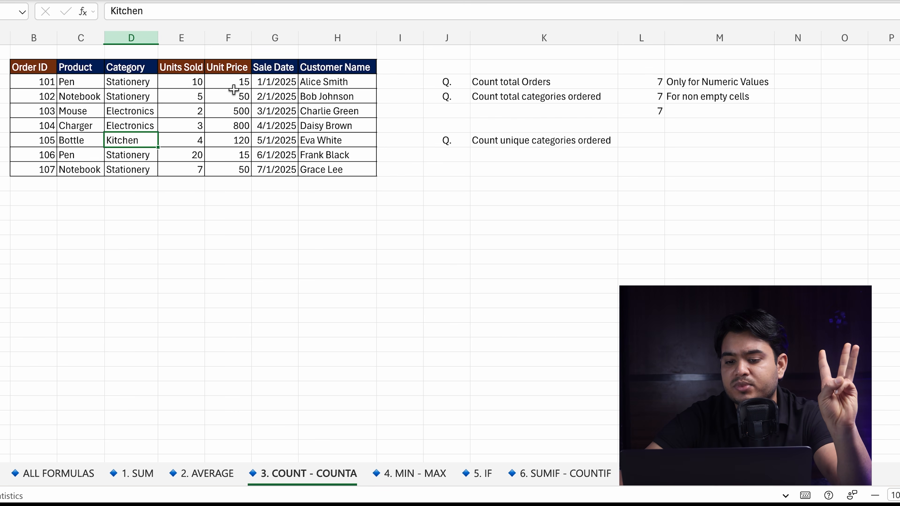
left_click(649, 96)
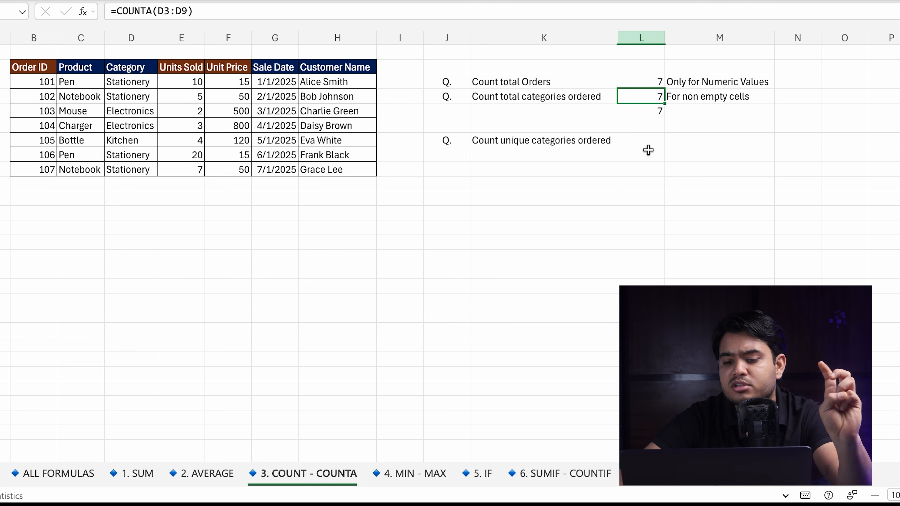
Step: Answer the unique categories ordered question with =COUNTA(UNIQUE(D3:D9)) in cell L7
left_click(648, 142)
type("=count")
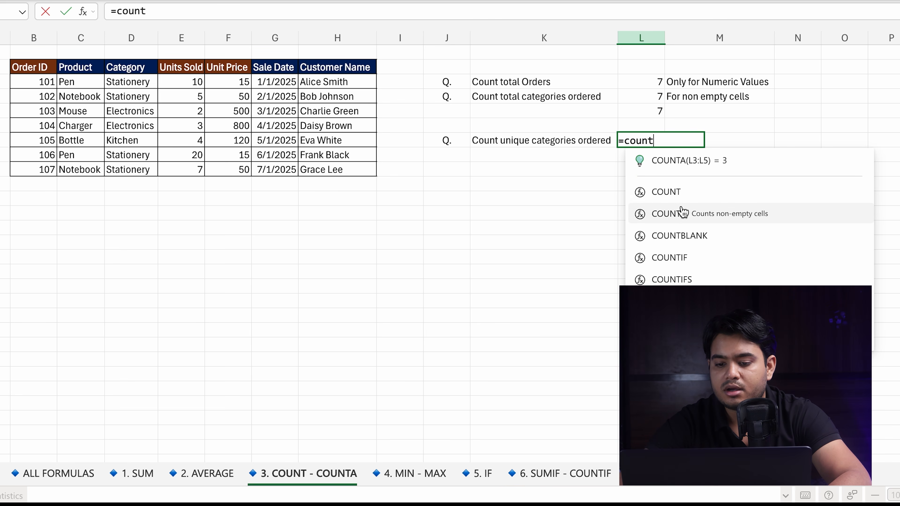
double_click(682, 213)
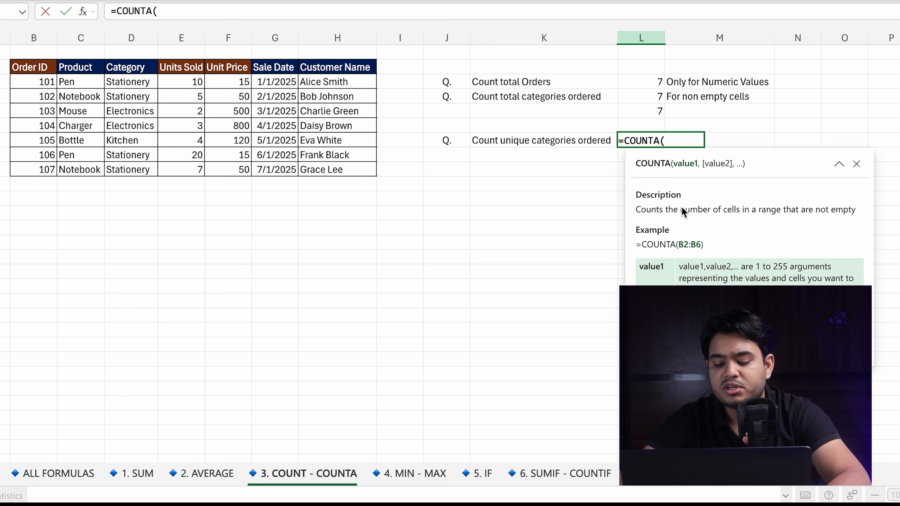
type("Uni")
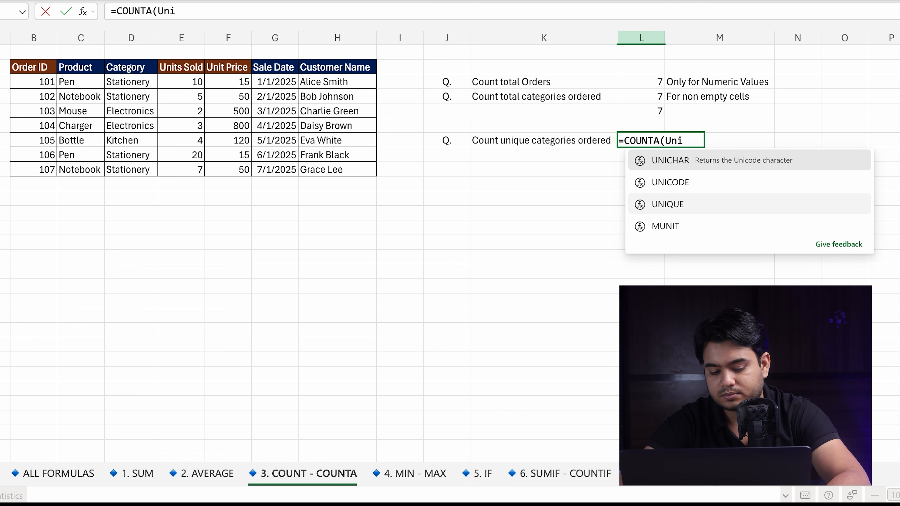
key("BackSpace")
key("BackSpace")
key("BackSpace")
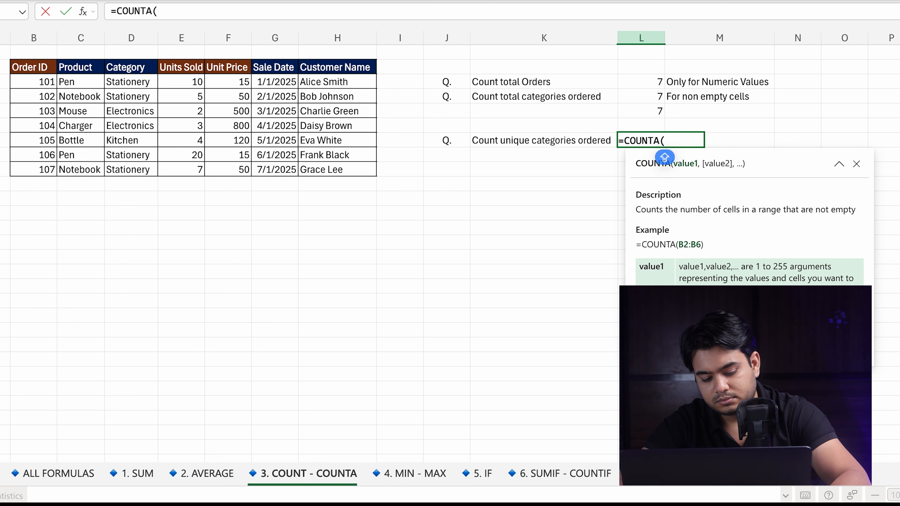
type("UNI")
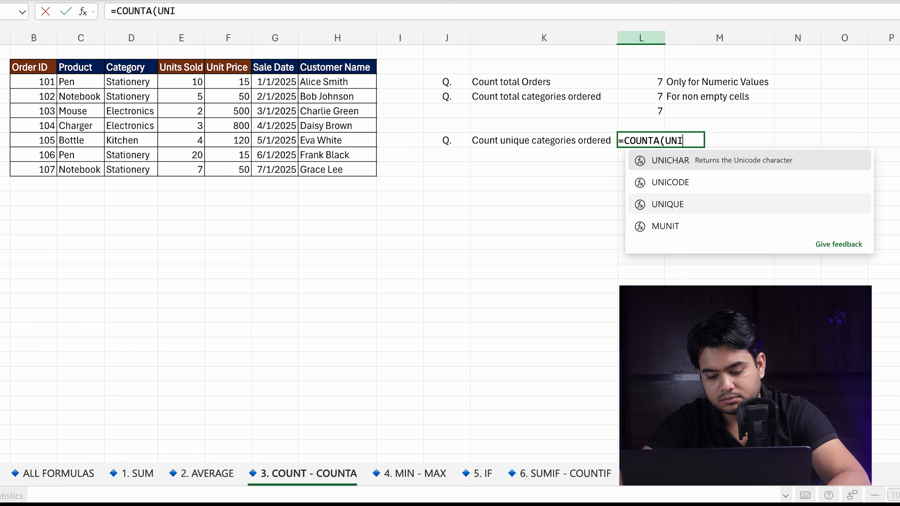
type("QUE(")
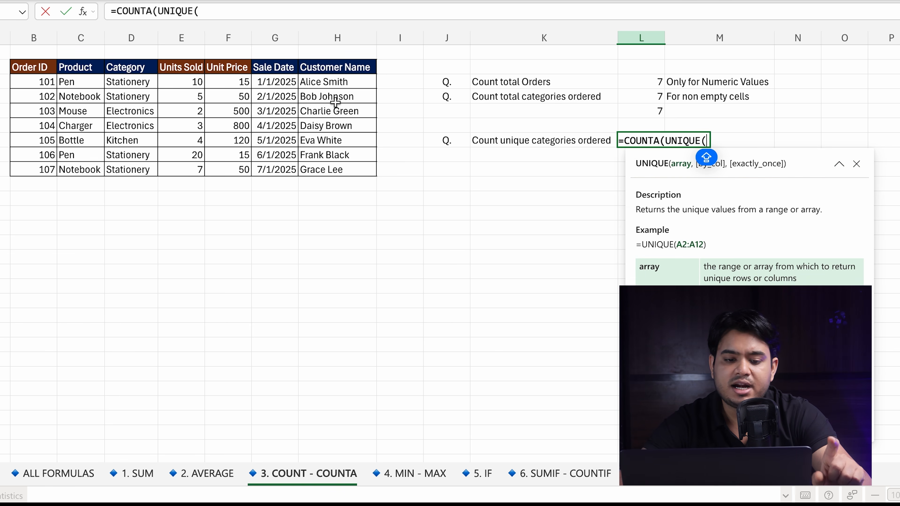
left_click_drag(128, 82, 132, 173)
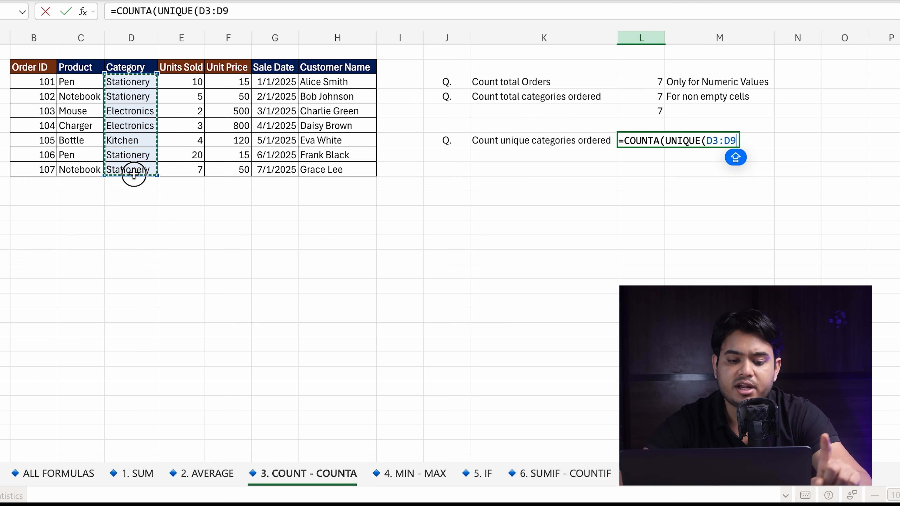
type(")")
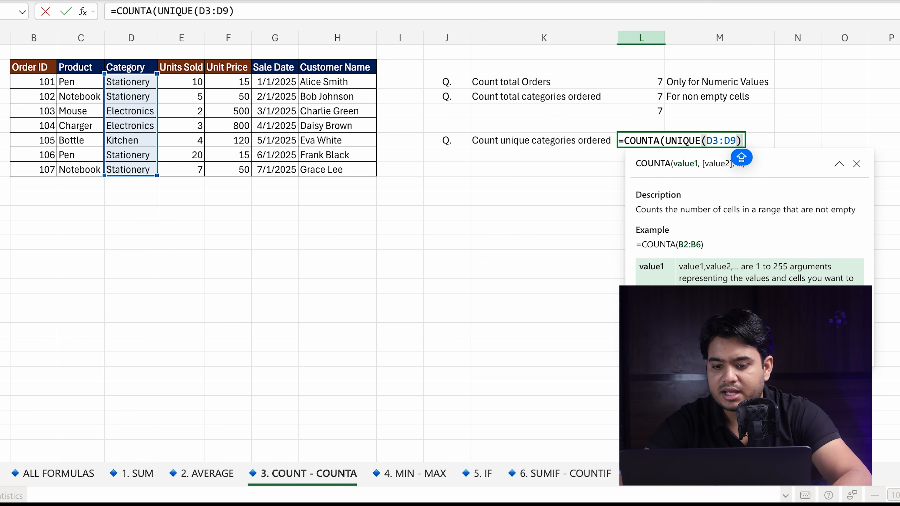
type(")")
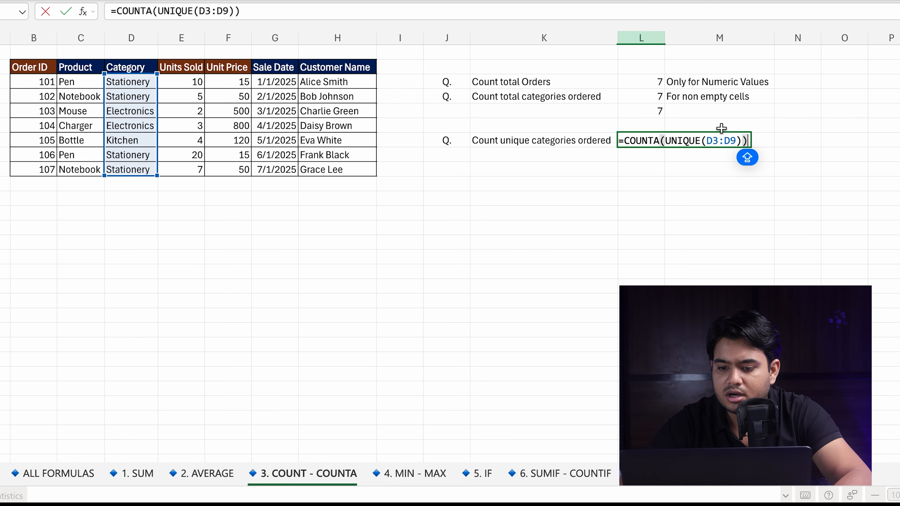
left_click(718, 184)
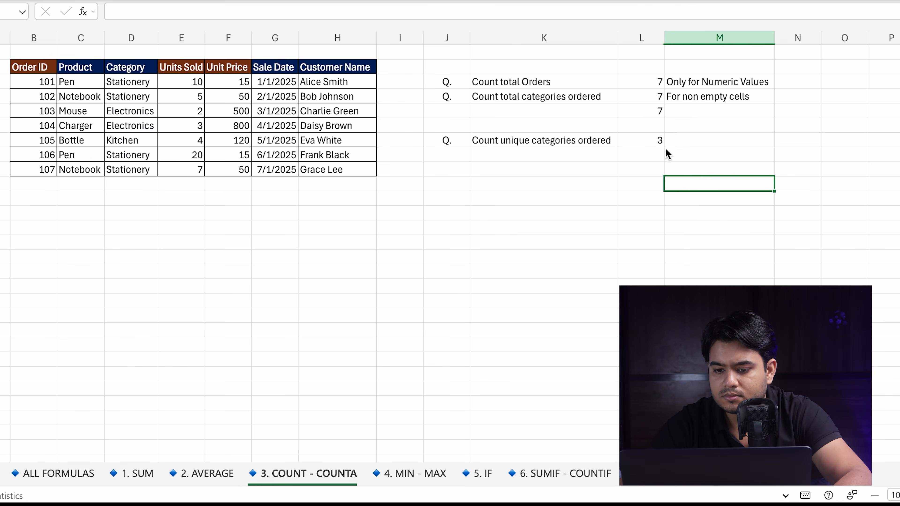
Step: Examine how the UNIQUE function is nested inside the outer COUNTA parentheses in the L7 formula
scroll(648, 140, "up", 5)
scroll(648, 140, "up", 5)
scroll(715, 155, "right", 4)
scroll(715, 160, "right", 3)
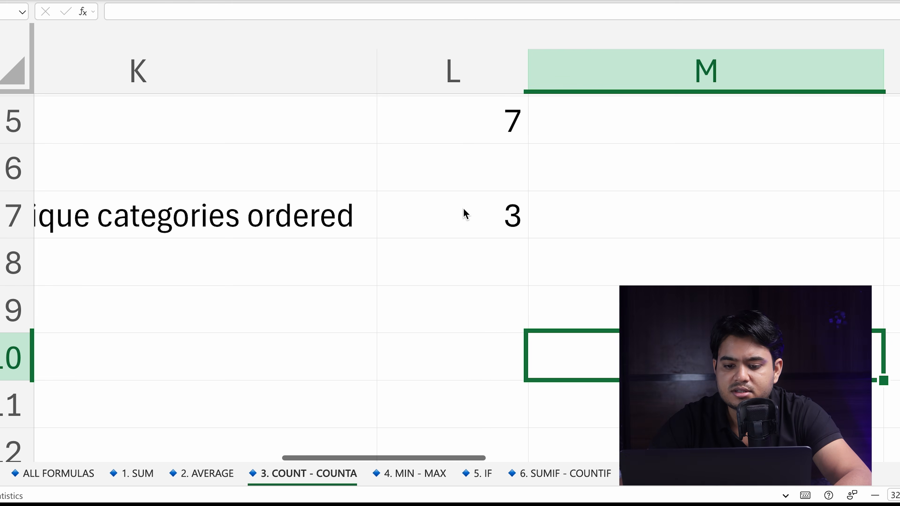
double_click(465, 214)
left_click(523, 220)
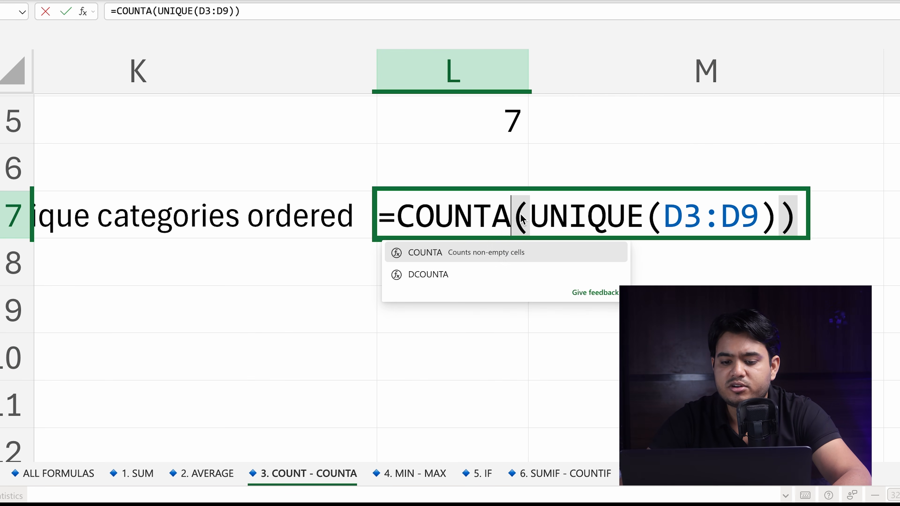
left_click_drag(404, 214, 530, 217)
left_click(527, 218)
key("shift+Left")
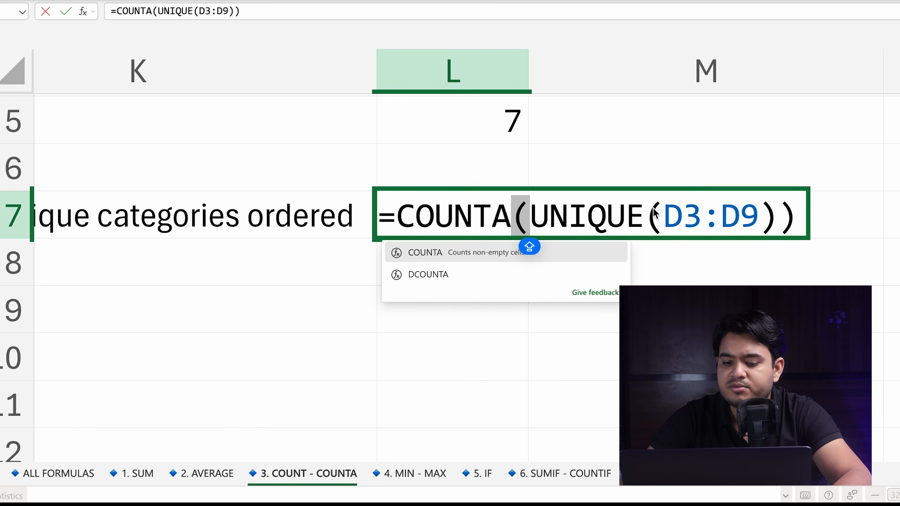
left_click(785, 212)
key("shift+Right")
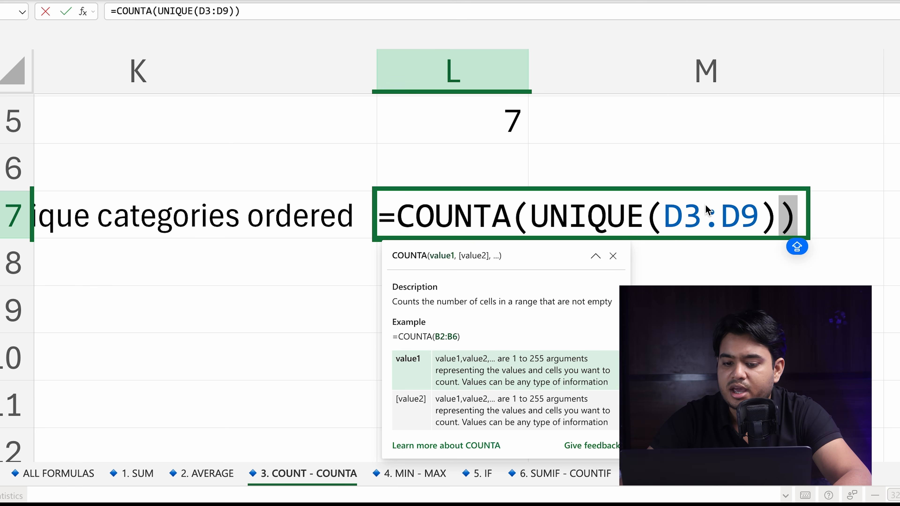
left_click_drag(531, 214, 774, 210)
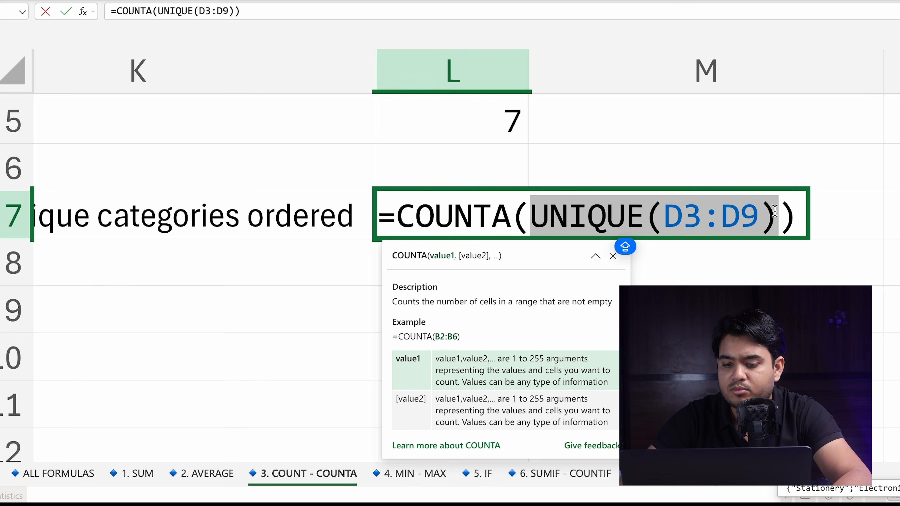
Step: Try entering the L7 formula without the outer closing parenthesis of COUNTA
left_click(774, 209)
key("shift+Right")
key("Delete")
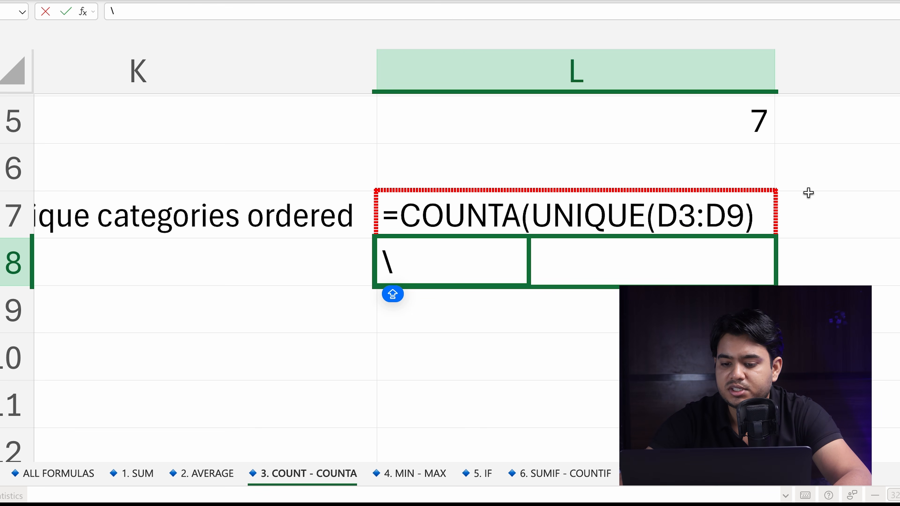
key("BackSpace")
left_click(610, 368)
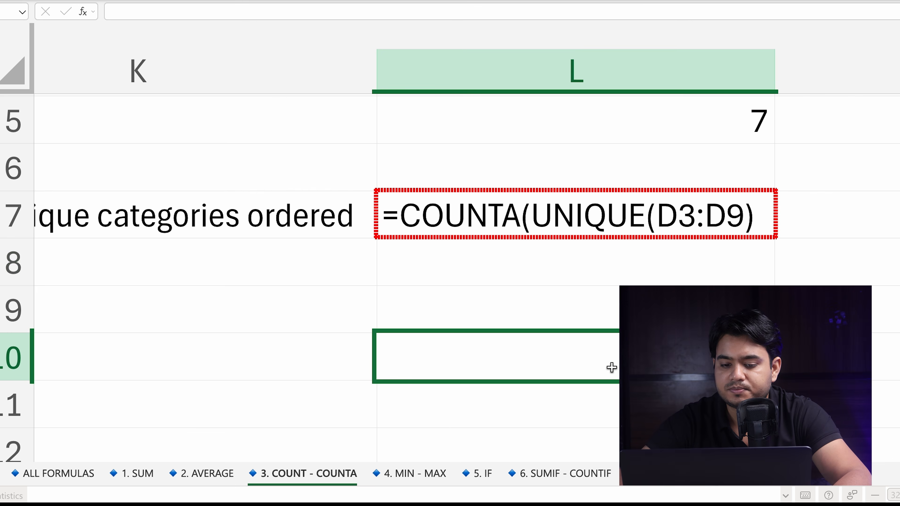
Step: Add the missing outer closing parenthesis in L7 so the formula reads =COUNTA(UNIQUE(D3:D9))
scroll(610, 368, "down", 3)
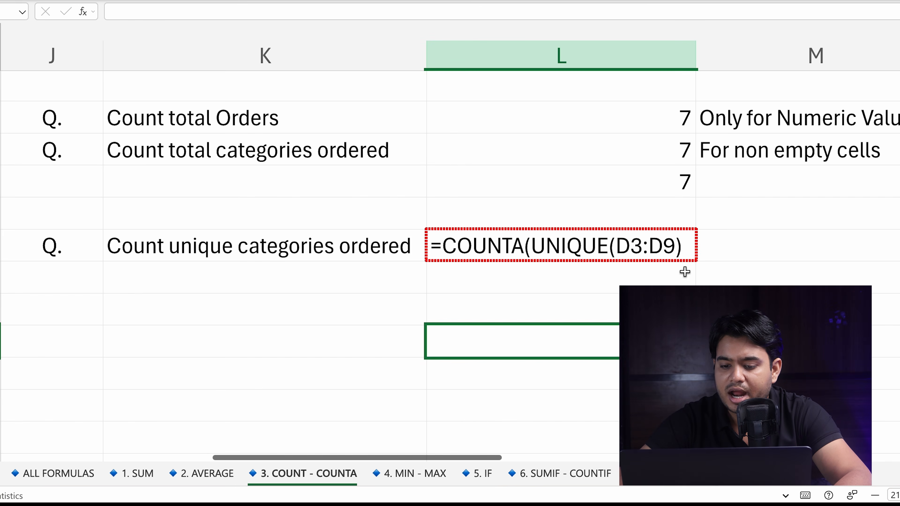
double_click(685, 244)
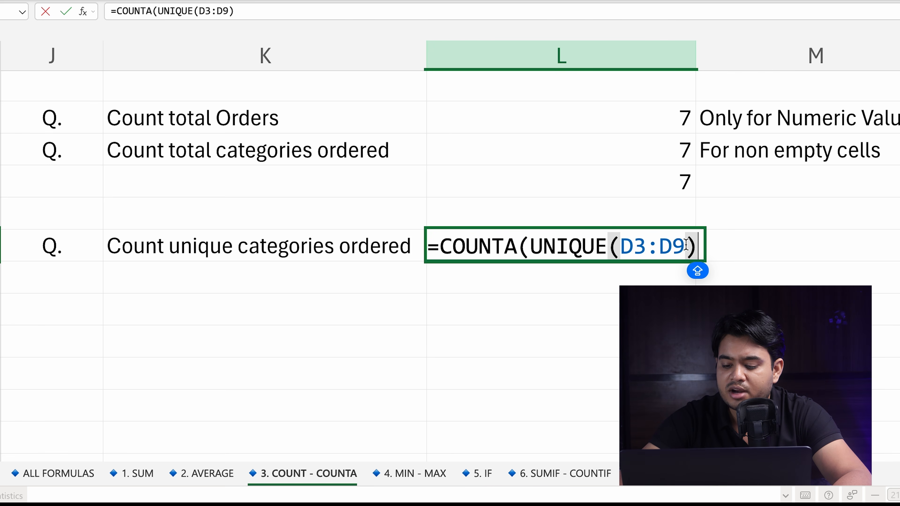
type(")")
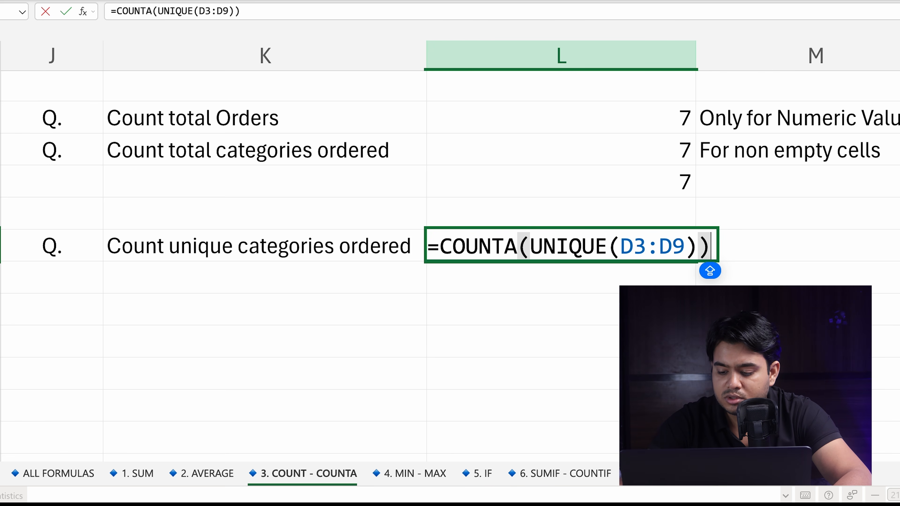
key("Return")
scroll(682, 241, "down", 4)
left_click(739, 172)
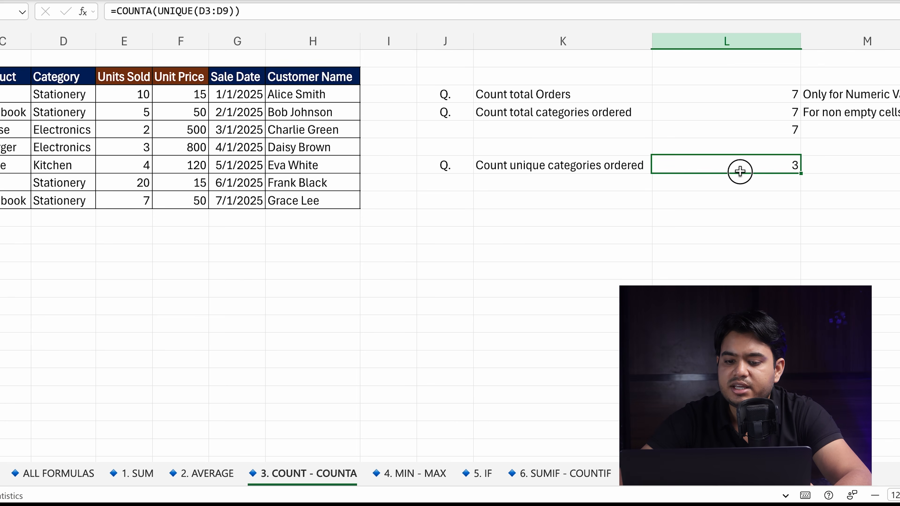
Step: Add the note "FORMULA FOR UNIQUE" in cell M7 beside the unique categories ordered answer
scroll(739, 172, "left", 2)
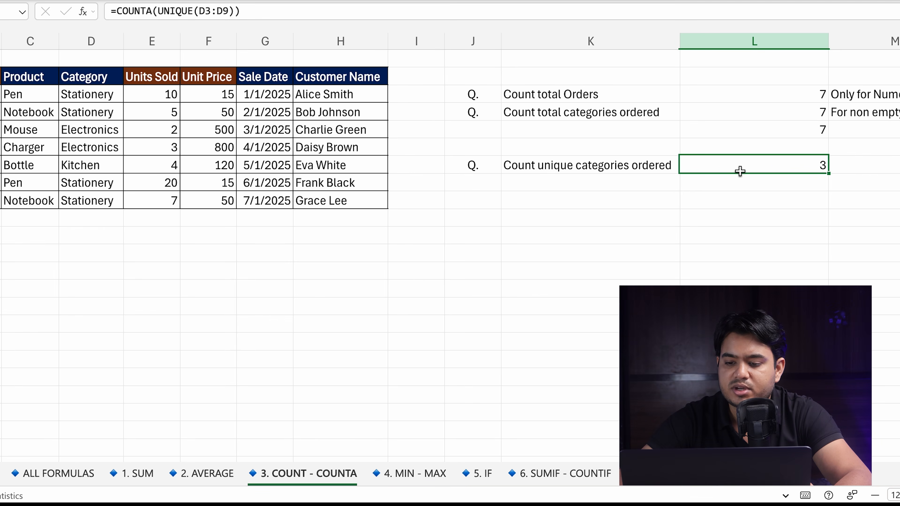
scroll(740, 171, "left", 2)
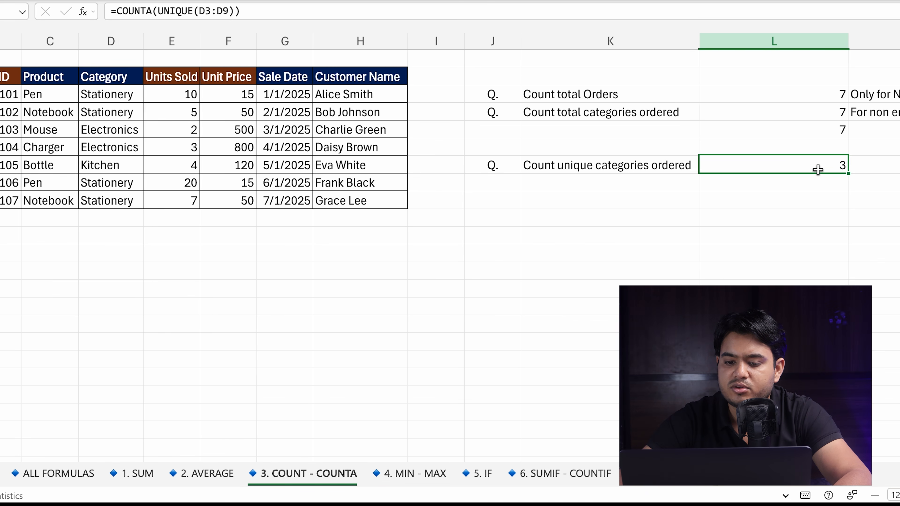
scroll(818, 170, "right", 3)
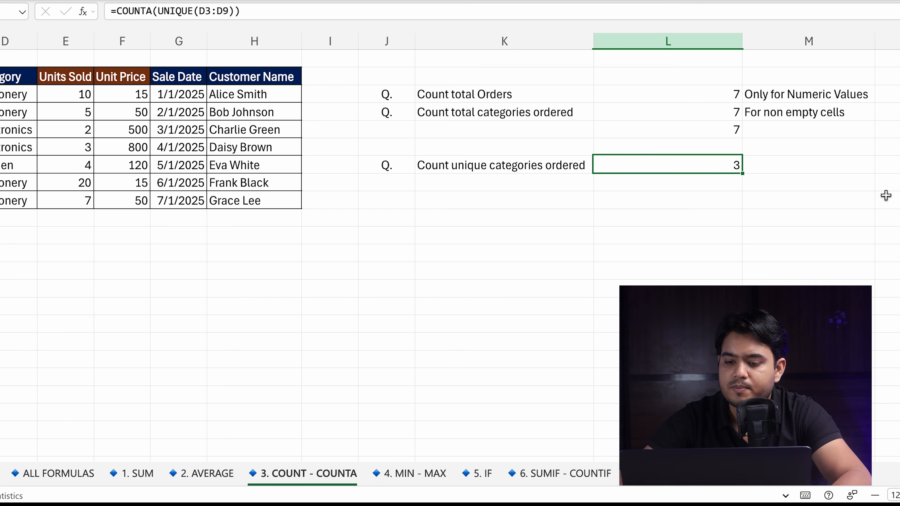
left_click(793, 171)
type("U")
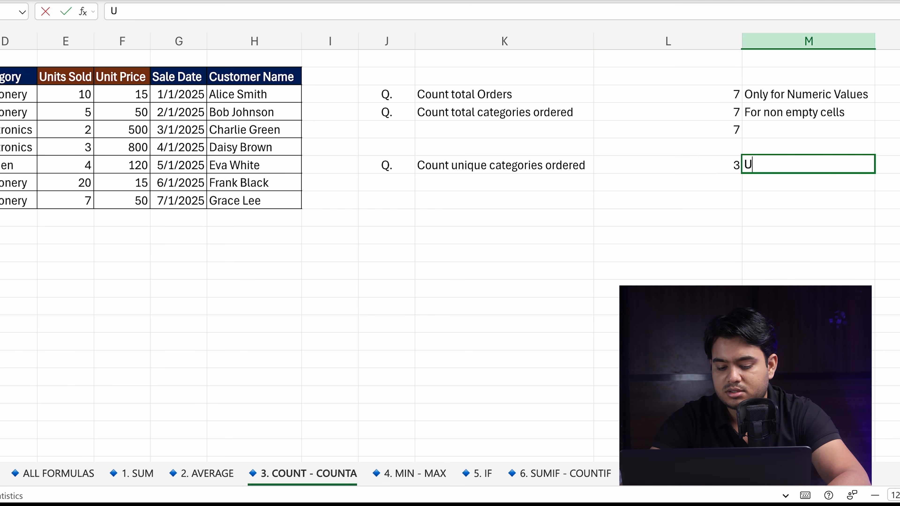
key("BackSpace")
type("FORMULA")
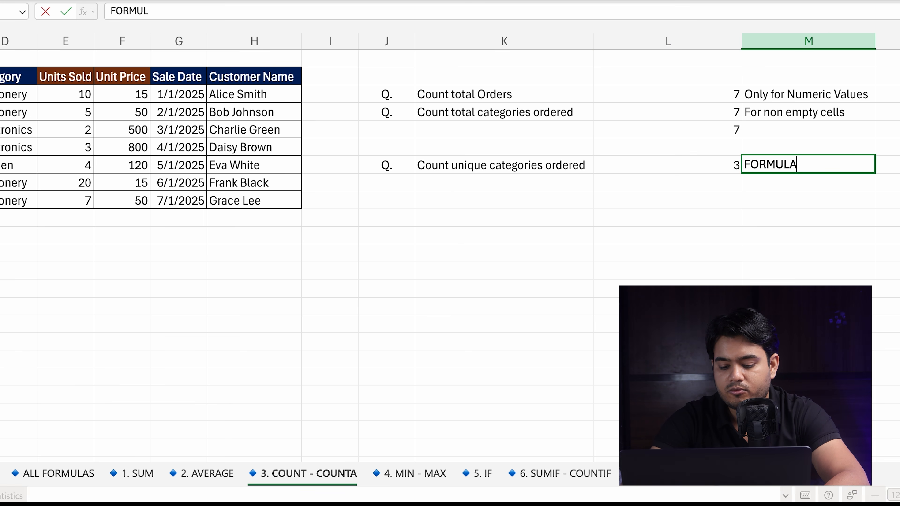
type(" FOR UNIQUE")
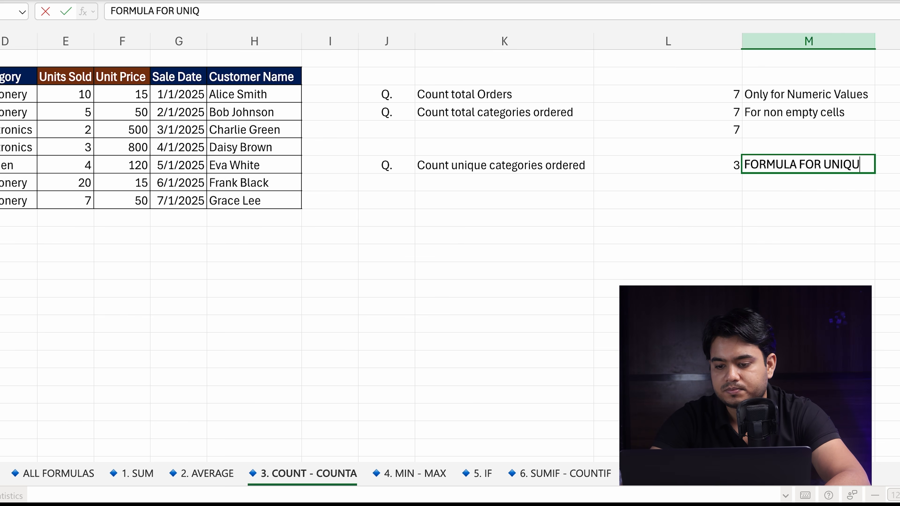
key("Return")
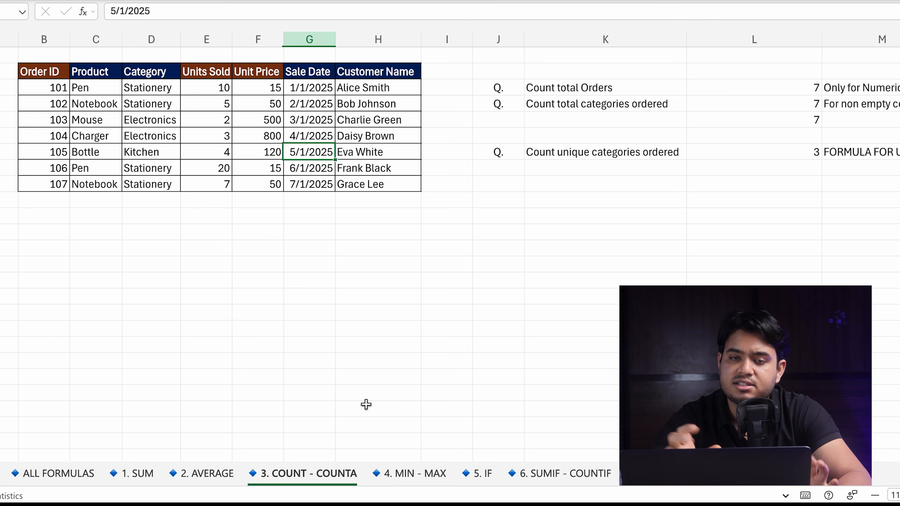
Step: Open the 4. MIN - MAX sheet and check the summary statistics for the Unit Price values in F3:F9
left_click(439, 470)
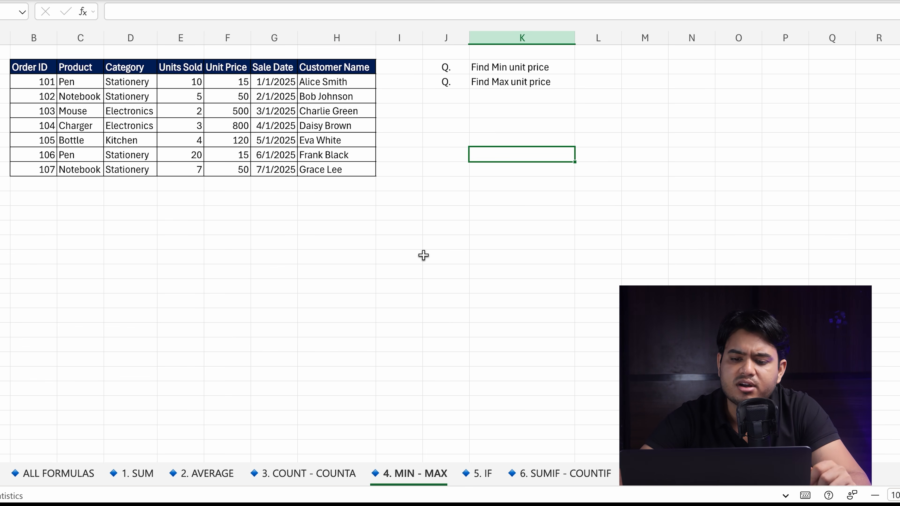
left_click(598, 65)
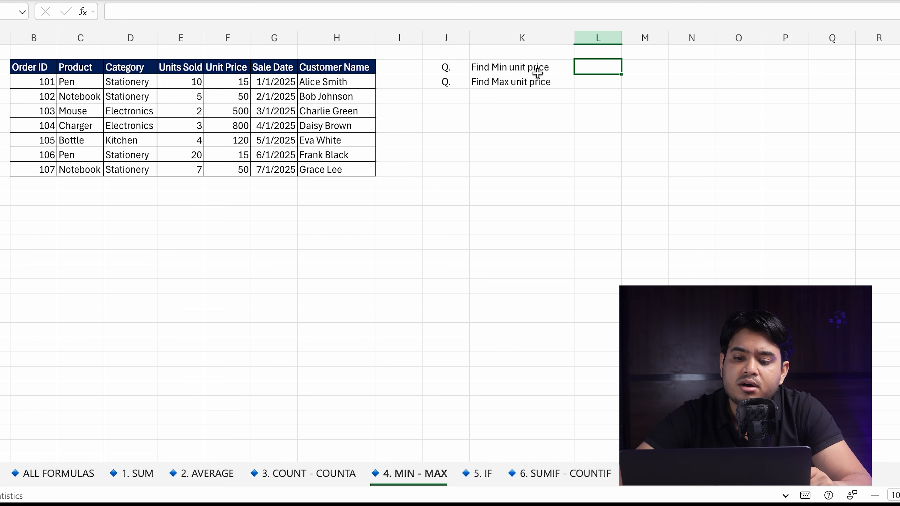
left_click(226, 69)
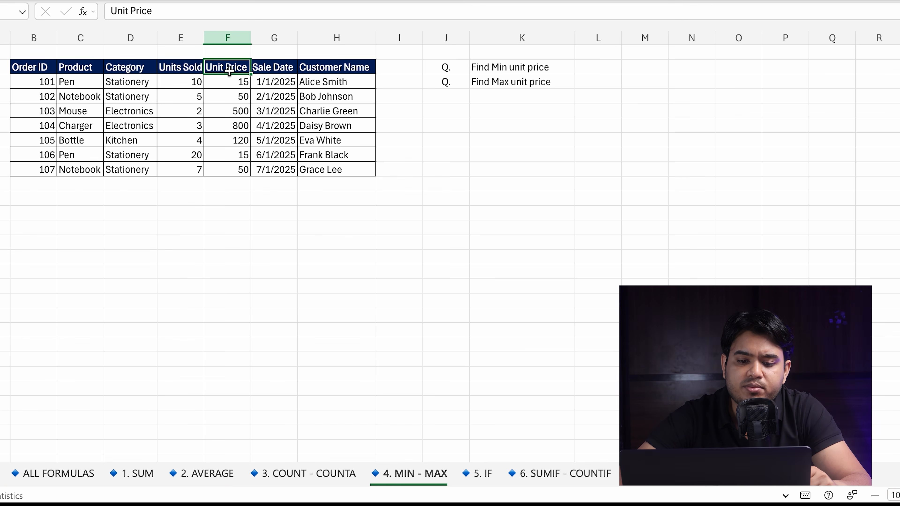
left_click_drag(237, 81, 236, 164)
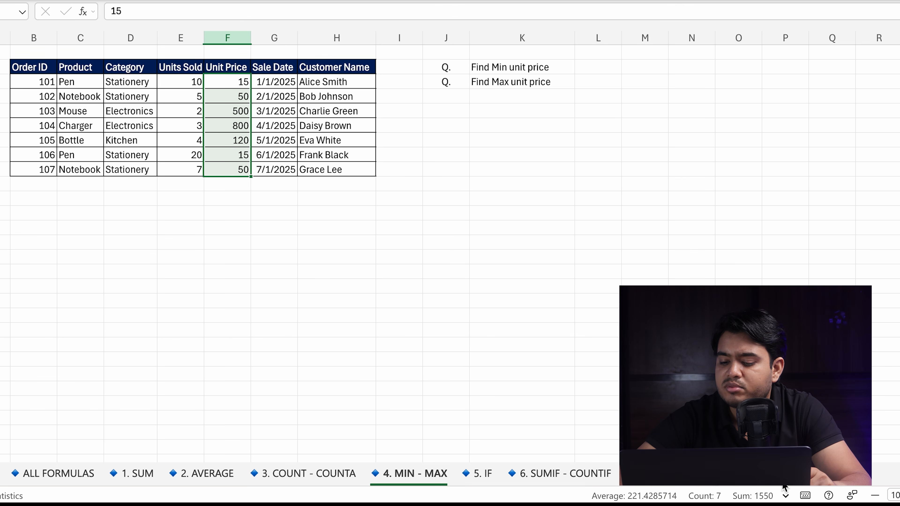
left_click(785, 495)
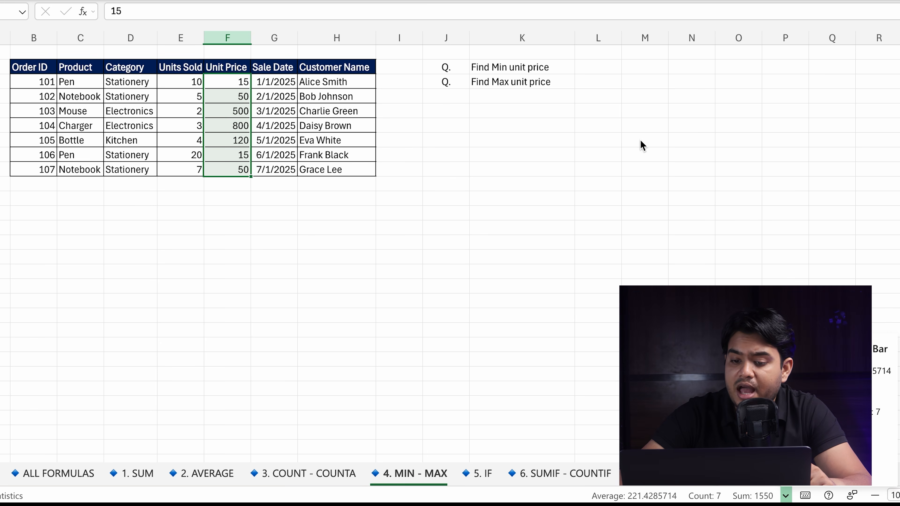
Step: Answer the Find Min unit price question with =MIN(F3:F9) in cell L2
left_click(603, 67)
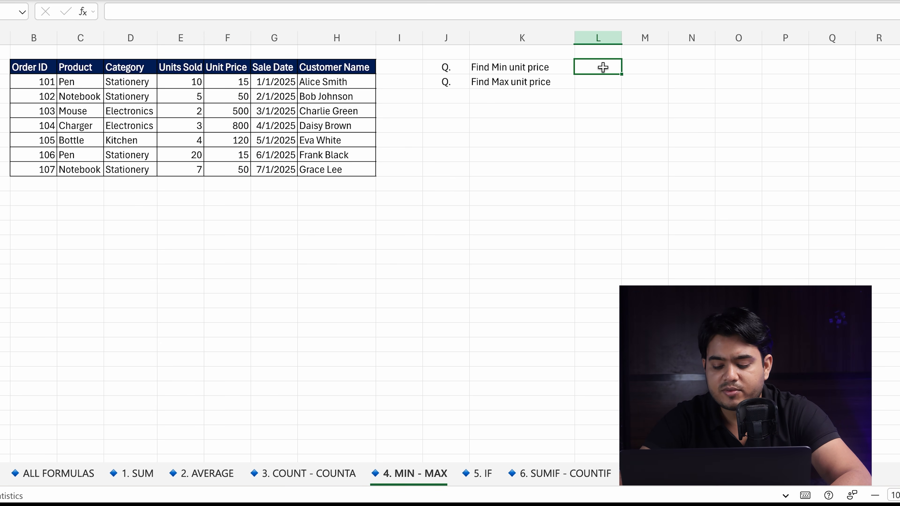
key("Caps_Lock")
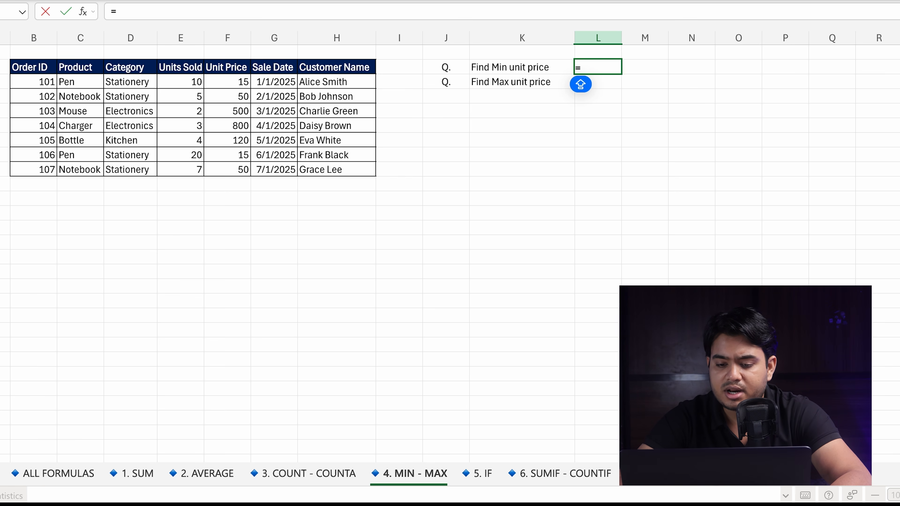
type("MIN")
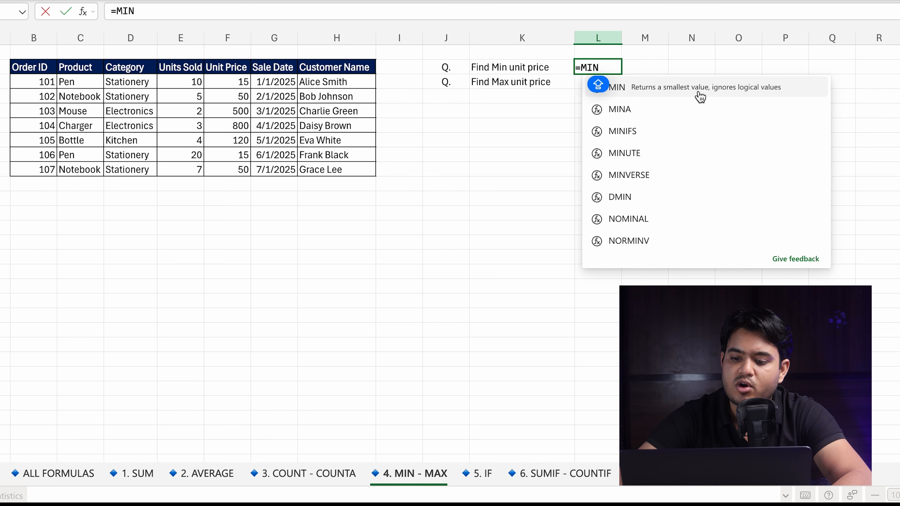
left_click(717, 93)
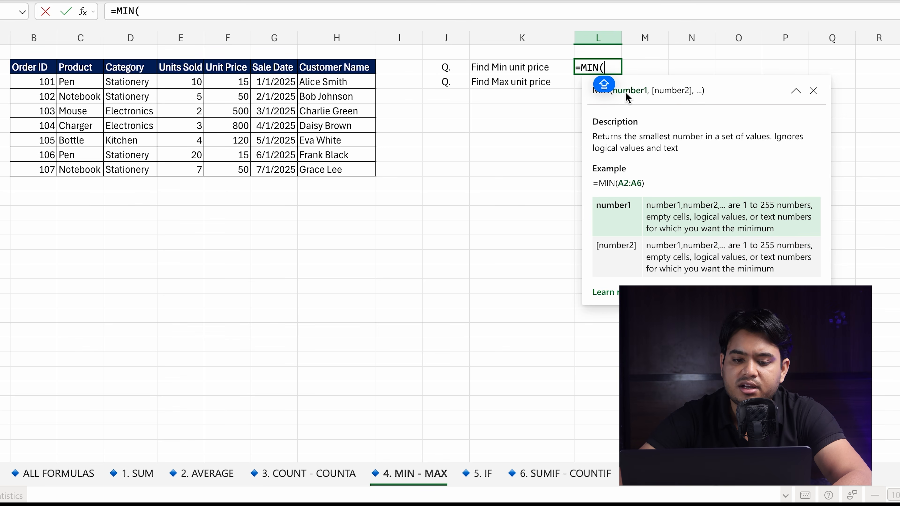
left_click(223, 80)
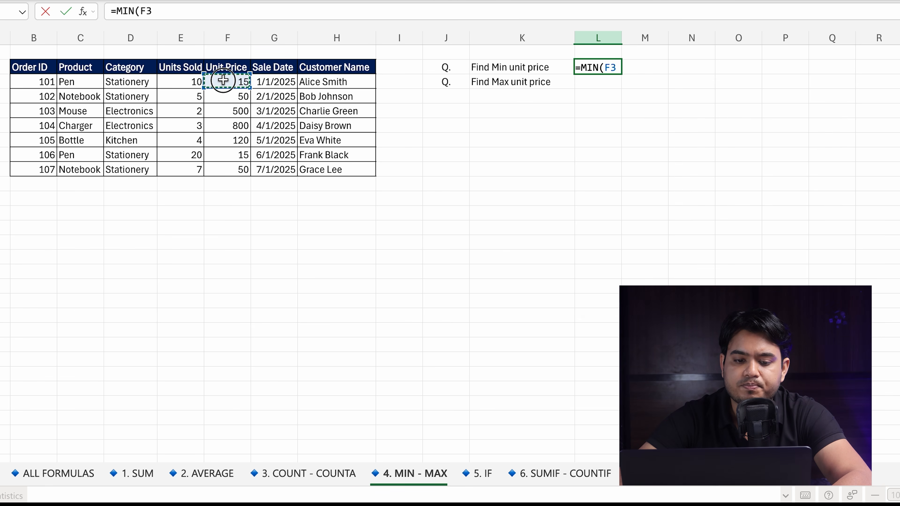
left_click_drag(223, 80, 225, 172)
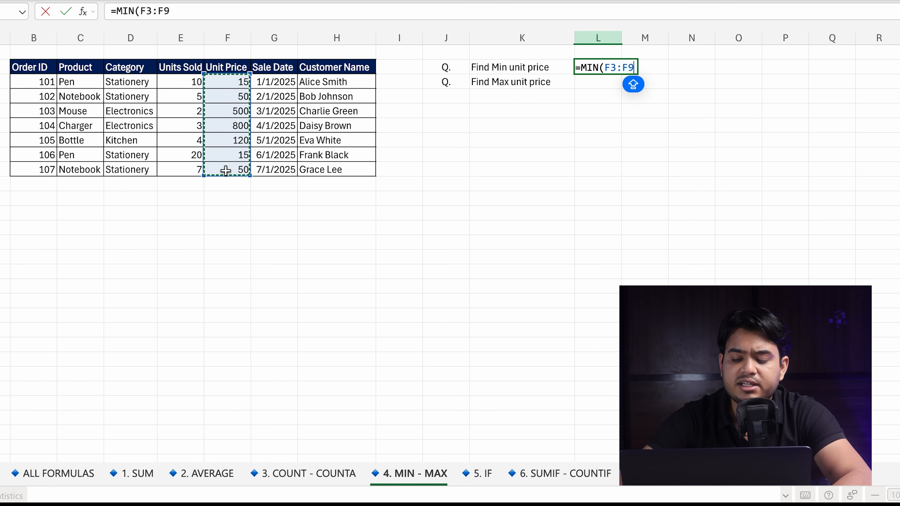
key("Return")
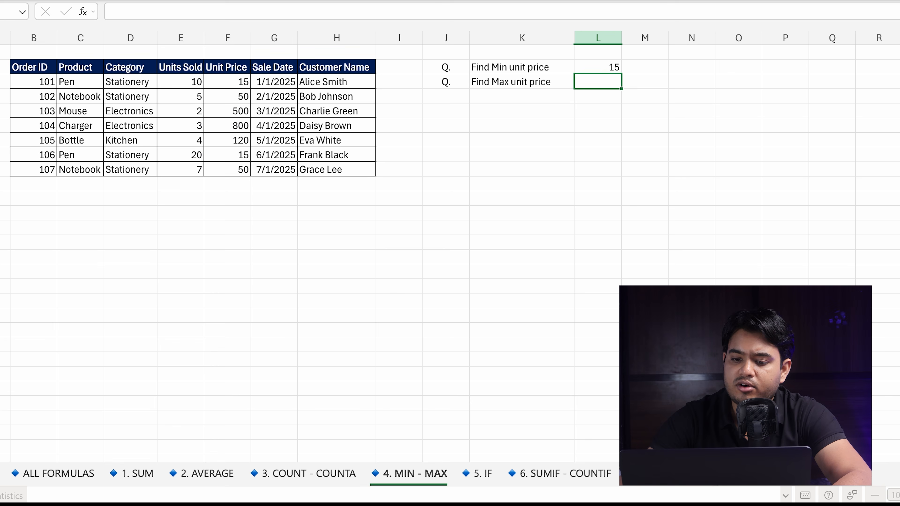
left_click(609, 67)
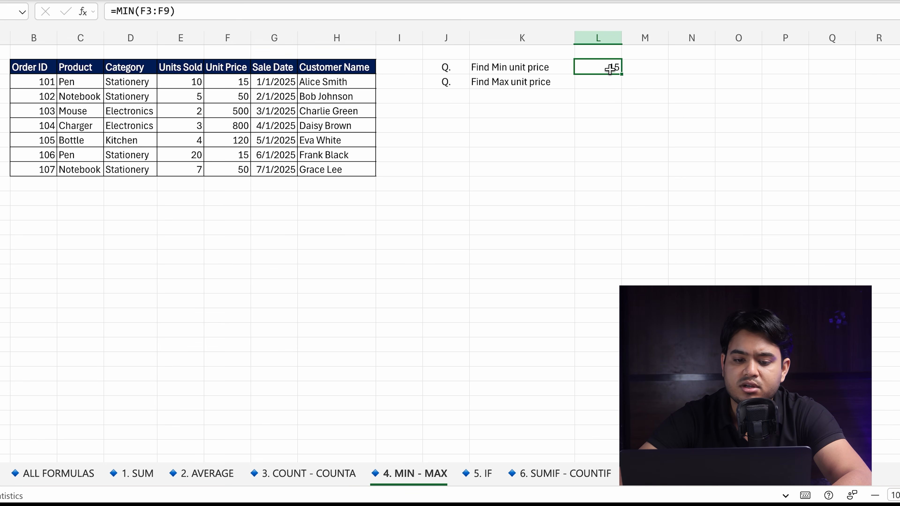
Step: Apply a green-yellow-red color scale to the Unit Price values in F3:F9 to highlight the lowest and highest prices
left_click(222, 82)
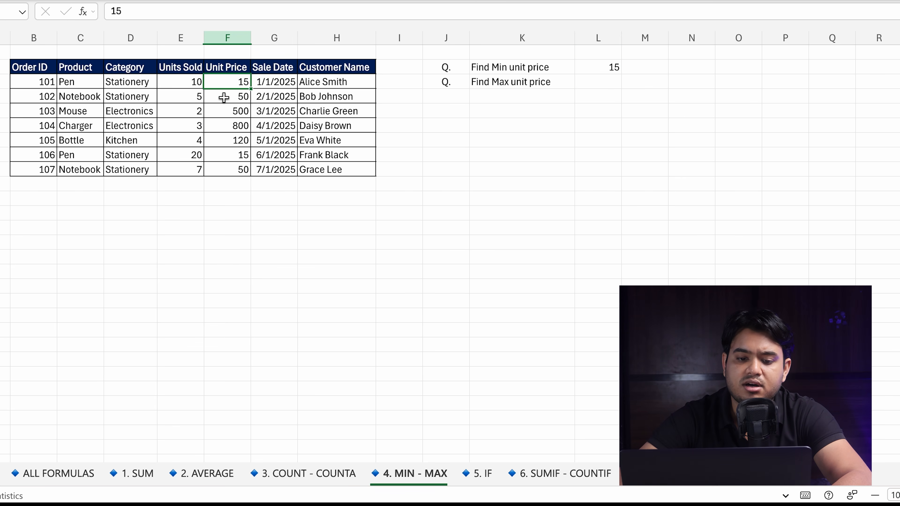
left_click_drag(243, 81, 243, 163)
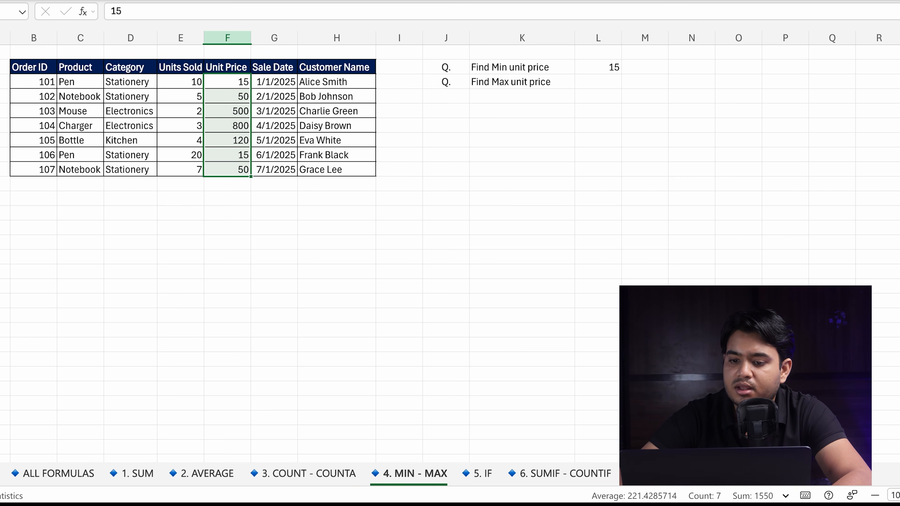
left_click(671, 1)
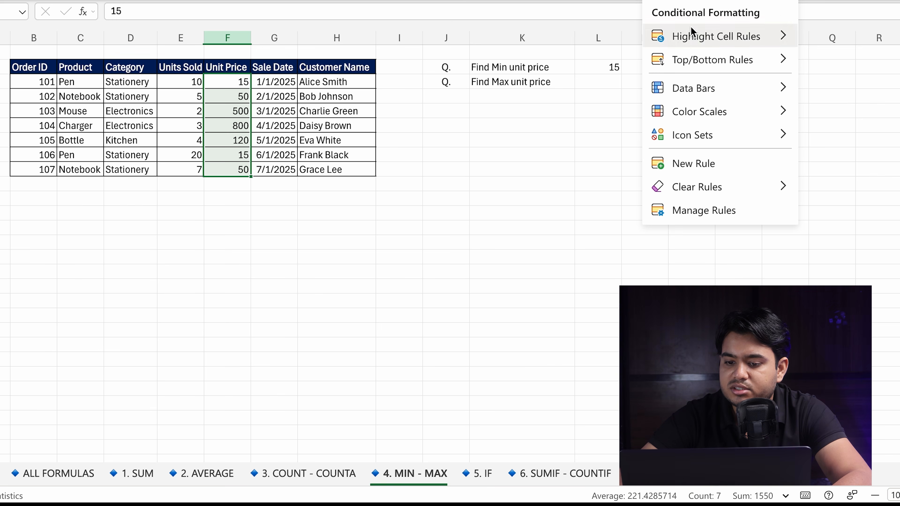
mouse_move(695, 113)
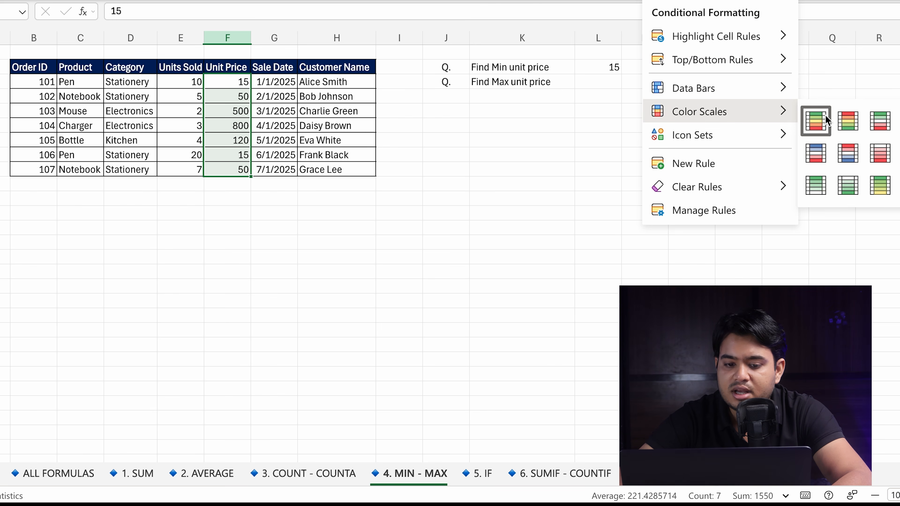
left_click(824, 114)
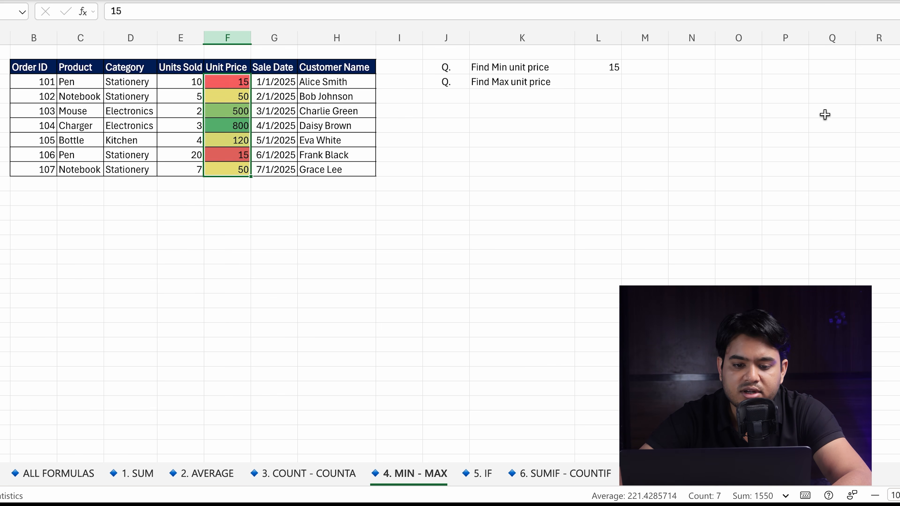
left_click(247, 83)
left_click(238, 124)
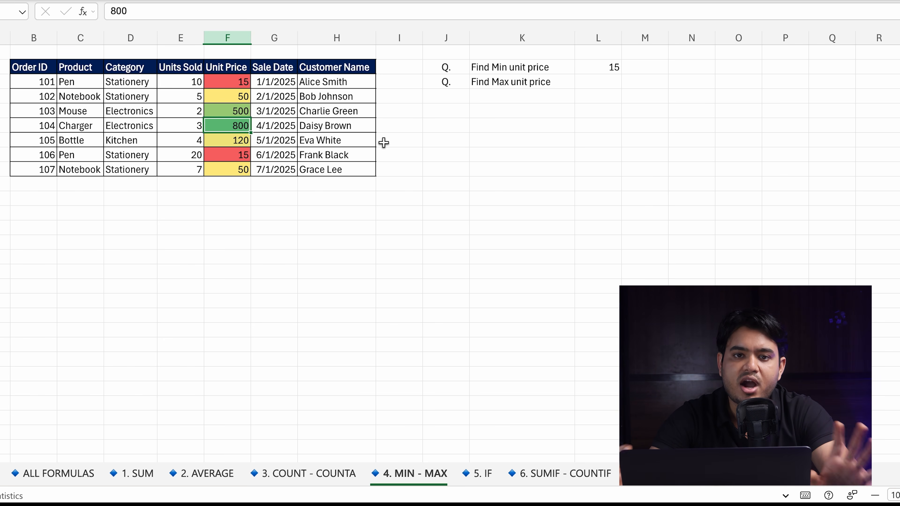
Step: Answer the Find Max unit price question with =MAX(F3:F9) in cell L3
left_click(594, 82)
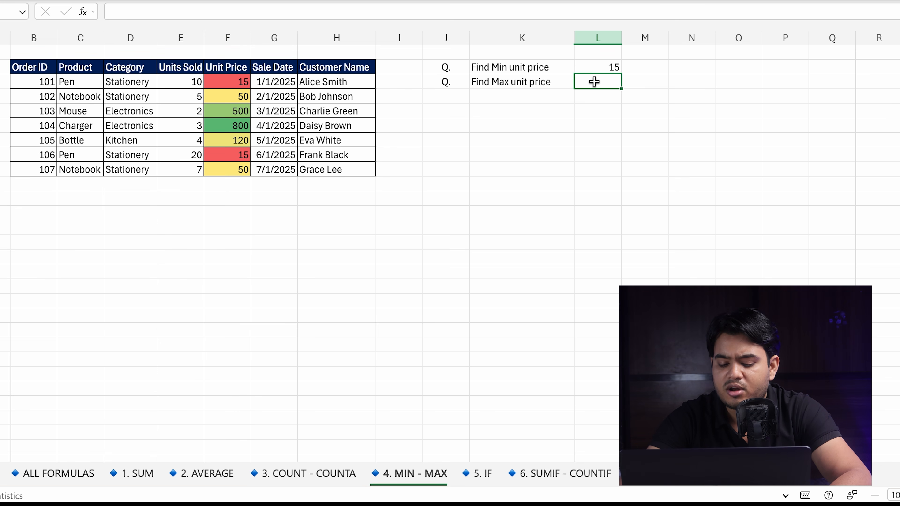
type("=")
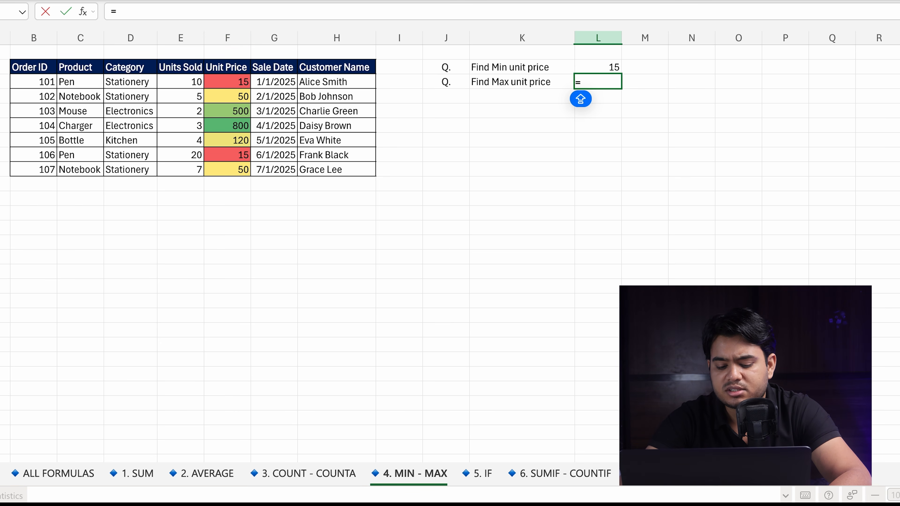
type("MAX")
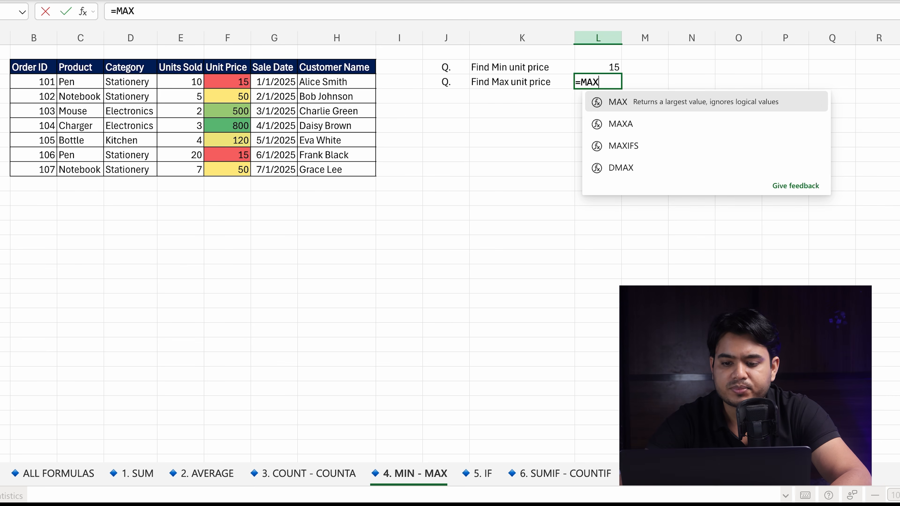
double_click(687, 102)
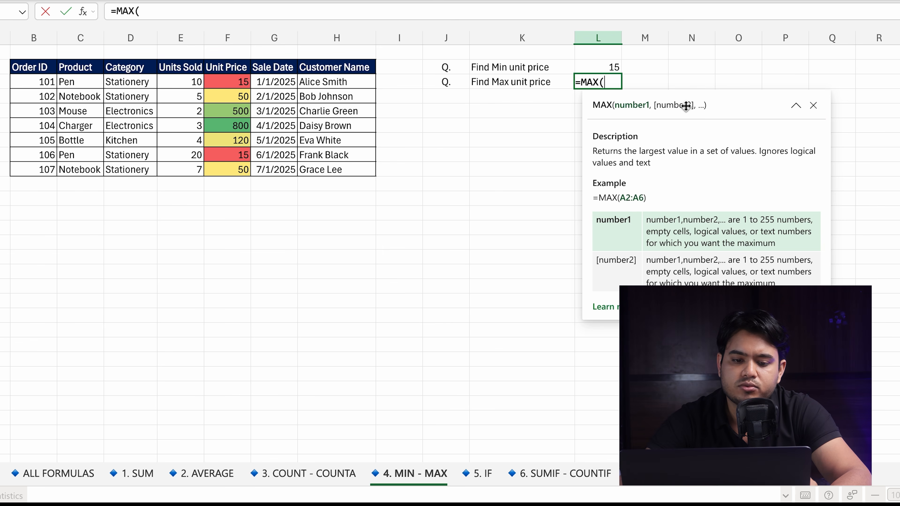
left_click_drag(241, 81, 238, 171)
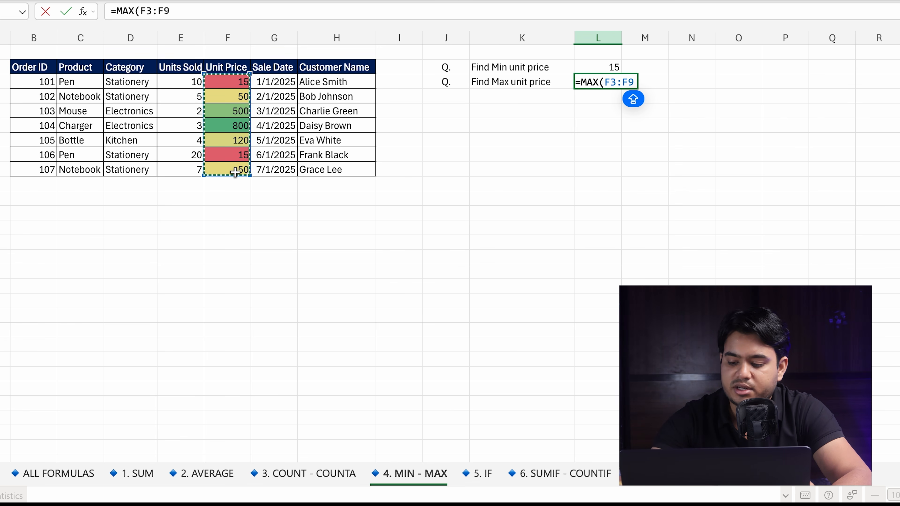
key("Return")
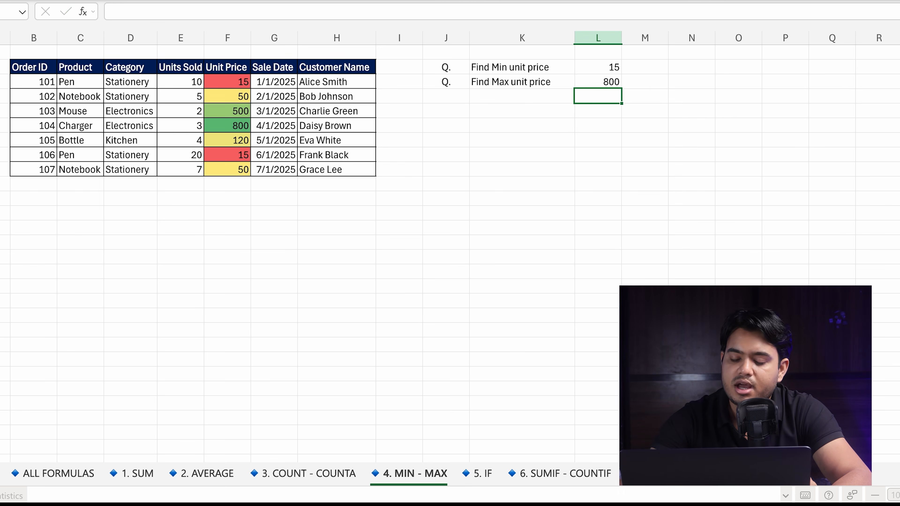
left_click(598, 80)
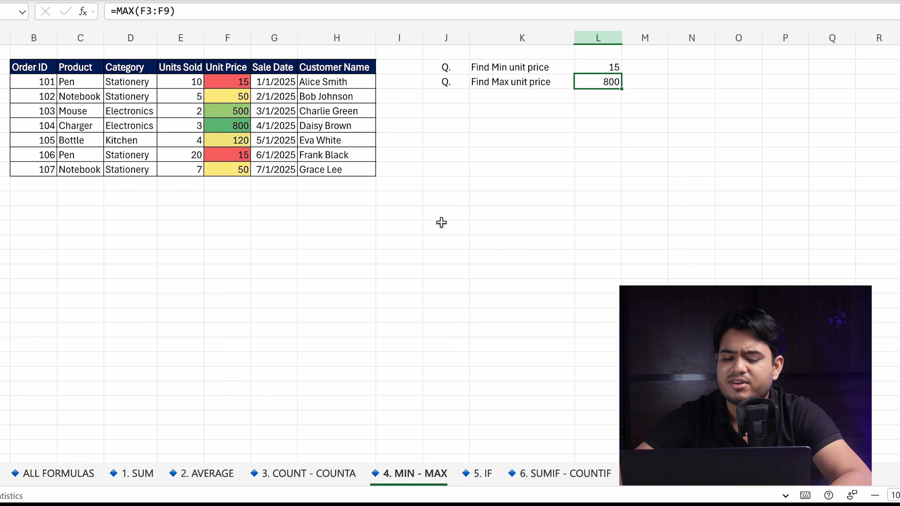
Step: Open the 5. IF sheet and view the reference table with the IF syntax example and description
left_click(483, 474)
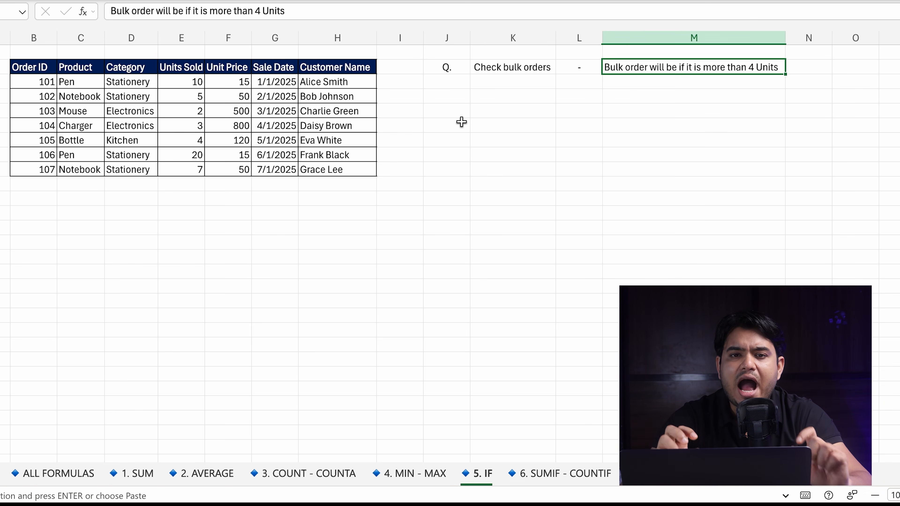
scroll(461, 122, "right", 10)
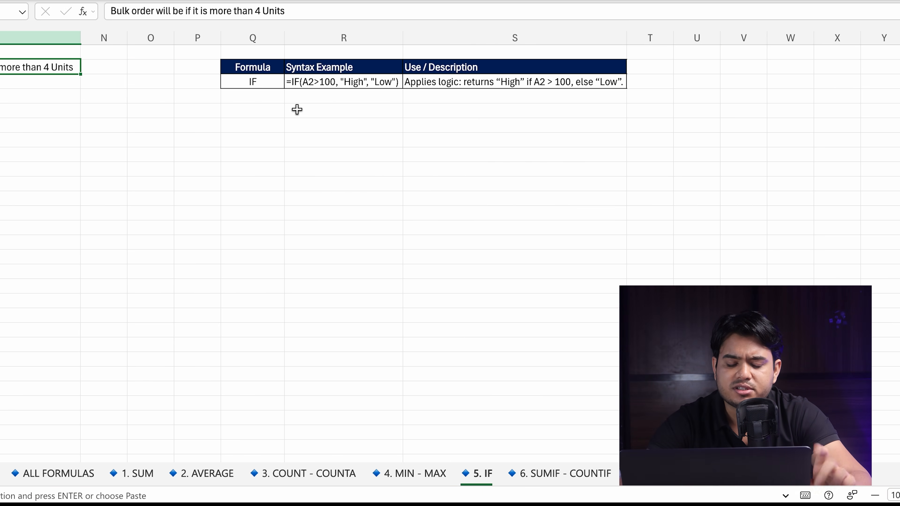
Step: Enter the sample values 120 in Q6 and 100 in Q7 below the IF reference table
left_click(253, 83)
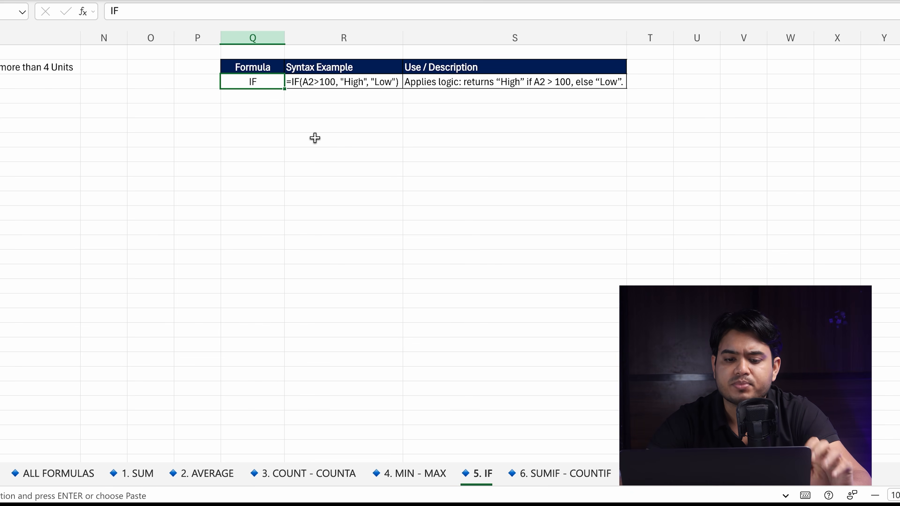
scroll(302, 86, "up", 2)
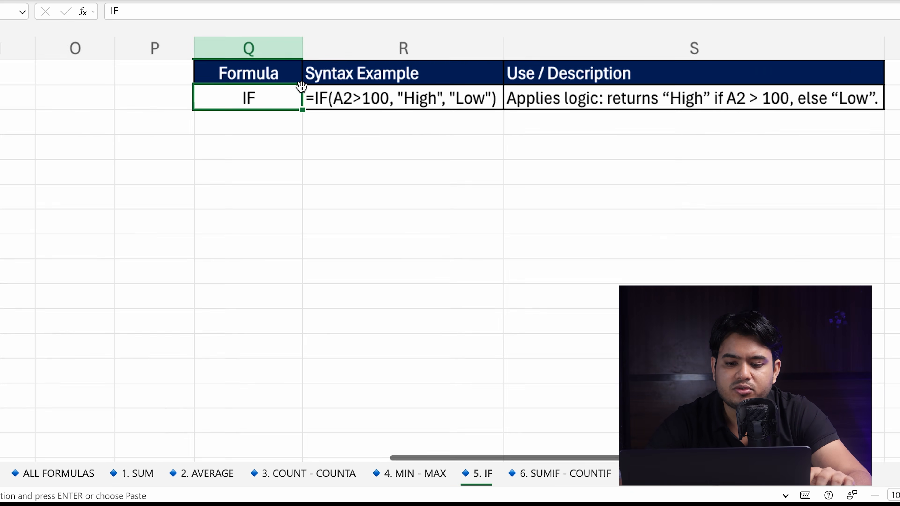
scroll(361, 105, "up", 2)
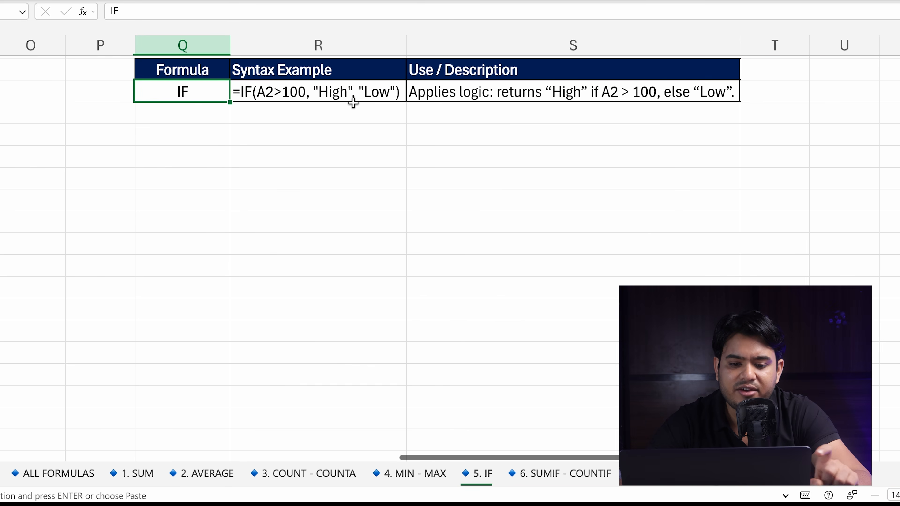
left_click(267, 95)
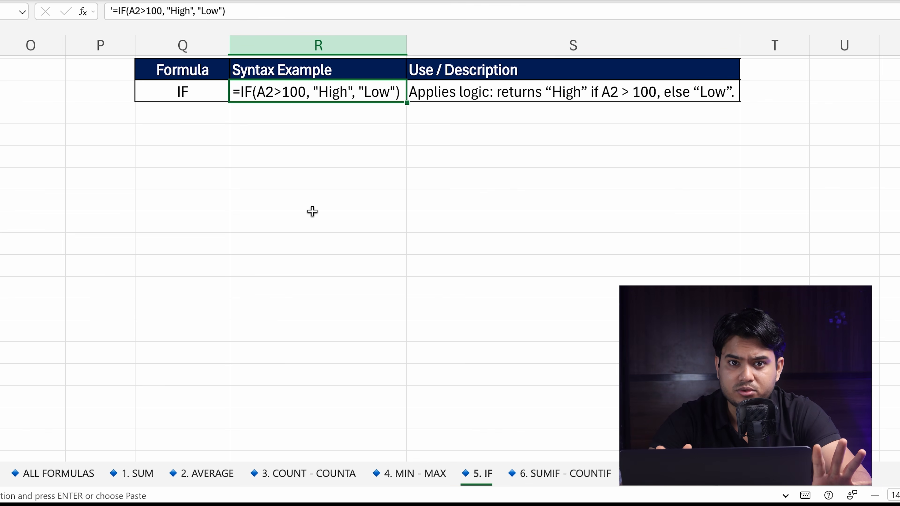
left_click(213, 151)
type("120")
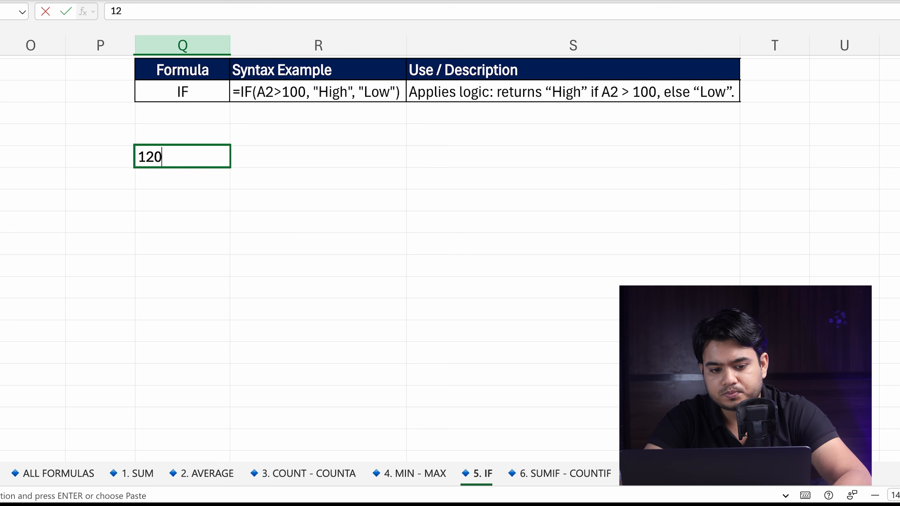
key("Return")
type("100")
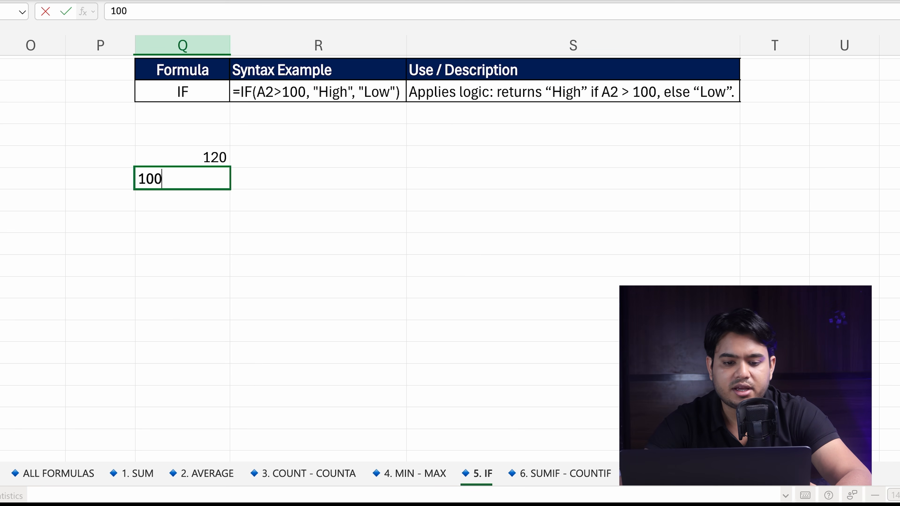
key("Up")
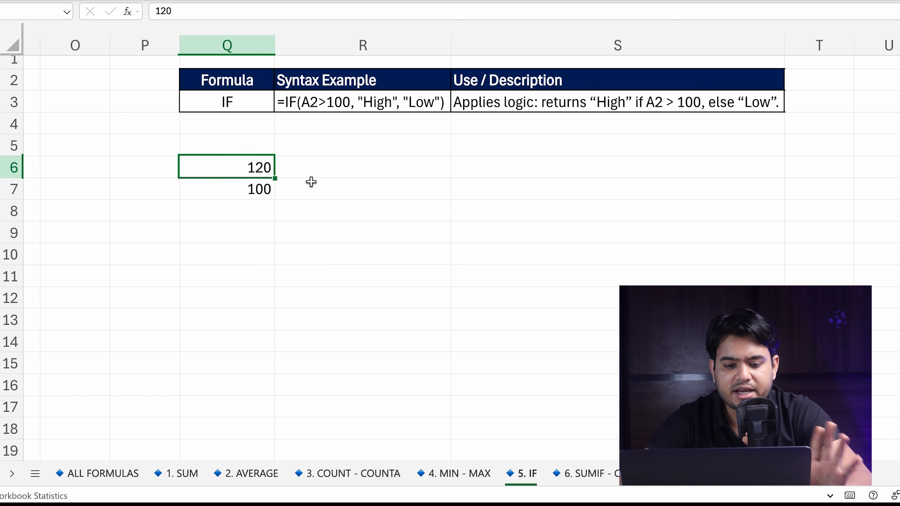
left_click_drag(257, 171, 257, 186)
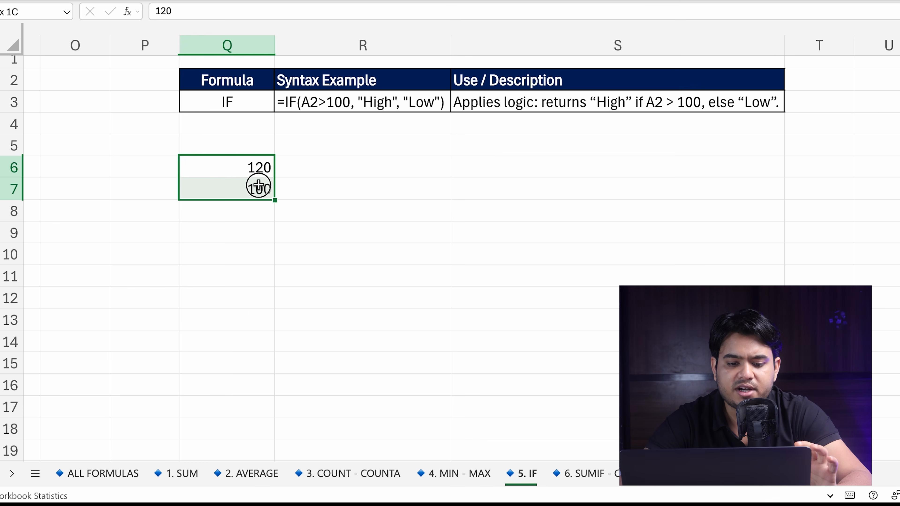
Step: Copy the IF syntax example from R3 into cell R6, next to the sample value 120
left_click(316, 173)
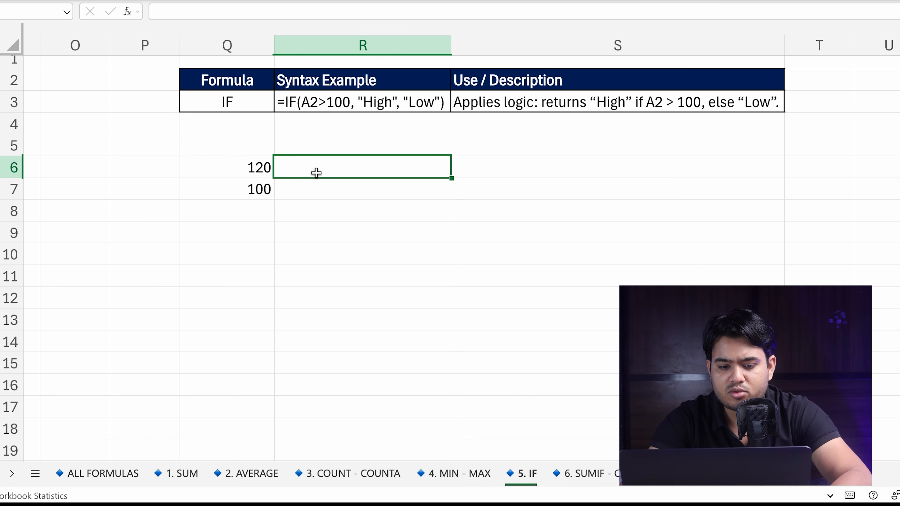
left_click(313, 116)
left_click(315, 106)
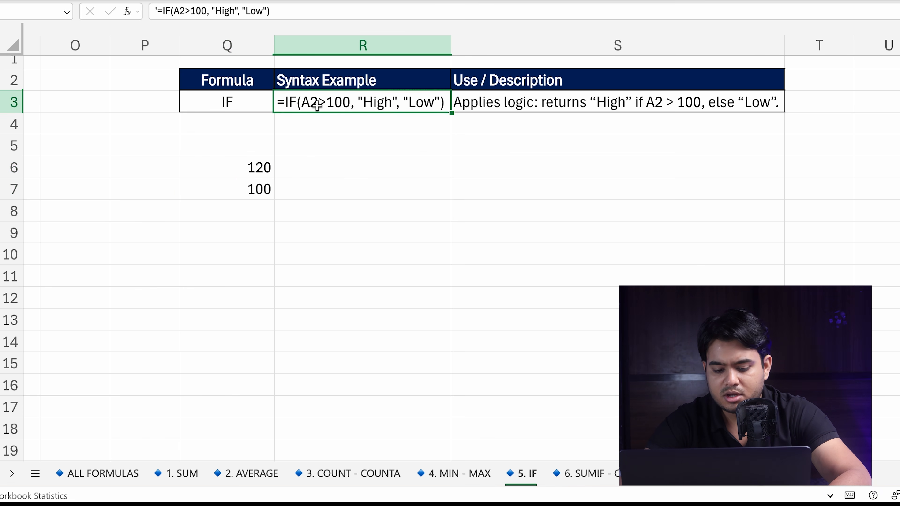
key("ctrl+c")
left_click(317, 165)
key("ctrl+v")
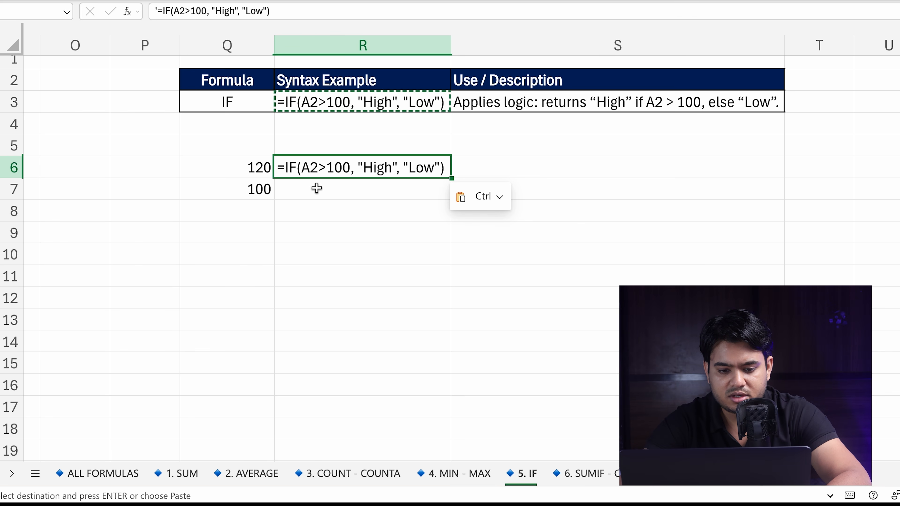
left_click(315, 187)
Step: Edit the copied text in R6 into a live formula, removing the leading apostrophe and referencing Q6: =IF(Q6>100, "High", "Low")
double_click(340, 169)
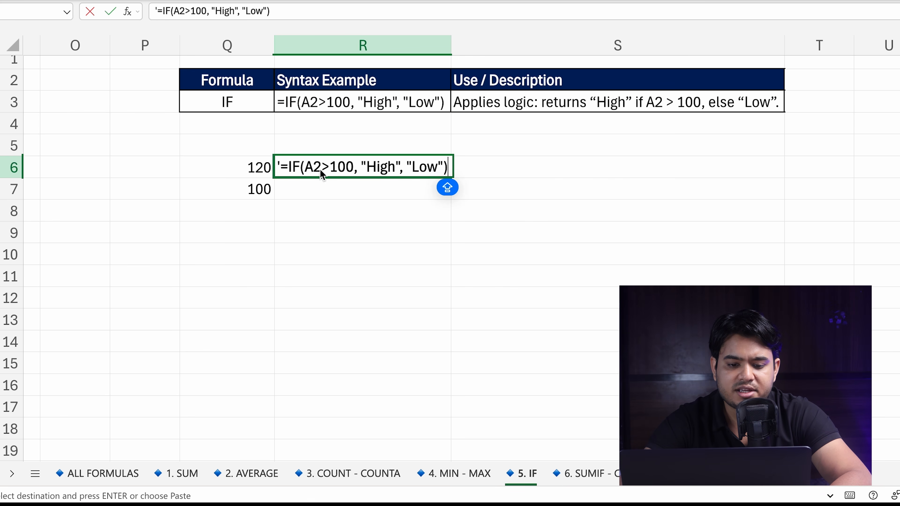
left_click(306, 166)
left_click(311, 168, "shift")
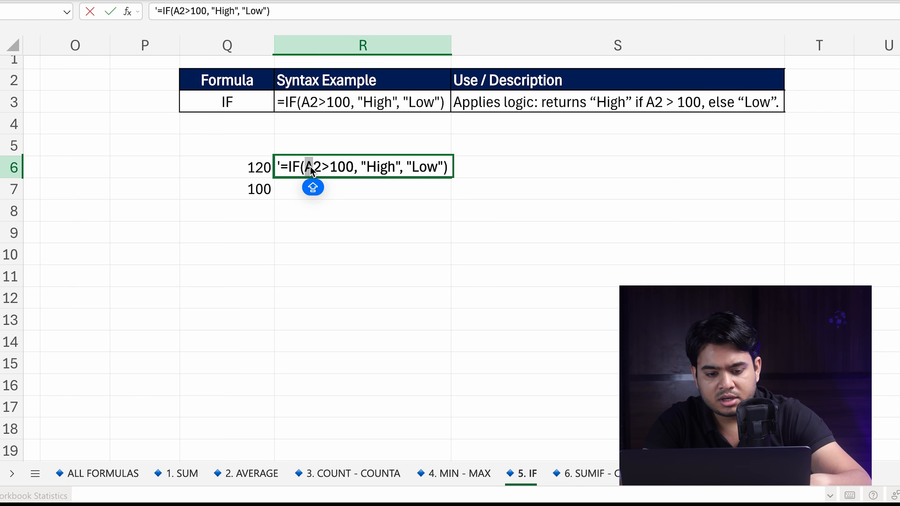
type("Q")
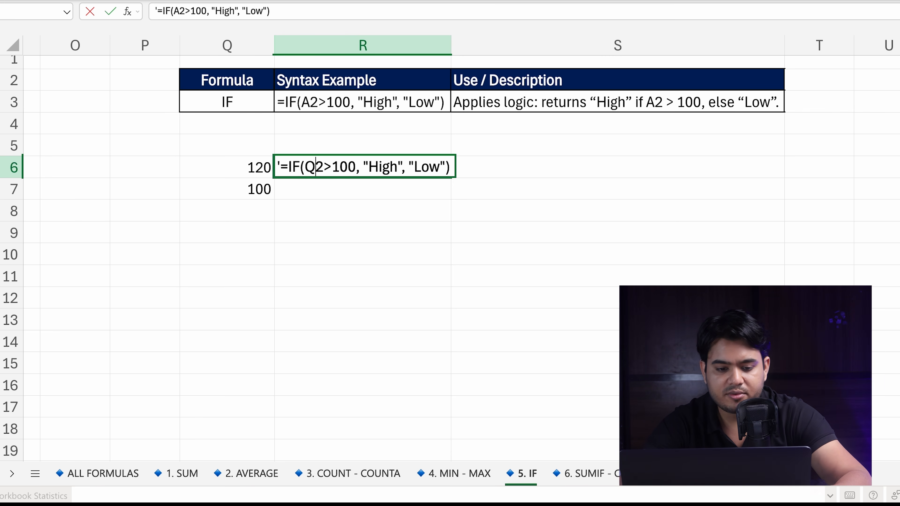
left_click_drag(317, 165, 321, 166)
type("^")
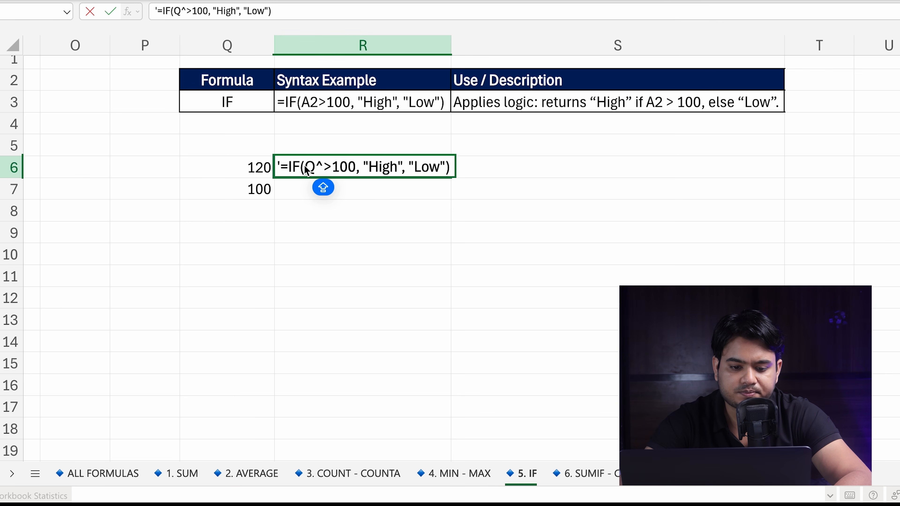
left_click(280, 166)
key("BackSpace")
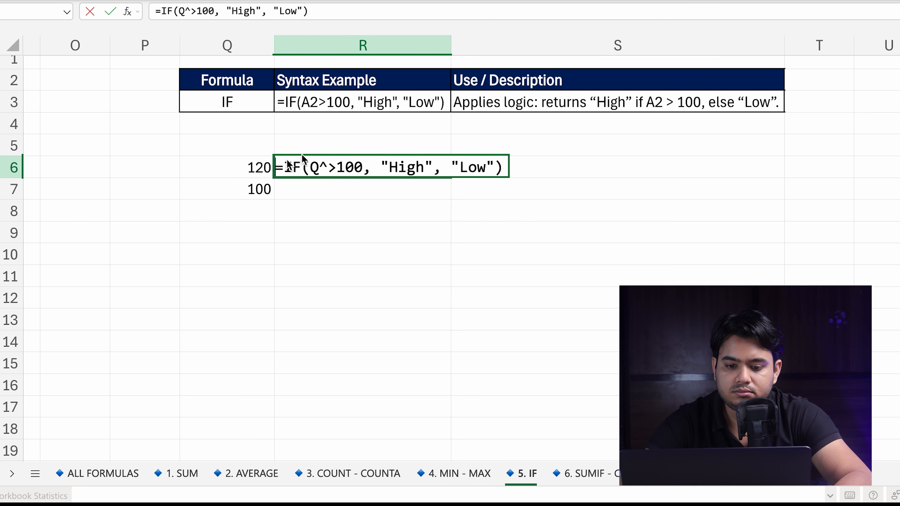
left_click(508, 172)
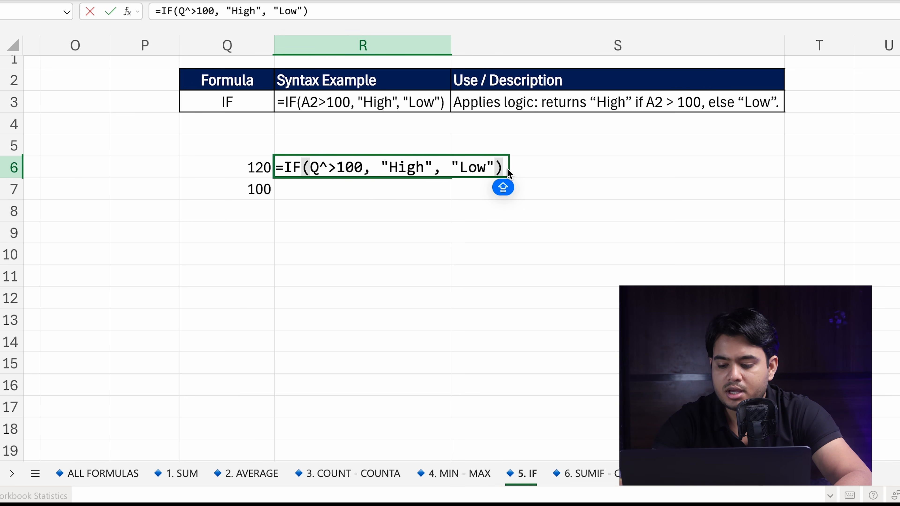
left_click(325, 163)
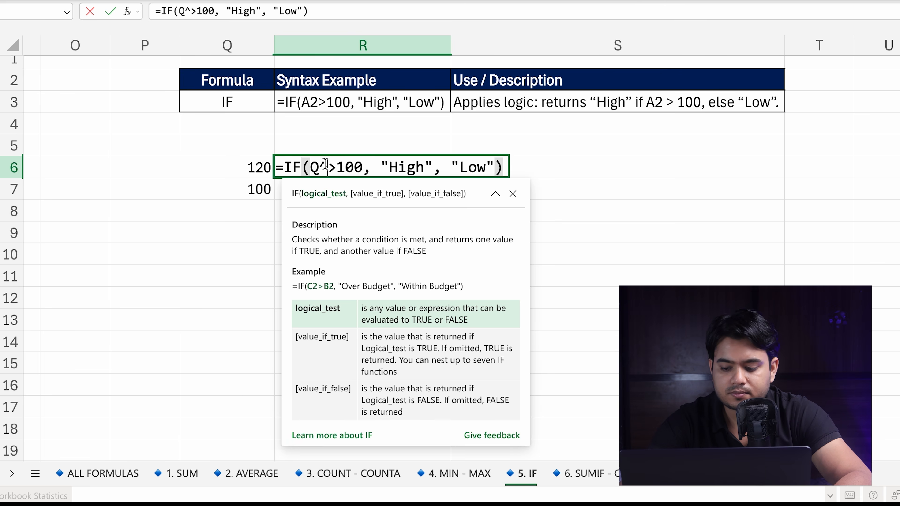
key("BackSpace")
type("6")
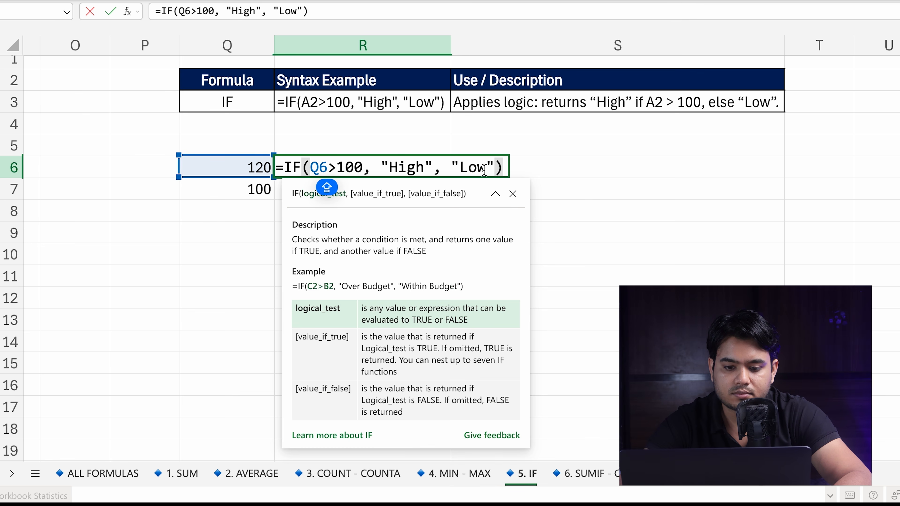
Step: Review the arguments of the IF formula in R6, commit it and fill it down to R7
left_click(504, 169)
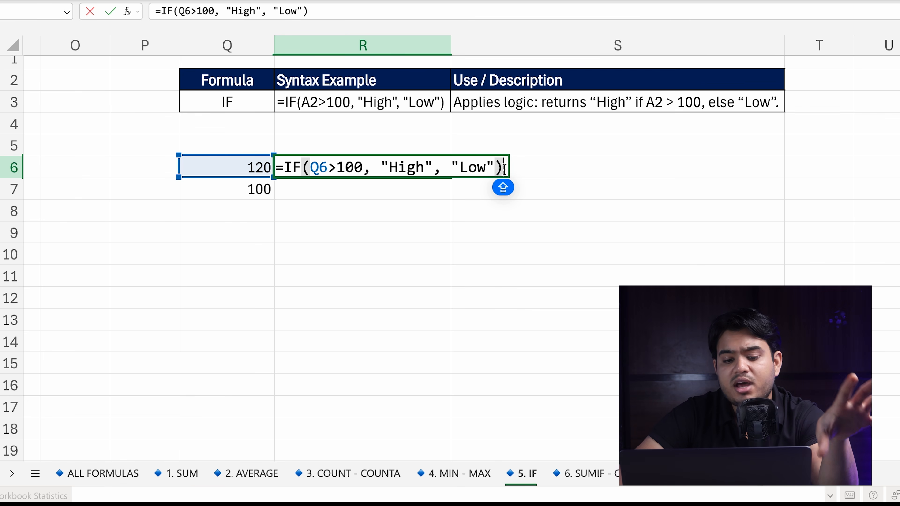
double_click(304, 167)
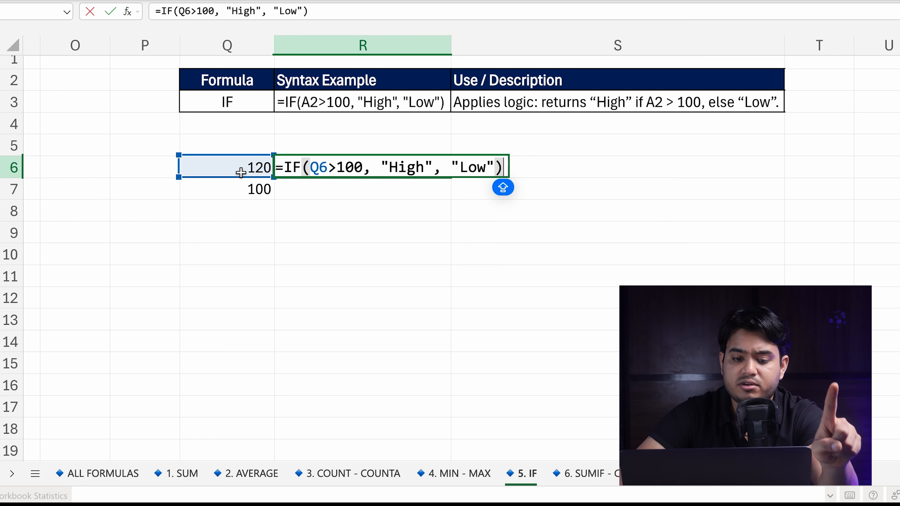
mouse_move(338, 168)
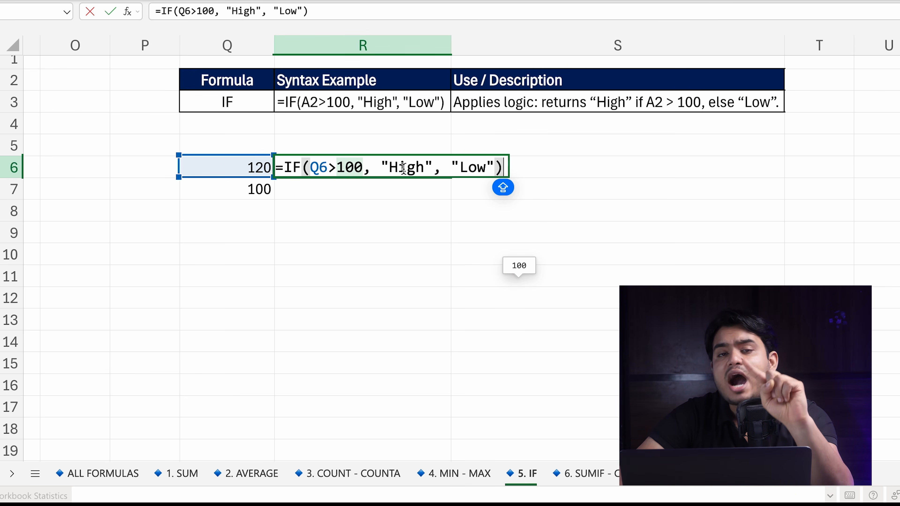
mouse_move(404, 168)
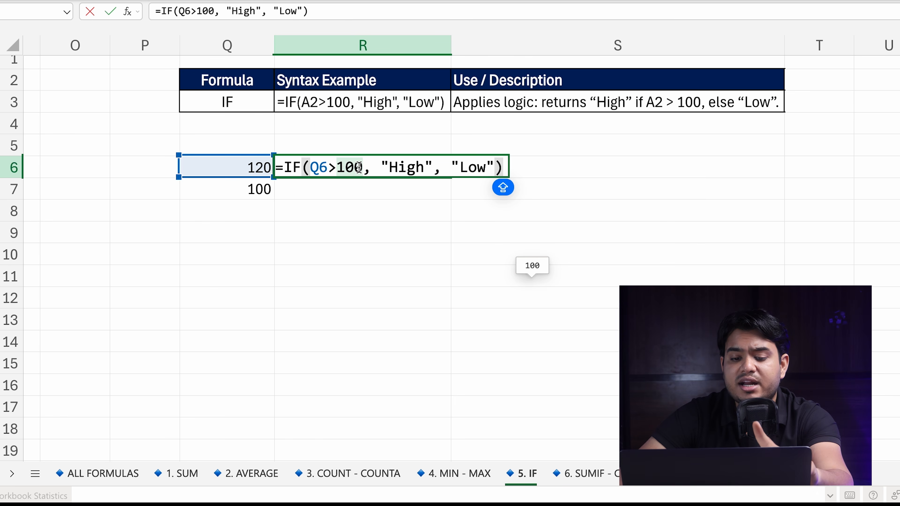
mouse_move(470, 166)
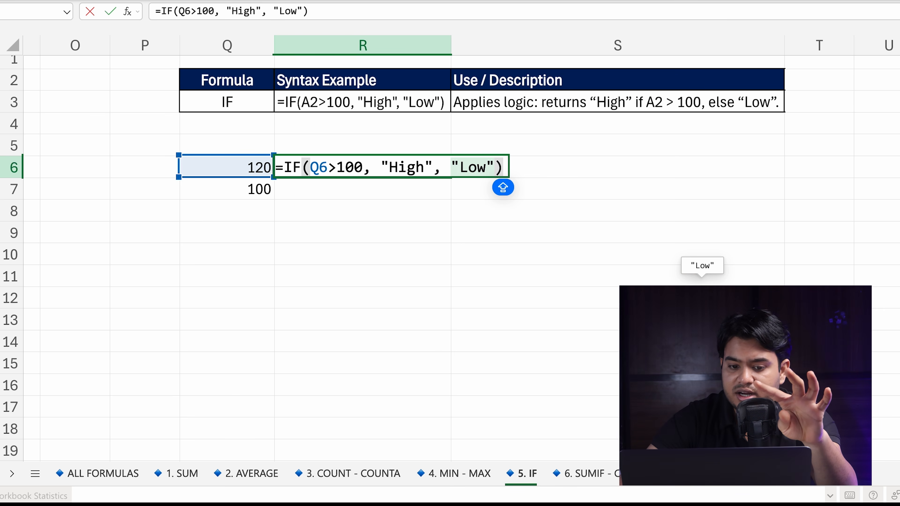
key("Return")
left_click(403, 169)
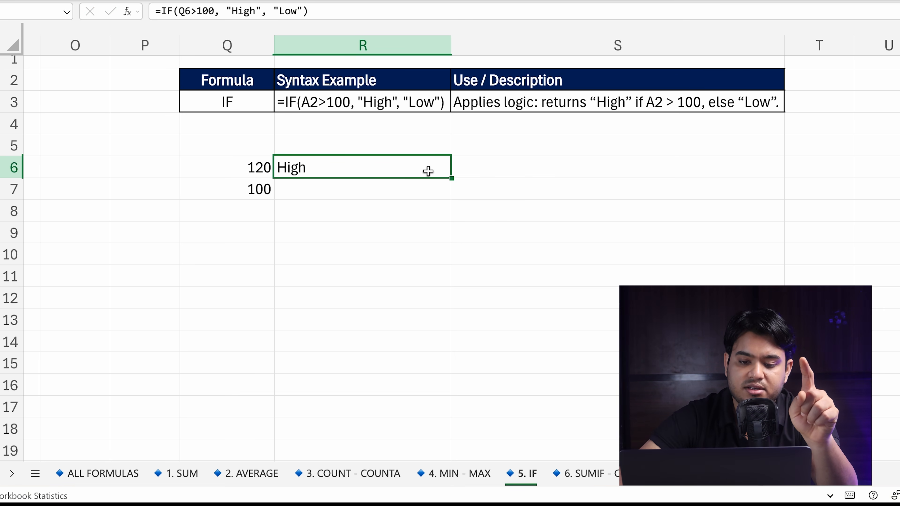
left_click_drag(450, 178, 440, 189)
left_click(363, 188)
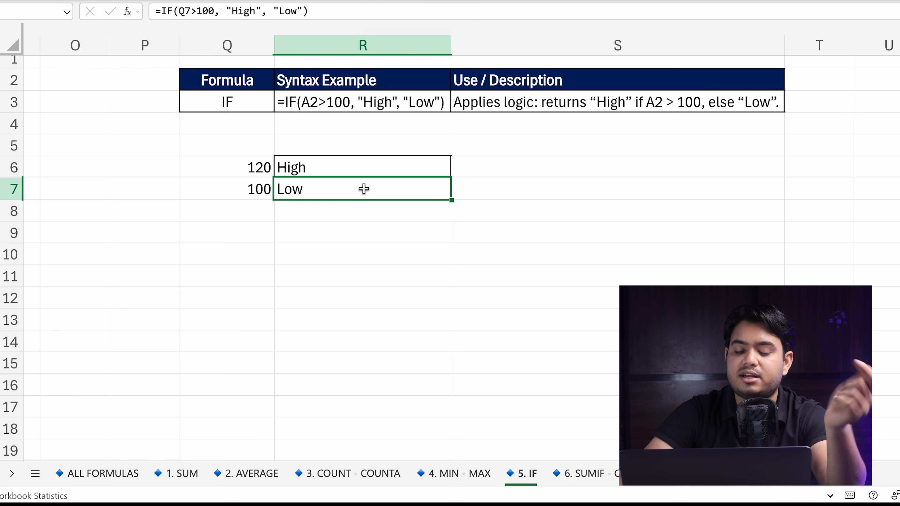
Step: List the comparison operators <, <=, > and >= in cells S6 to S9
left_click(685, 174)
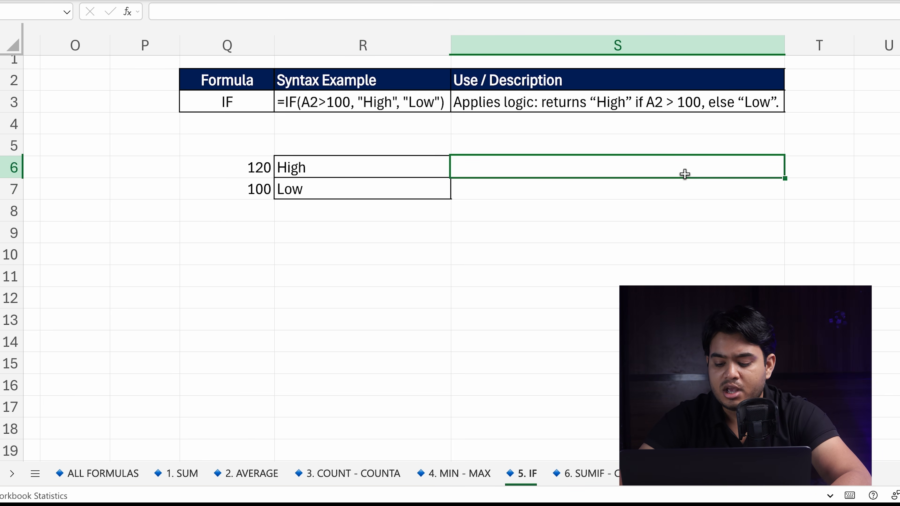
type("<")
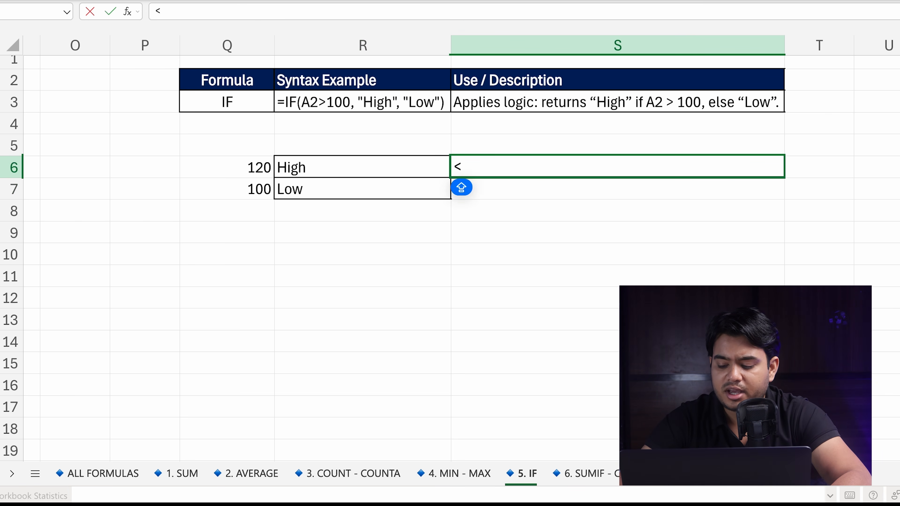
key("Return")
type("<+")
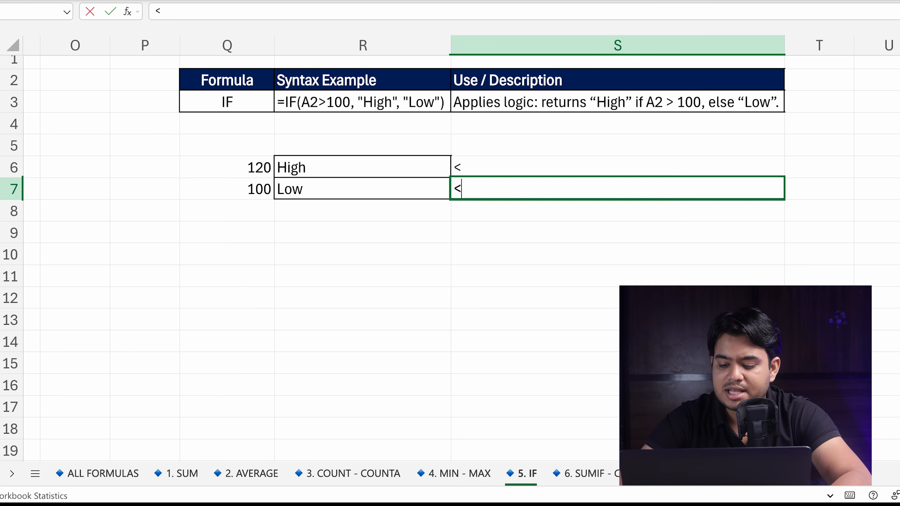
key("Return")
type(">")
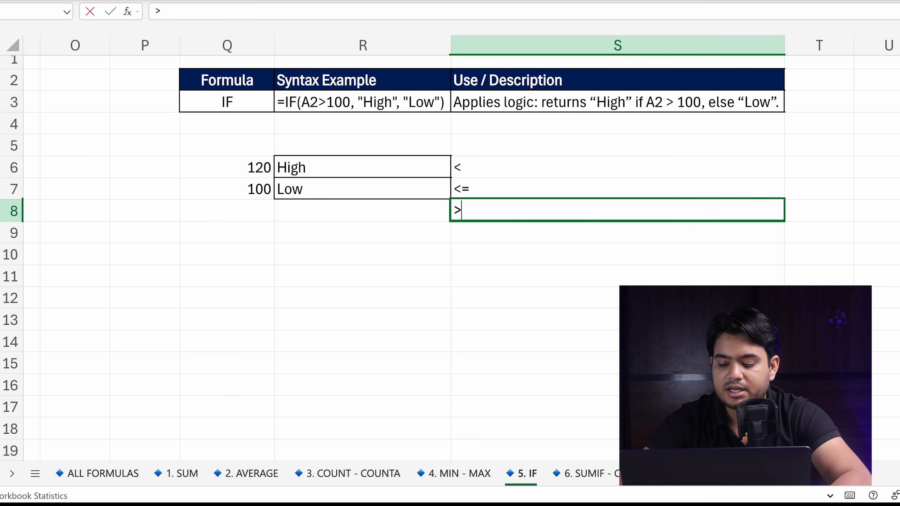
key("Return")
type(">=")
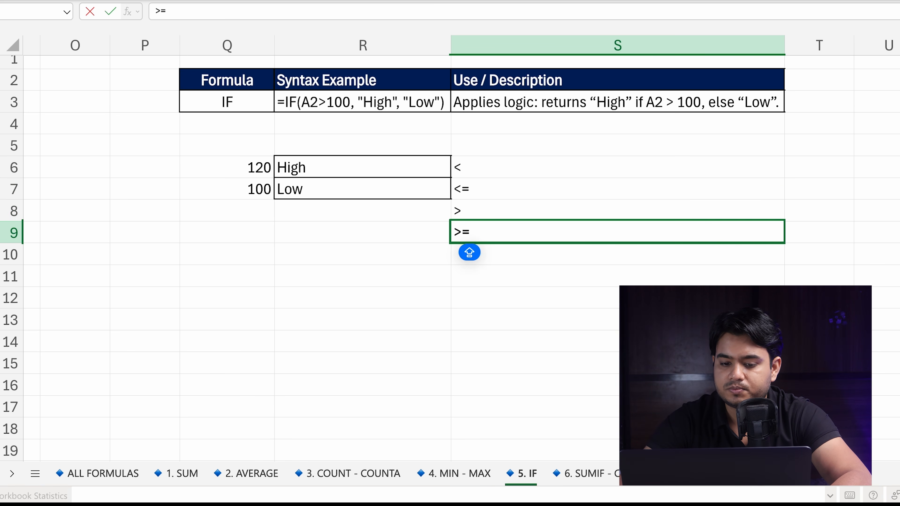
key("Return")
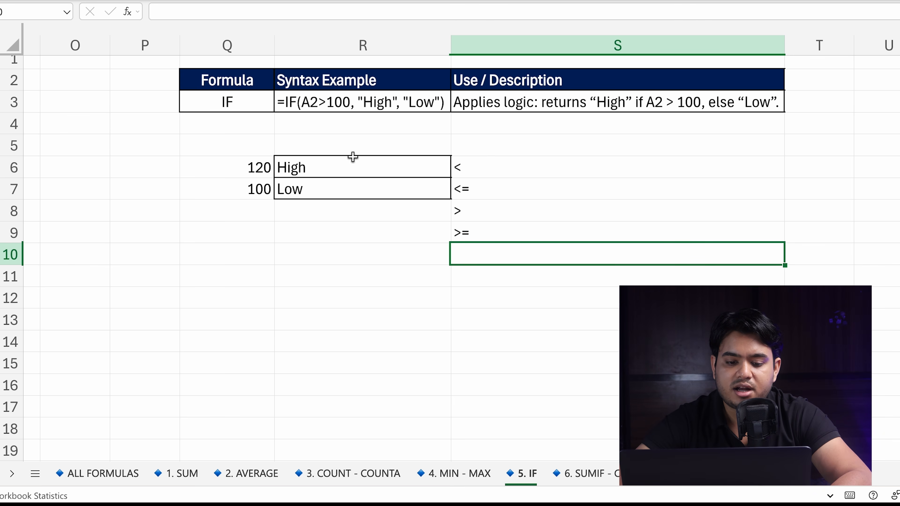
Step: Change the logical test in R7 to greater than or equal, making the formula =IF(Q7>=100, "High", "Low")
double_click(333, 188)
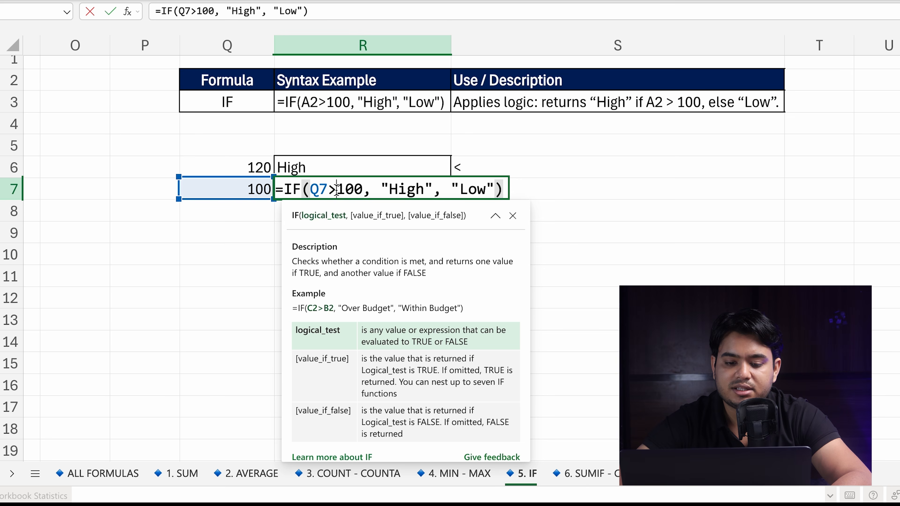
type("=")
key("Return")
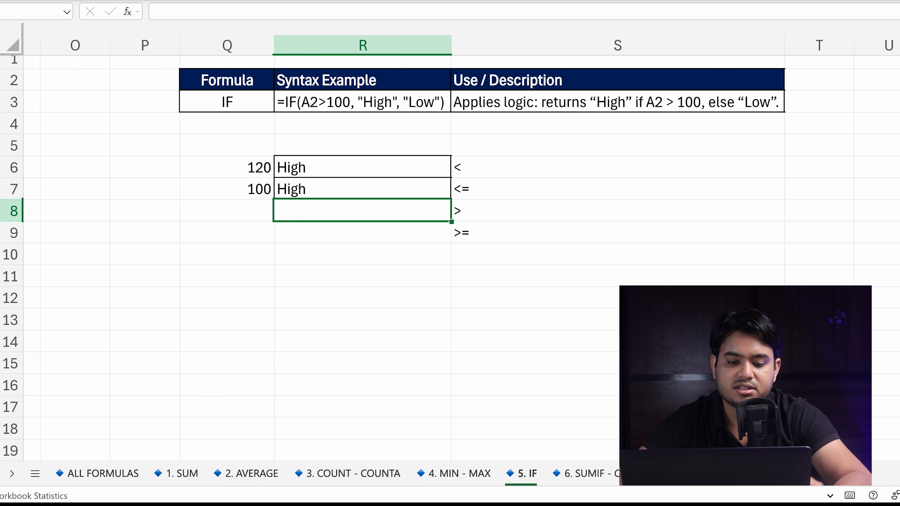
left_click(323, 183)
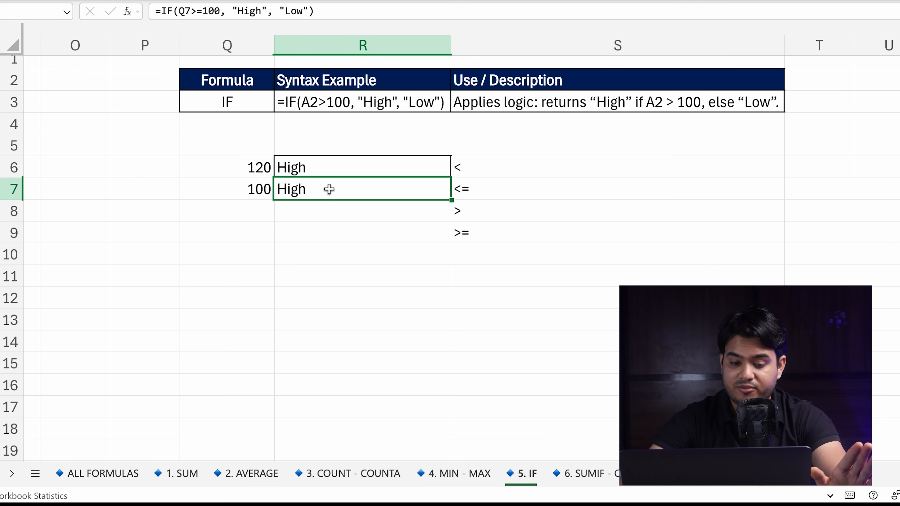
Step: Review the arguments of the IF formula in R7 and leave the cell without changing it
double_click(329, 189)
mouse_move(391, 193)
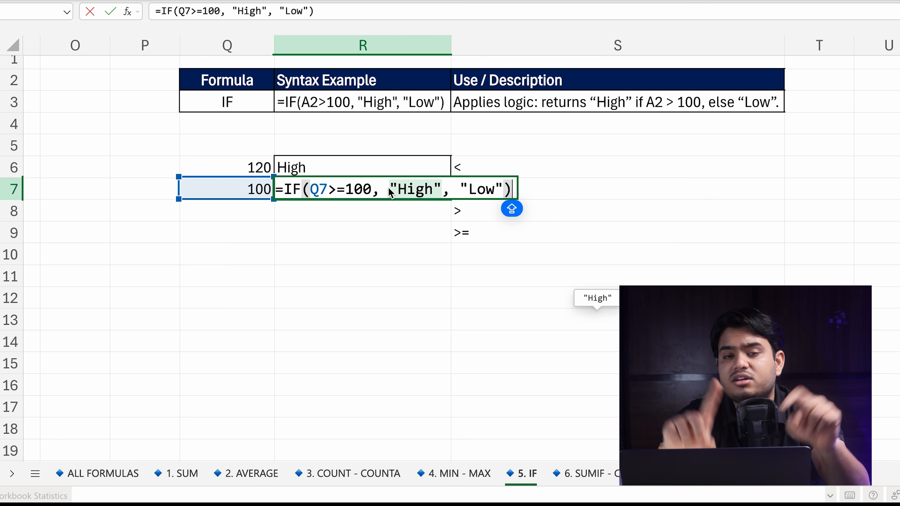
key("Return")
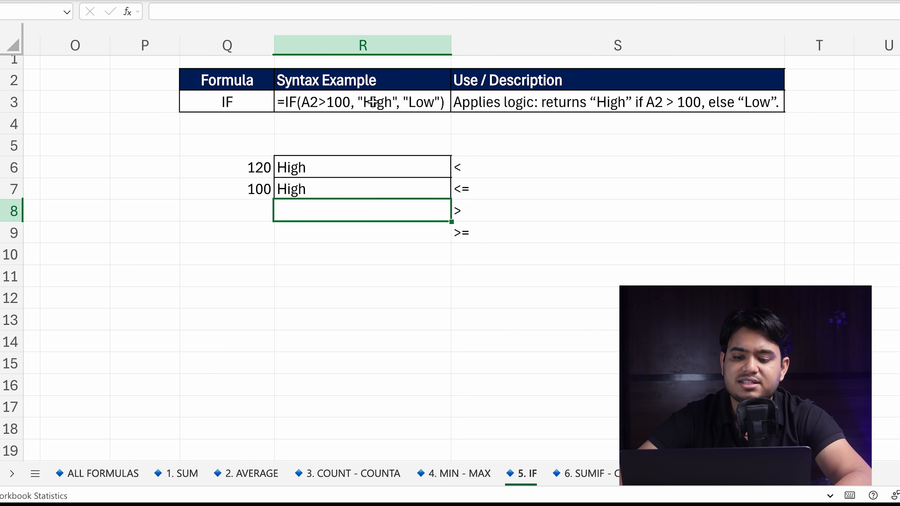
Step: Begin an IF formula in R9 to read the function's argument help, and discard the entry
key("Down")
type("=IF")
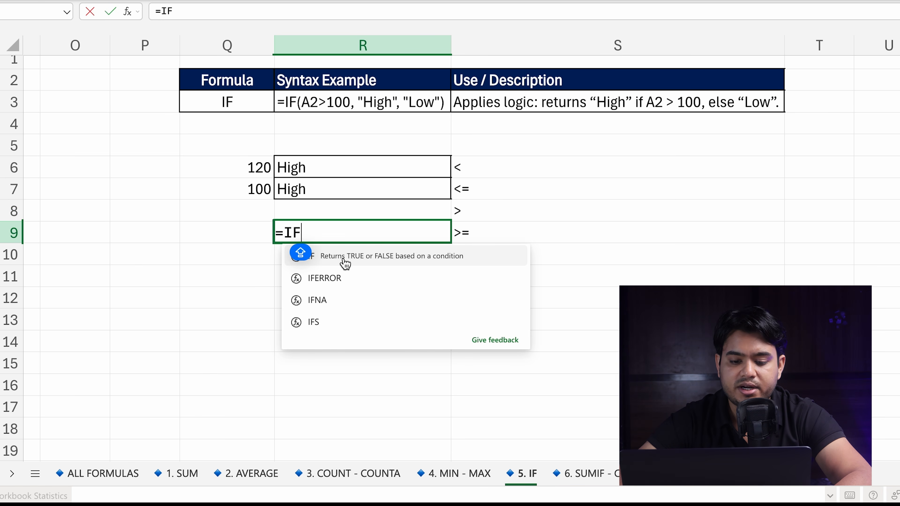
type("(")
key("Caps_Lock")
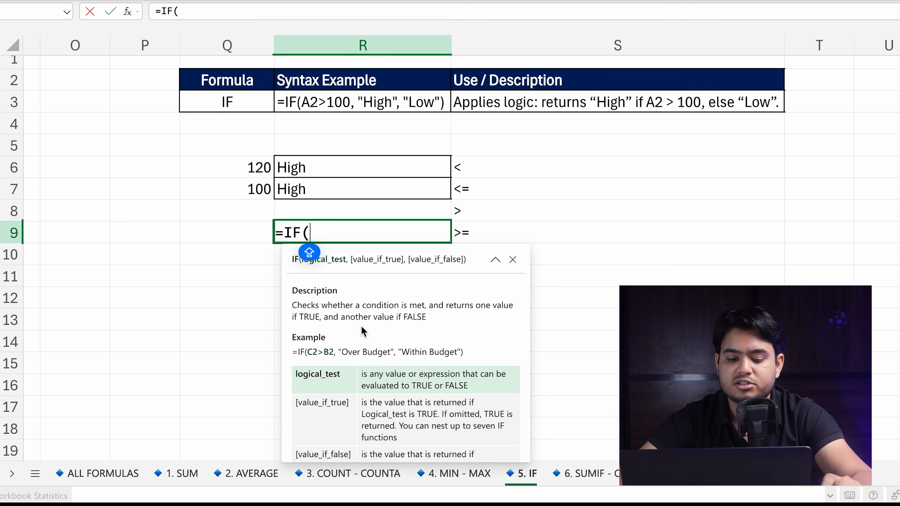
scroll(364, 332, "down", 1)
scroll(364, 332, "up", 1)
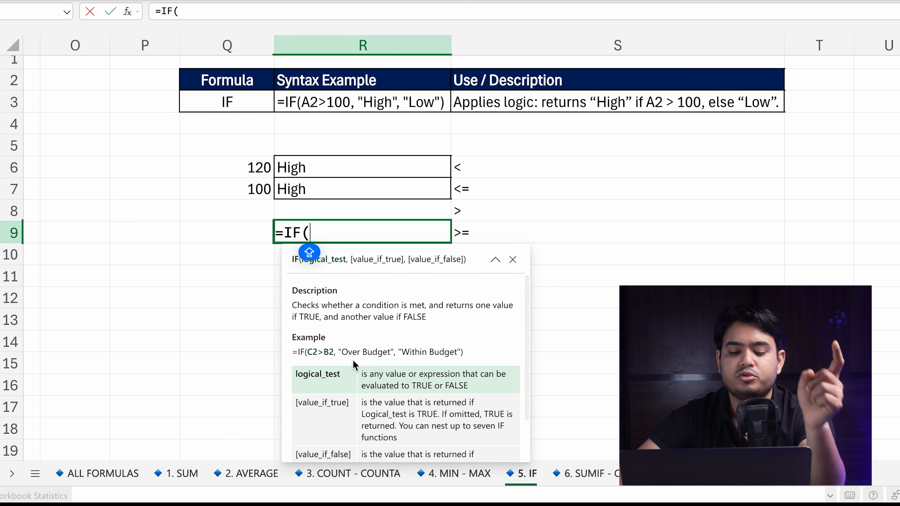
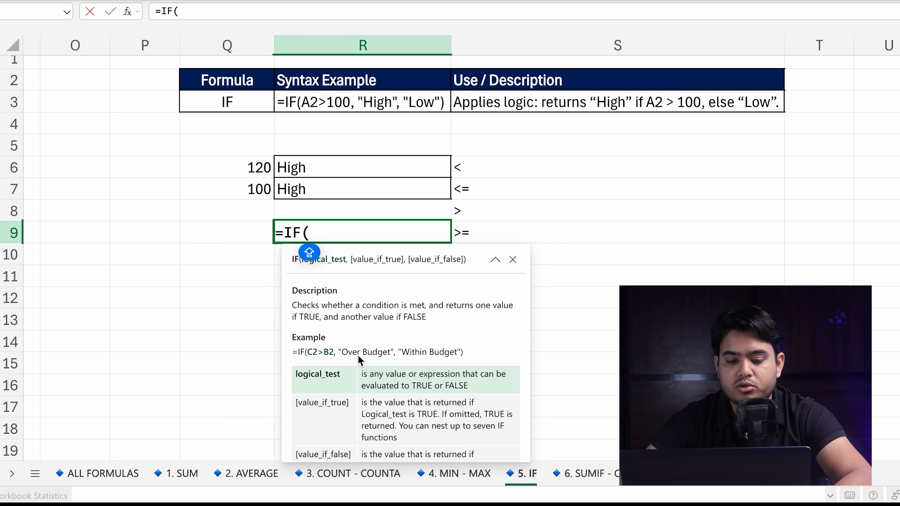
key("BackSpace")
key("BackSpace")
key("BackSpace")
key("BackSpace")
key("Return")
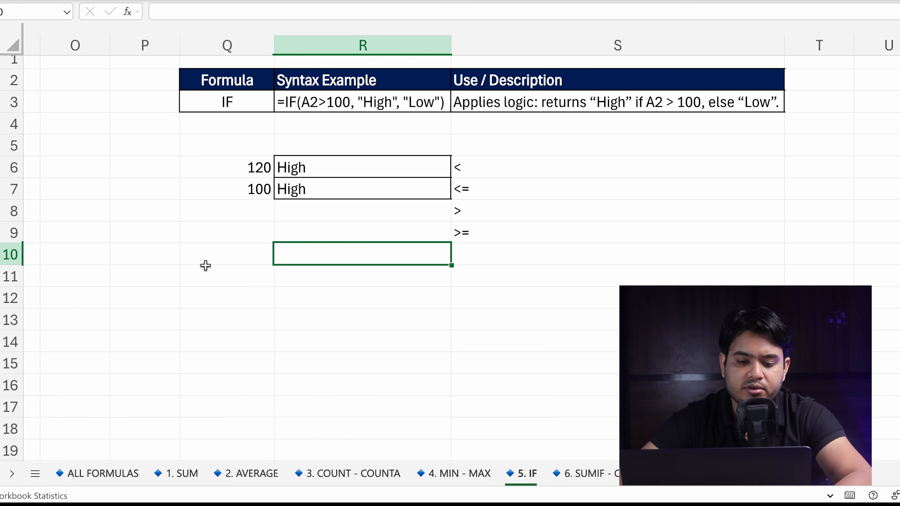
Step: Examine the bulk orders question, its condition in M2, and the Units Sold values in E3:E9
left_click(201, 265)
scroll(203, 266, "left", 5)
scroll(202, 267, "right", 3)
scroll(203, 266, "left", 5)
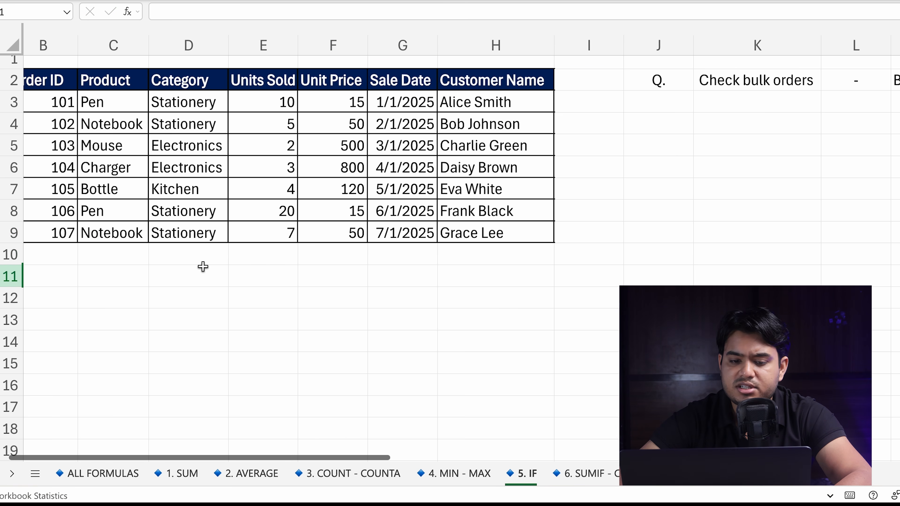
scroll(553, 94, "left", 1)
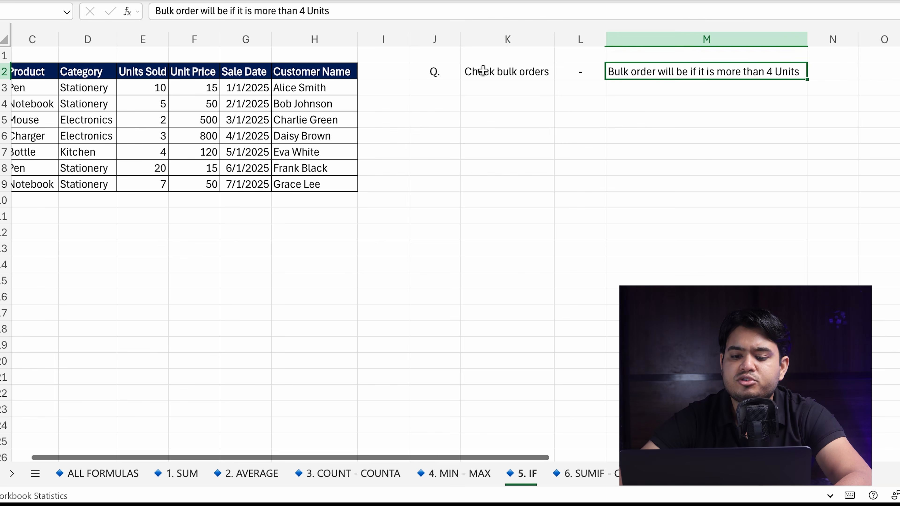
left_click(483, 71)
left_click(656, 75)
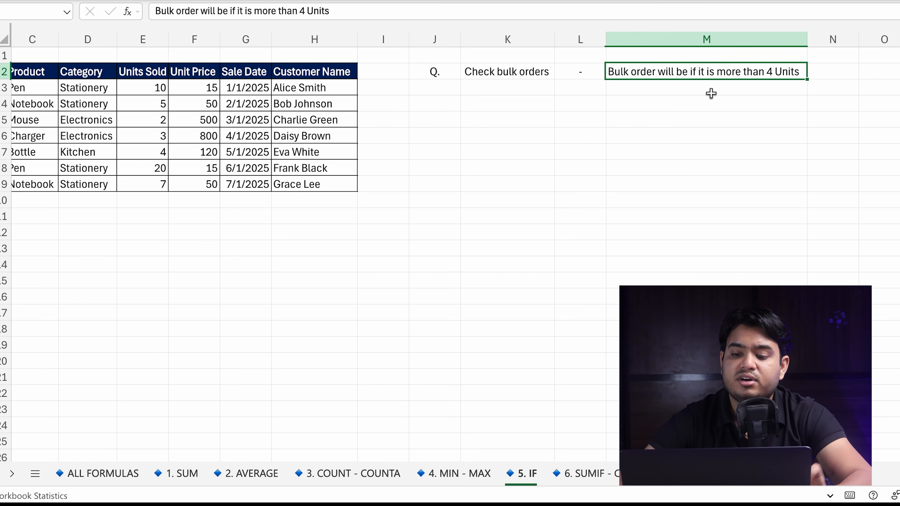
scroll(711, 92, "left", 2)
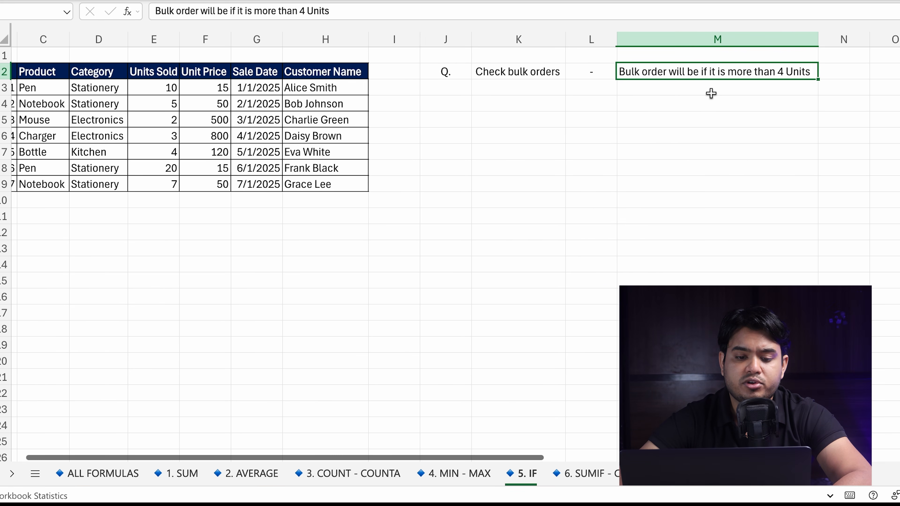
left_click_drag(257, 85, 263, 182)
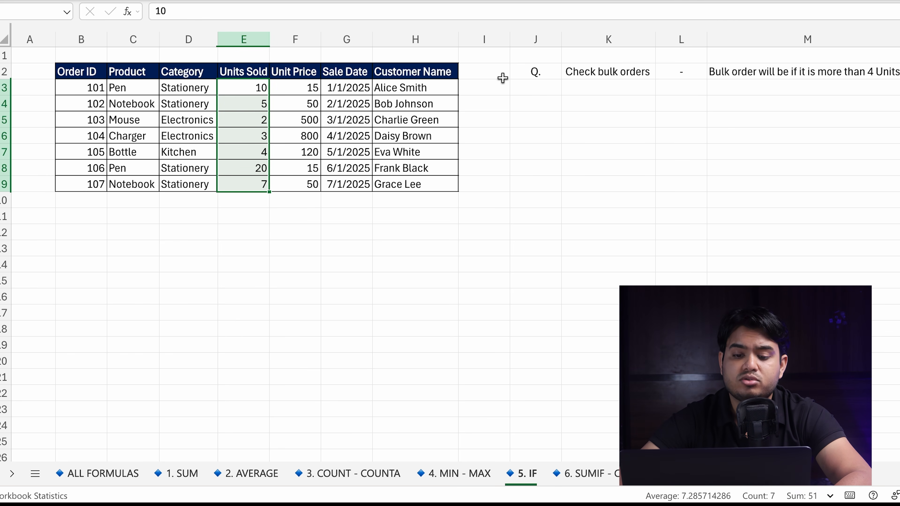
Step: Add the header BULK ORDERS in I2 beside Customer Name and autofit the width of column I
left_click(492, 74)
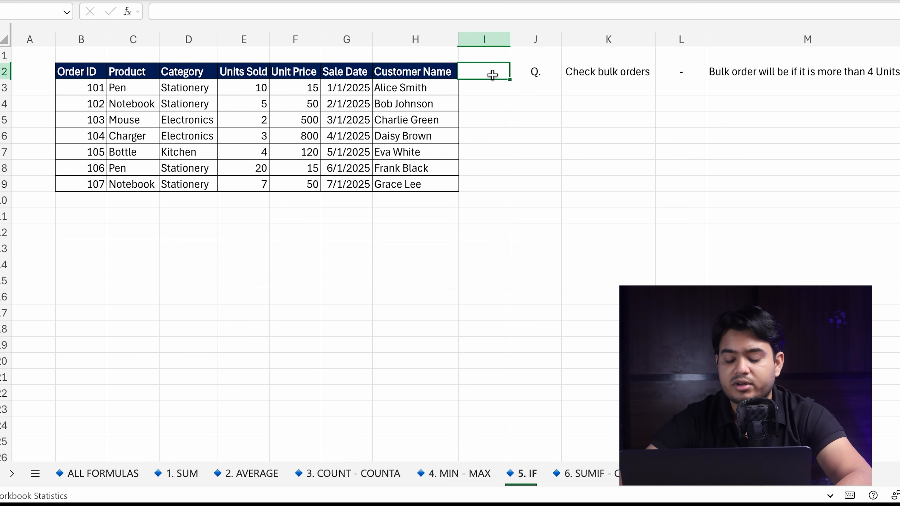
type("BULK ORDERS")
key("Return")
double_click(510, 39)
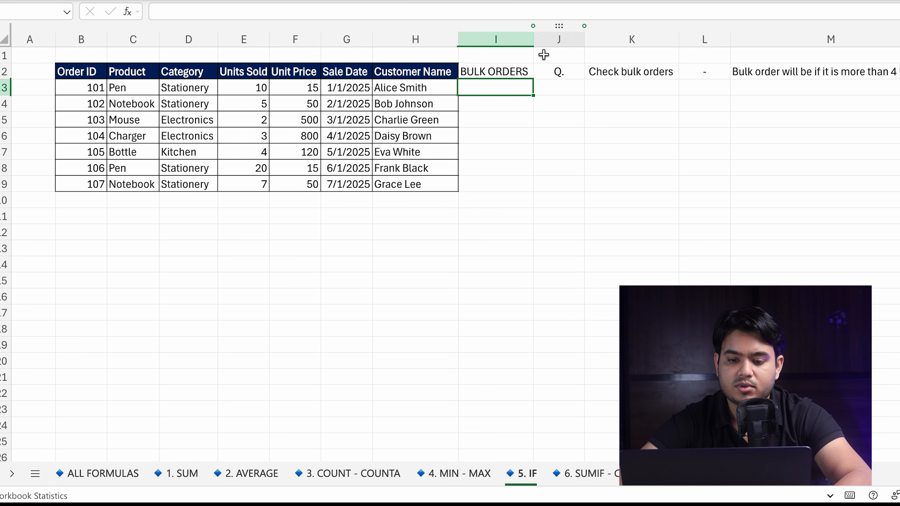
Step: Copy the formatting of the Customer Name column H2:H9 onto the BULK ORDERS column I2:I9
left_click_drag(440, 73, 434, 181)
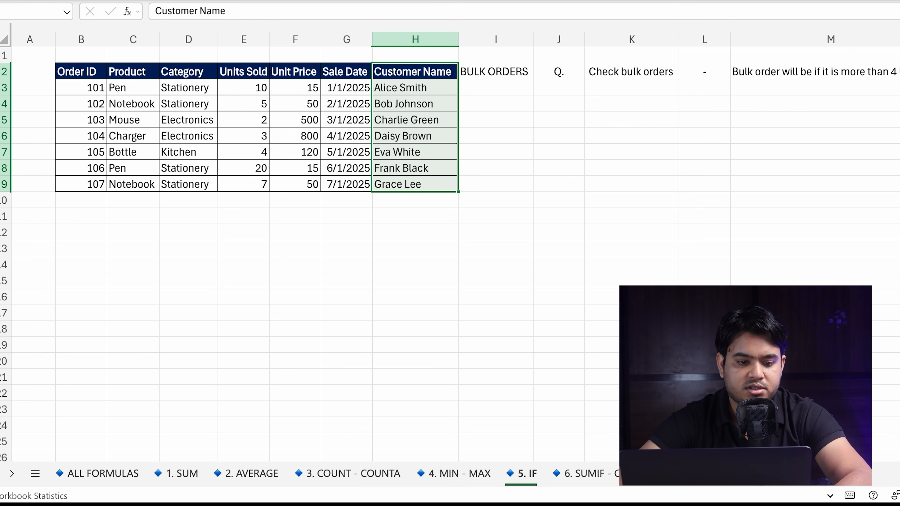
key("alt+h")
key("f")
key("p")
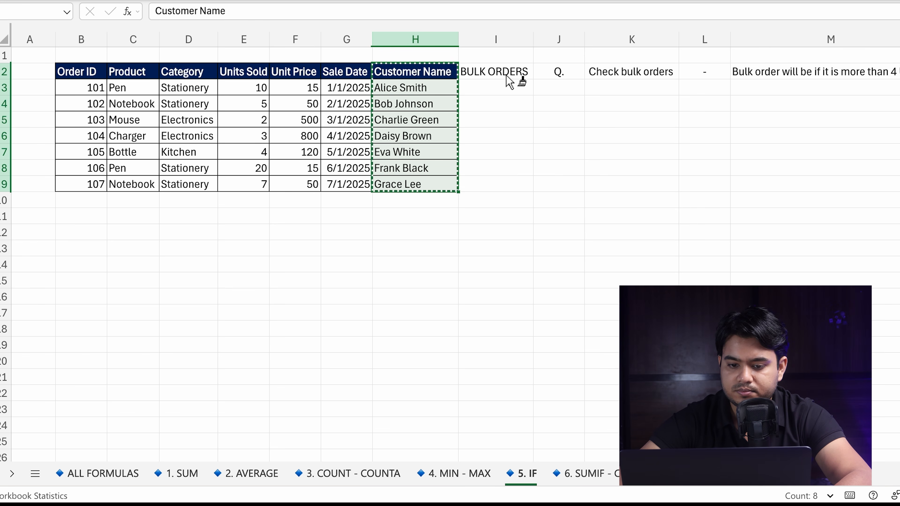
left_click(496, 73)
Step: Write the IF formula in I3 that tests Units Sold against 4: =IF(E3>4,YES,NO)
left_click(497, 85)
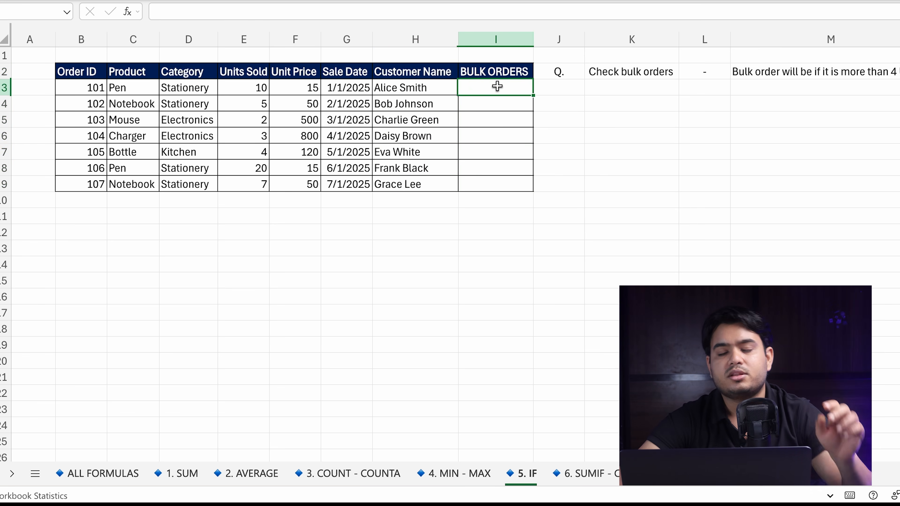
type("=IF")
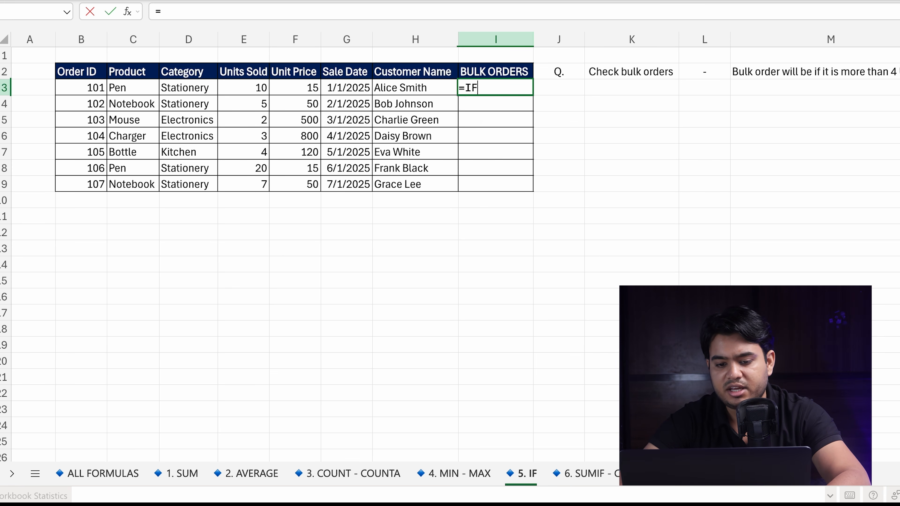
type("(E3")
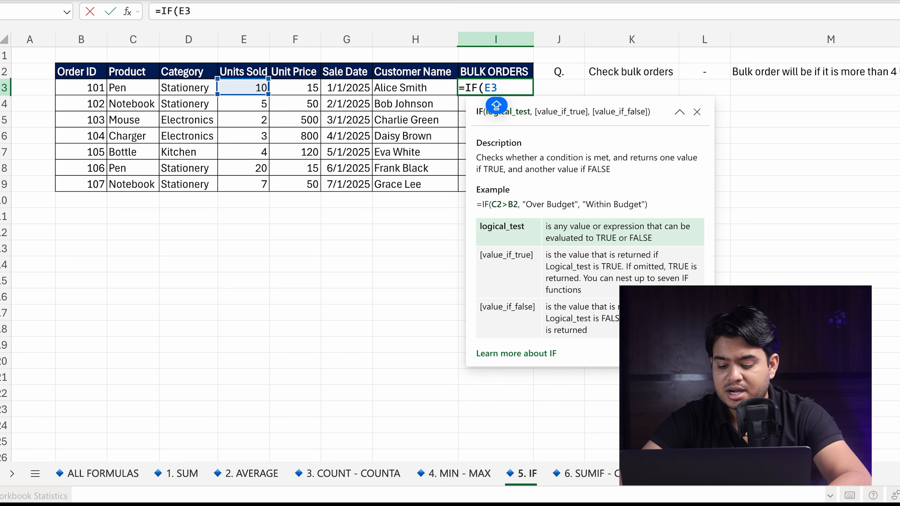
type(".")
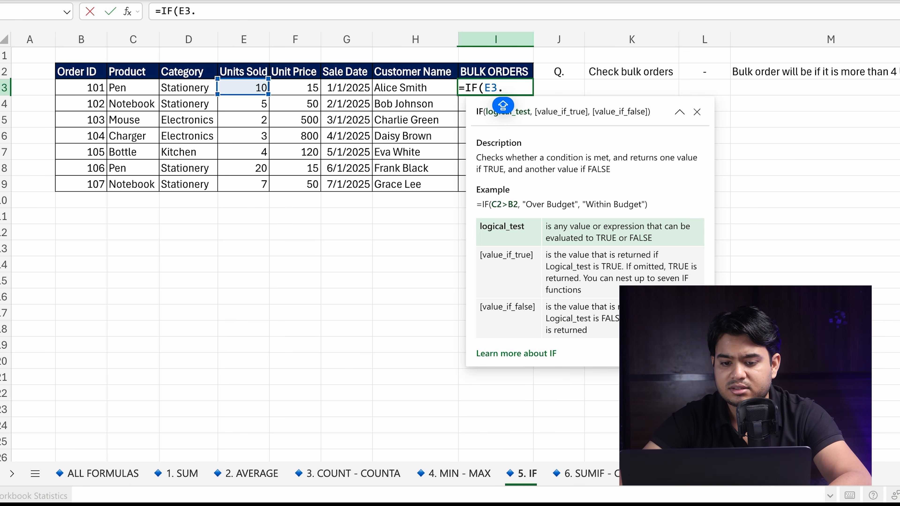
key("BackSpace")
type(">4,")
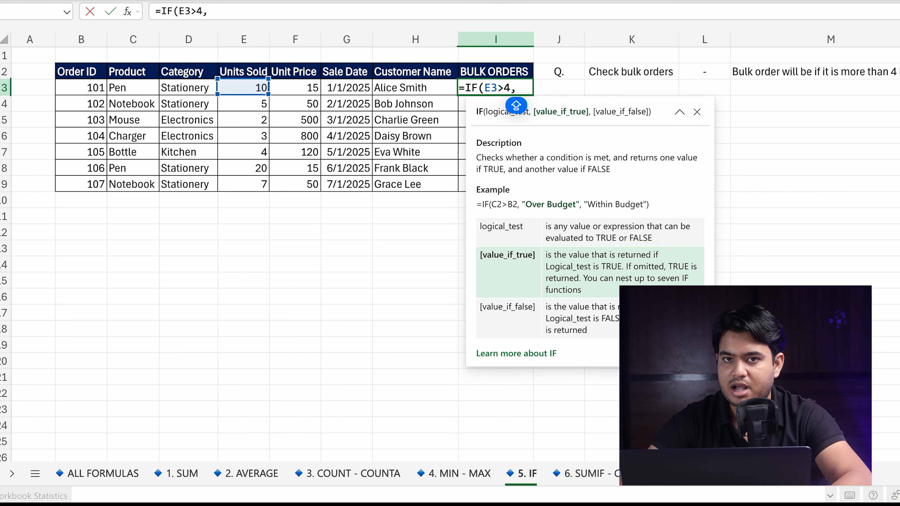
type("Y")
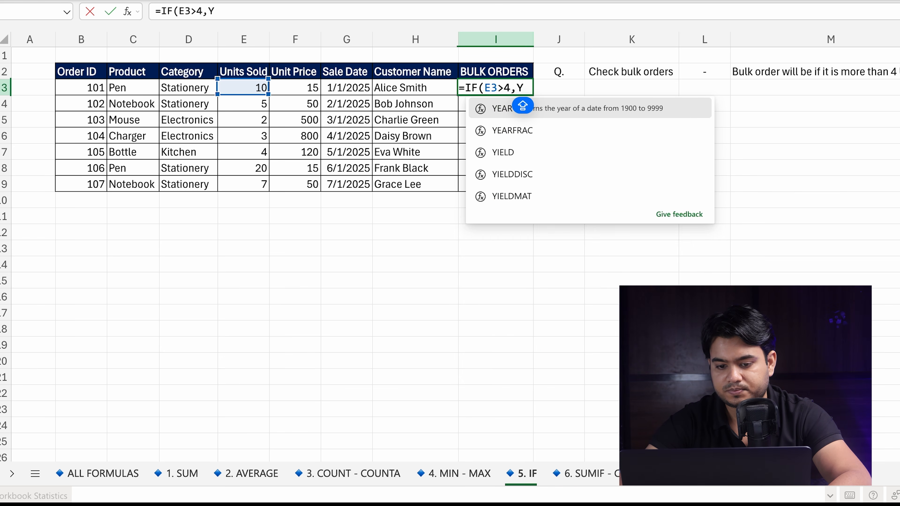
type("ES,")
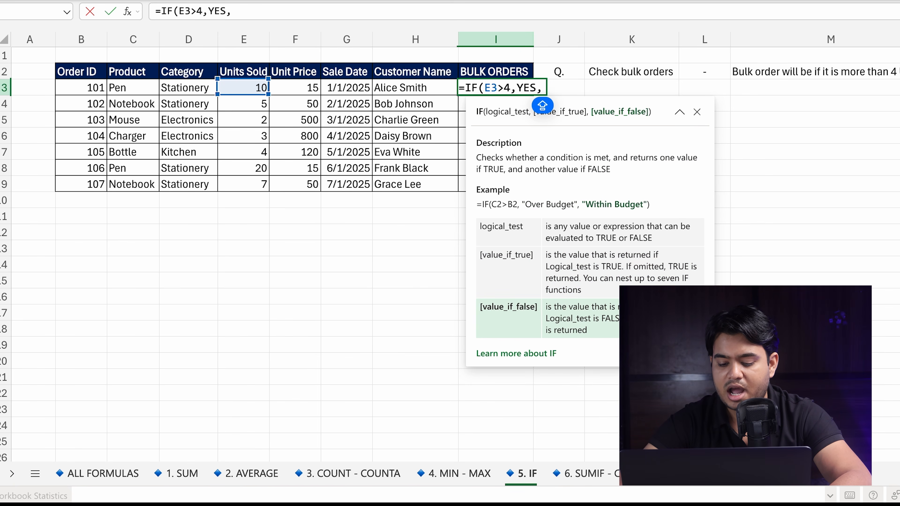
type("NO")
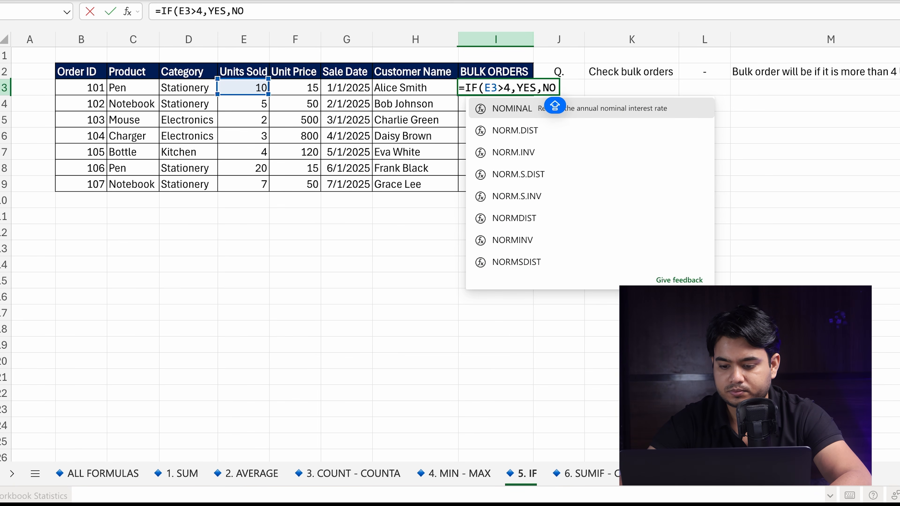
type(")")
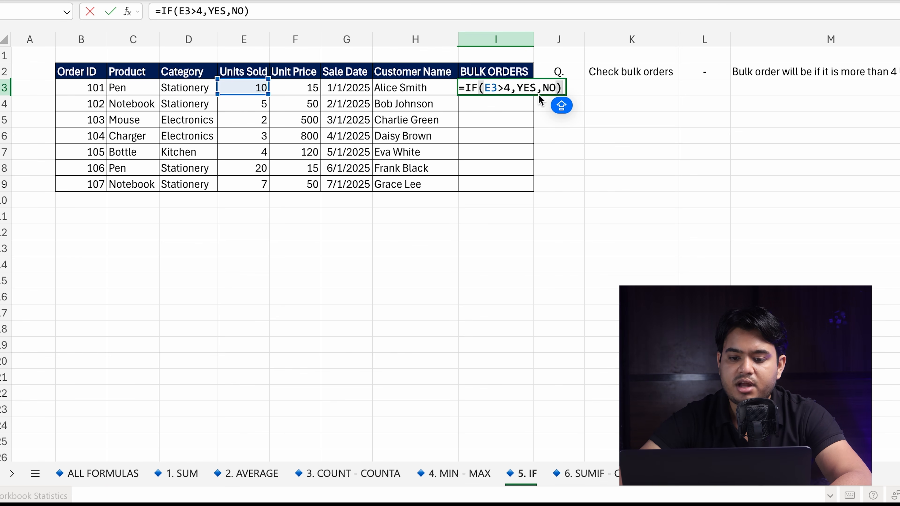
Step: Enclose YES and NO in quotation marks in I3 and commit the formula as =IF(E3>4,"YES","NO")
left_click(507, 92)
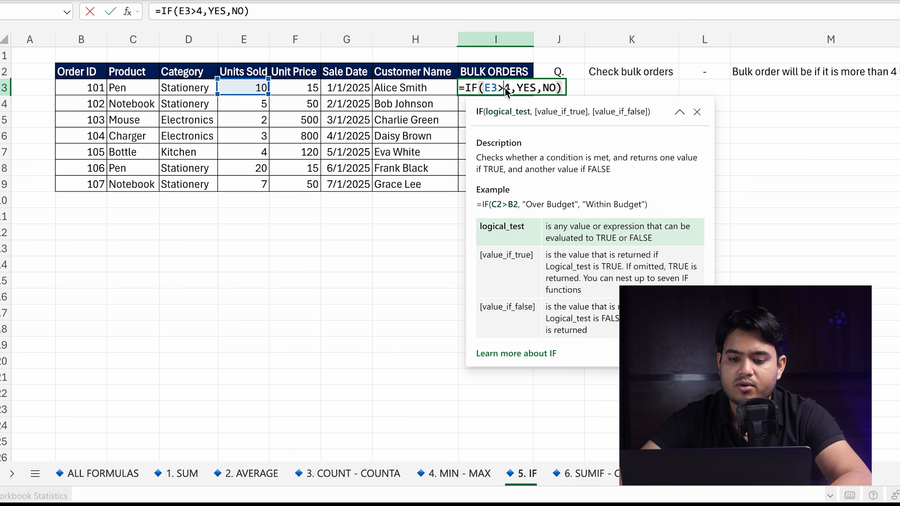
left_click(517, 92)
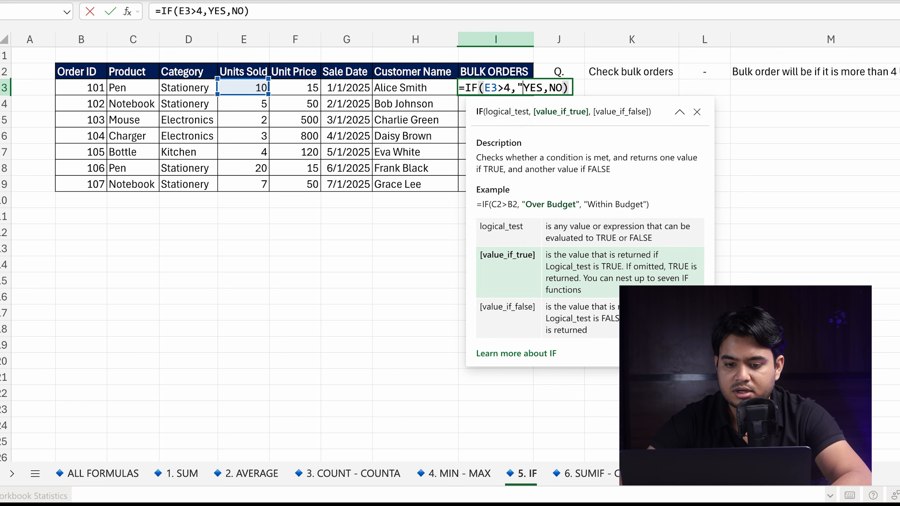
type("\"")
left_click(544, 91)
type("\"")
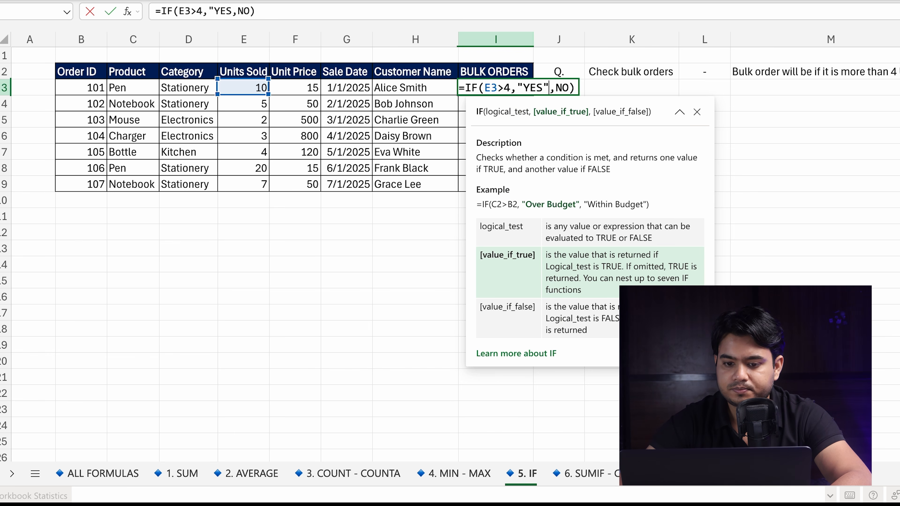
left_click(557, 89)
type("\"")
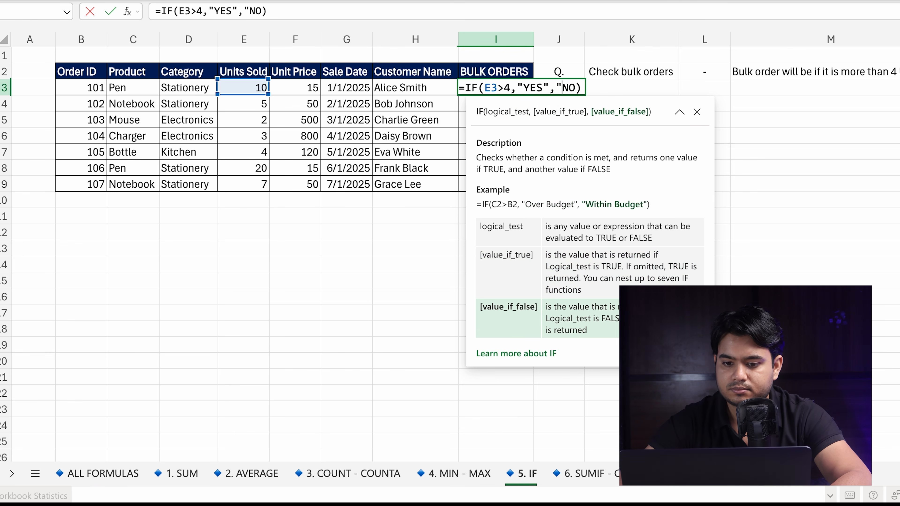
left_click(577, 89)
type("\"")
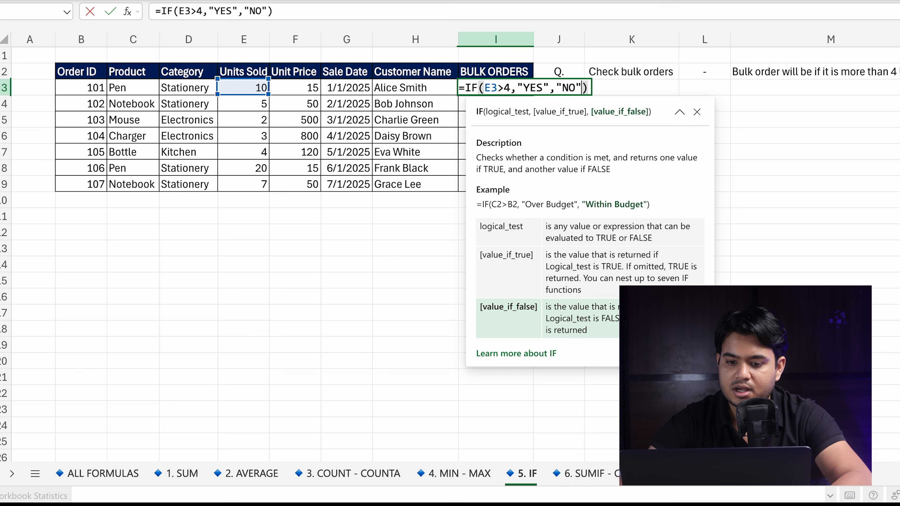
key("Return")
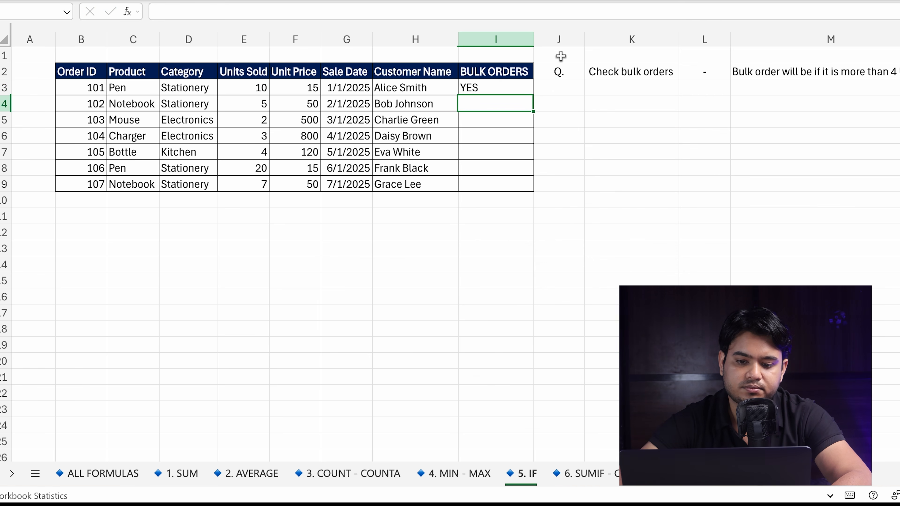
Step: Centre the cells I3:I9 of the BULK ORDERS column horizontally
left_click(518, 87)
left_click_drag(519, 87, 518, 185)
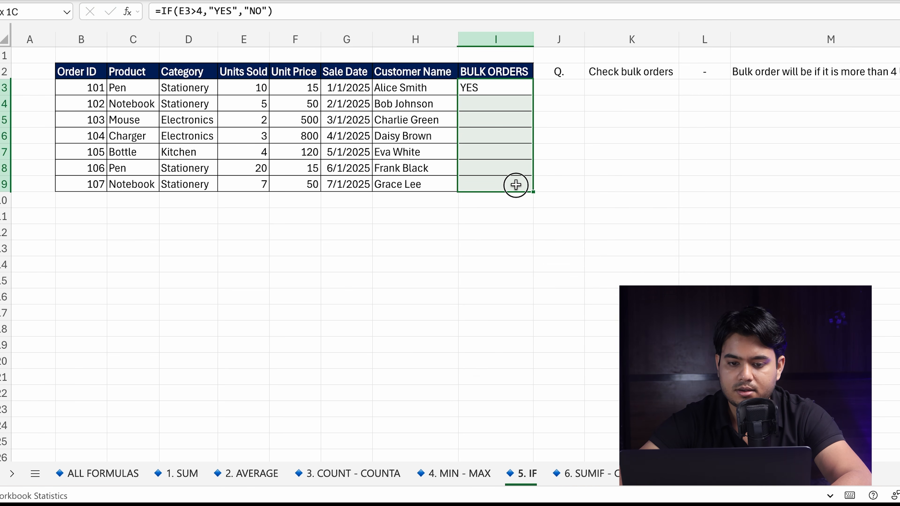
left_click(420, 4)
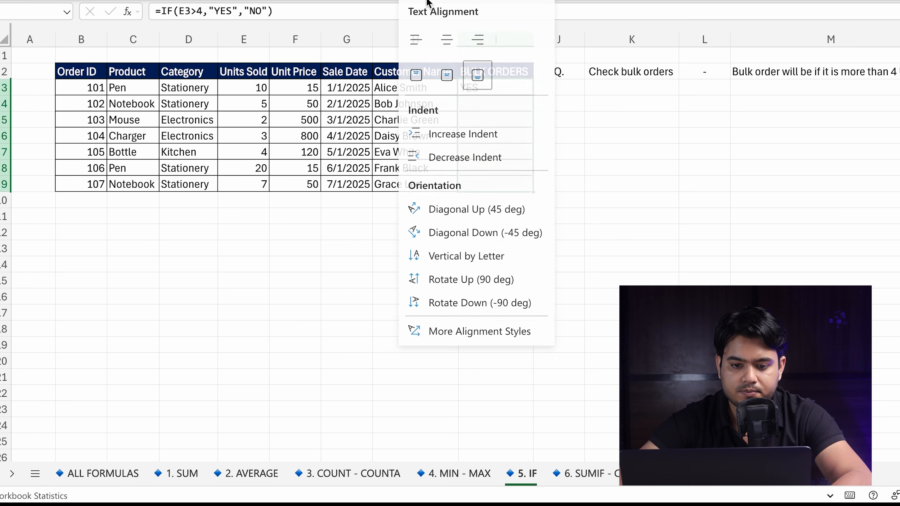
left_click(446, 39)
left_click(560, 129)
Step: Fill the IF formula from I3 down to I9 and check rows 5 to 7 against their Units Sold values
left_click(509, 88)
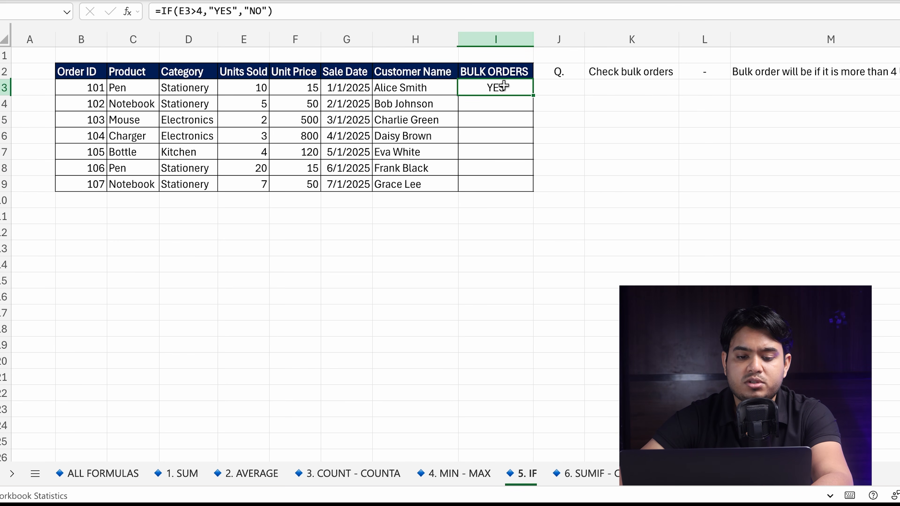
left_click_drag(532, 95, 526, 182)
left_click_drag(504, 120, 236, 153)
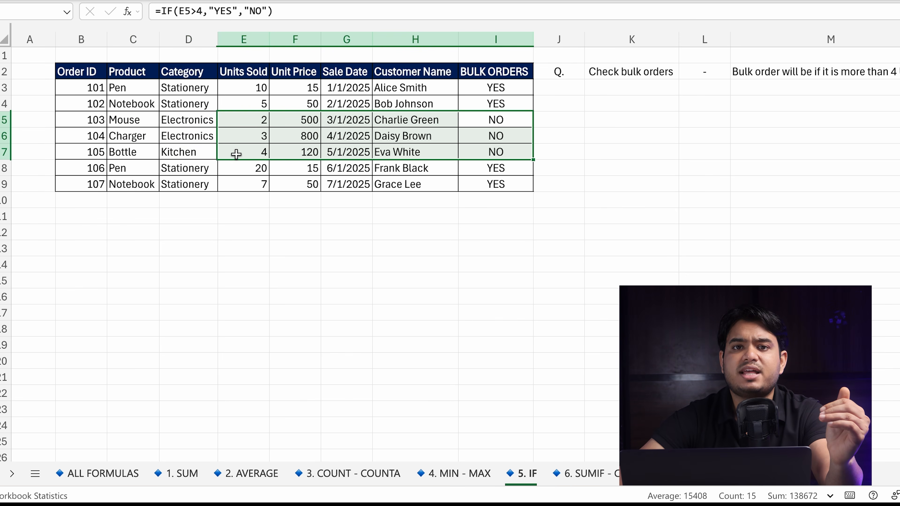
left_click_drag(511, 119, 264, 156)
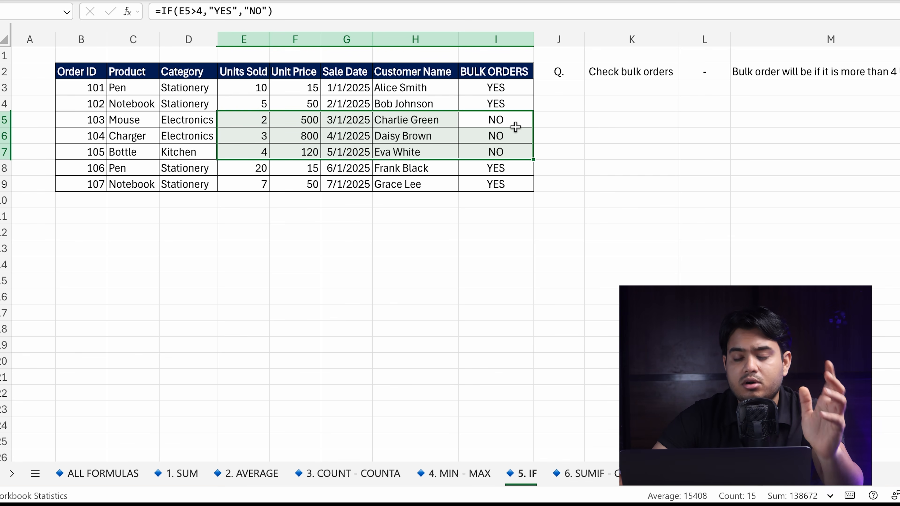
left_click_drag(82, 264, 530, 335)
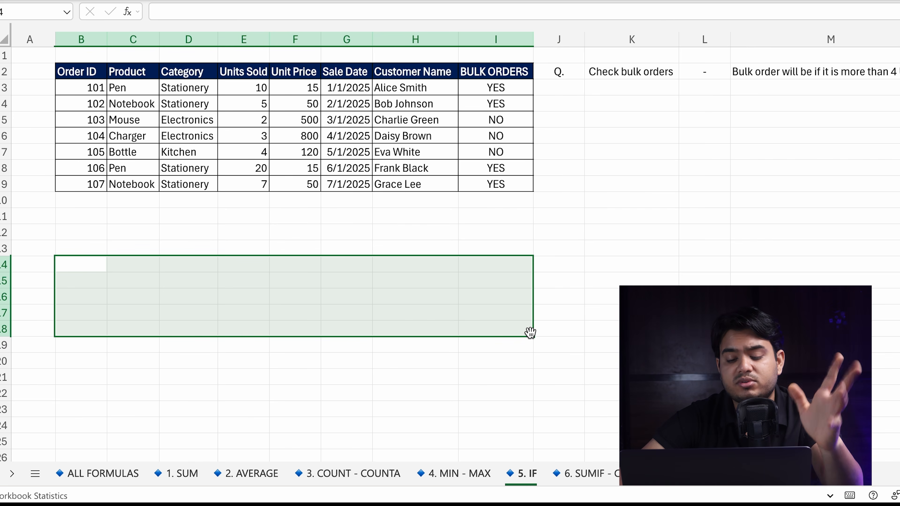
left_click(94, 247)
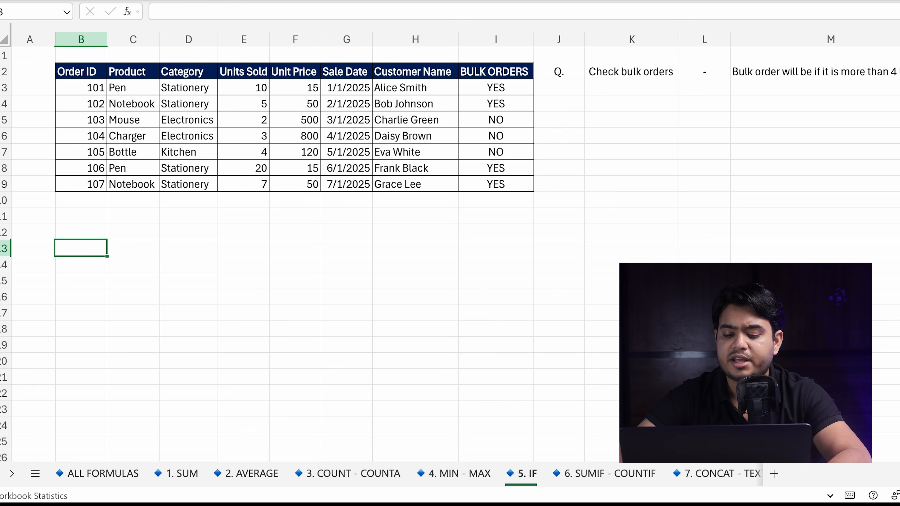
Step: Open the 6. SUMIF - COUNTIF sheet and pick out the Stationery entries in the Category column for the first question
left_click(627, 473)
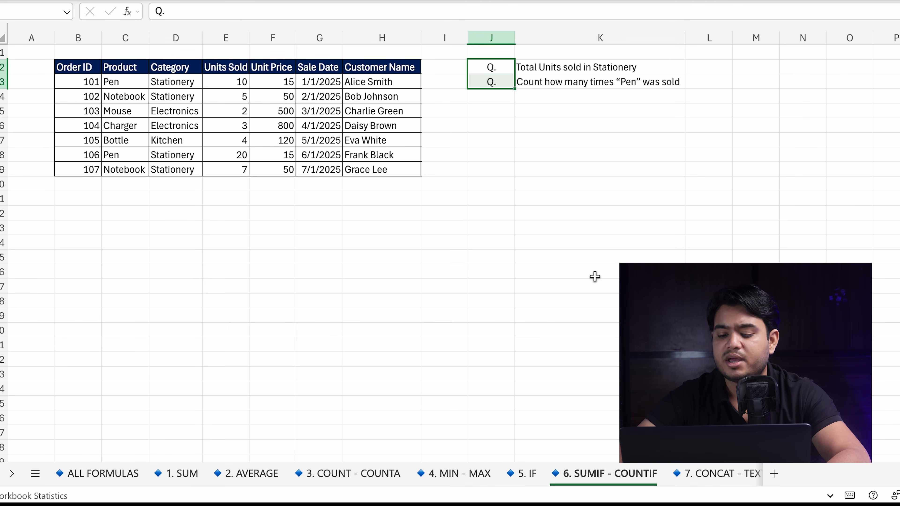
left_click(471, 105)
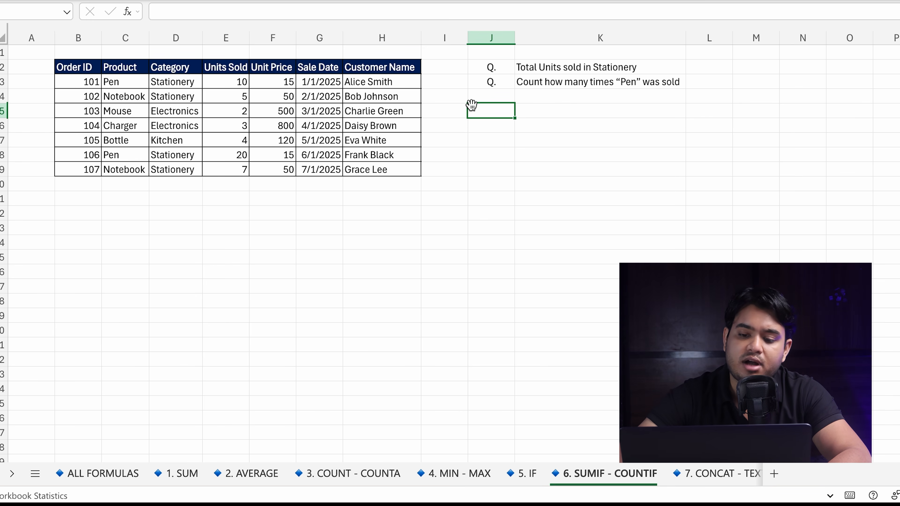
left_click(715, 74)
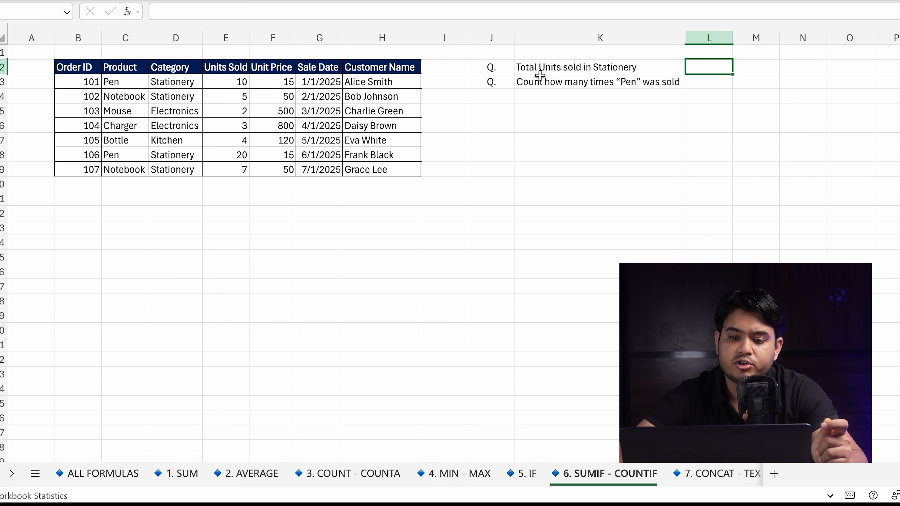
left_click_drag(179, 85, 180, 101)
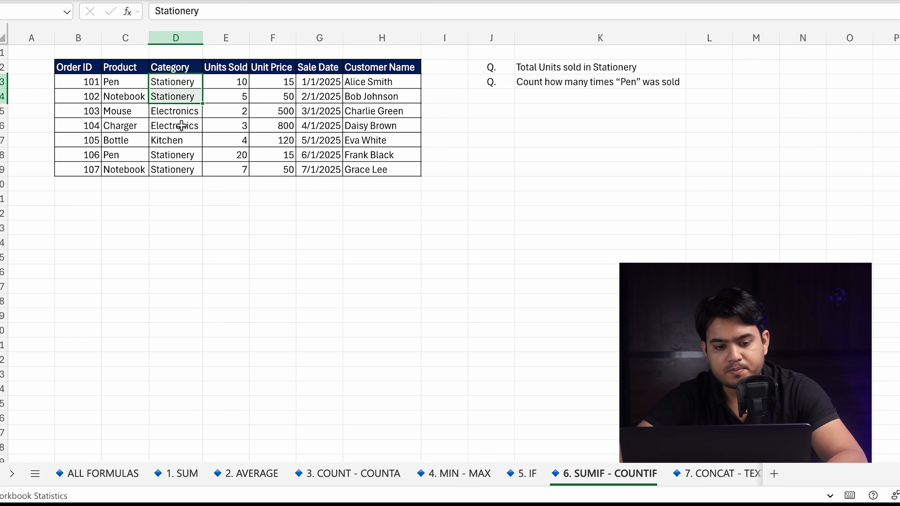
left_click_drag(181, 153, 184, 174)
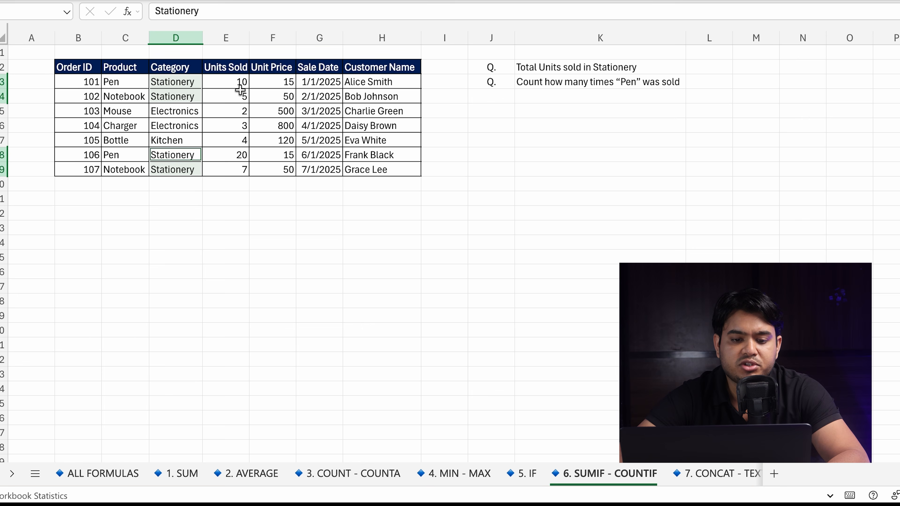
Step: Fill the Units Sold and Category header cells with dark orange-brown
left_click(232, 69)
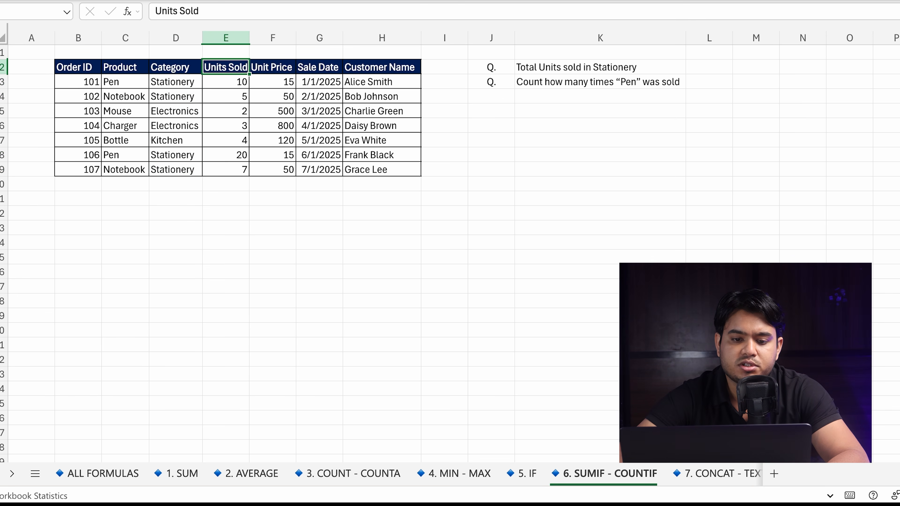
left_click(304, 0)
left_click(192, 68)
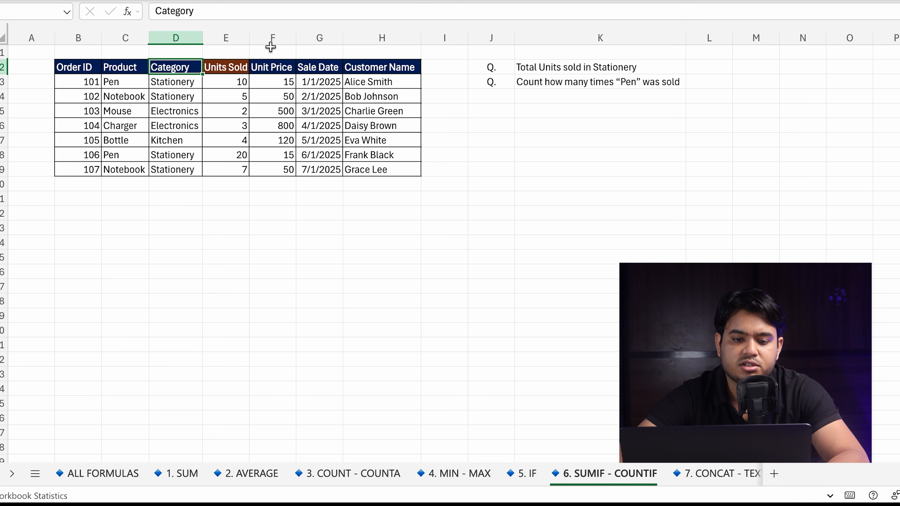
left_click(305, 1)
Step: Highlight the Stationery cells D3:D4 and D8:D9 in the Category column with yellow fill
left_click(179, 86)
left_click_drag(179, 86, 180, 99)
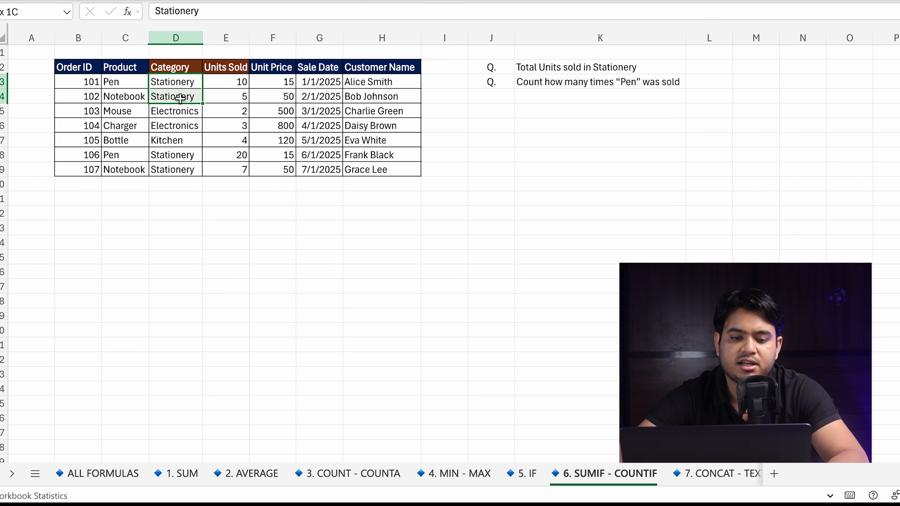
left_click(325, 1)
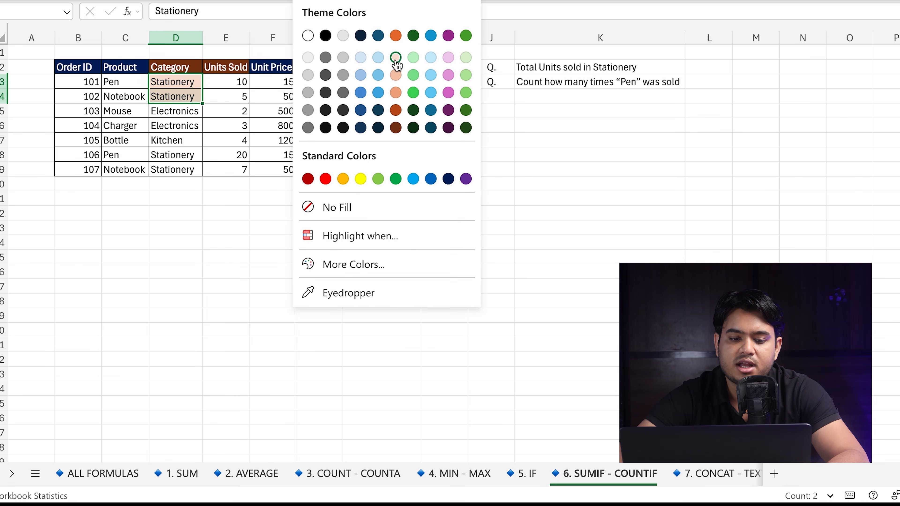
left_click(361, 179)
left_click_drag(184, 153, 185, 167)
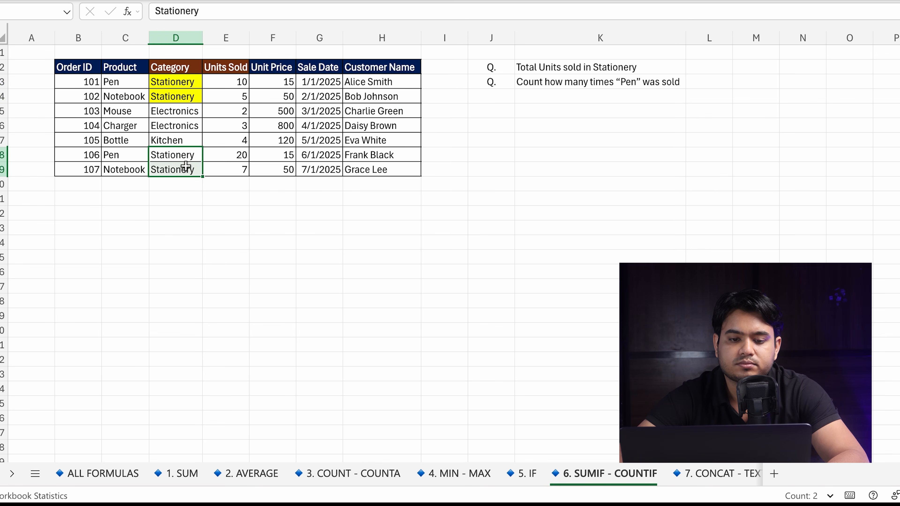
left_click(309, 2)
Step: Highlight the Units Sold cells of the Stationery rows, E3:E4 and E8:E9, with yellow fill
left_click(230, 81)
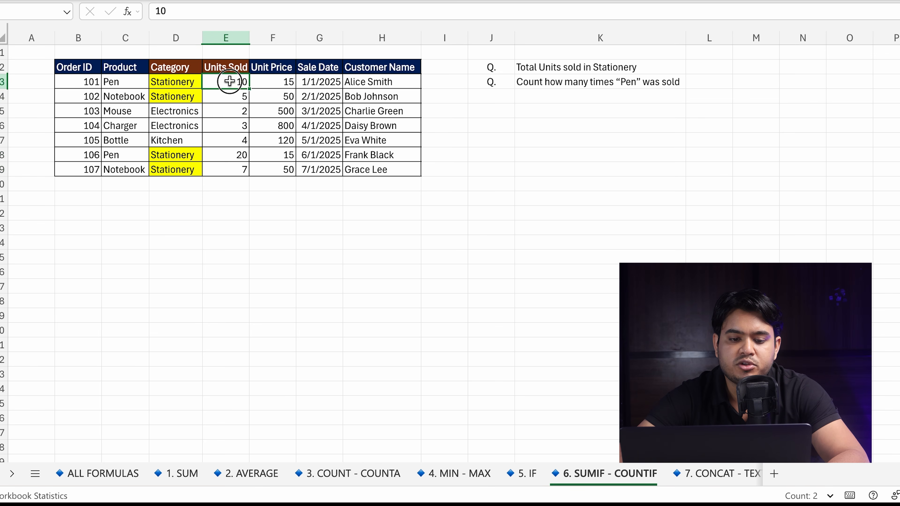
left_click_drag(230, 81, 231, 94)
left_click_drag(231, 154, 230, 168)
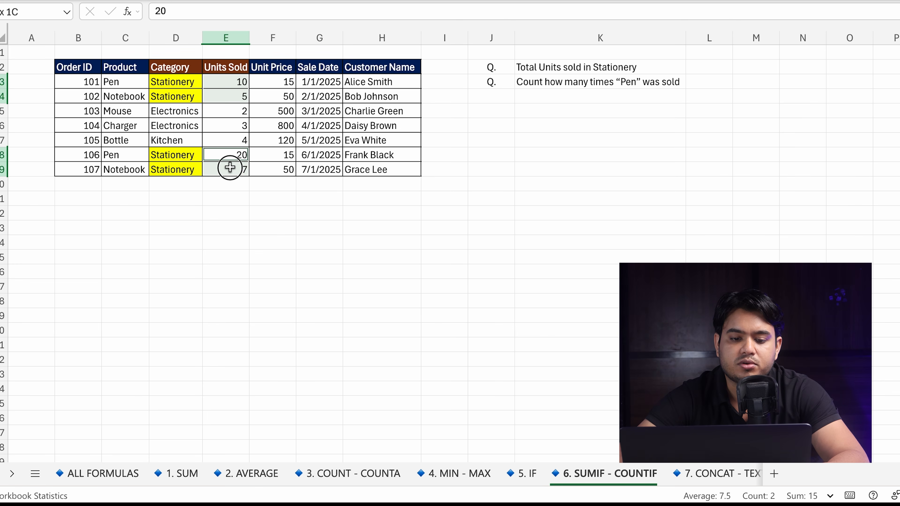
left_click(309, 2)
left_click(403, 209)
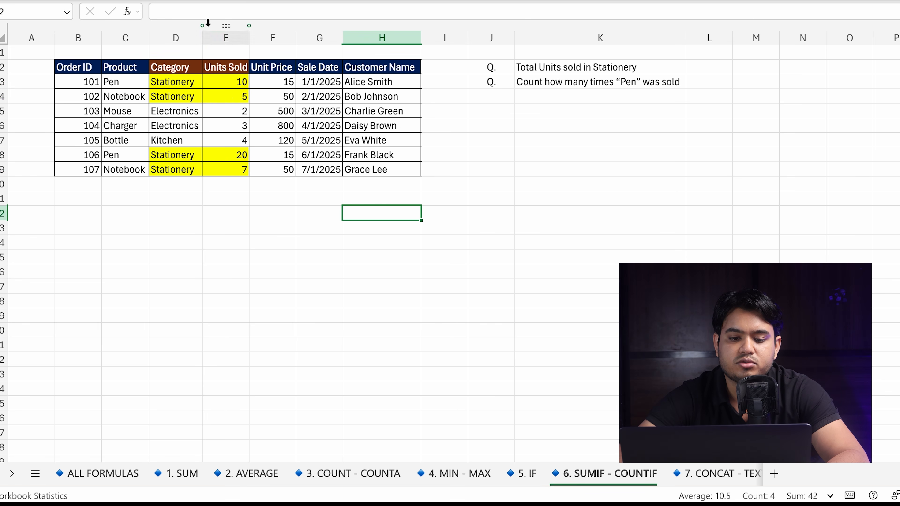
Step: Select the yellow Units Sold cells together and check their sum in the status read-out
left_click_drag(230, 81, 225, 94)
left_click(236, 158, "ctrl")
left_click_drag(236, 158, 234, 169)
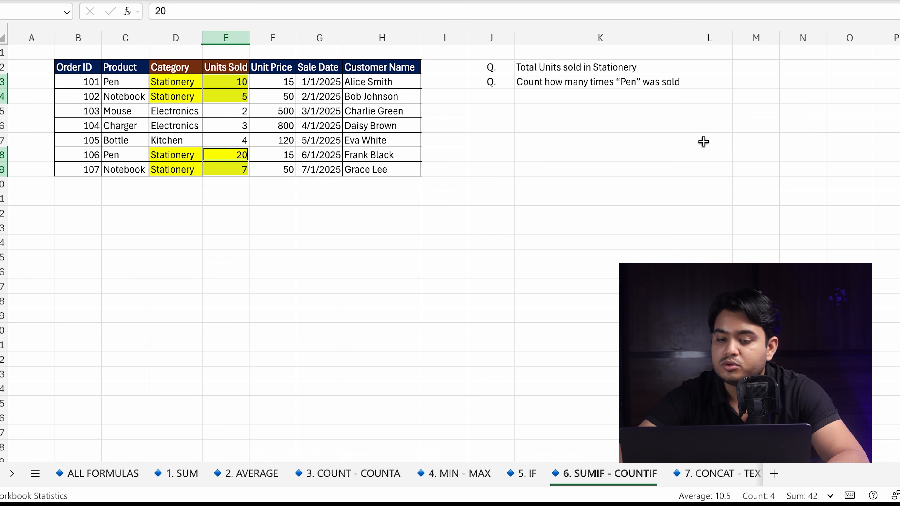
left_click(682, 197)
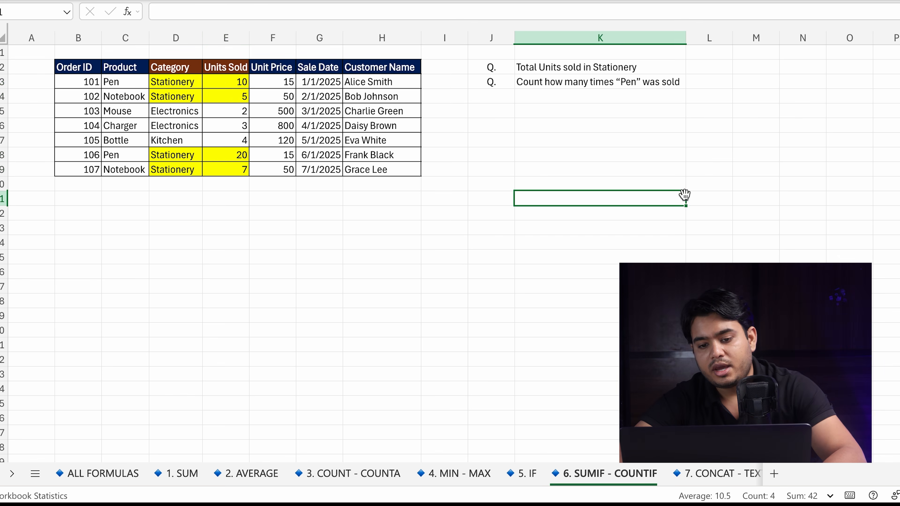
Step: Answer the Stationery question in L2 with the formula =SUMIF(D3:D9,"Stationery",E3:E9)
left_click(705, 68)
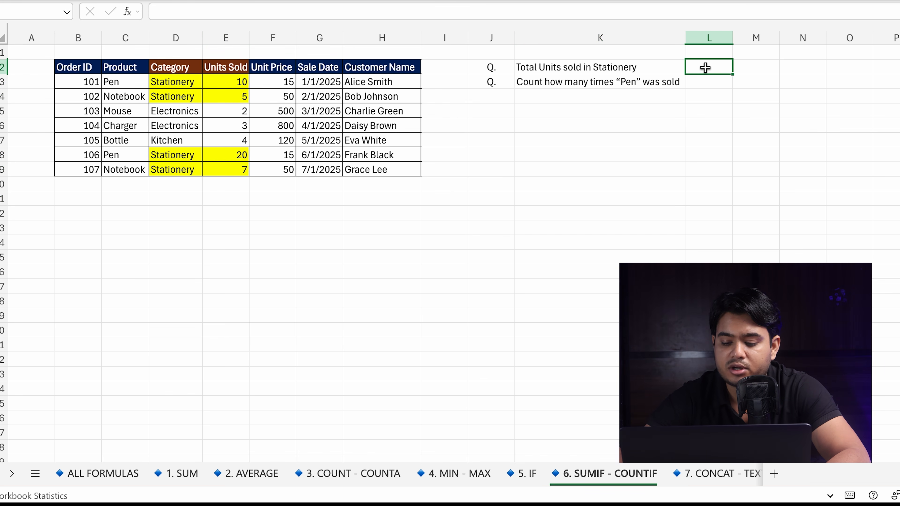
type("=SU")
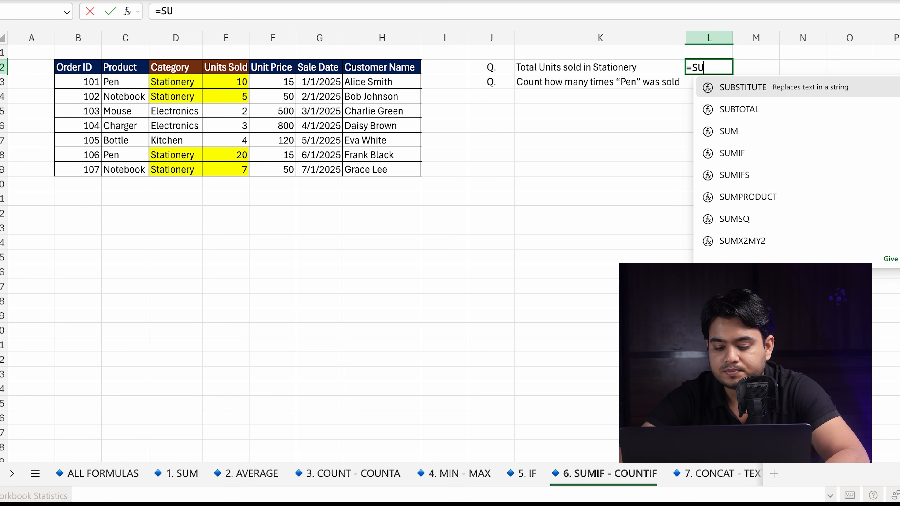
type("MIF(")
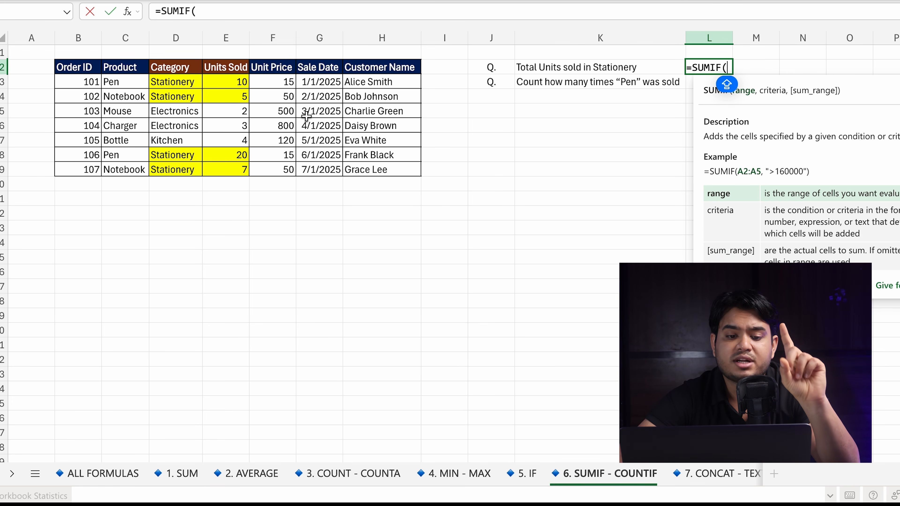
left_click_drag(181, 83, 180, 165)
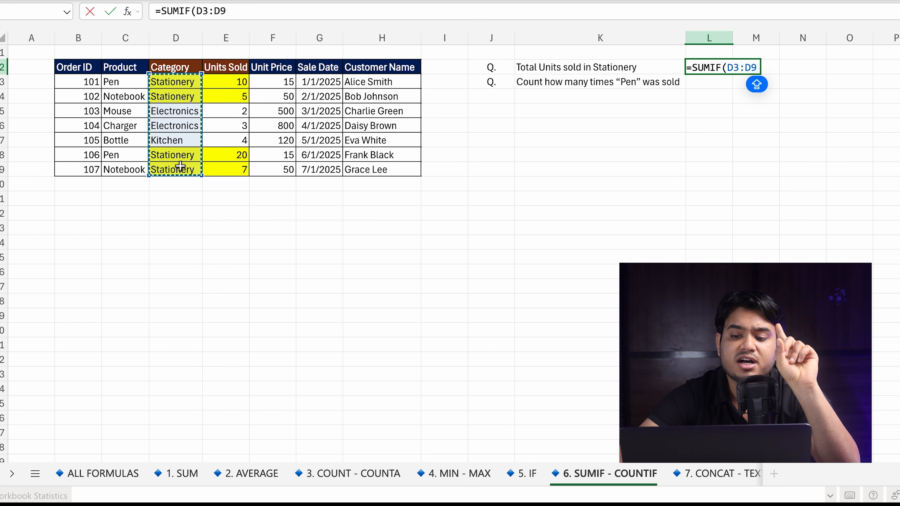
type(",")
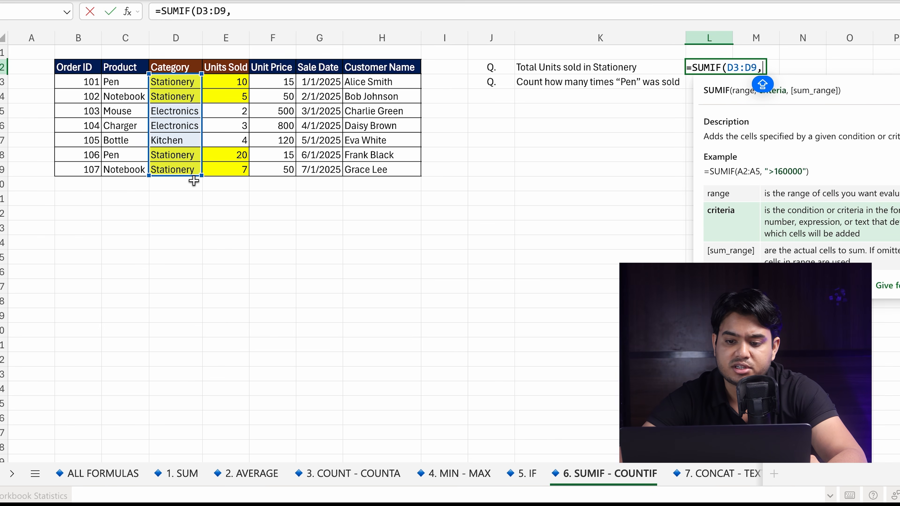
type("\"")
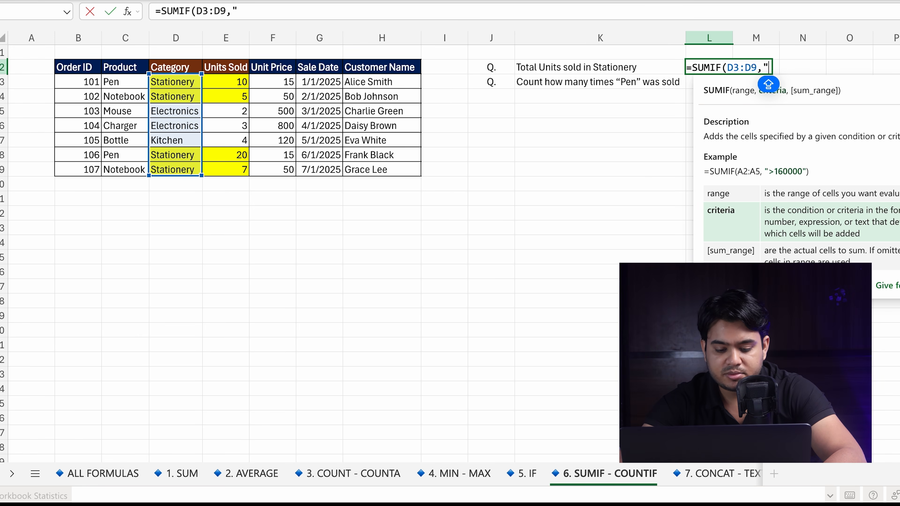
type("Stationery\"")
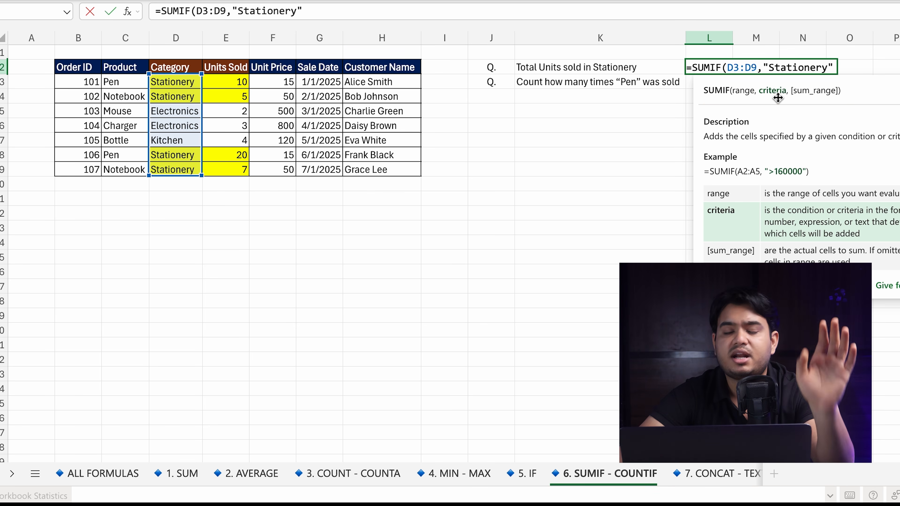
type(",")
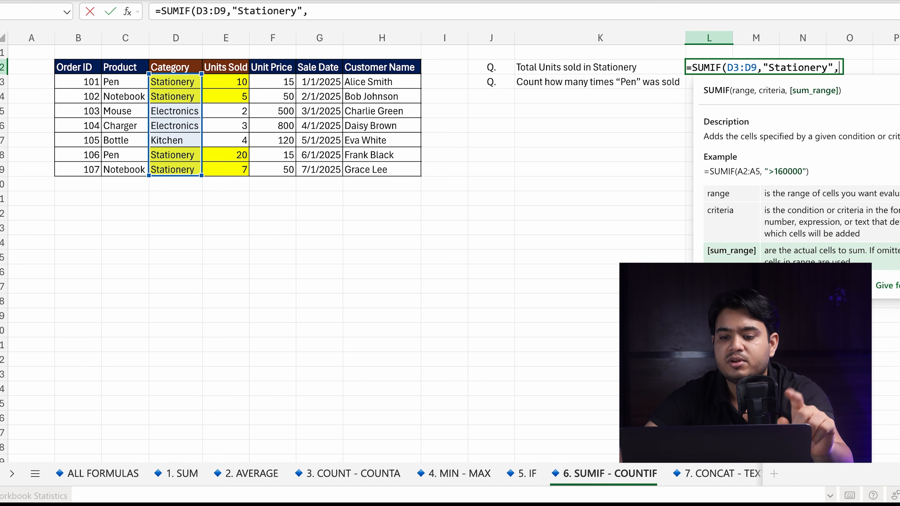
left_click(240, 82)
left_click_drag(240, 81, 239, 170)
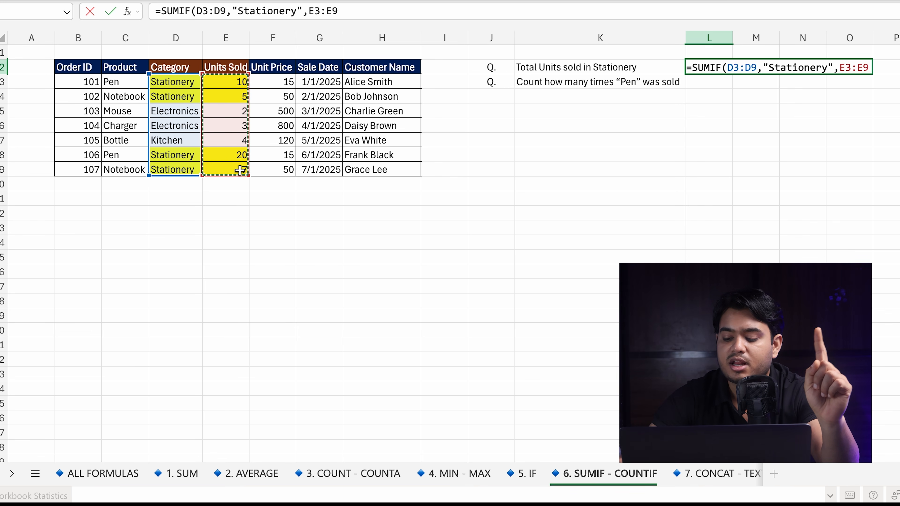
key("Return")
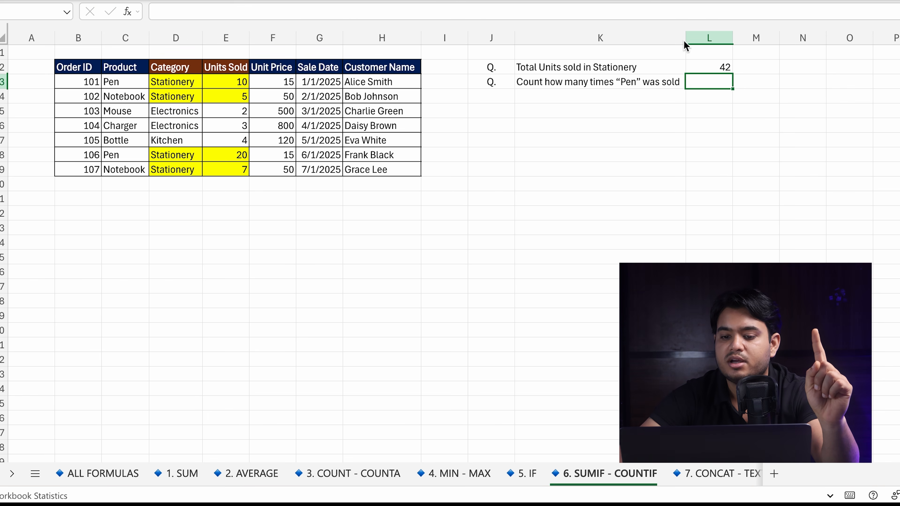
Step: Open the SUMIF formula in L2 and examine its range, criteria and sum range arguments one by one
left_click(727, 64)
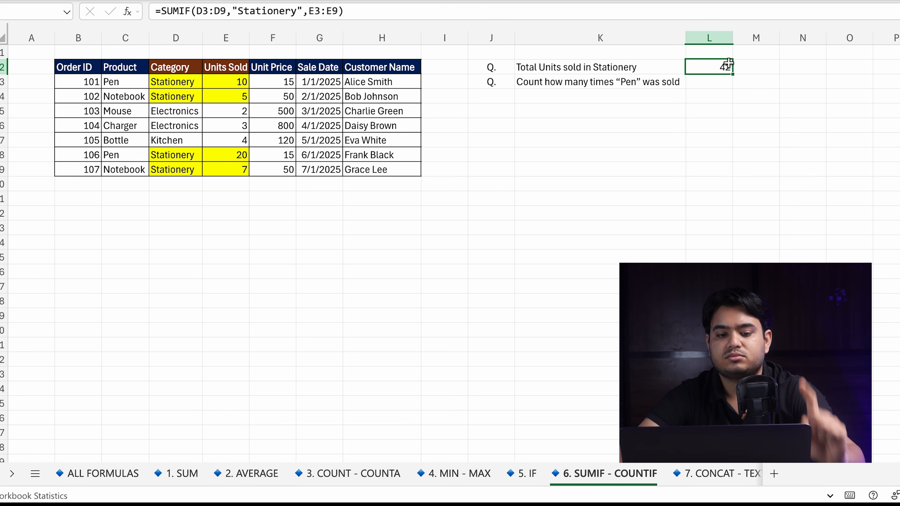
double_click(728, 64)
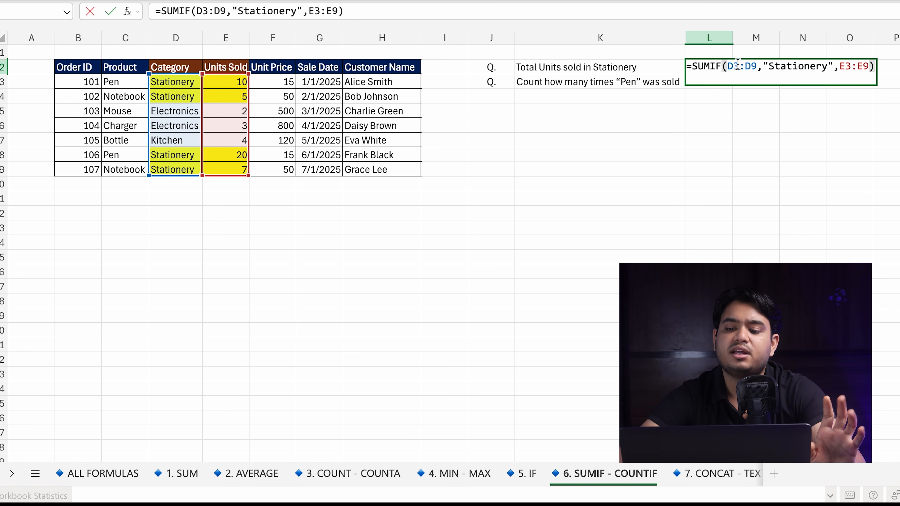
left_click_drag(725, 66, 756, 66)
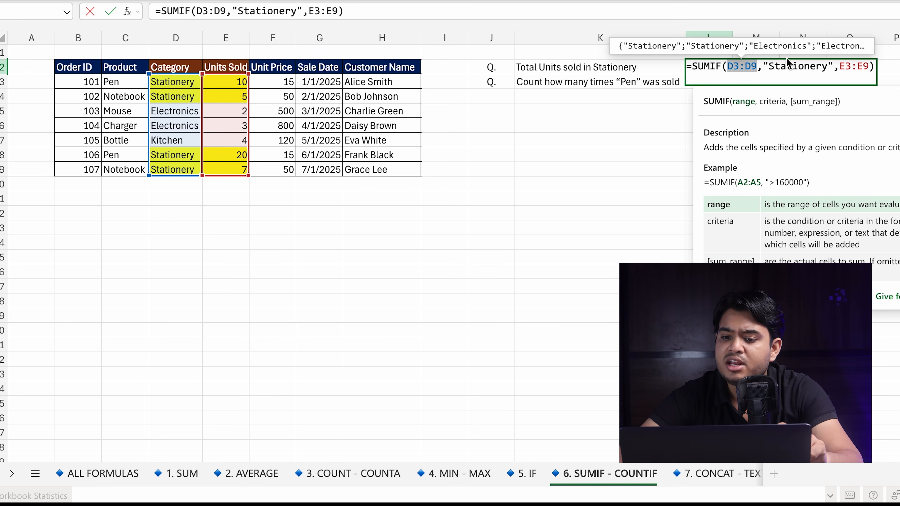
left_click(787, 66)
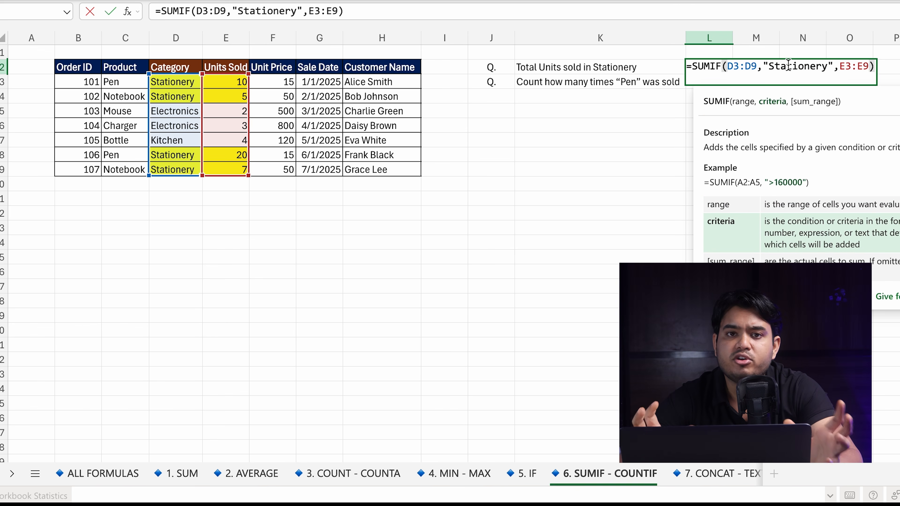
left_click_drag(767, 66, 828, 68)
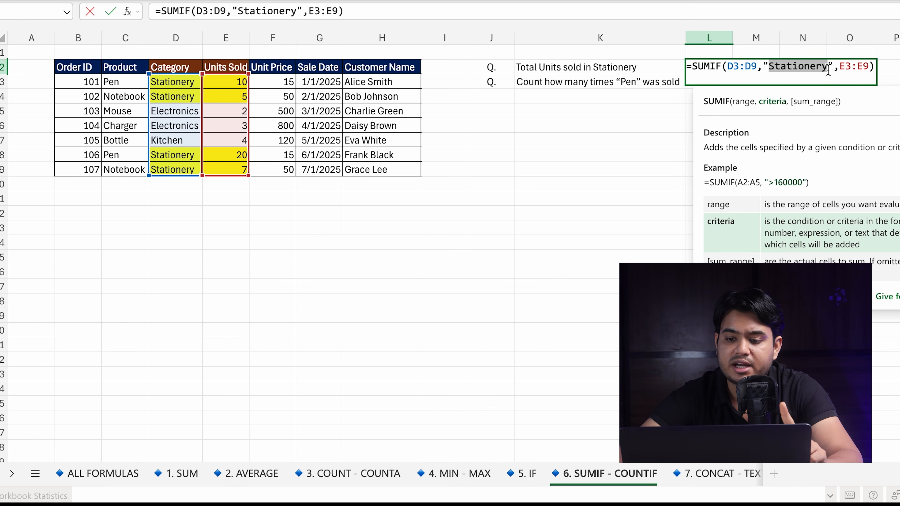
left_click(832, 67)
left_click_drag(840, 67, 866, 67)
left_click(868, 67)
mouse_move(791, 61)
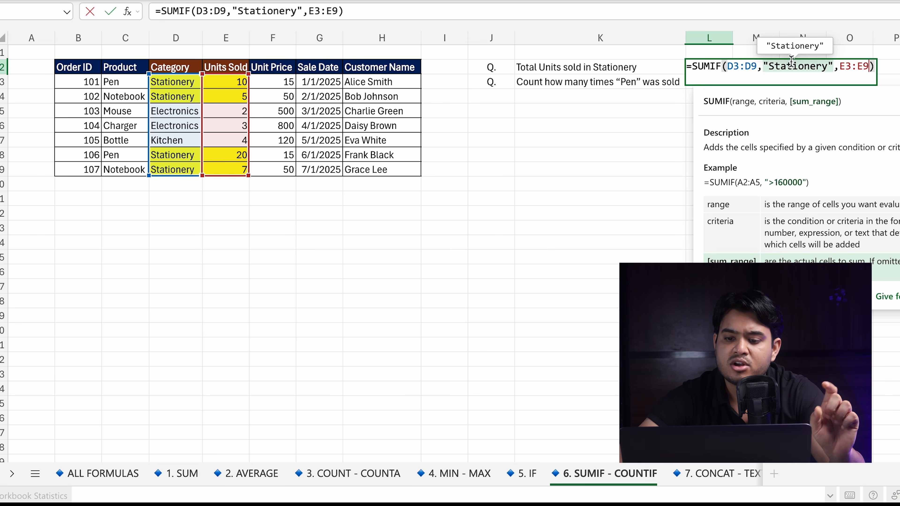
Step: Compare the criteria range D3:D9 with the sum range E3:E9 in the L2 formula and close it
left_click(728, 67)
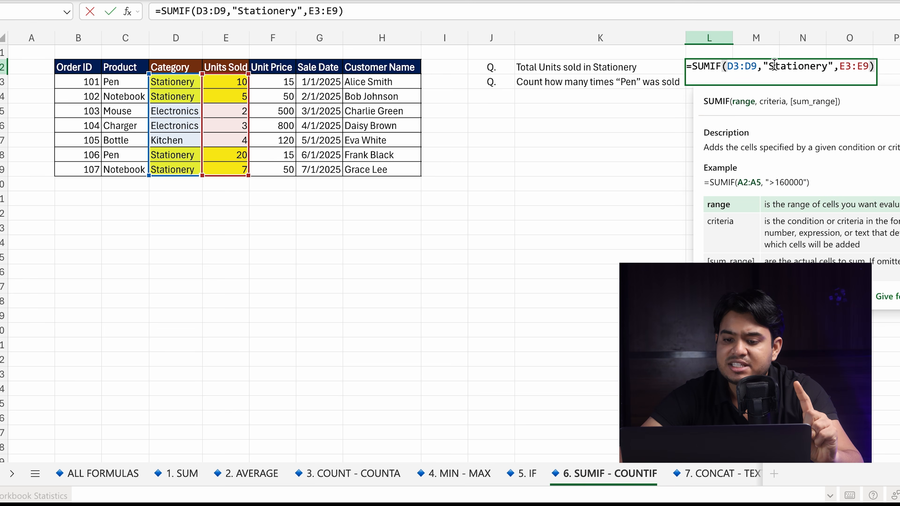
left_click(798, 66)
left_click(721, 68)
left_click_drag(723, 67, 756, 67)
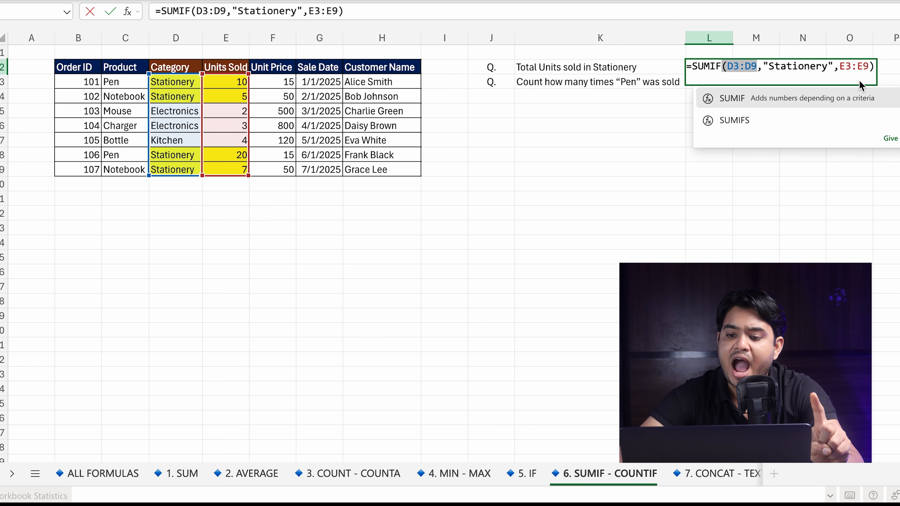
left_click_drag(843, 67, 867, 67)
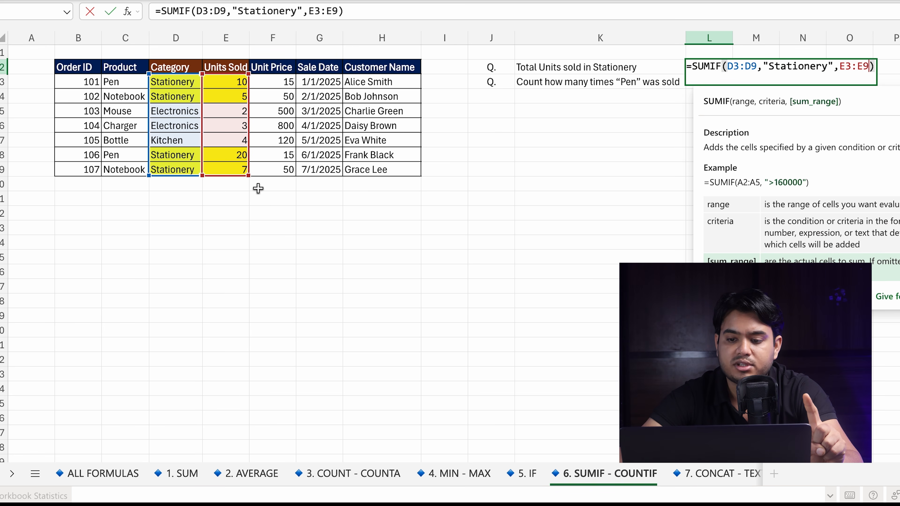
left_click(874, 66)
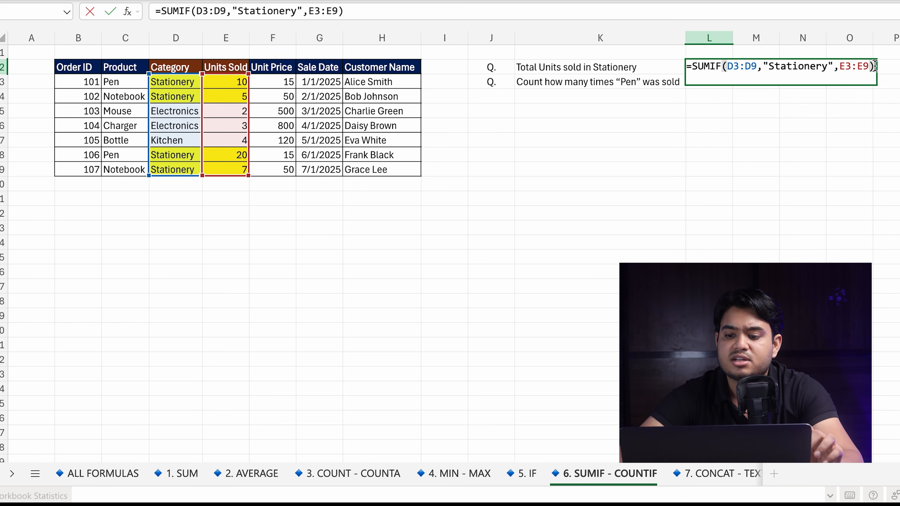
key("Return")
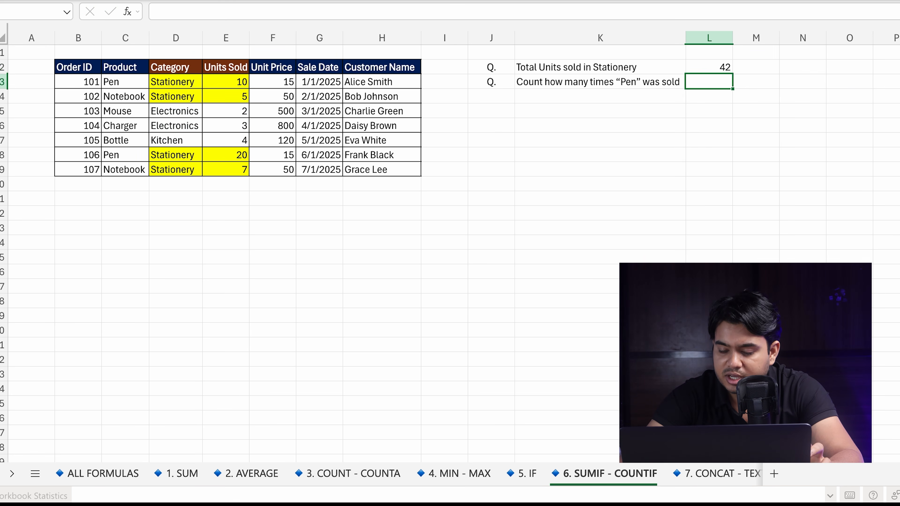
left_click(716, 66)
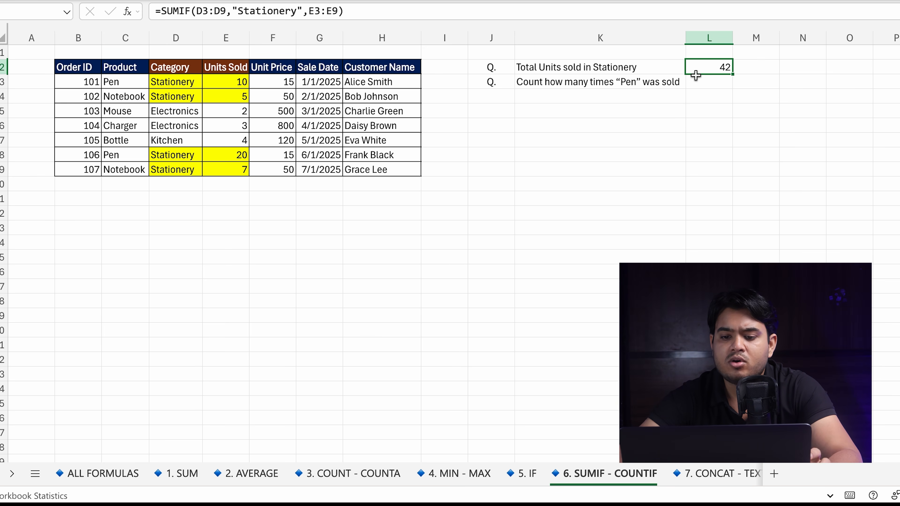
Step: Answer the "Pen" question in L3 with the formula =COUNTIF(C3:C9,"Pen")
left_click(694, 79)
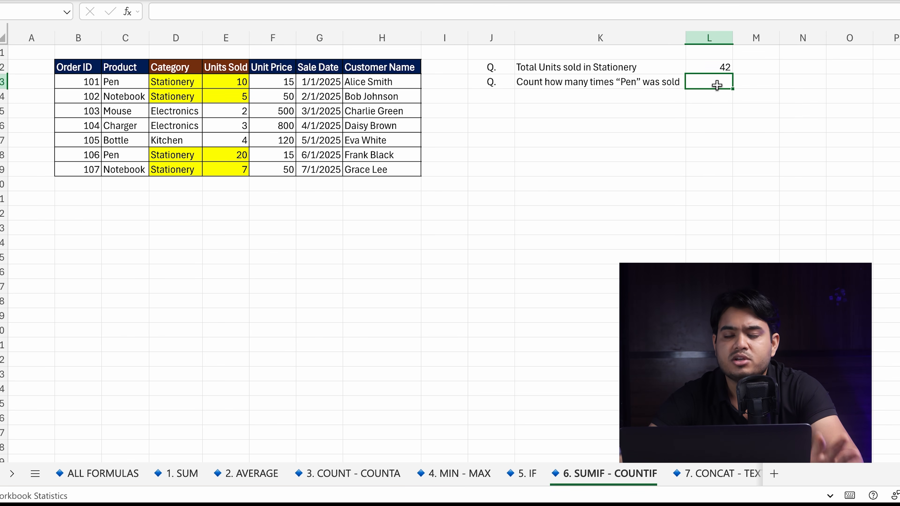
type("=coun")
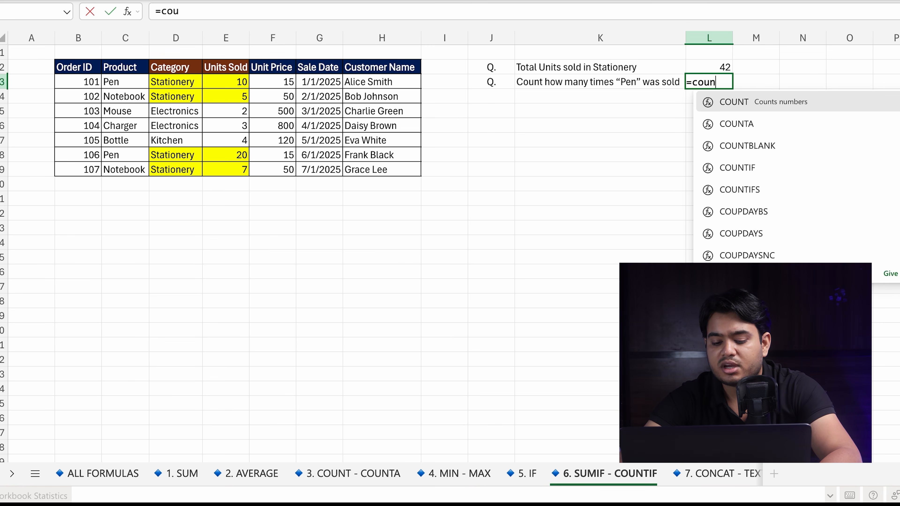
type("tif")
double_click(755, 101)
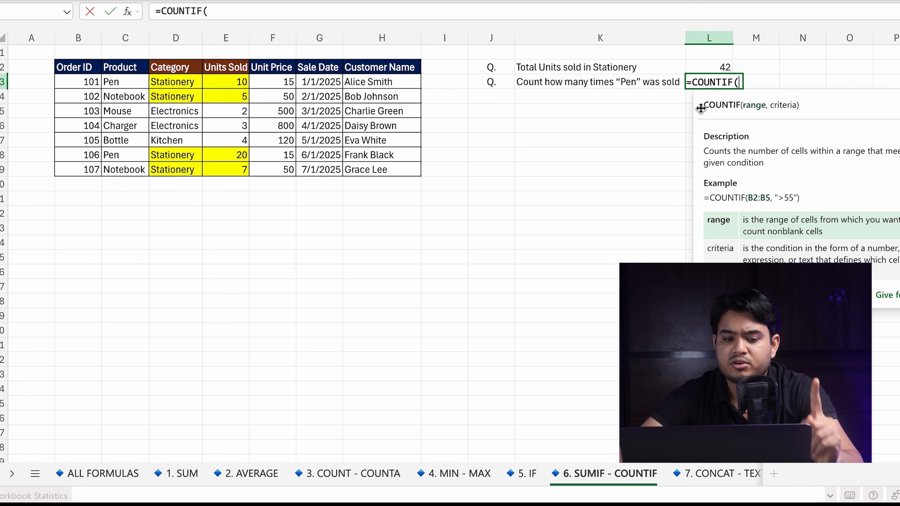
left_click_drag(184, 81, 177, 155)
left_click_drag(128, 82, 128, 170)
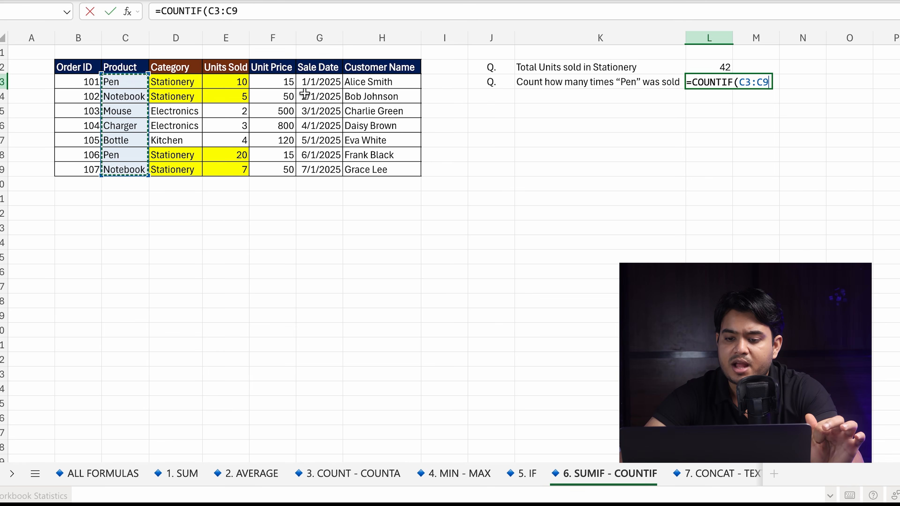
type(",")
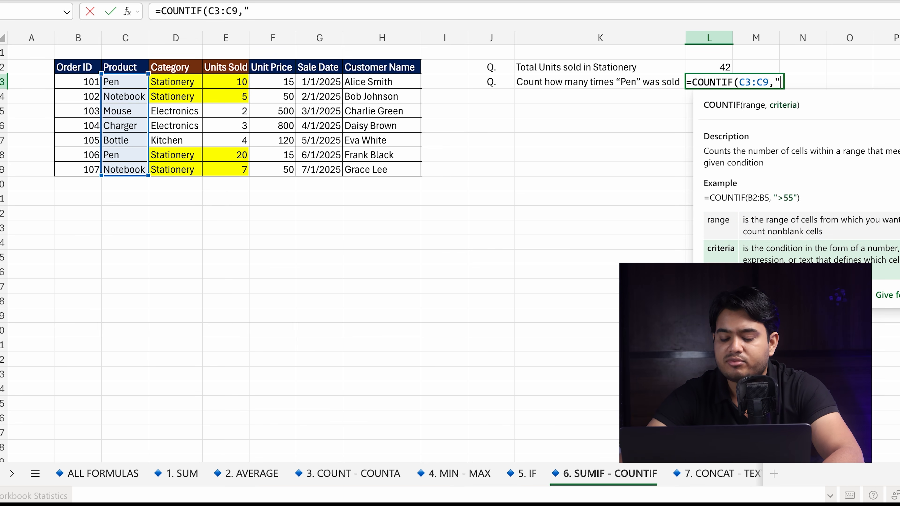
type("\"Pen")
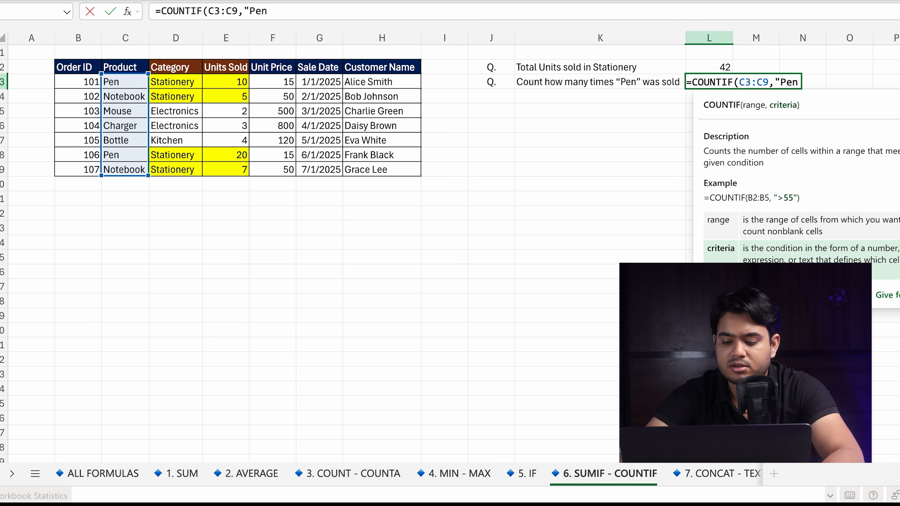
type("\"")
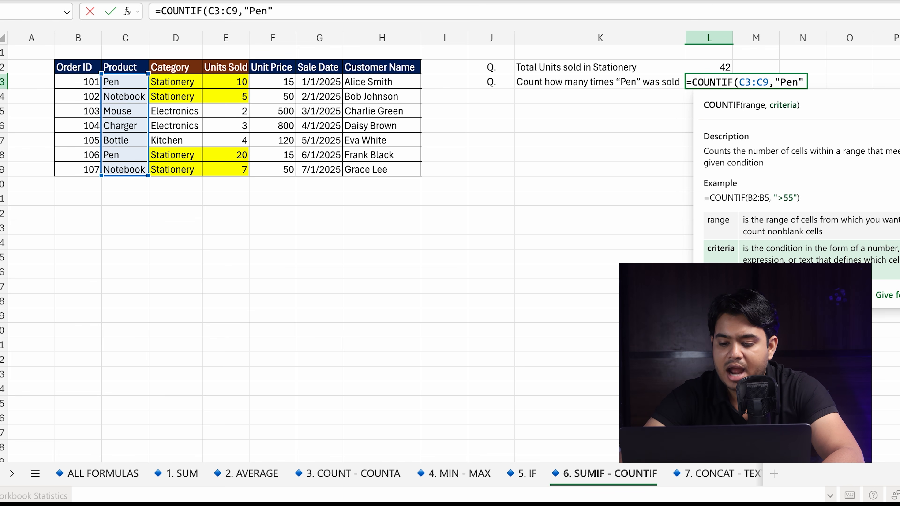
type(")")
key("Return")
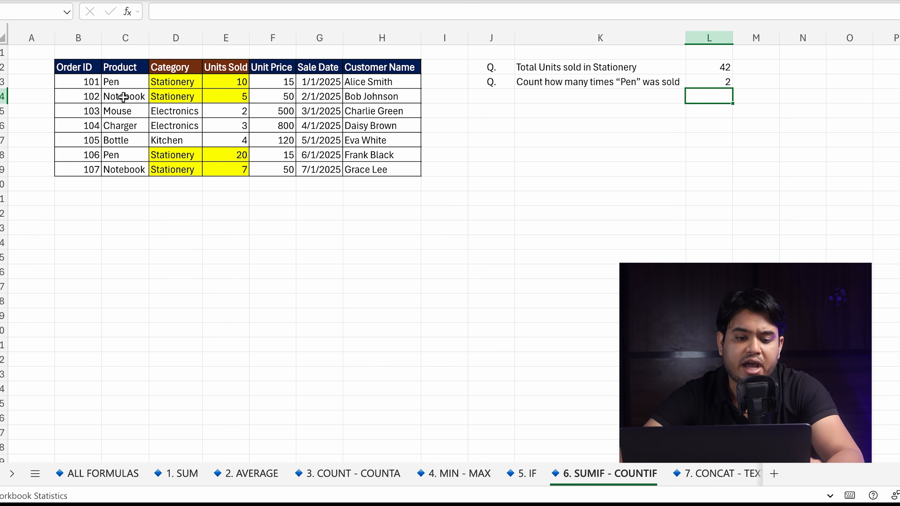
Step: Highlight the two Pen cells C3 and C8 in the Product column with the fill Dark Green, Accent 3, Lighter 80%
left_click(123, 87)
left_click(124, 156, "ctrl")
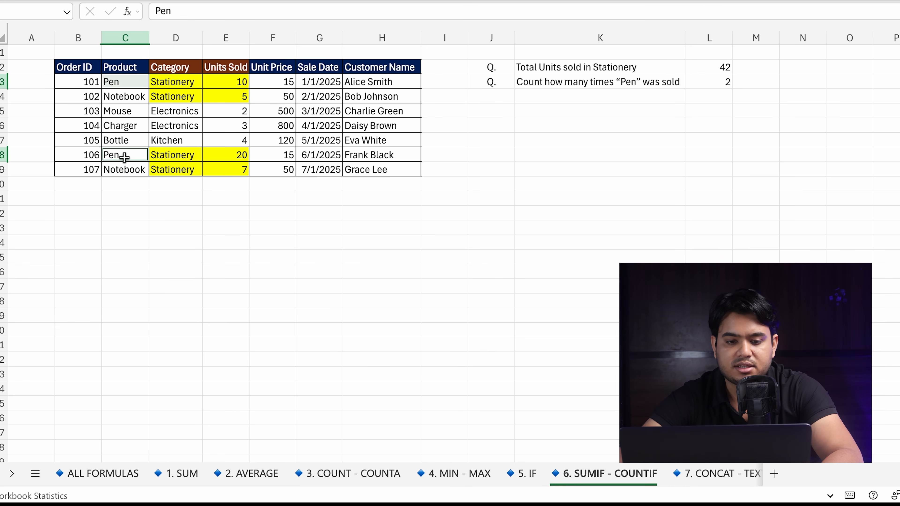
key("alt+h")
key("h")
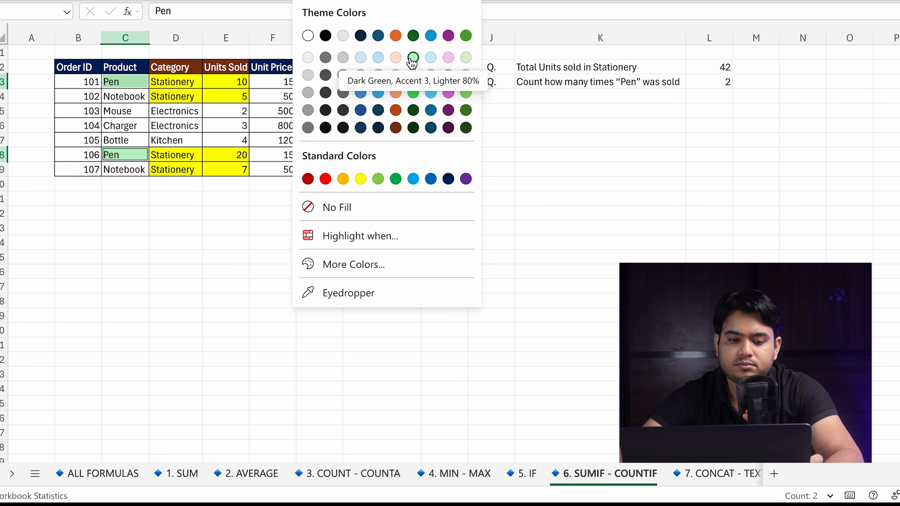
left_click(411, 60)
left_click(340, 234)
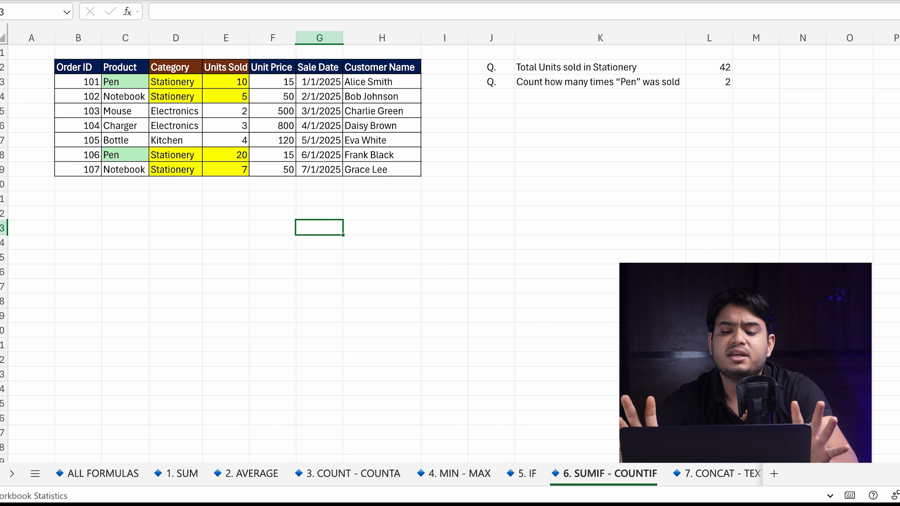
Step: Begin entering a formula starting with =CO in the empty cell L6
left_click(712, 121)
type("=CO")
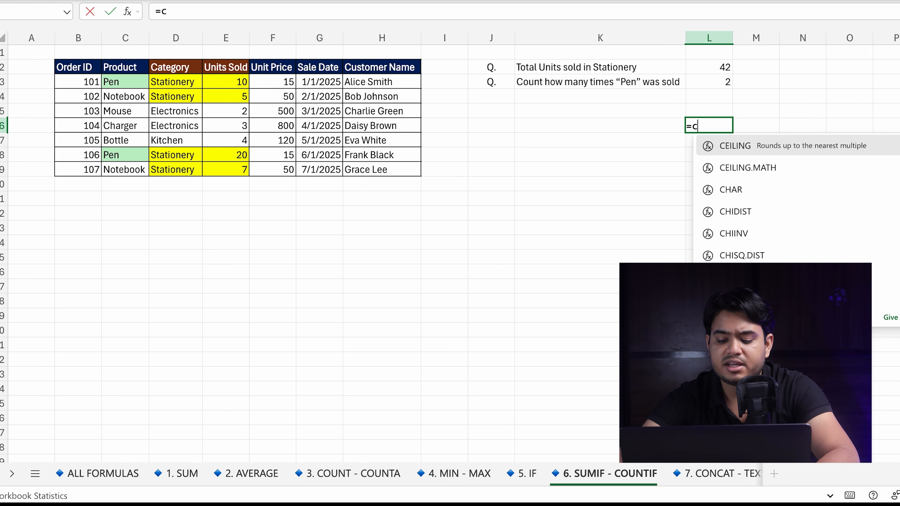
Step: Start a SUMIFS formula in L6 with the Unit Price cells F3:F9 as the sum range
key("BackSpace")
key("BackSpace")
type("sum")
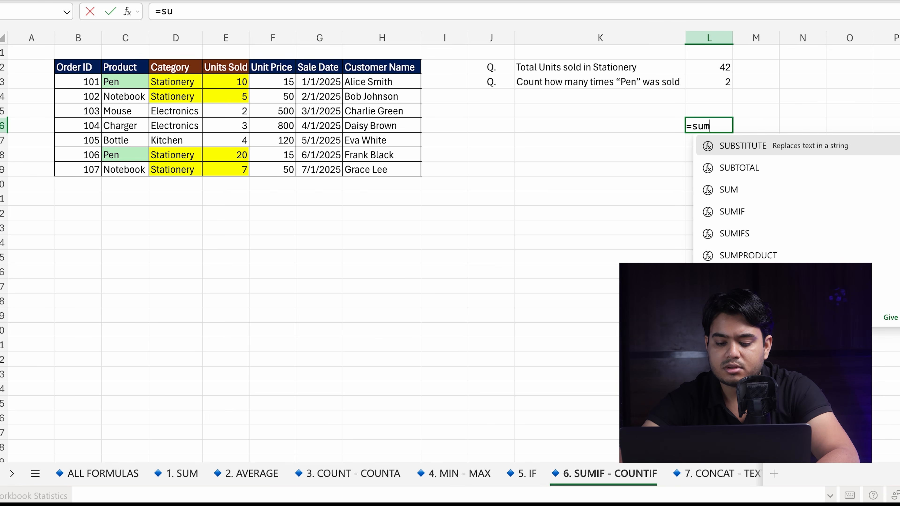
type("ifs")
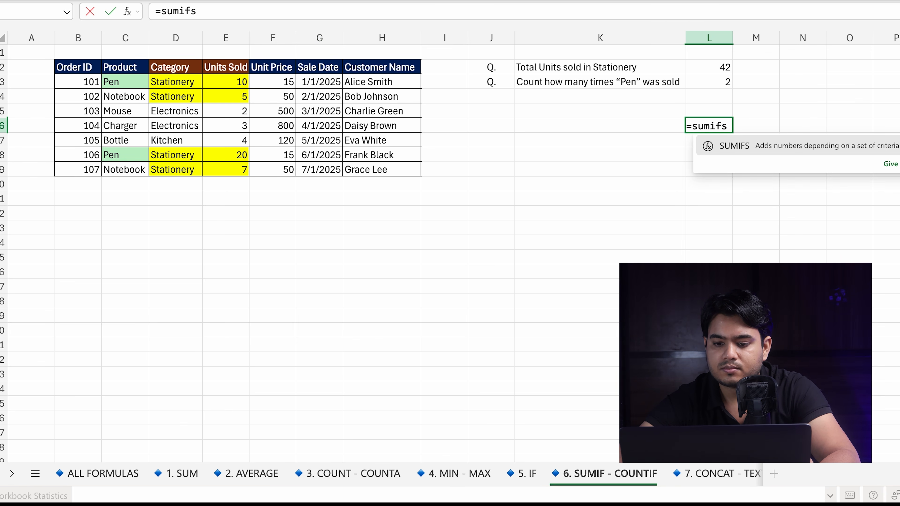
double_click(753, 145)
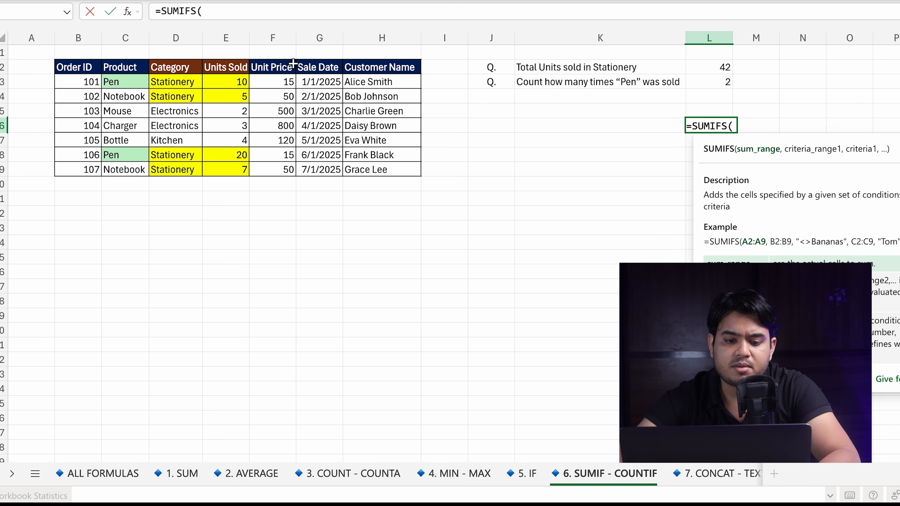
left_click(287, 80)
left_click_drag(287, 81, 287, 170)
type(",")
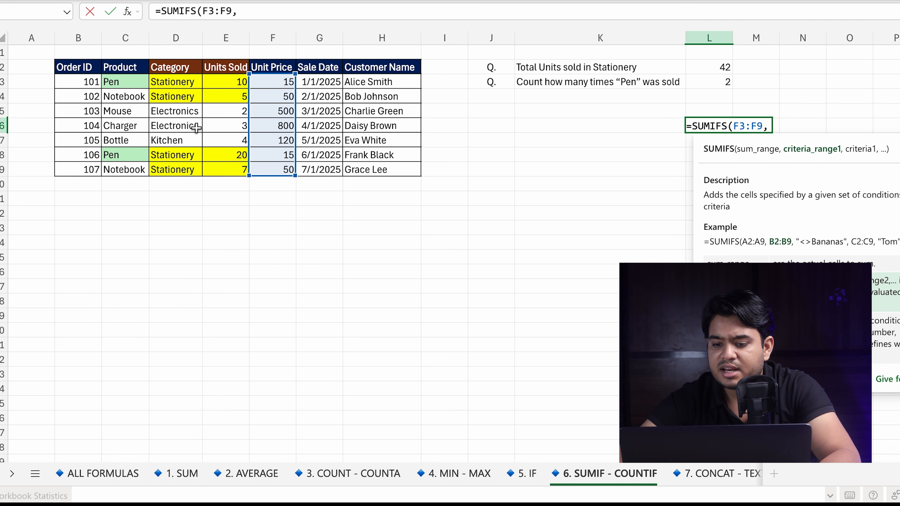
Step: Add the first SUMIFS condition: Category range D3:D9 with the criterion "Stationery"
left_click_drag(173, 82, 178, 173)
type(",")
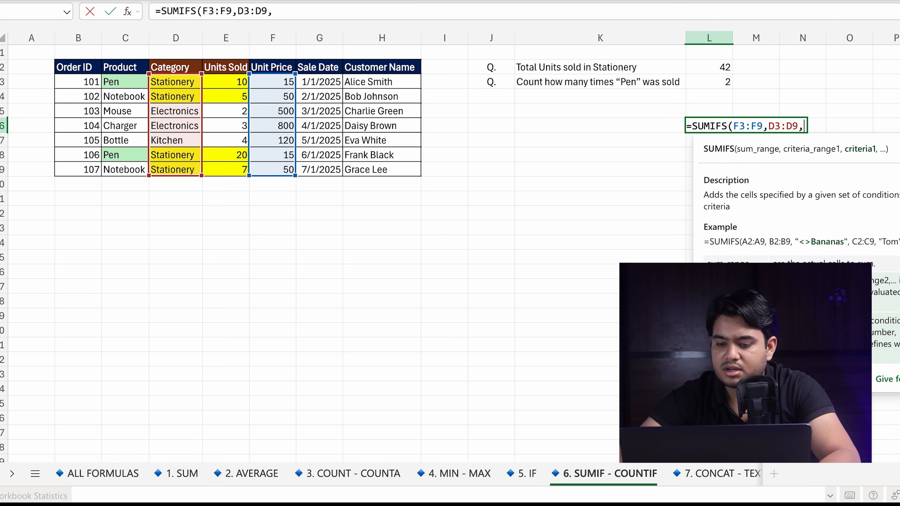
type("\"")
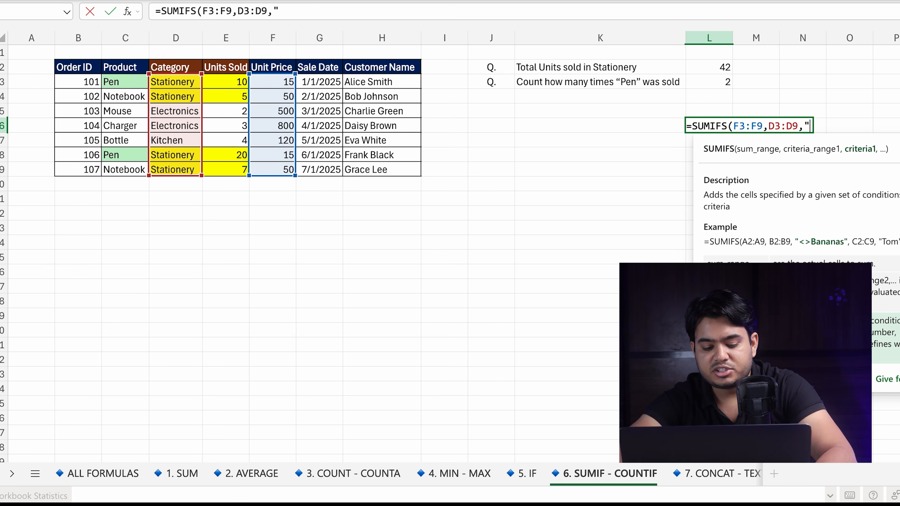
type("Sa")
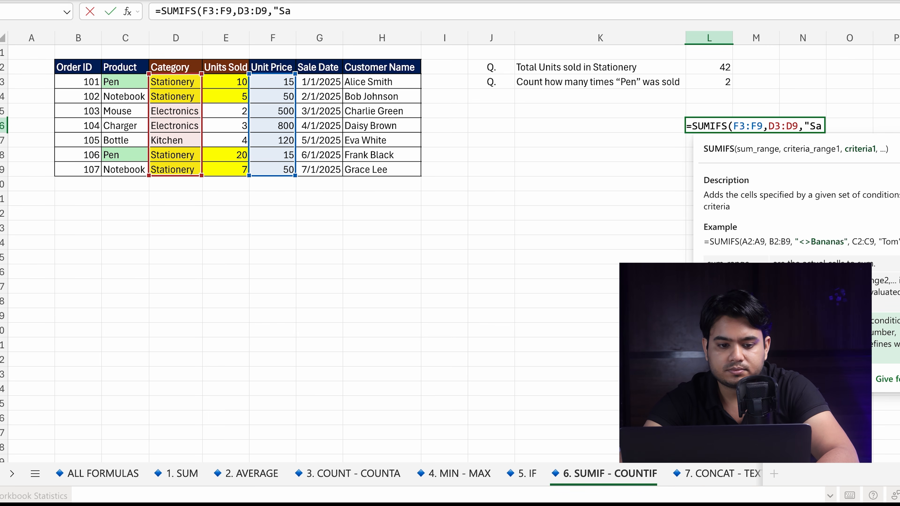
key("BackSpace")
type("ta")
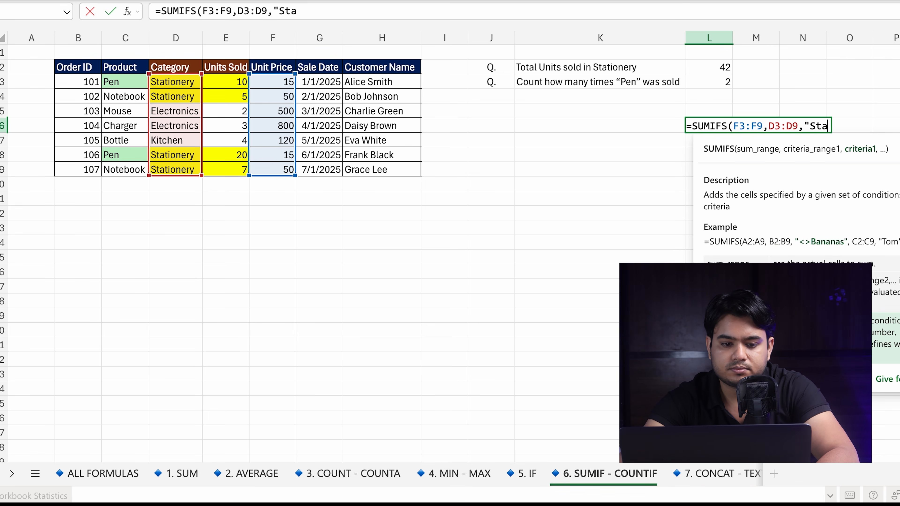
type("t")
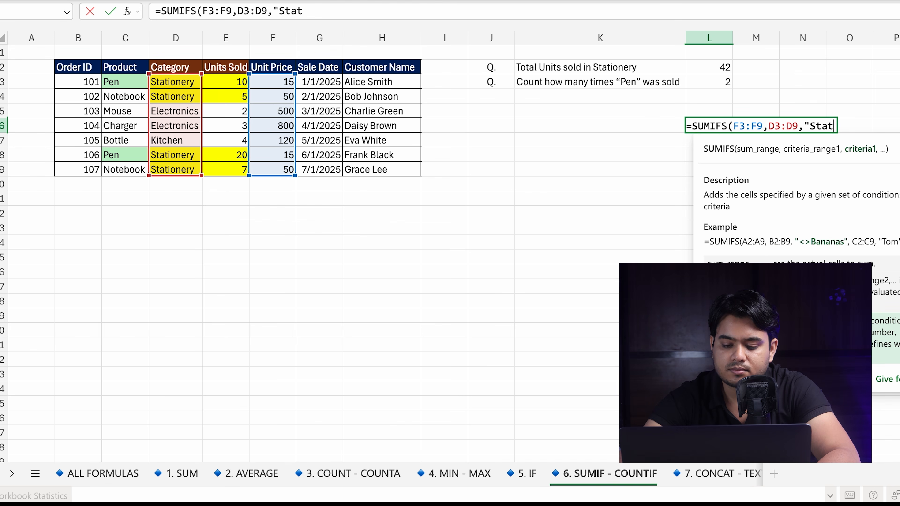
type("ionery")
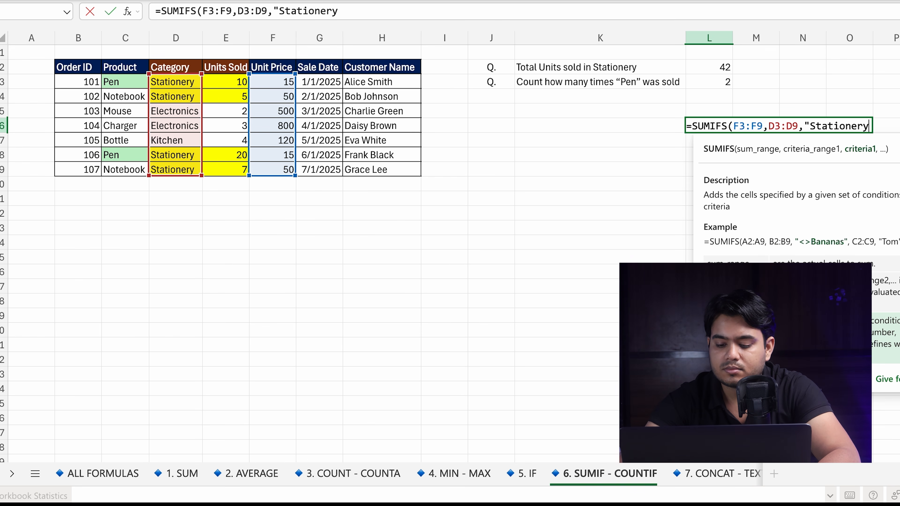
type("\",")
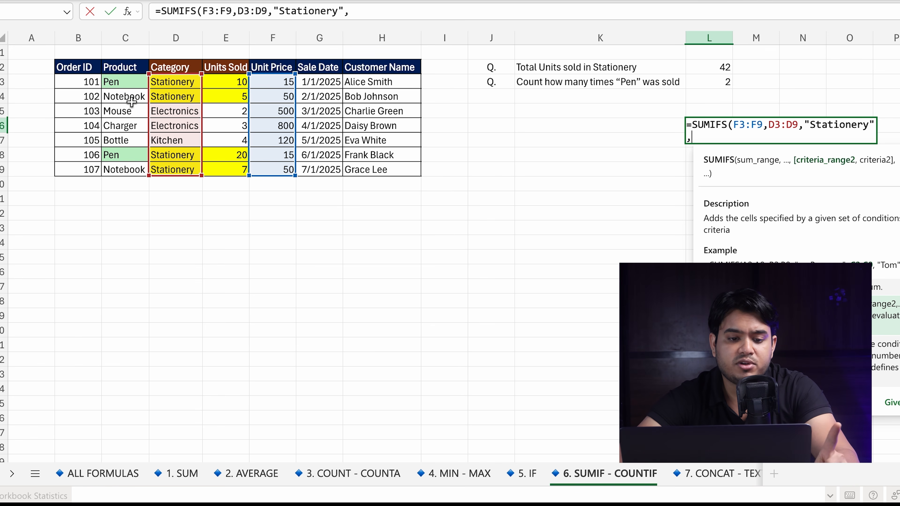
Step: Add the second SUMIFS condition, Product range C3:C9 with the criterion "Notebook", and complete the formula in L6
left_click_drag(125, 83, 122, 162)
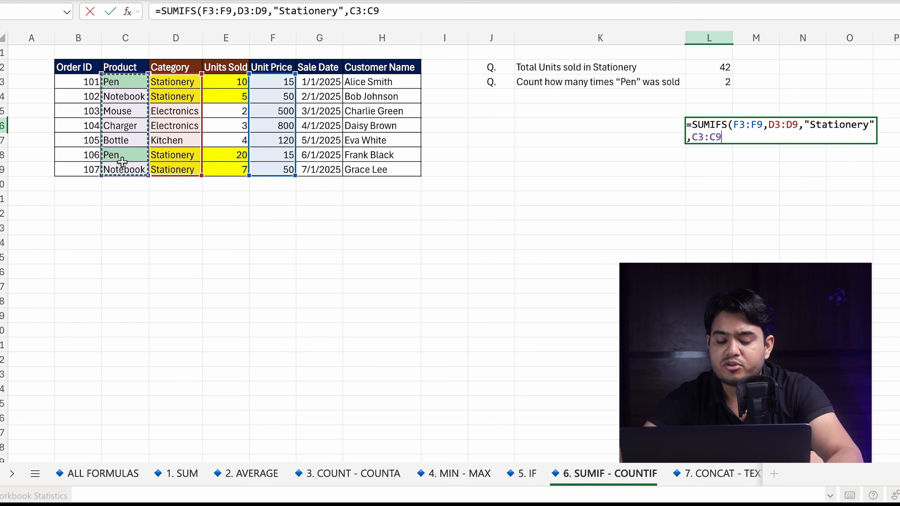
type(",")
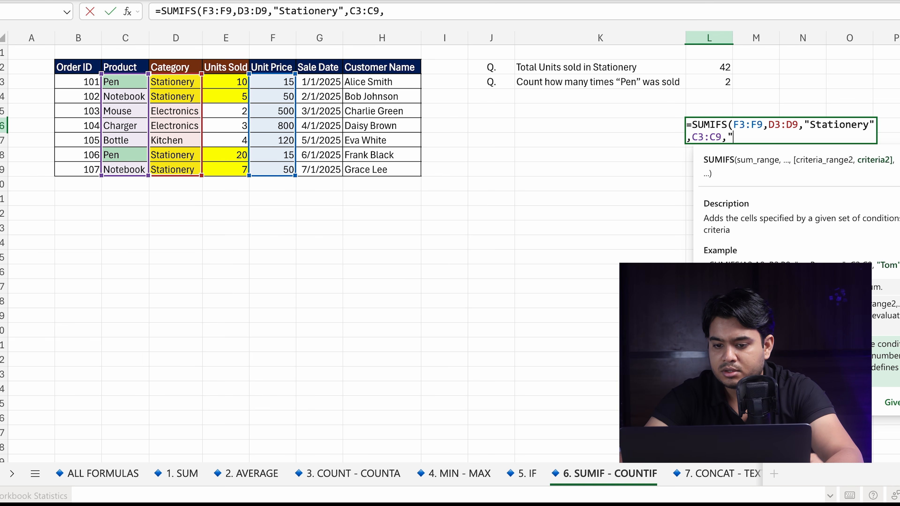
type("\"Notebook")
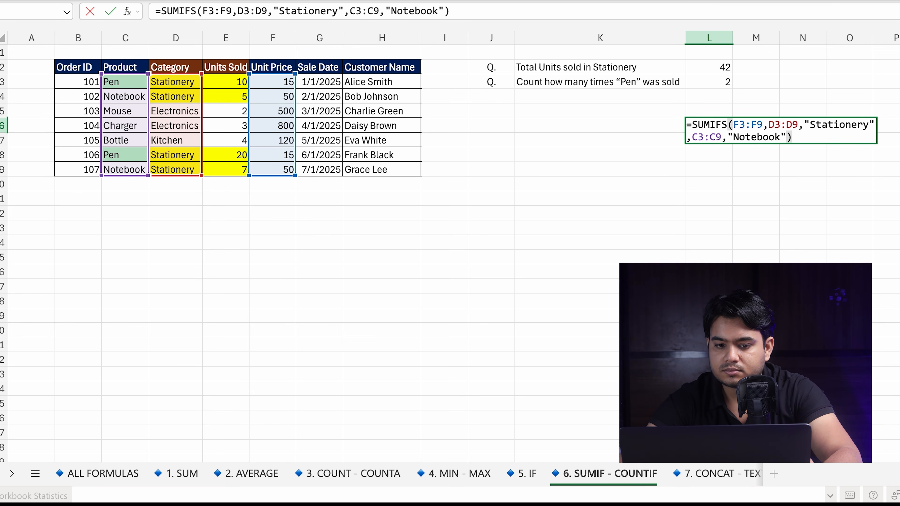
key("Return")
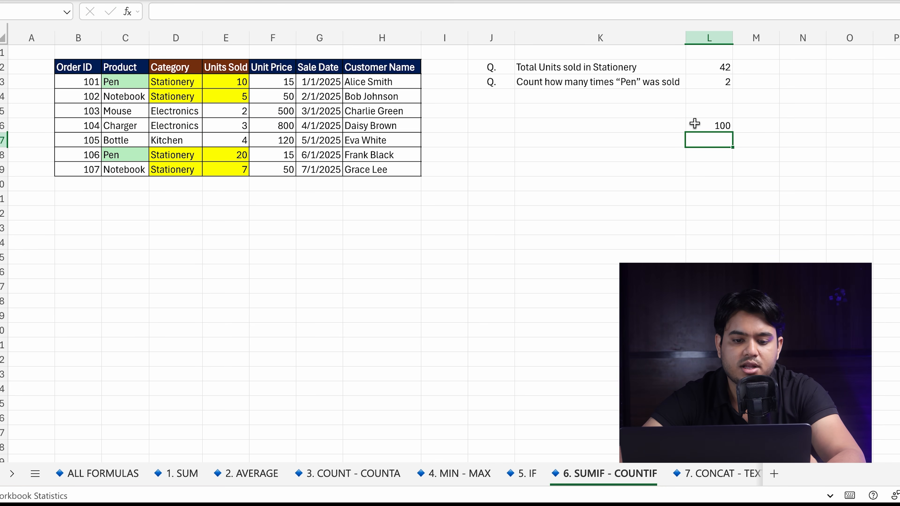
left_click(694, 194)
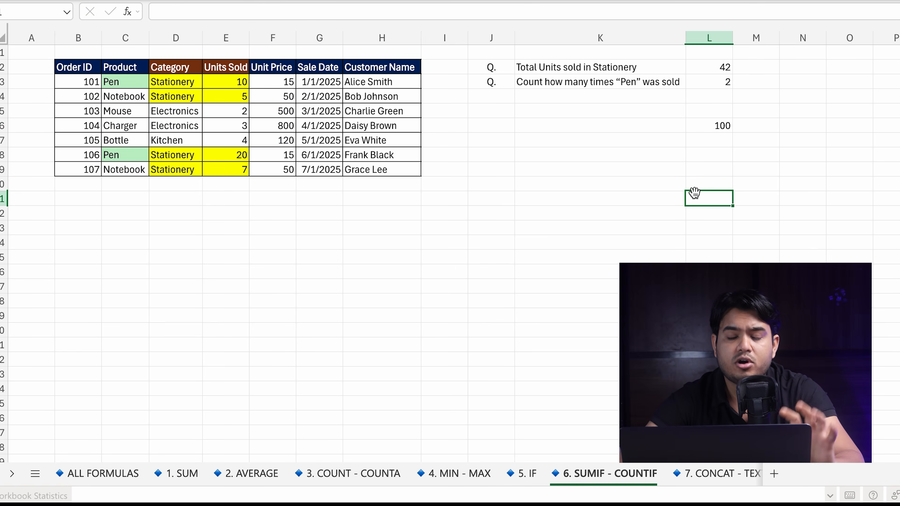
left_click(715, 127)
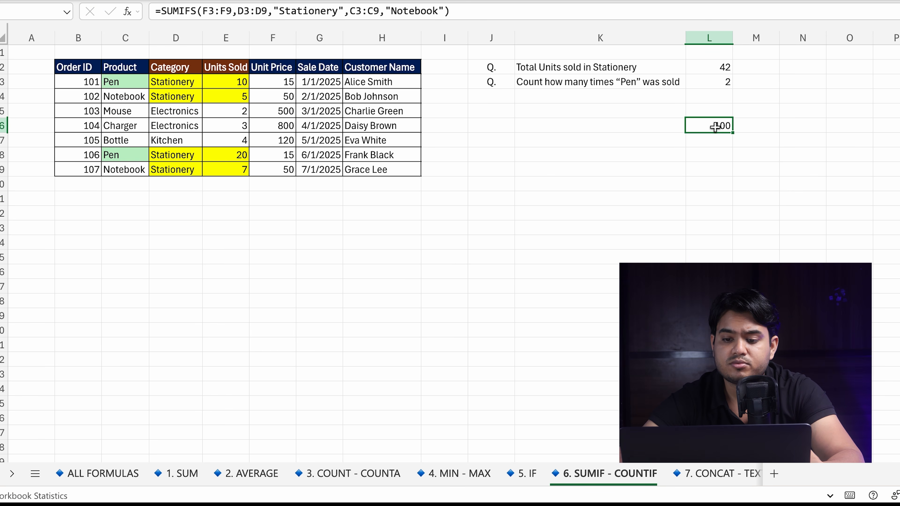
Step: Enter the description "Calculate the sum of unit prices of notebooks sold in statenory category" in K6
left_click(607, 129)
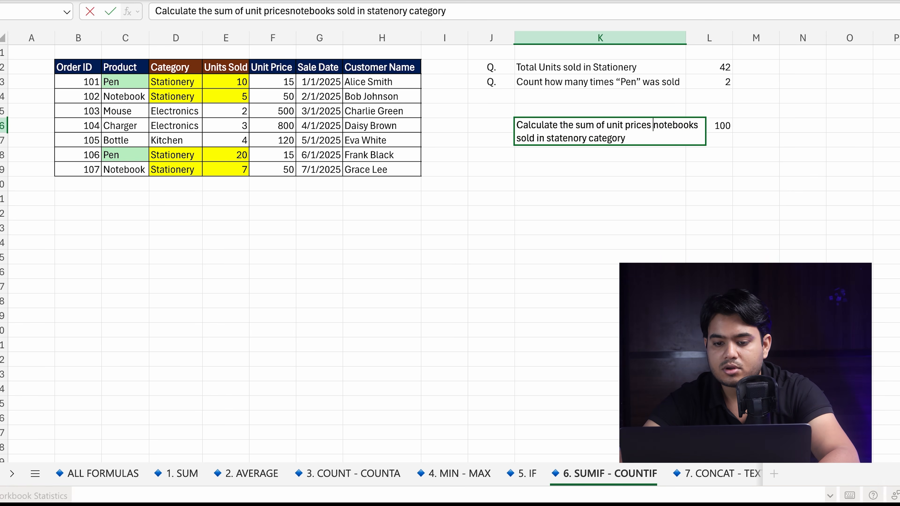
type("of")
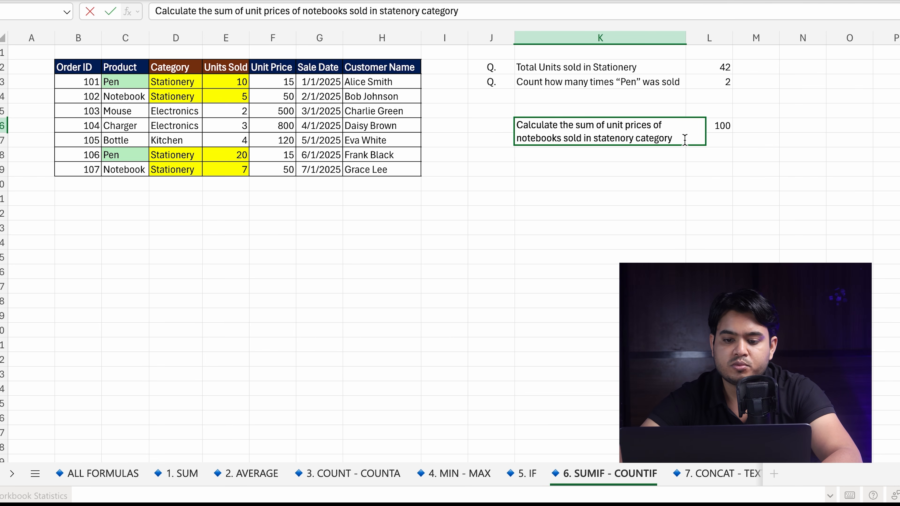
left_click(648, 206)
left_click(640, 136)
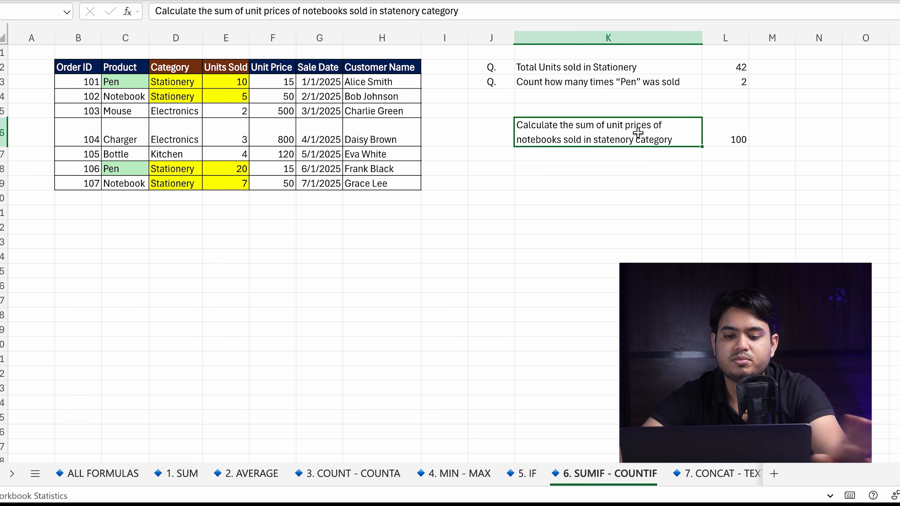
Step: Review the SUMIFS formula in L6 and its highlighted ranges against the question in K6
double_click(728, 138)
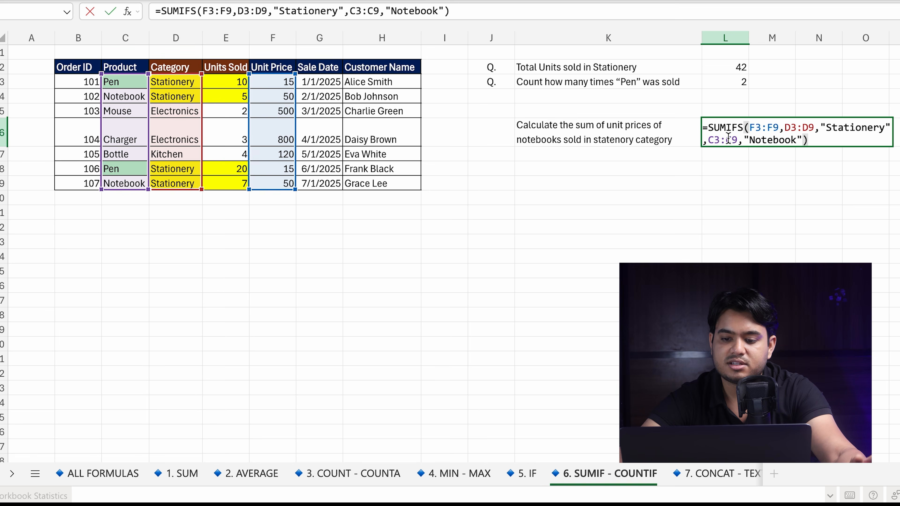
left_click(612, 126)
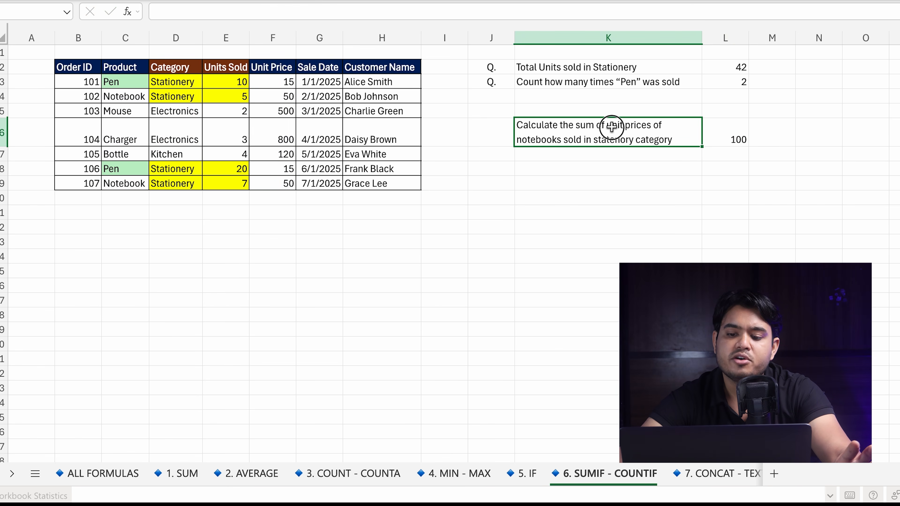
left_click(707, 137)
double_click(707, 137)
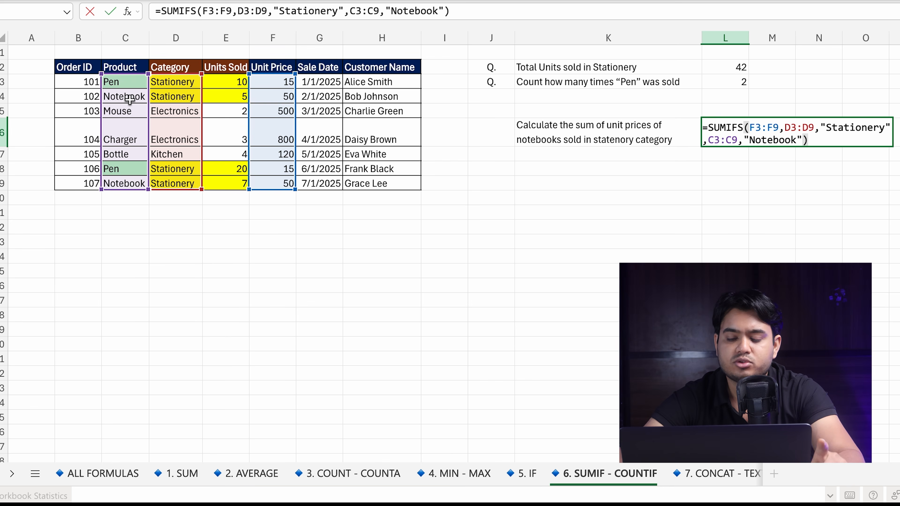
key("Return")
Step: Enter the heading "Find Sum of Unit Price" in K11
left_click(688, 213)
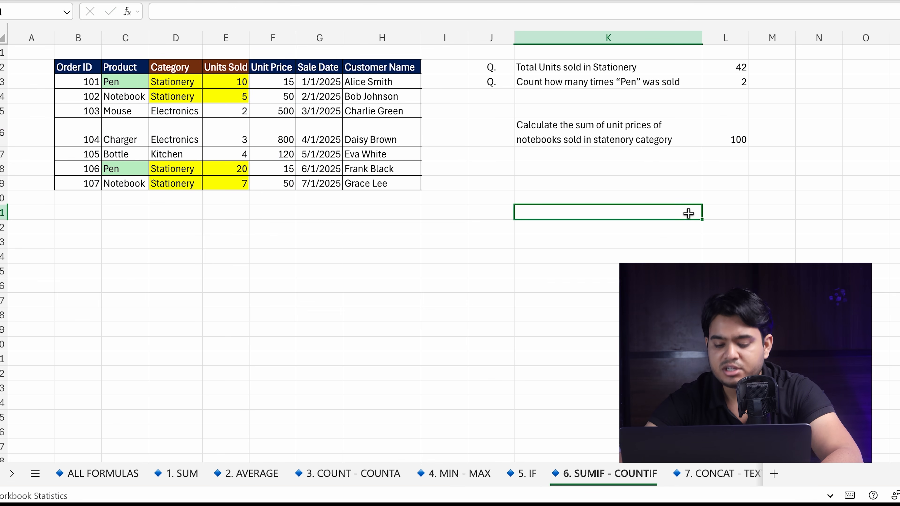
type("Find Sum of Units")
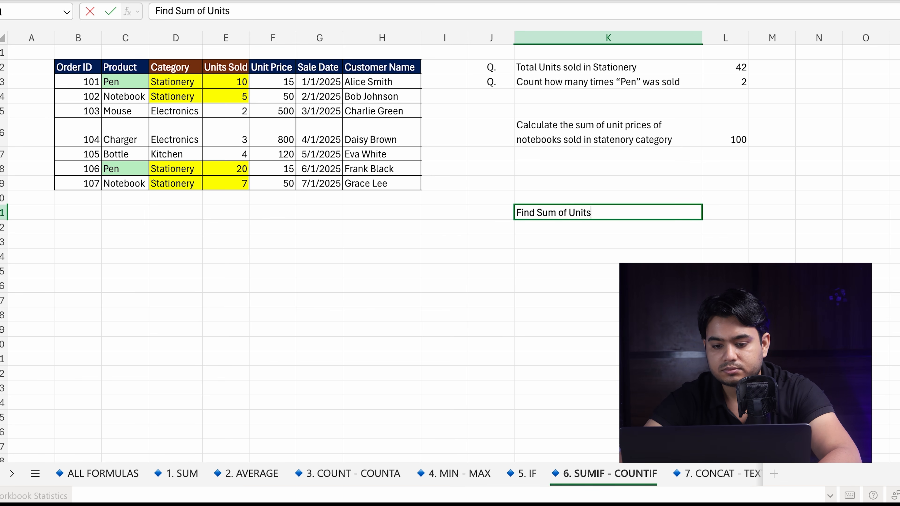
key("Return")
type("Price")
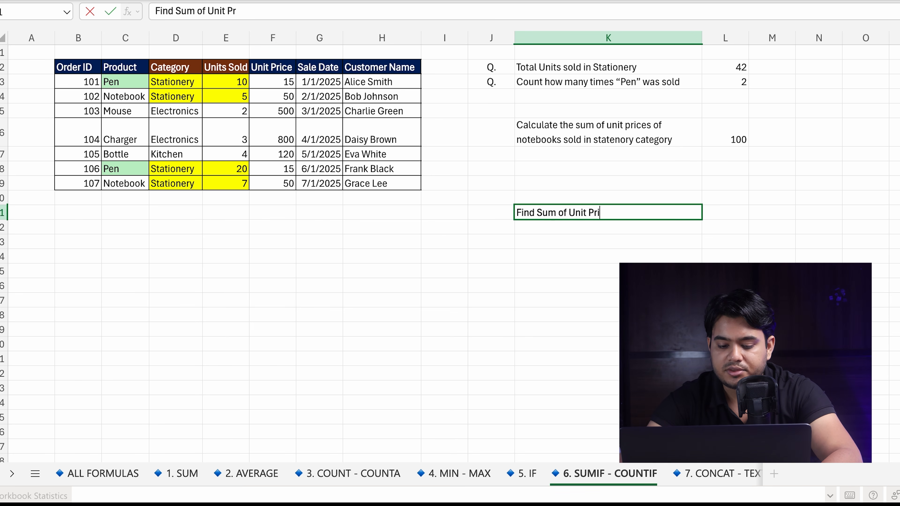
key("Return")
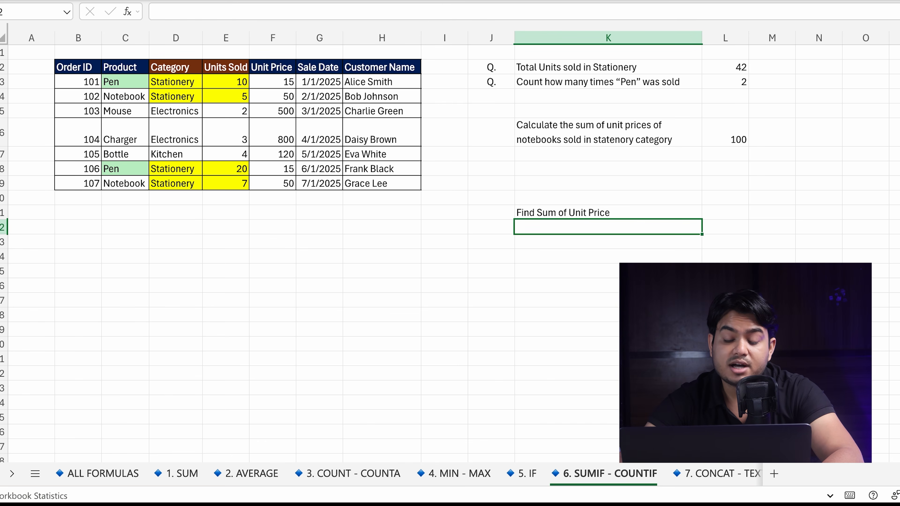
Step: Enter the first condition note "Category - Stationery" in K12
type("Cate")
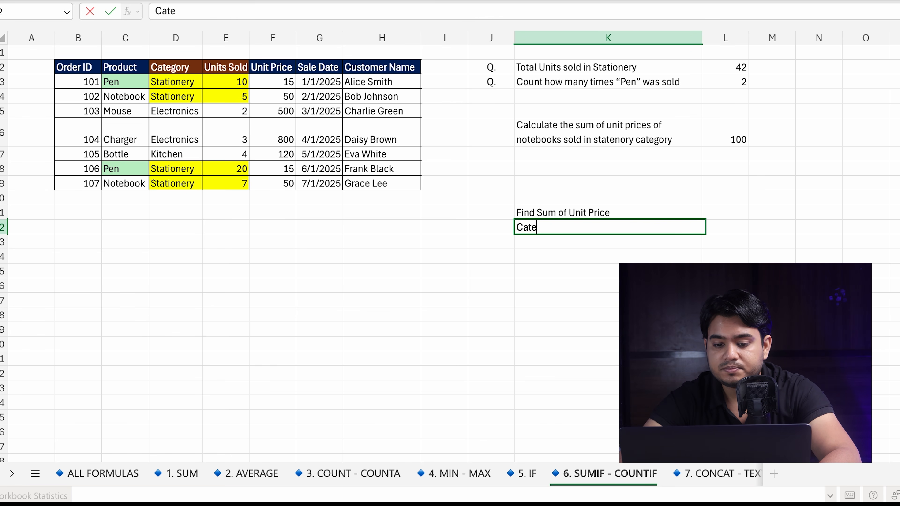
type("gory ")
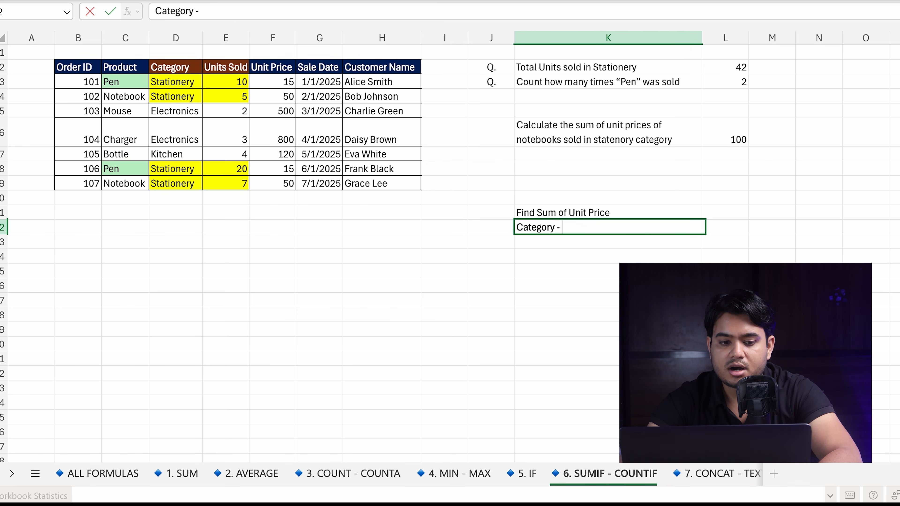
type("- Stationery")
key("Return")
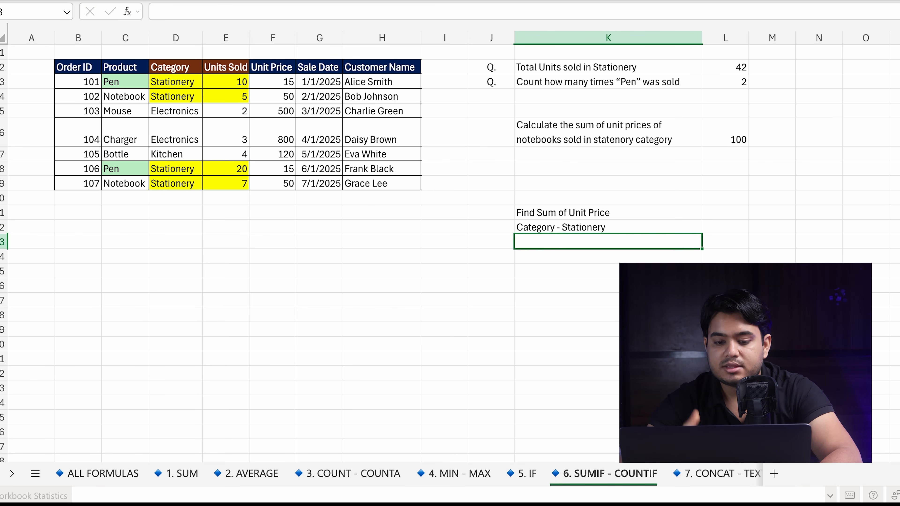
Step: Enter the second condition note "Product - Notebook" in K13
type("P")
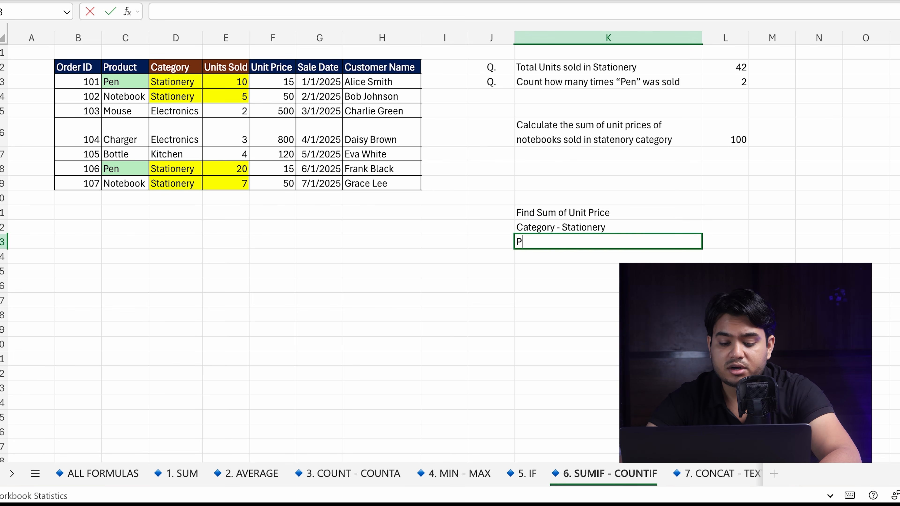
type("roduc")
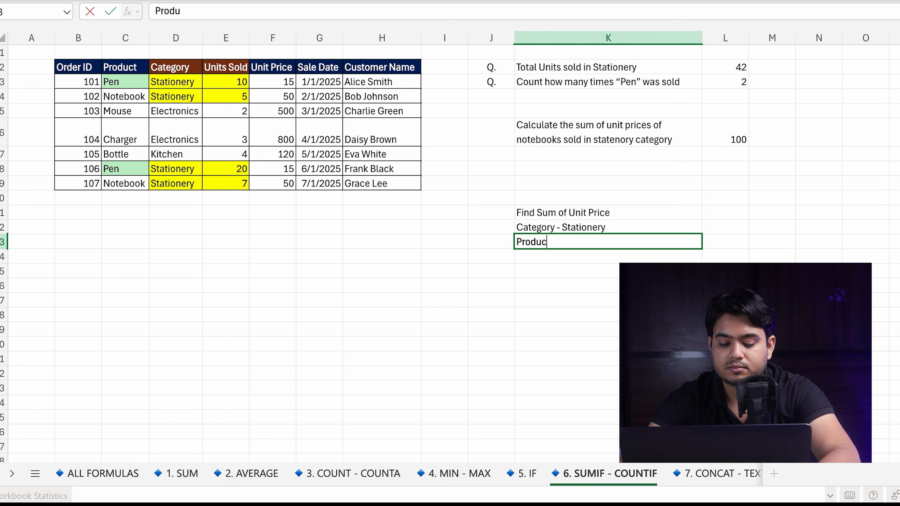
type("t -")
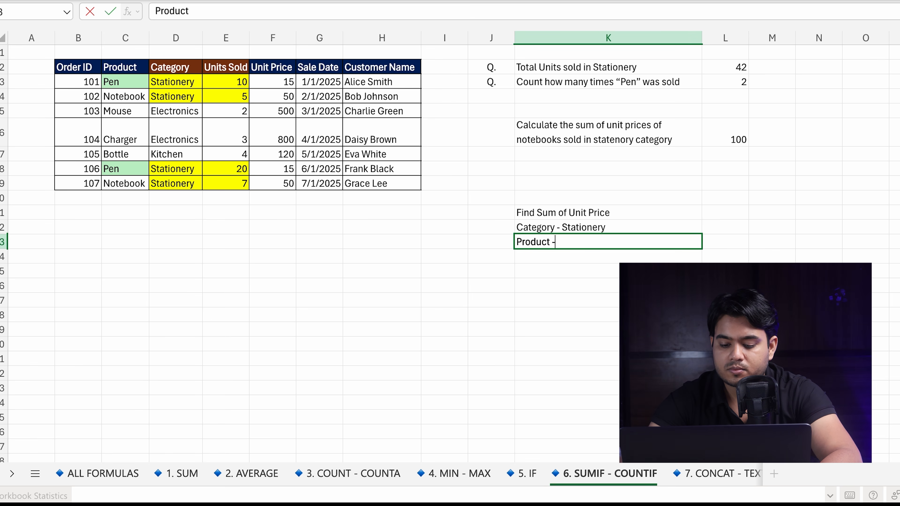
type(" Notebook")
key("Return")
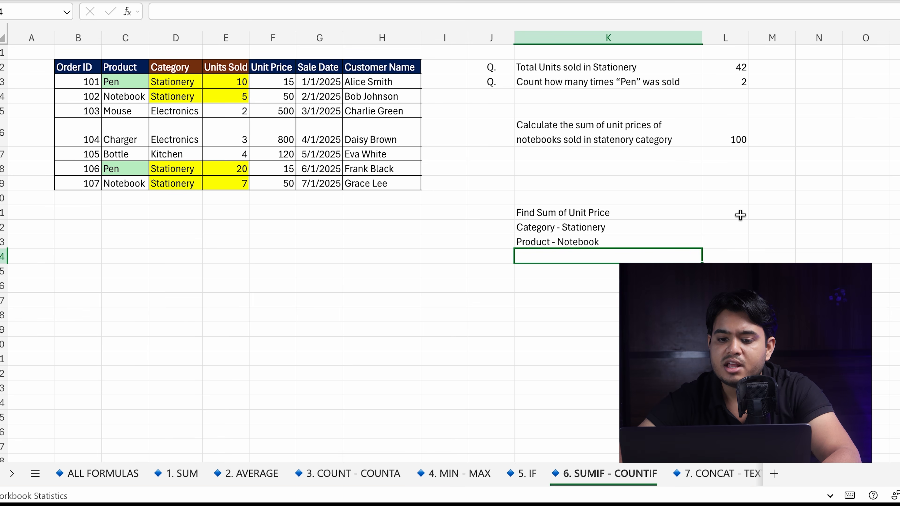
Step: Review the SUMIF formula in L2 and its ranges against the conditions listed in K11:K13
left_click(744, 71)
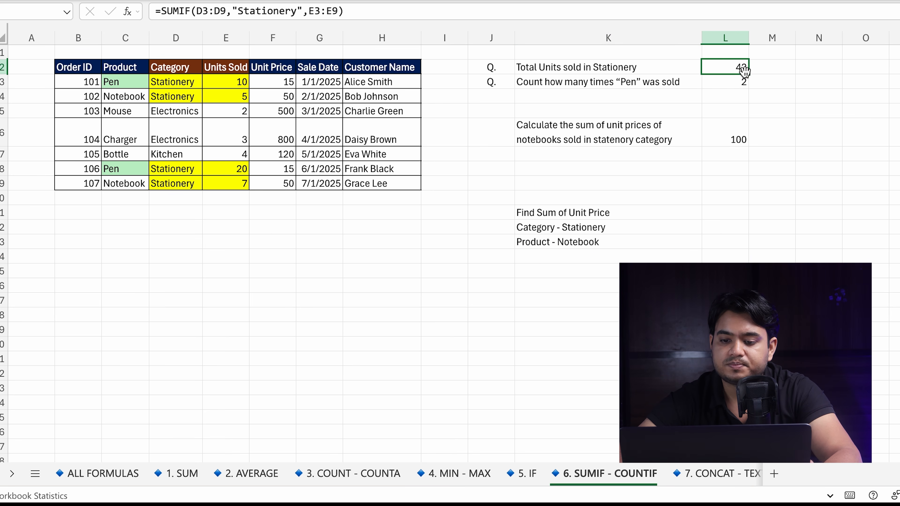
double_click(743, 66)
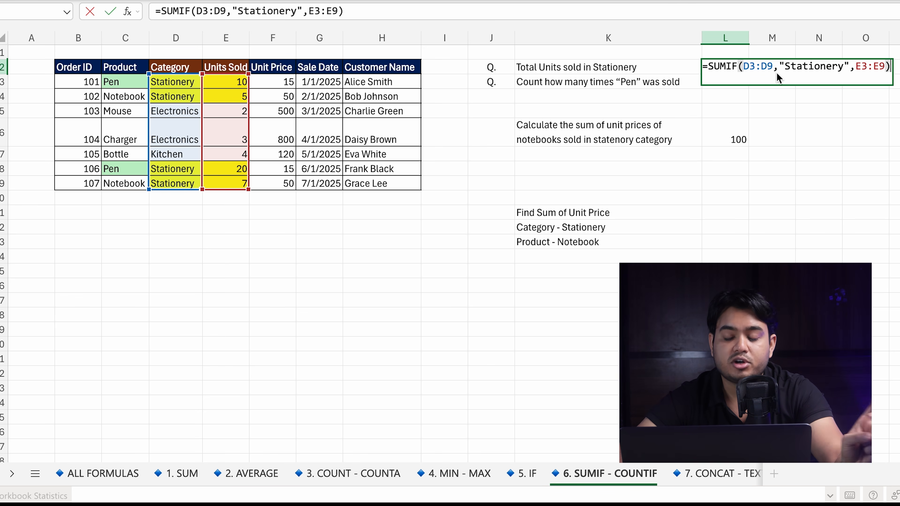
left_click(765, 67)
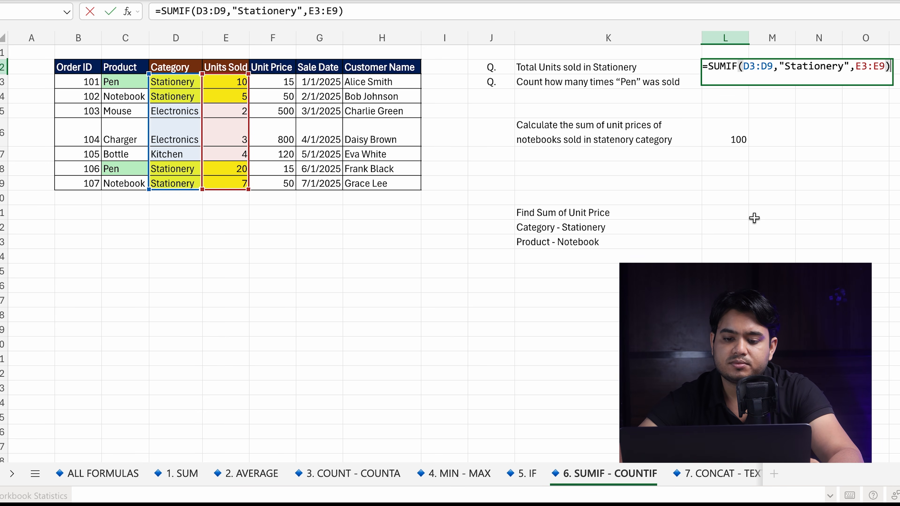
left_click(751, 241)
left_click_drag(624, 209, 624, 245)
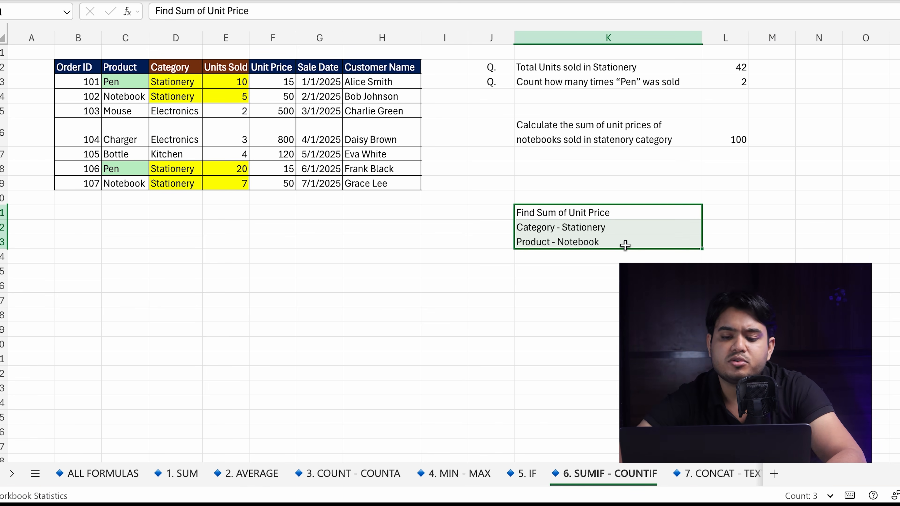
left_click(583, 286)
left_click_drag(579, 203, 577, 251)
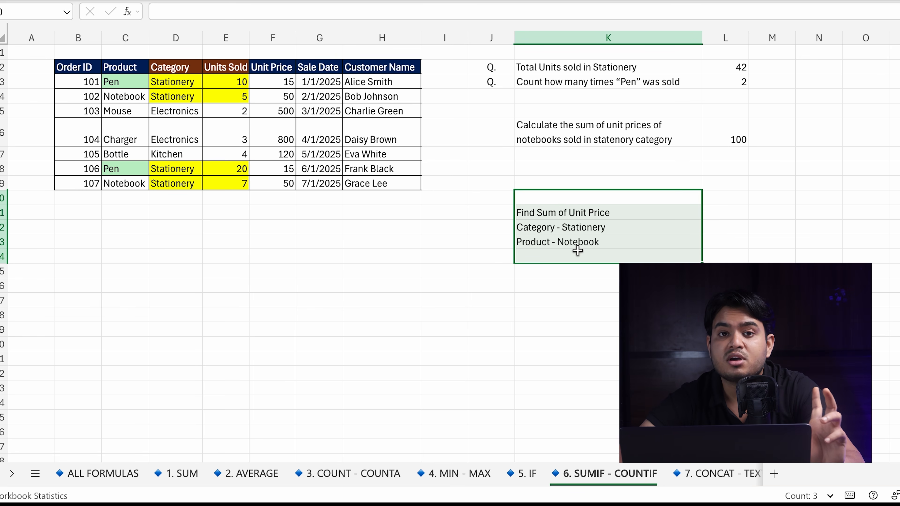
Step: On the "7. CONCAT - TEXTJOIN" sheet, enter a CONCAT formula in J3 joining H3, D3 and C3
key("ctrl+Page_Down")
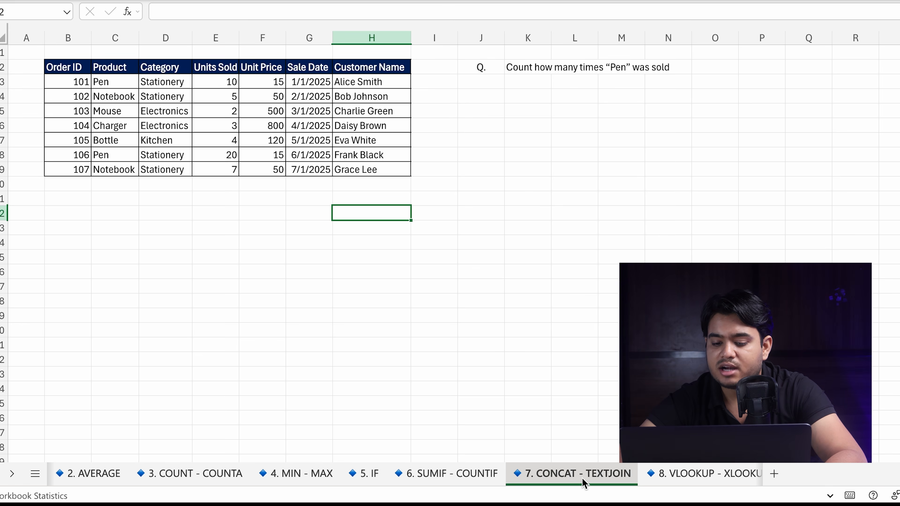
left_click(469, 82)
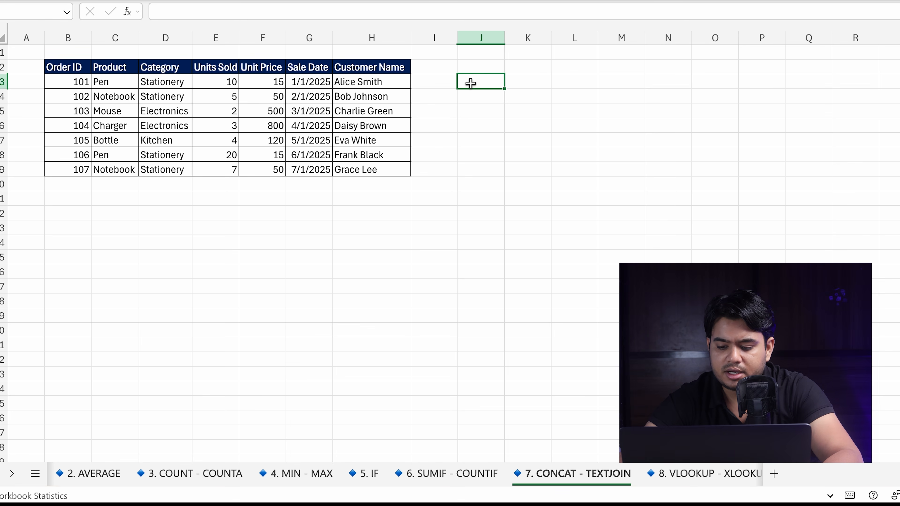
type("=conc")
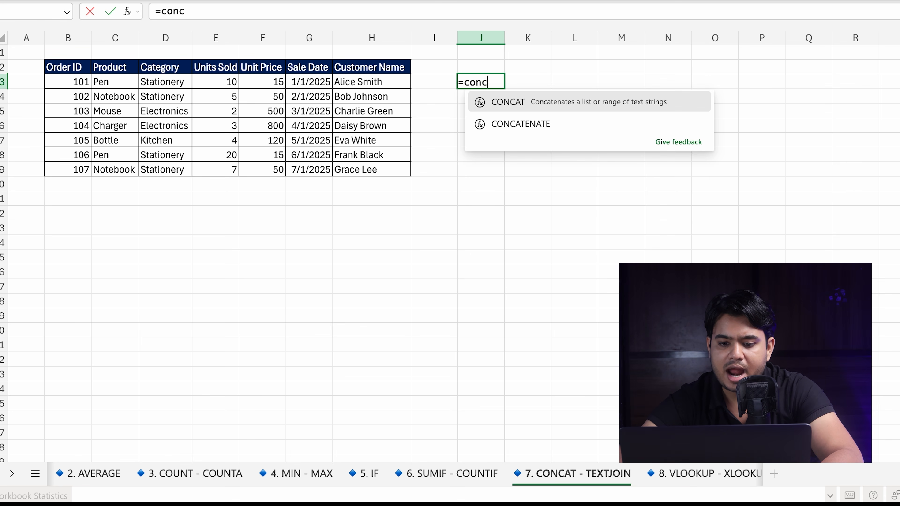
double_click(525, 105)
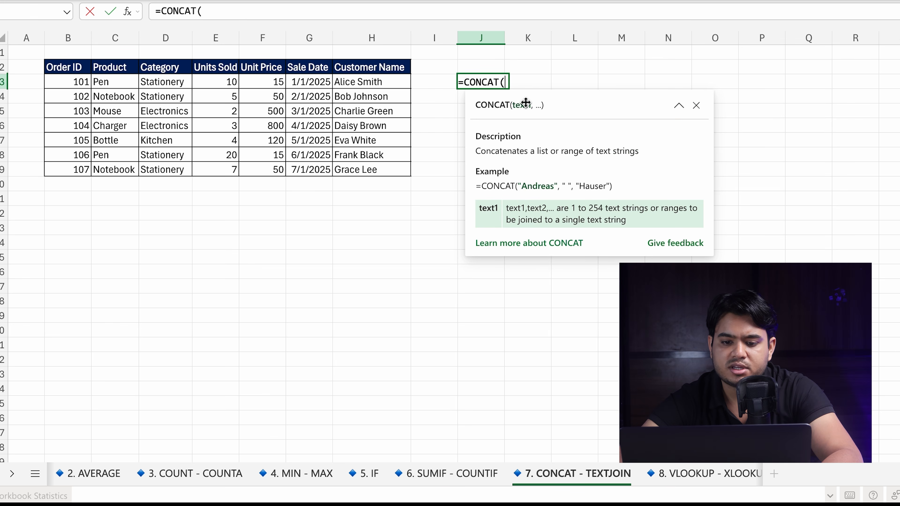
left_click(388, 83)
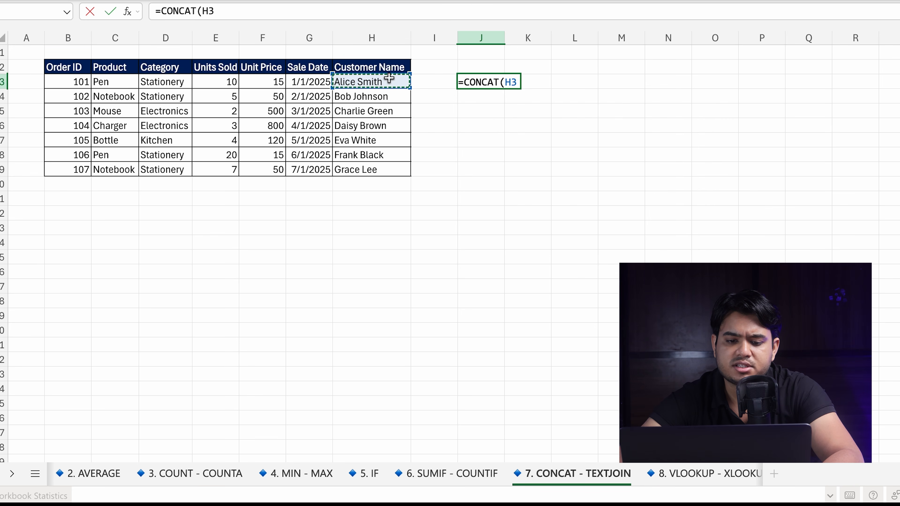
type(",")
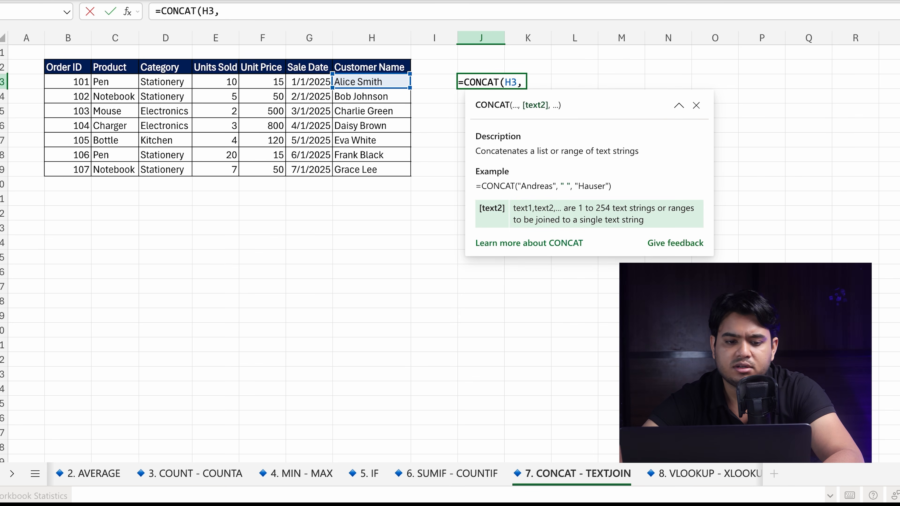
left_click(173, 81)
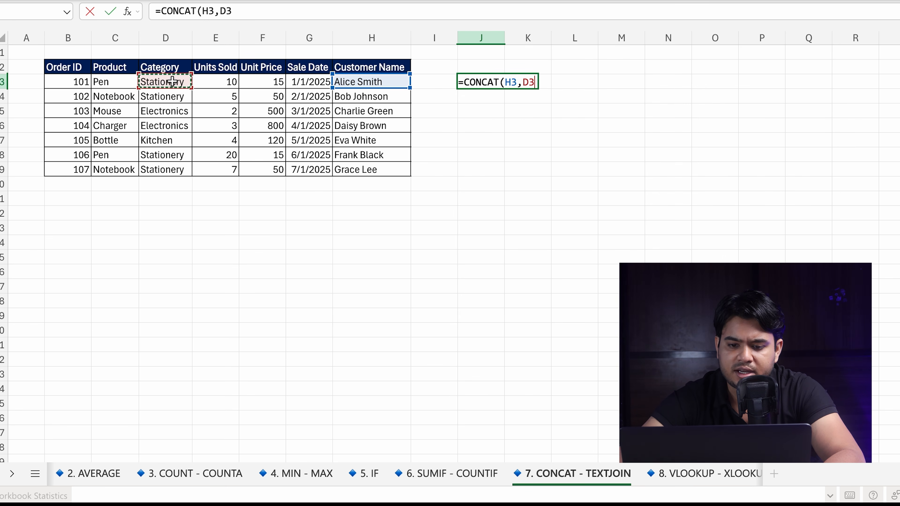
type(",")
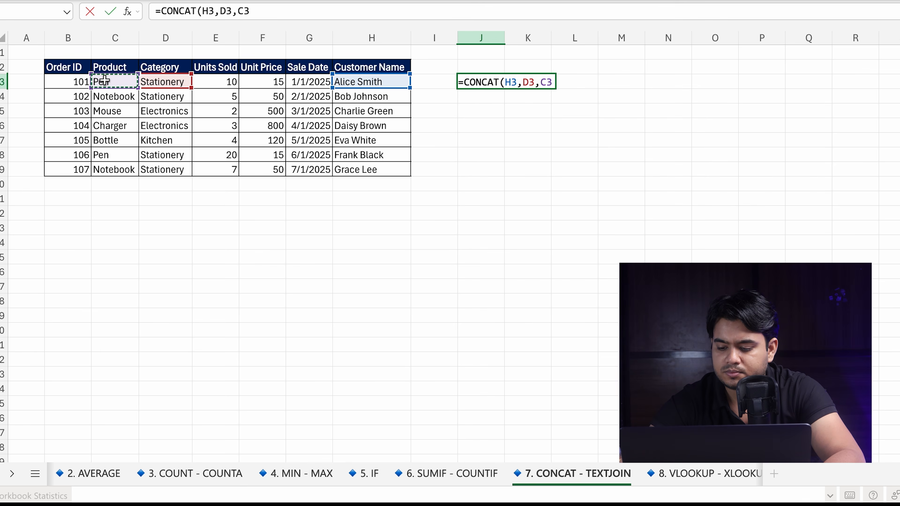
key("Return")
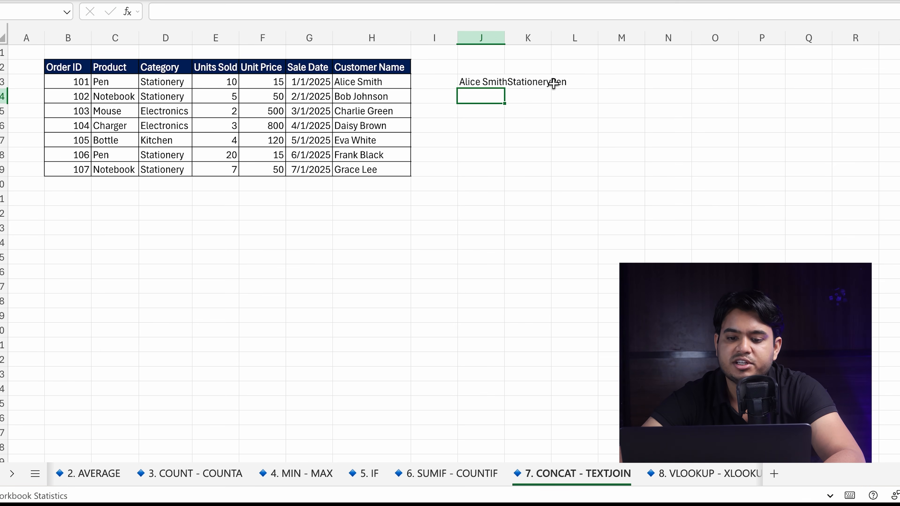
Step: Insert "-" separators between the joined cells in J3, giving =CONCAT(H3,"-", D3,"-", C3)
left_click(478, 85)
double_click(478, 85)
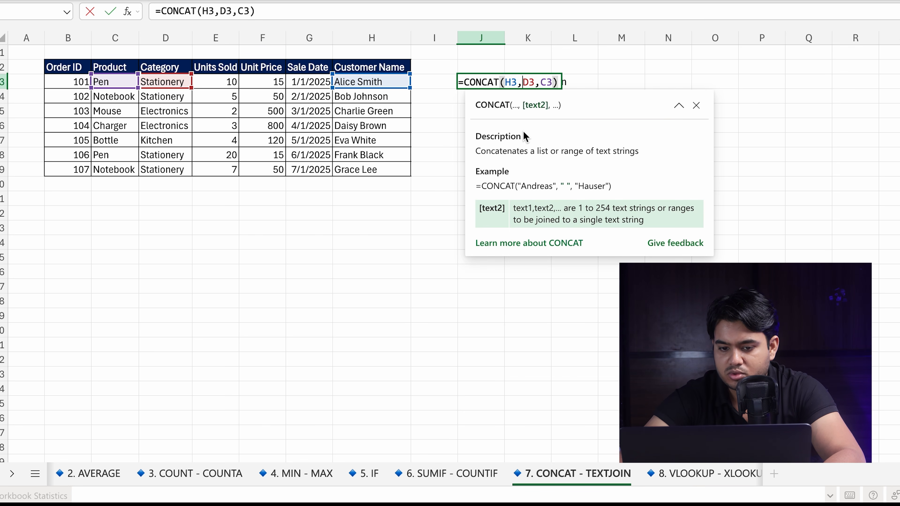
type("\"")
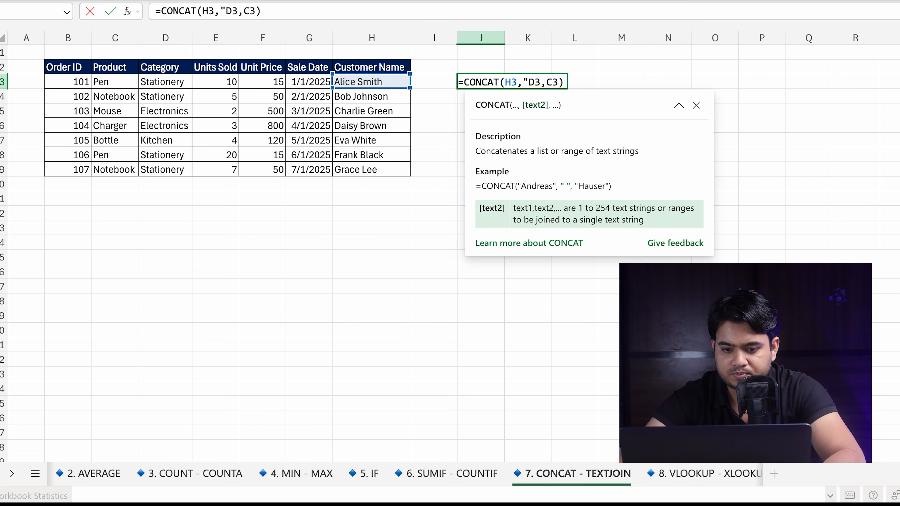
type("-\"")
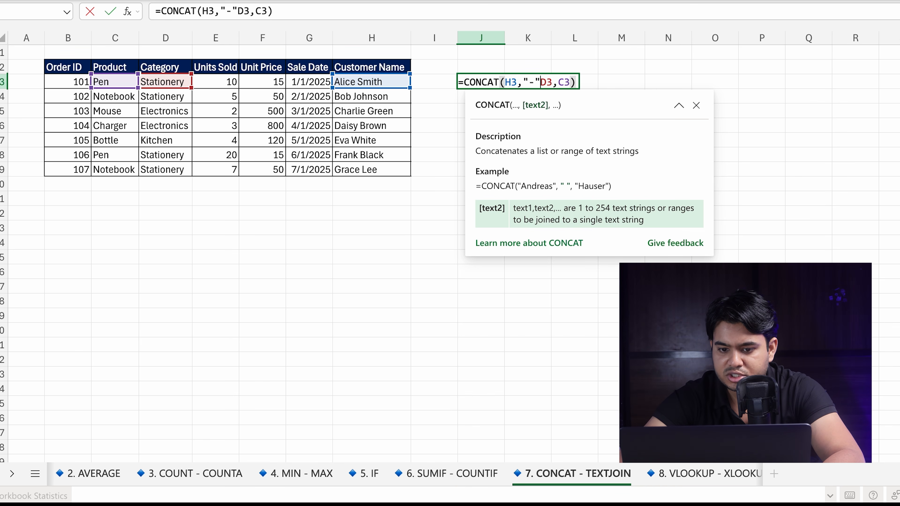
type(",")
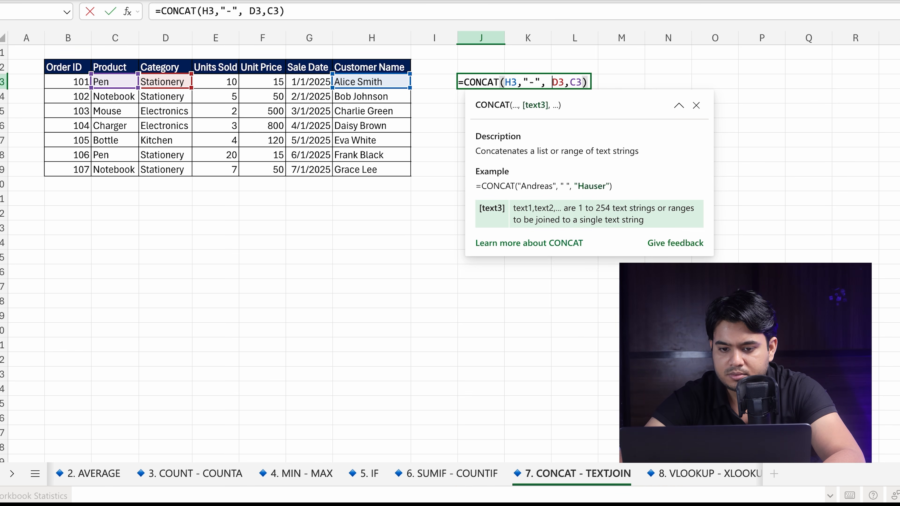
key("Right")
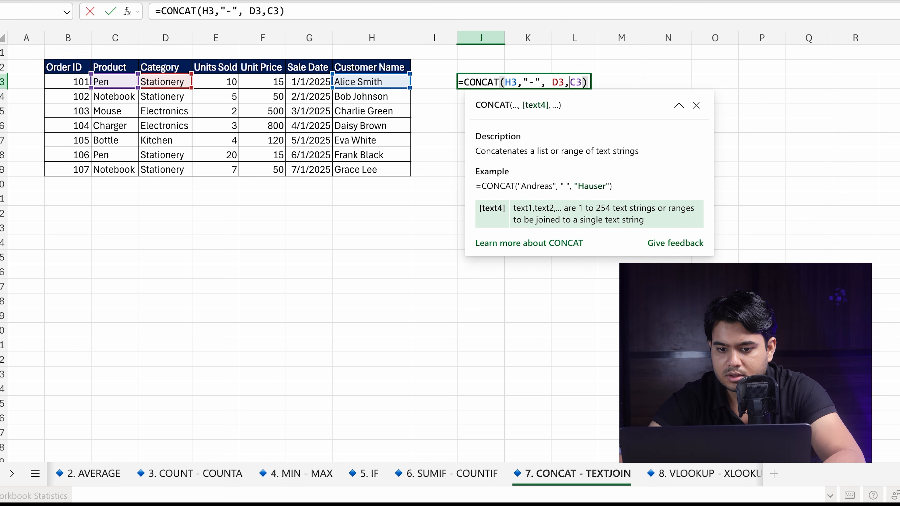
type("\"-\"")
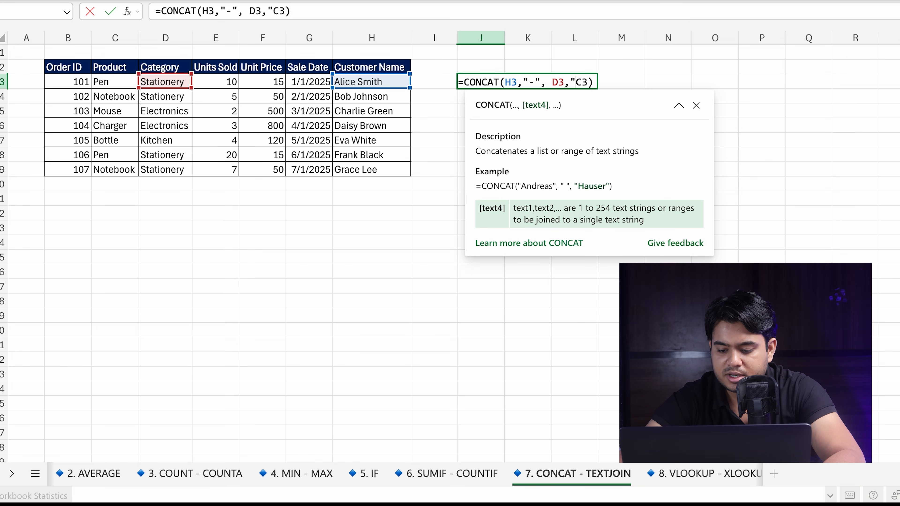
type(",")
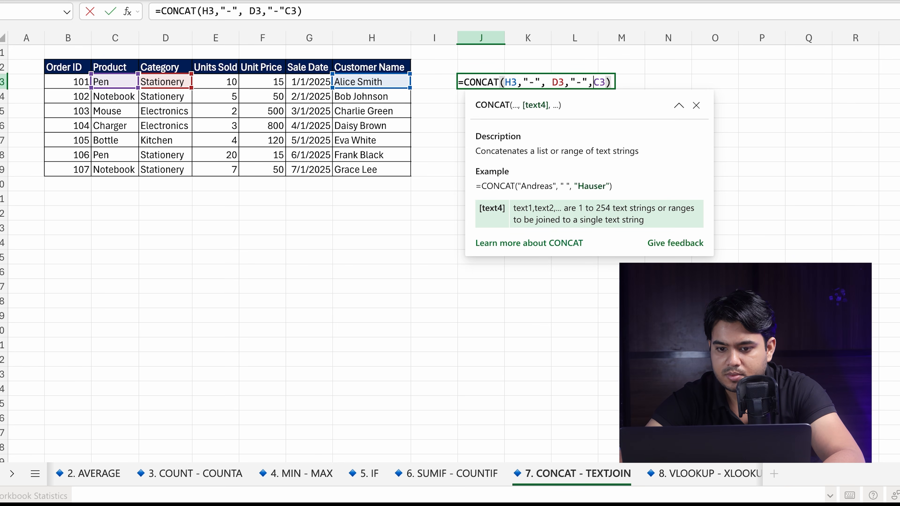
key("Return")
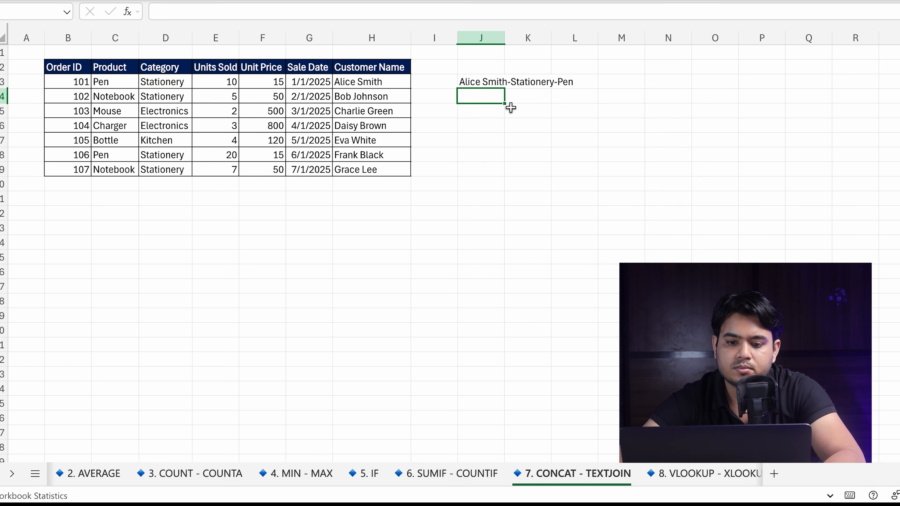
Step: Try to add a " " space argument after each hyphen in the CONCAT formula in J3
left_click(479, 83)
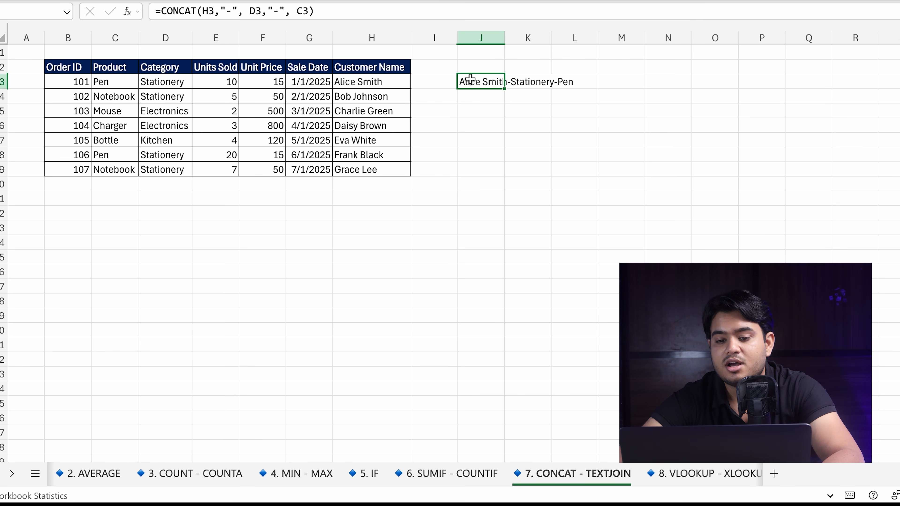
left_click(493, 82)
double_click(493, 82)
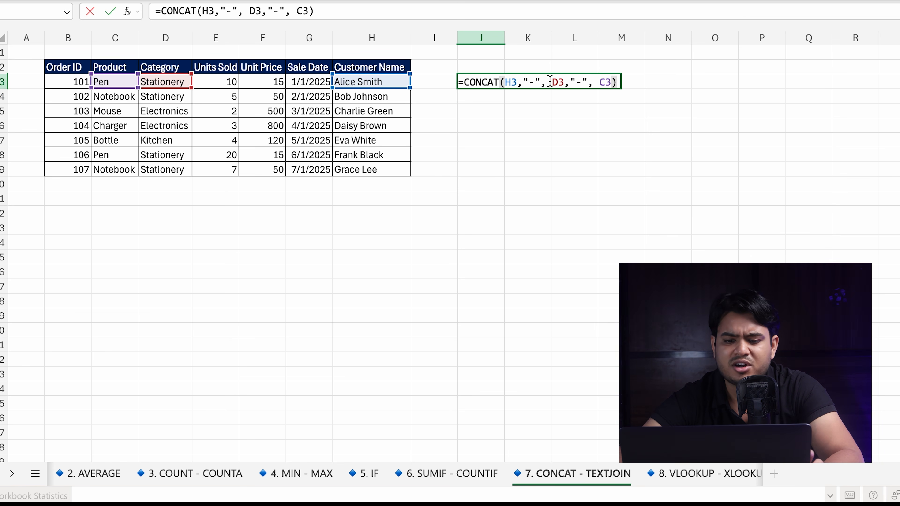
type("\" \",")
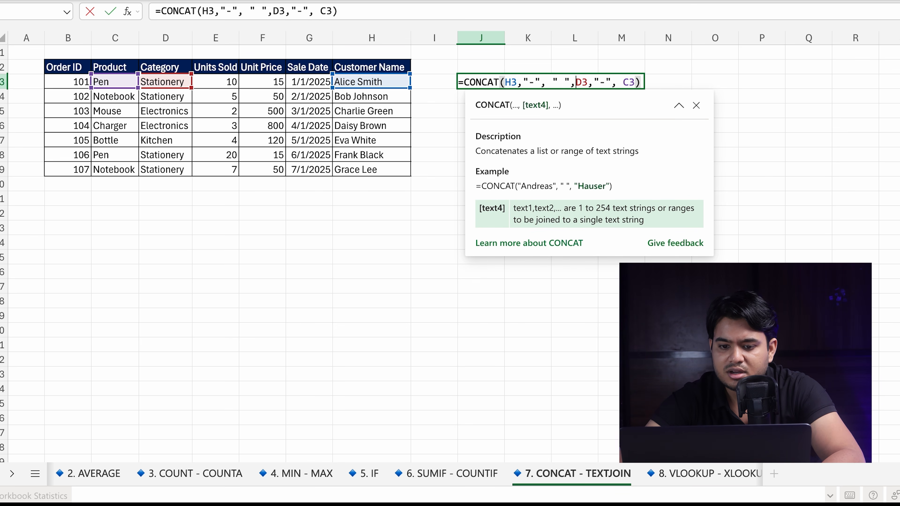
key("BackSpace")
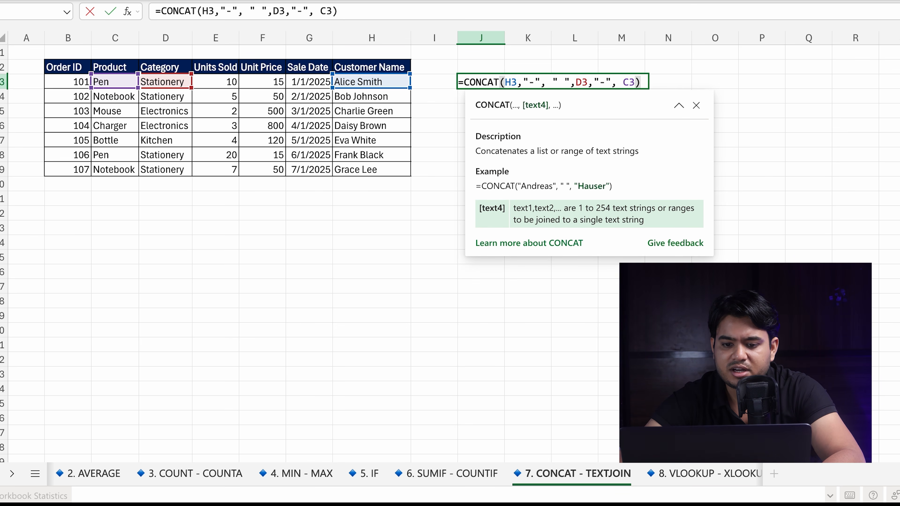
left_click(623, 81)
key("BackSpace")
type("\" ")
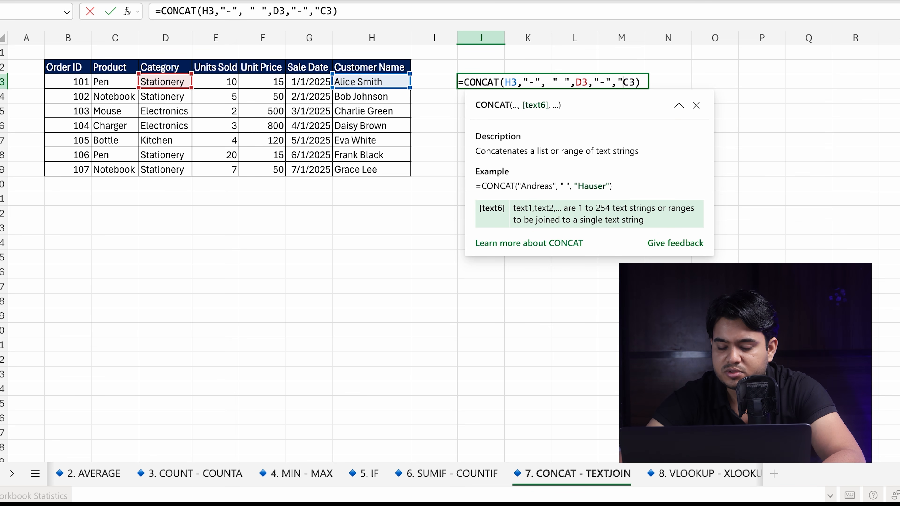
type("\"")
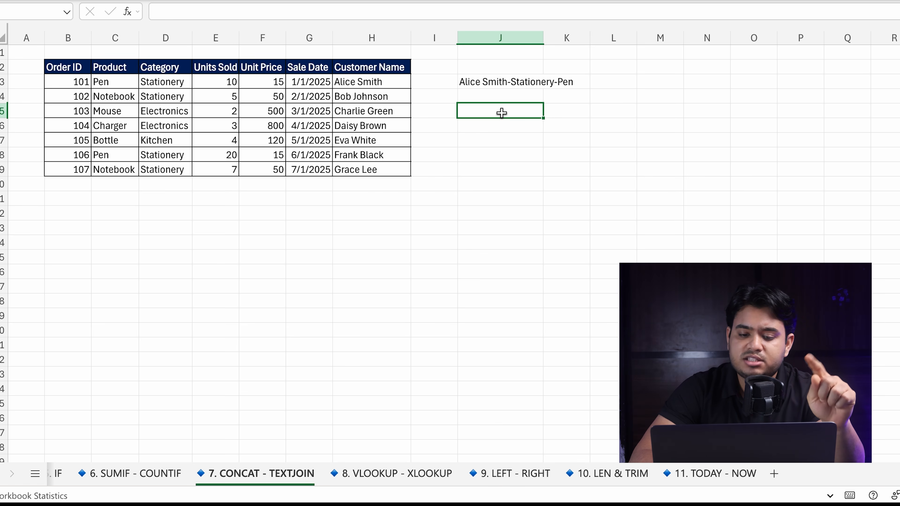
Step: Start a TEXTJOIN formula in J5 with "-" as the delimiter and TRUE to ignore empty cells
type("=")
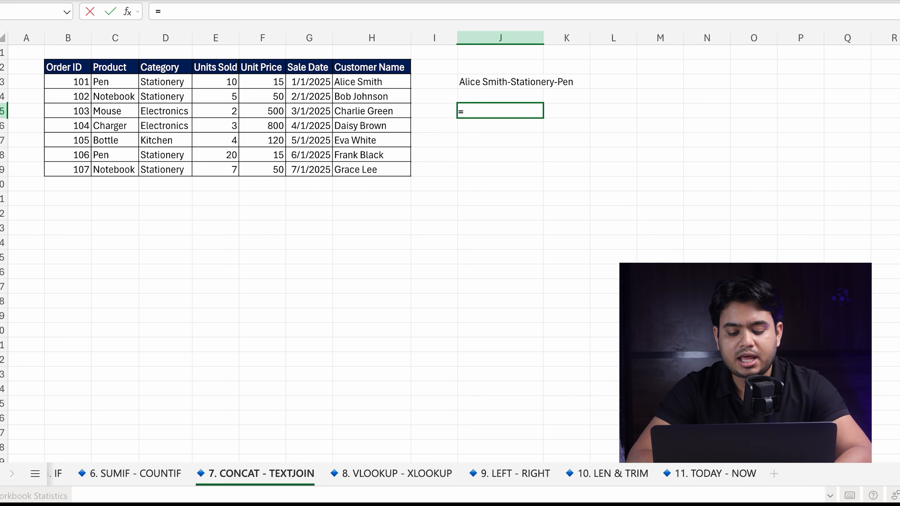
type("textj")
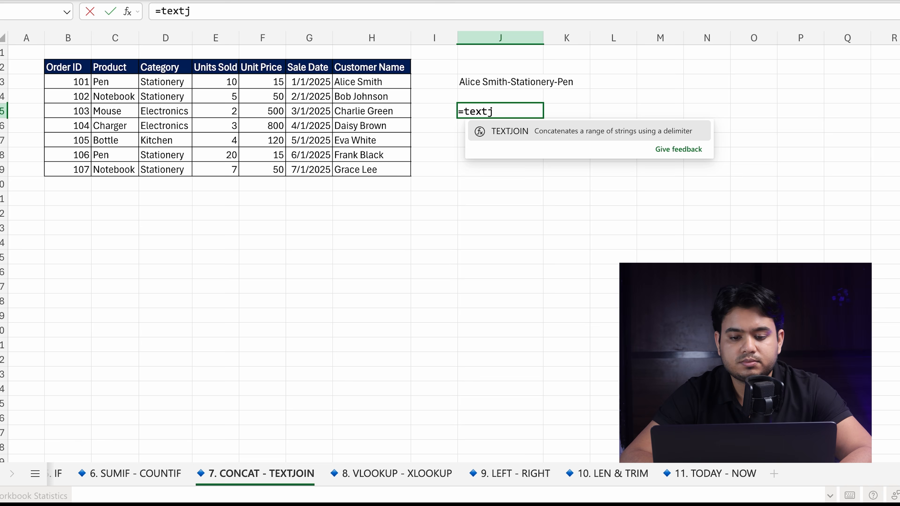
double_click(518, 131)
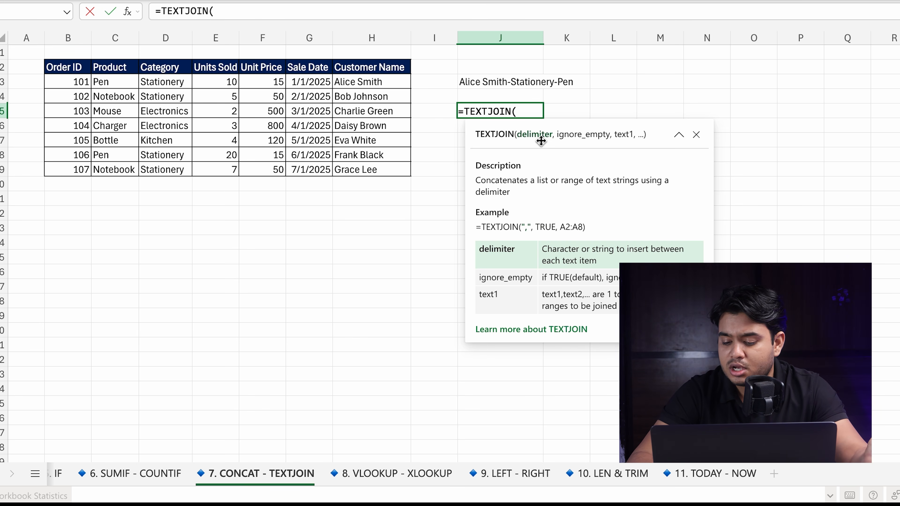
type("\"-\",")
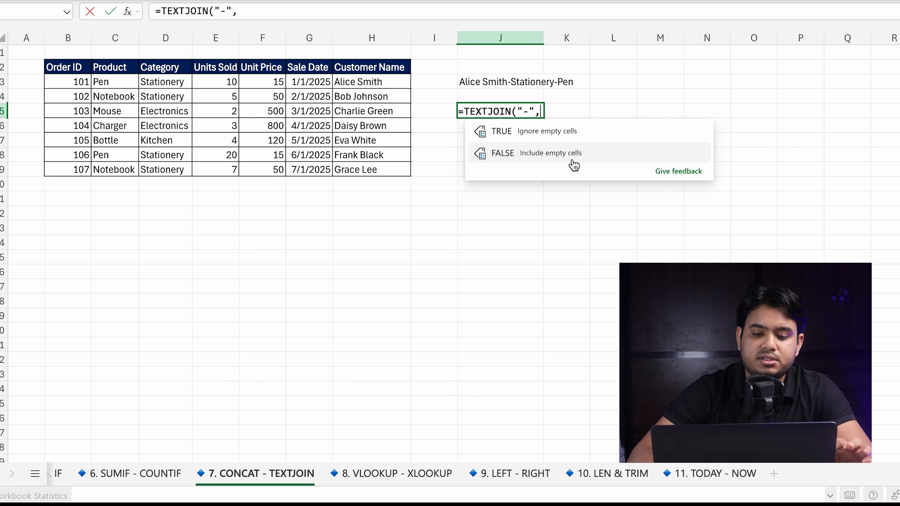
left_click(549, 134)
type(",")
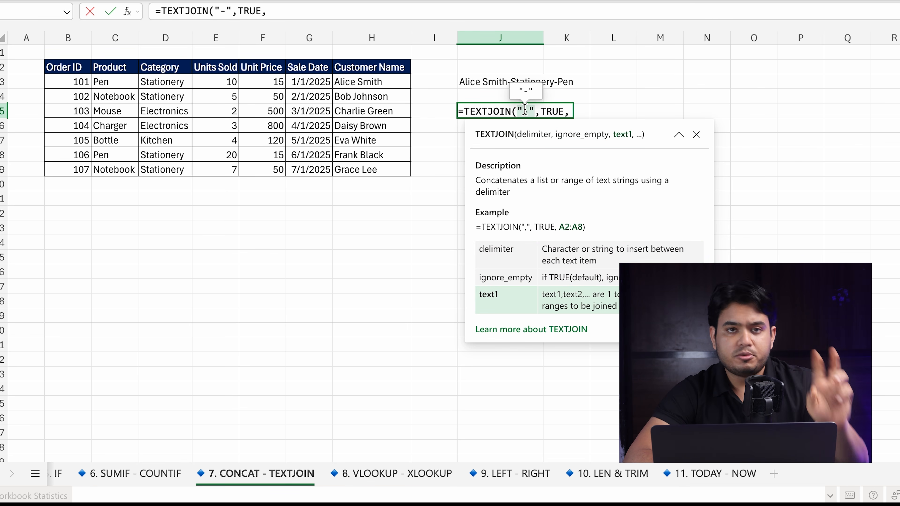
Step: Complete the TEXTJOIN formula in J5 with H3, C3 and D3 as its text arguments
left_click(375, 82)
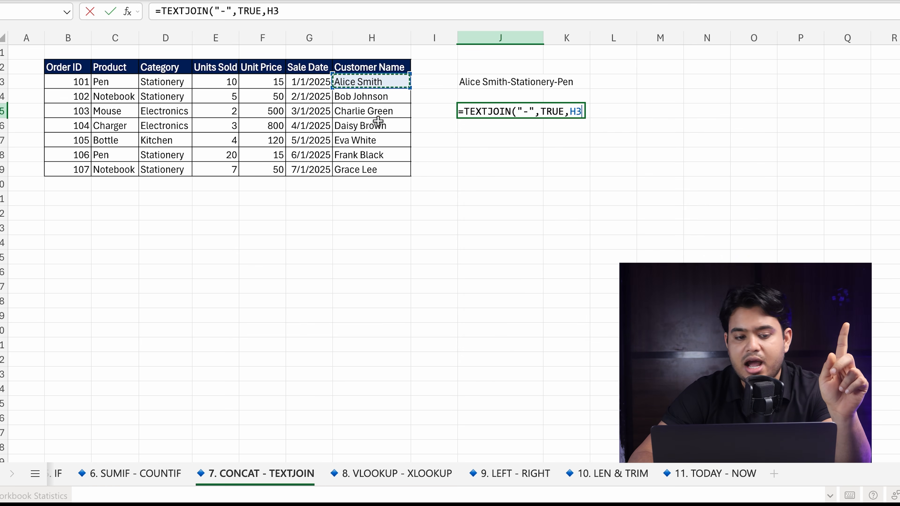
type(",")
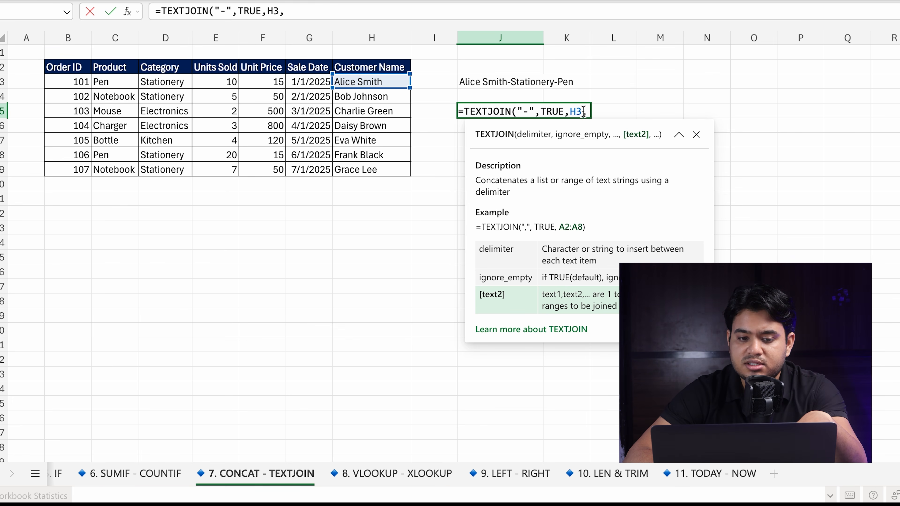
left_click(110, 85)
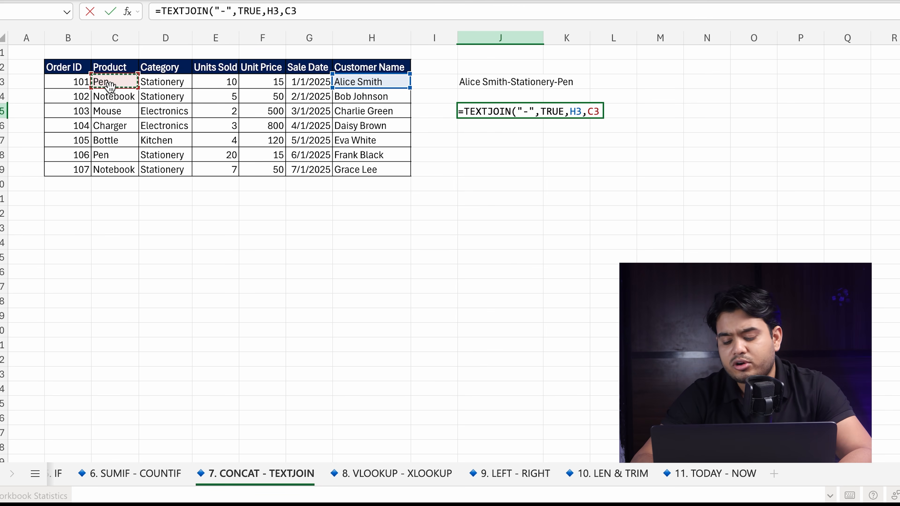
type(",")
left_click(151, 82)
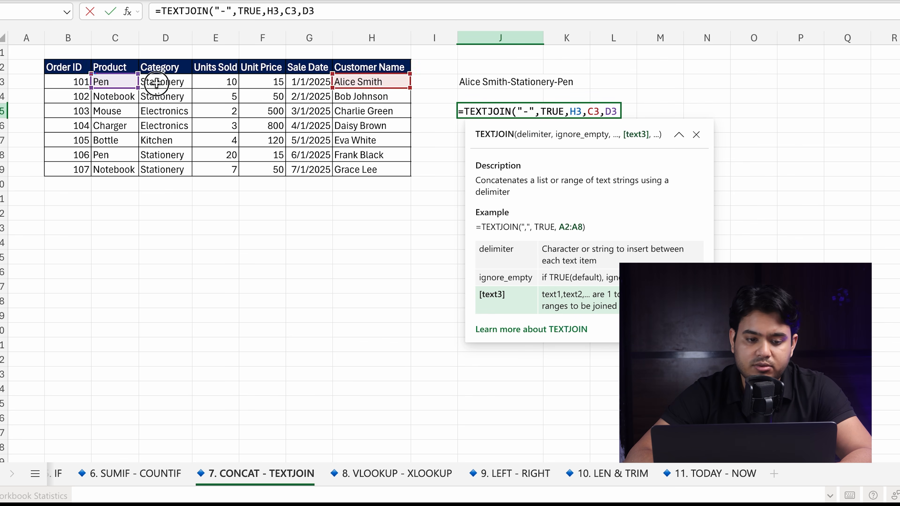
key("Return")
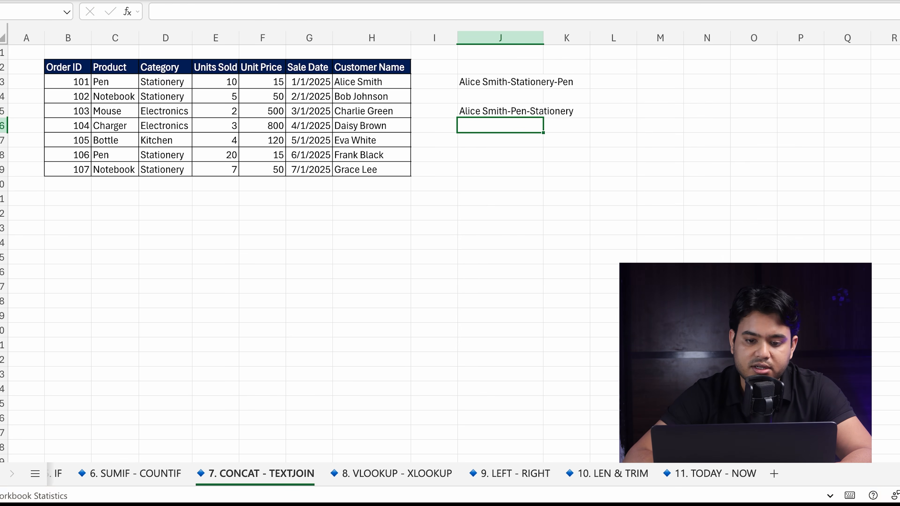
Step: Compare the TEXTJOIN formula and result in J5 with the CONCAT formula and result in J3
left_click(504, 111)
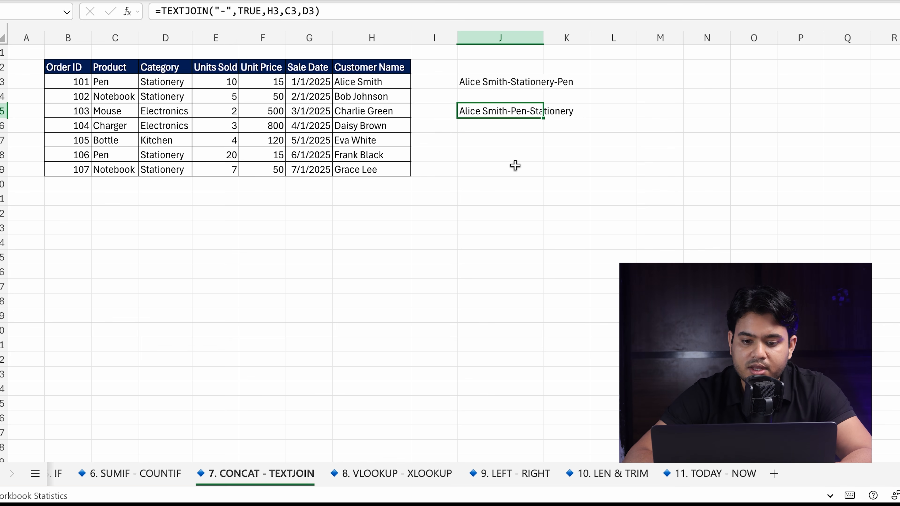
scroll(514, 165, "up", 4, "ctrl")
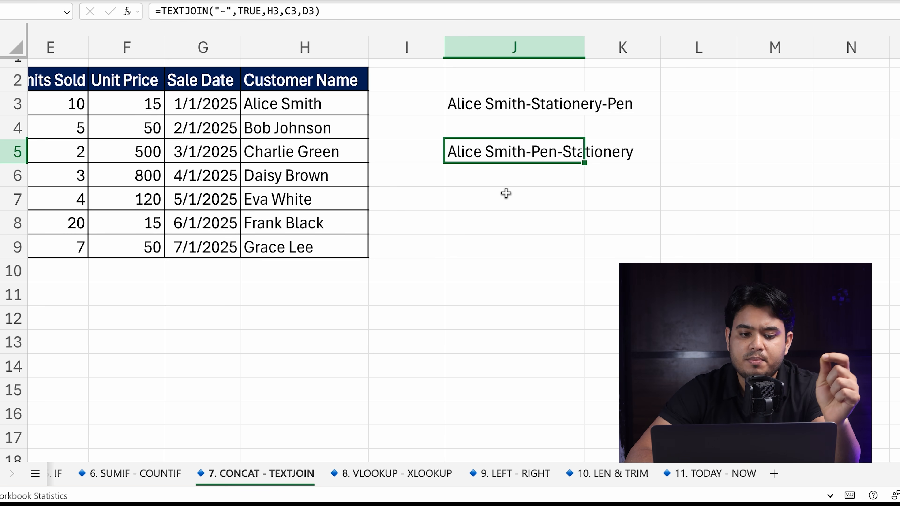
scroll(506, 193, "down", 4, "ctrl")
left_click(519, 76)
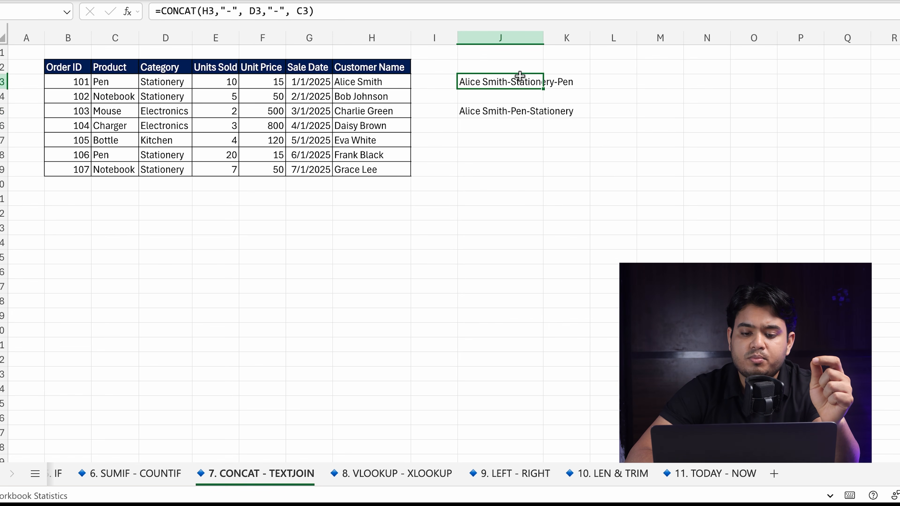
scroll(519, 76, "up", 4, "ctrl")
scroll(519, 76, "down", 3, "ctrl")
scroll(519, 76, "left", 3)
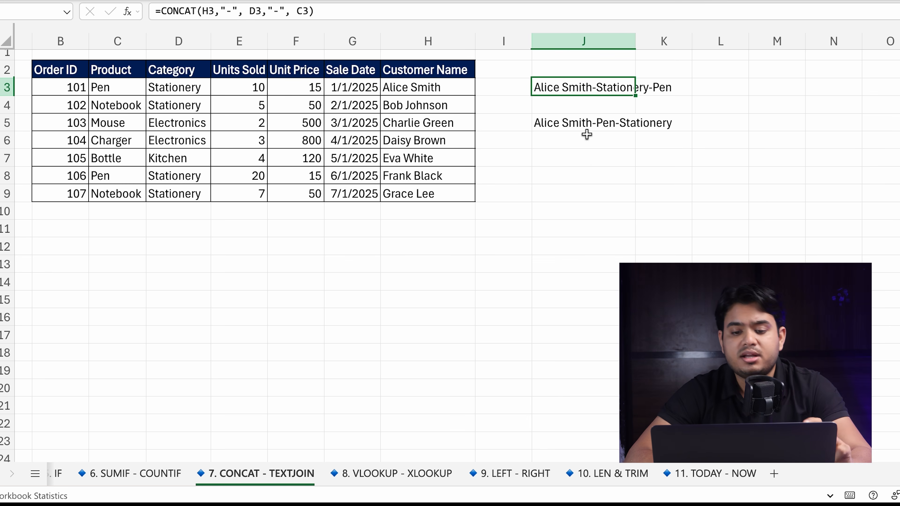
left_click(583, 124)
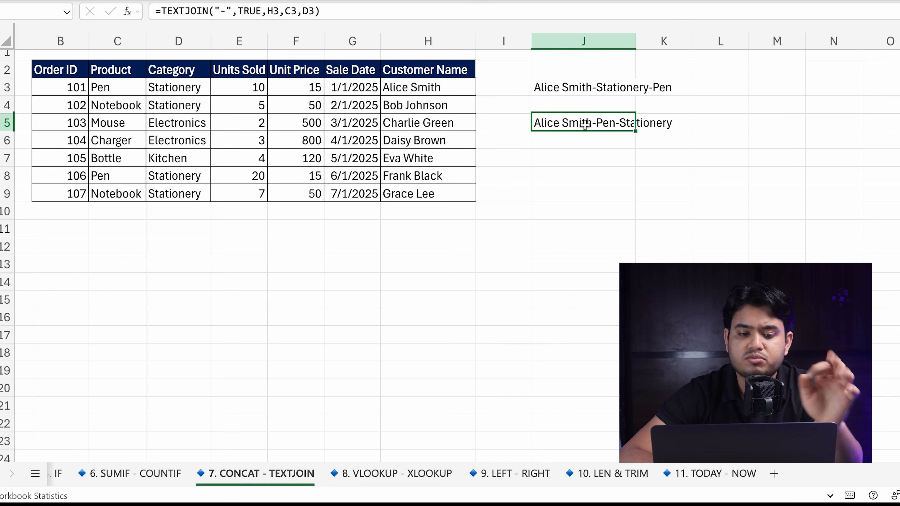
Step: Examine the delimiter, ignore_empty and text arguments of the TEXTJOIN formula in J5
double_click(588, 125)
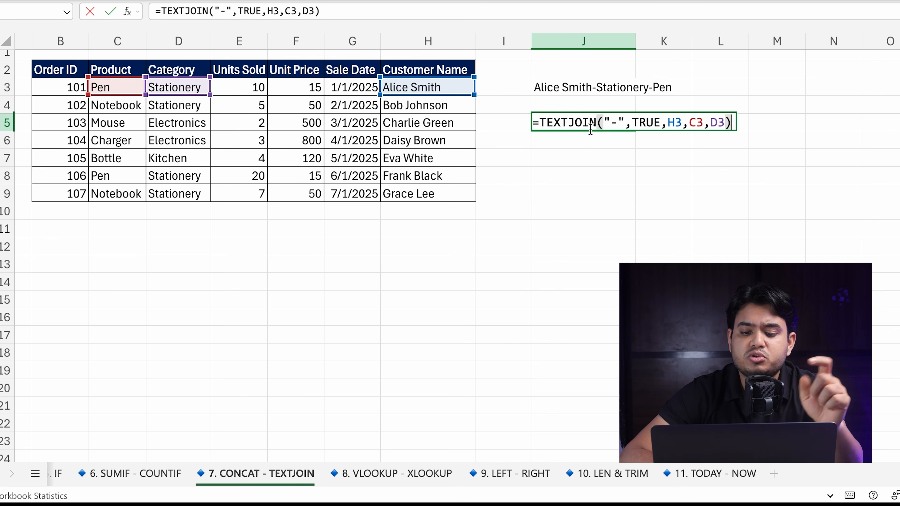
double_click(612, 123)
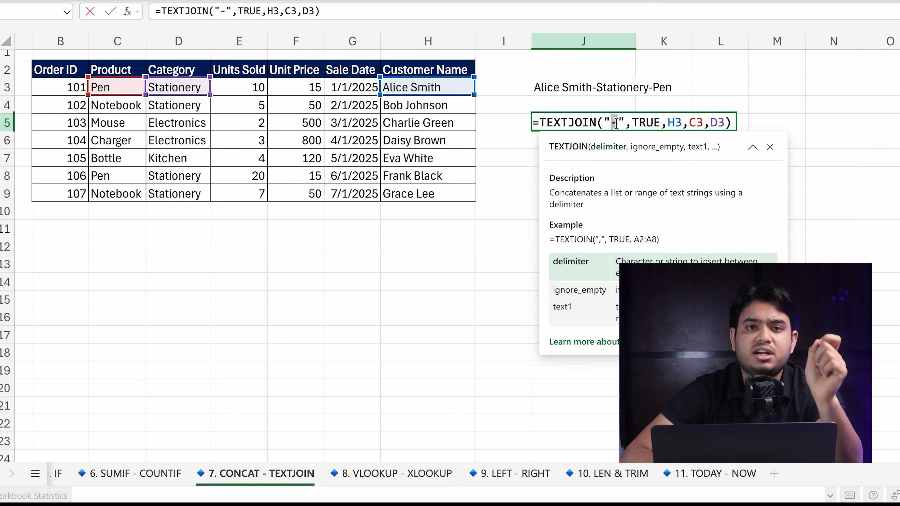
left_click(624, 125)
left_click_drag(666, 123, 731, 123)
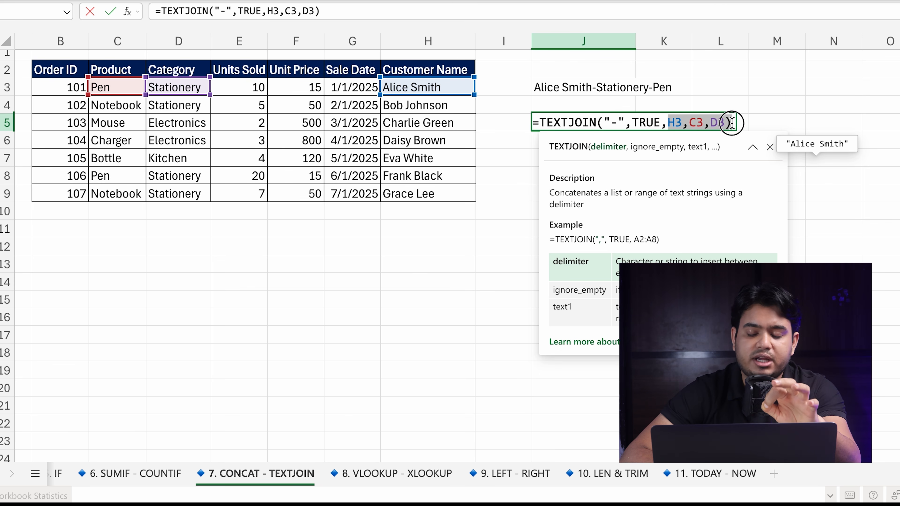
left_click(597, 122)
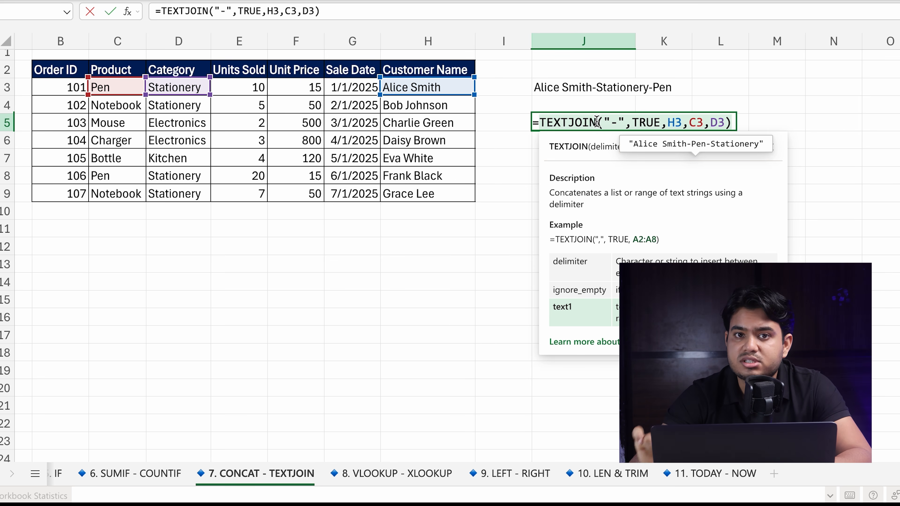
left_click(609, 118)
left_click(652, 122)
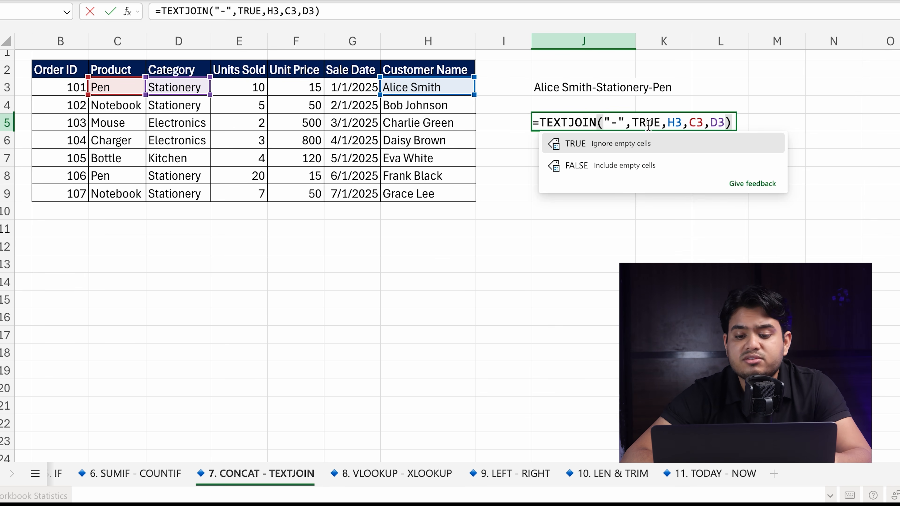
key("Down")
key("Up")
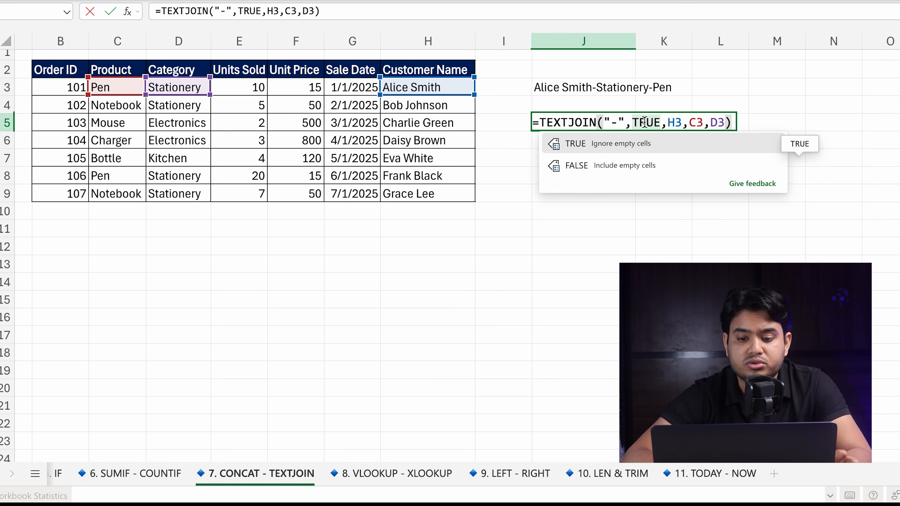
Step: Extend the TEXTJOIN formula in J5 with cells C5, D5, C7 and D7 after D3
left_click_drag(664, 121, 725, 123)
left_click(726, 124)
type(",")
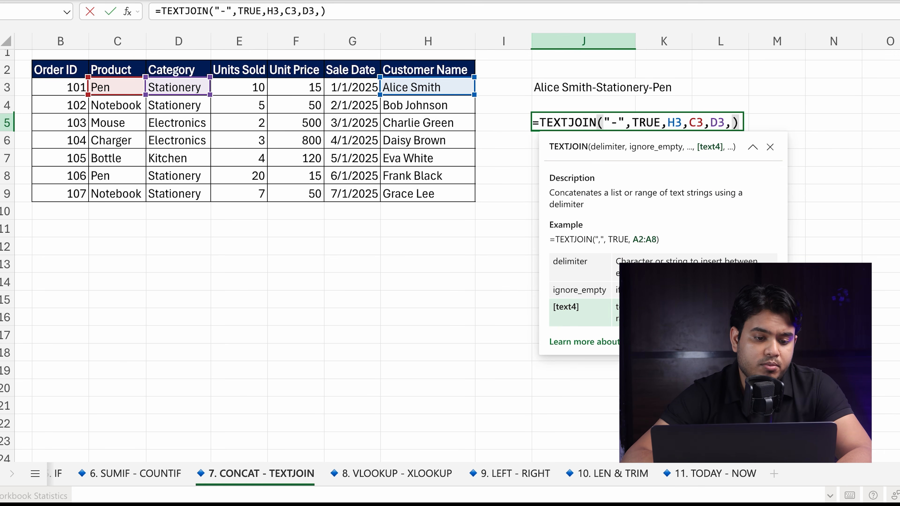
left_click(114, 122)
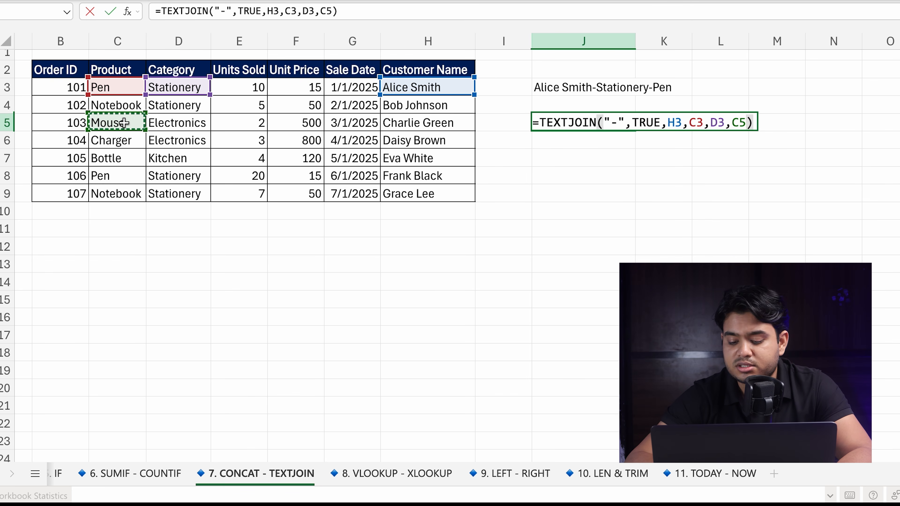
type(",")
left_click(176, 128)
type(",")
left_click(107, 160)
type(",")
left_click(162, 164)
type(")")
key("Return")
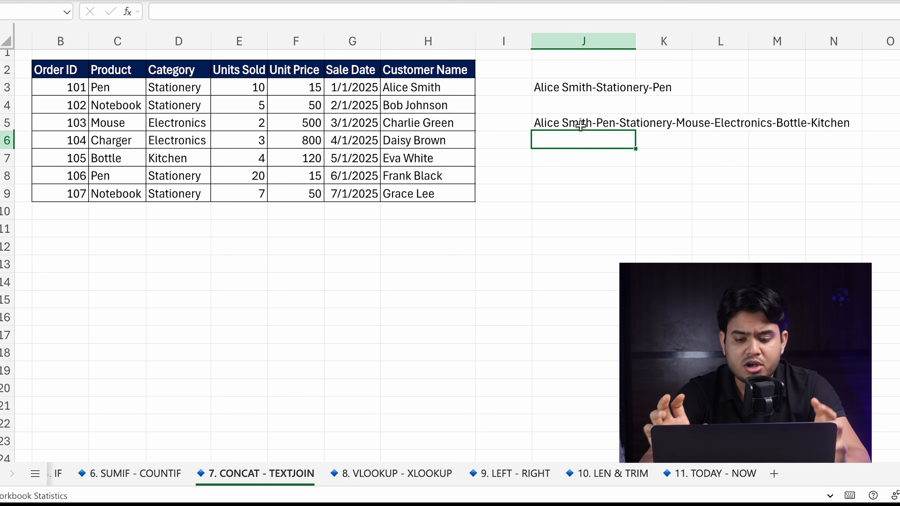
Step: On the "8. VLOOKUP - XLOOKUP" sheet, enter 103 in M13 as the Order ID to look up
left_click(384, 468)
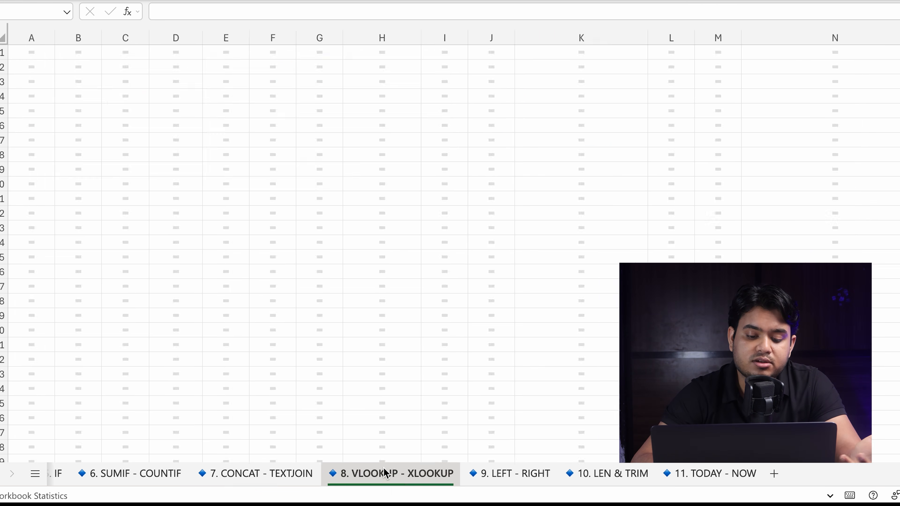
left_click(416, 298)
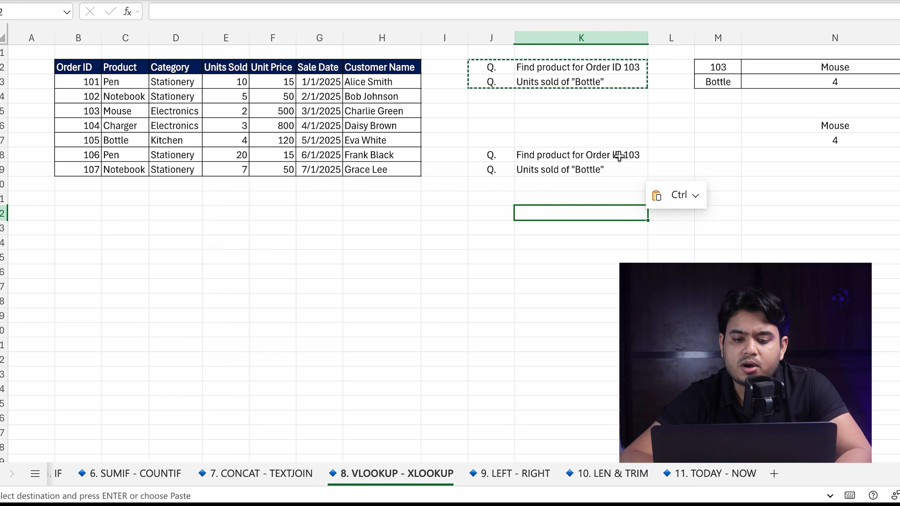
left_click(564, 158)
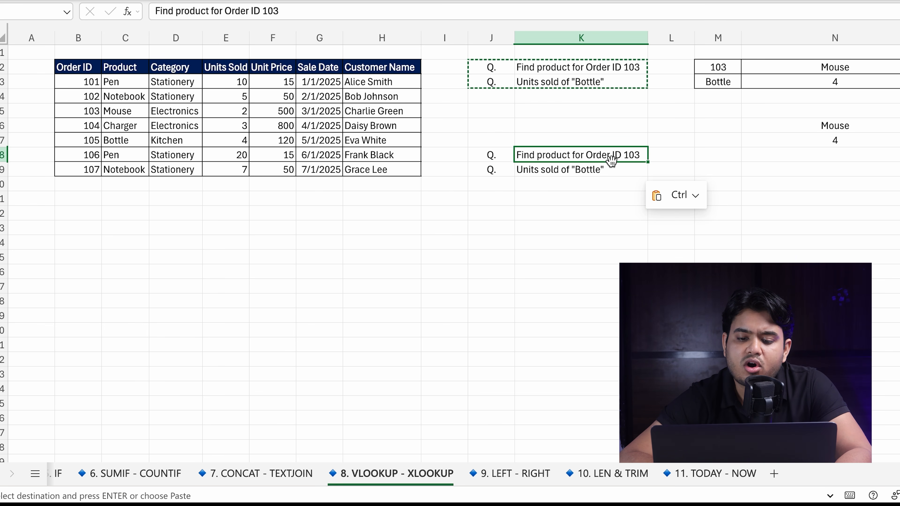
left_click(574, 224)
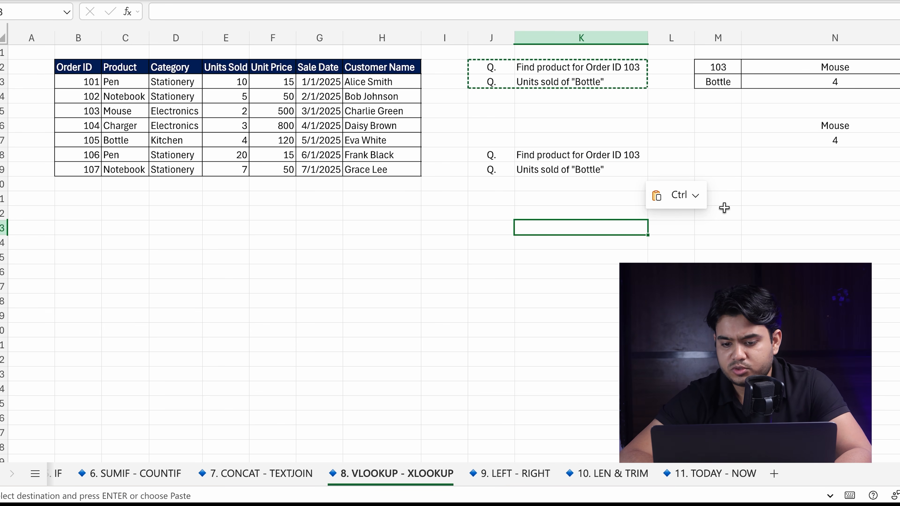
left_click(717, 224)
type("103")
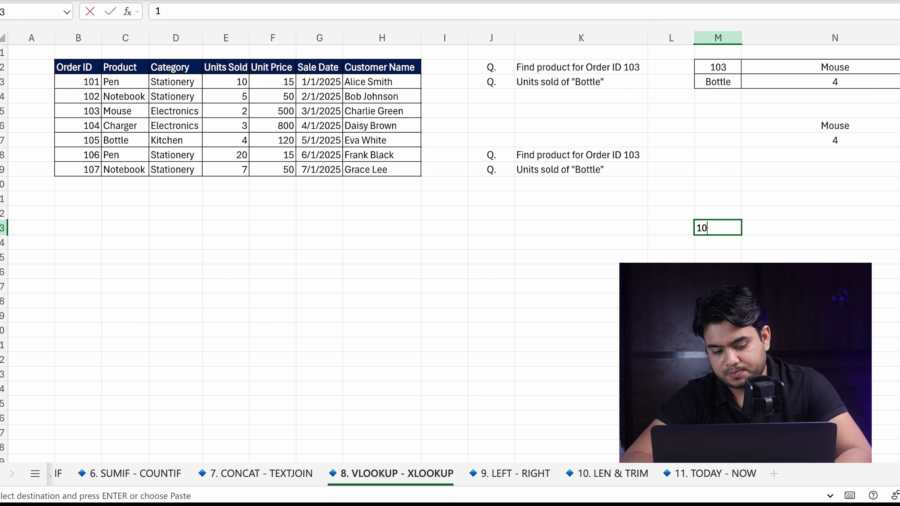
Step: In N13, enter a VLOOKUP of M13 in the table B2:H9, returning column 2 with the approximate match option TRUE
left_click(784, 228)
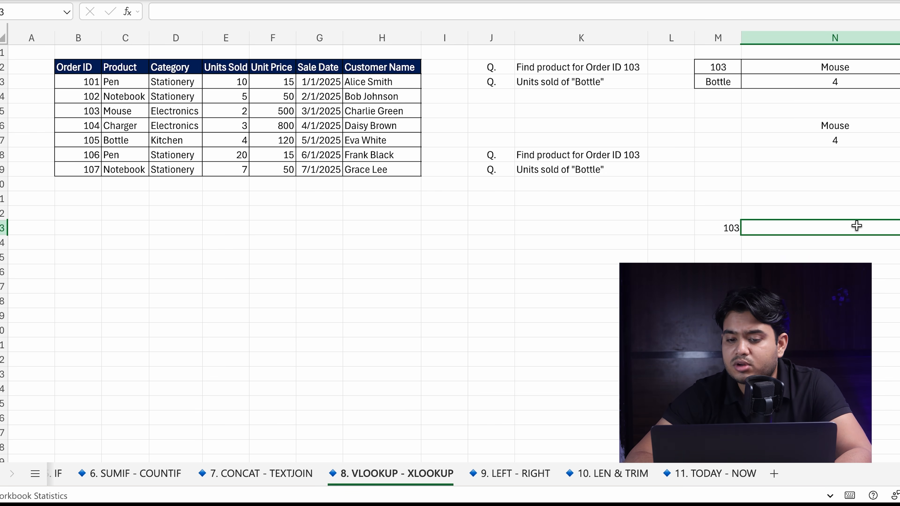
type("=")
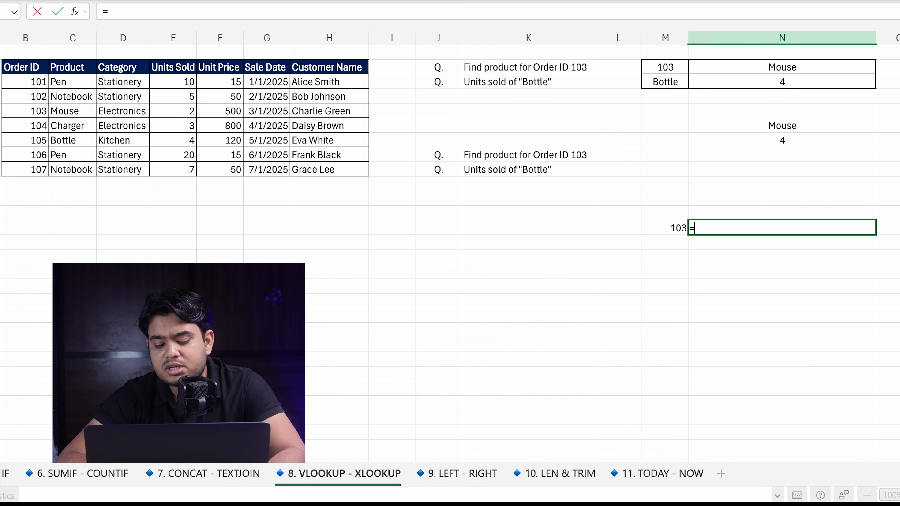
type("vlo")
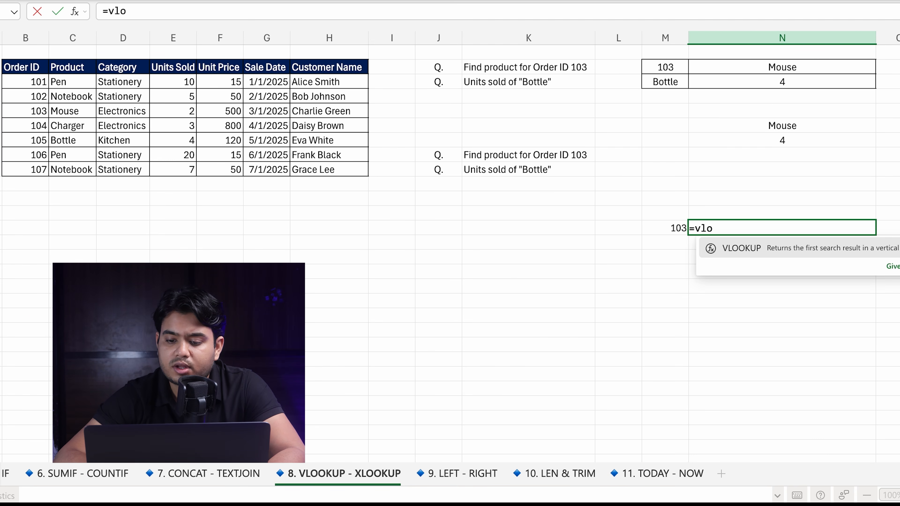
key("Tab")
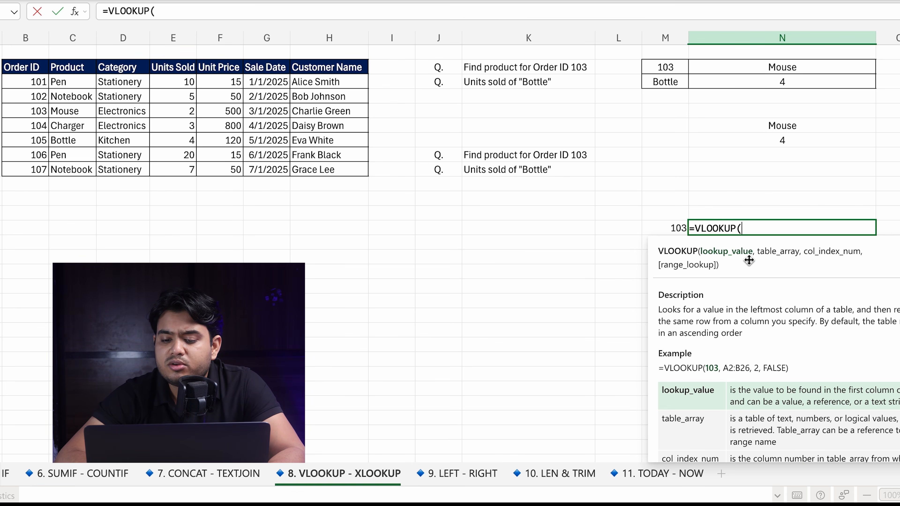
left_click(674, 228)
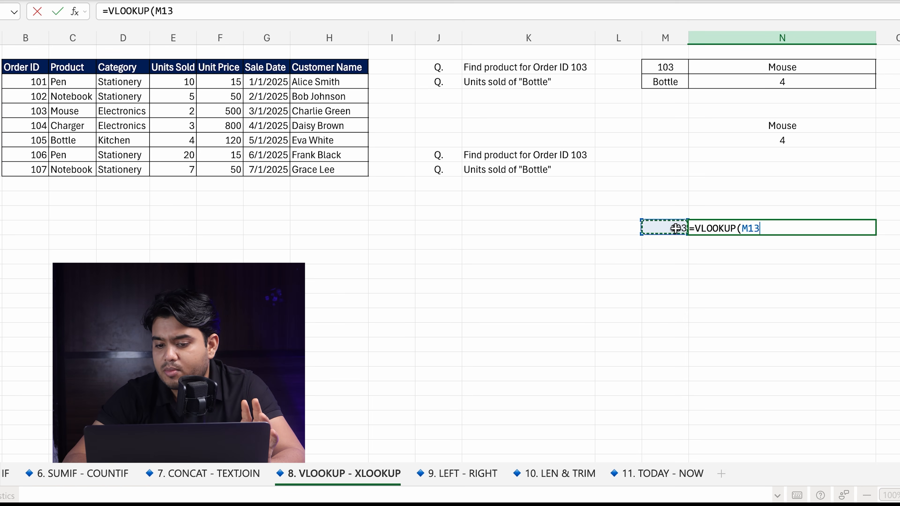
type(",")
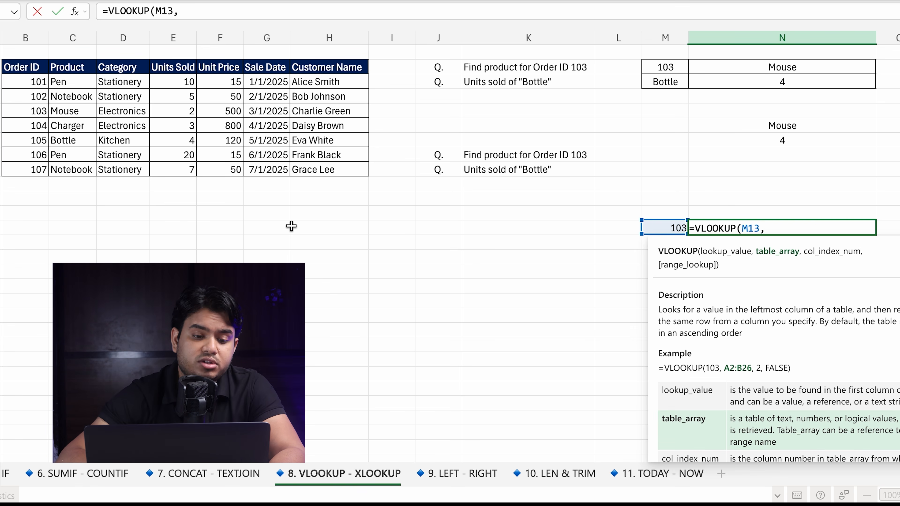
left_click_drag(22, 67, 316, 167)
type(",2")
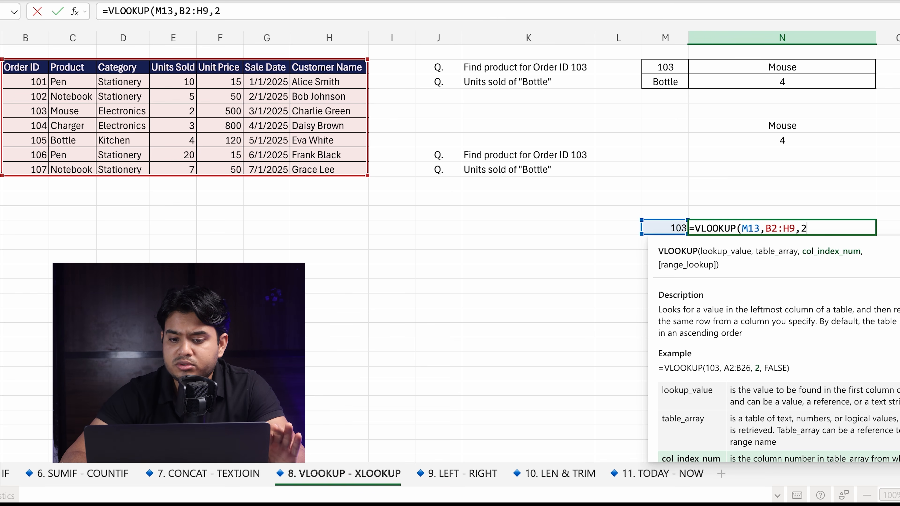
type(",")
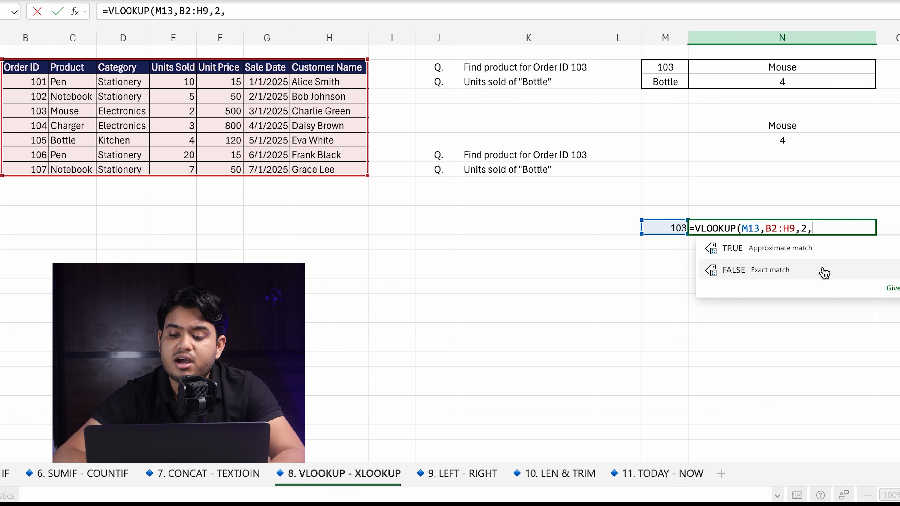
double_click(839, 254)
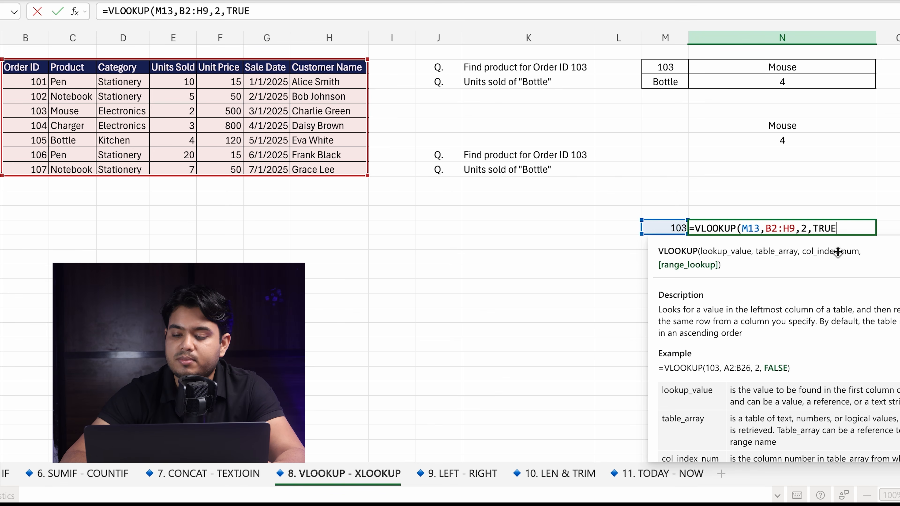
type(")")
key("Return")
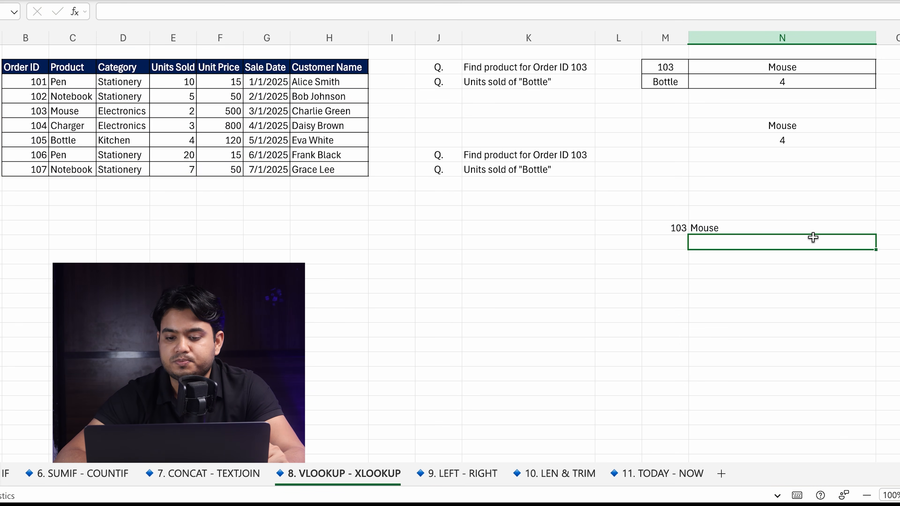
Step: Compare the VLOOKUP formula and result in N13 with the product listed for Order ID 103 in the table
left_click(742, 227)
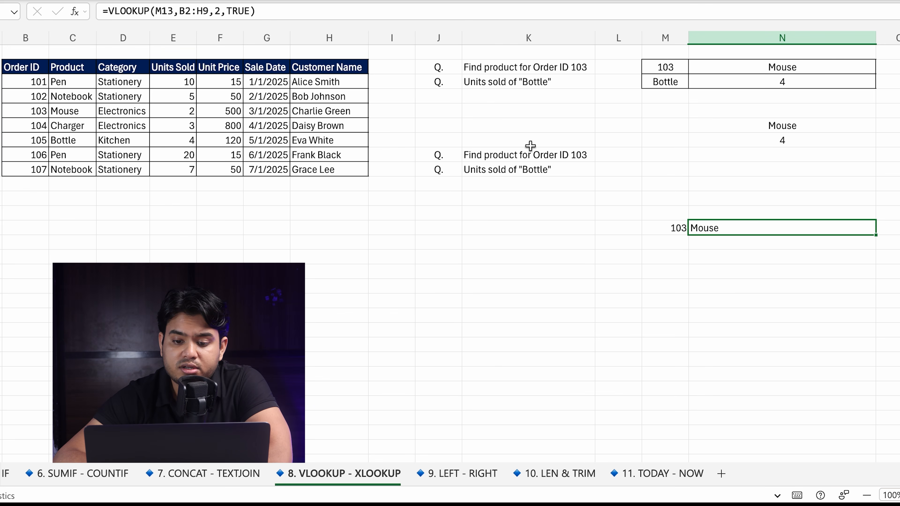
left_click_drag(34, 110, 70, 110)
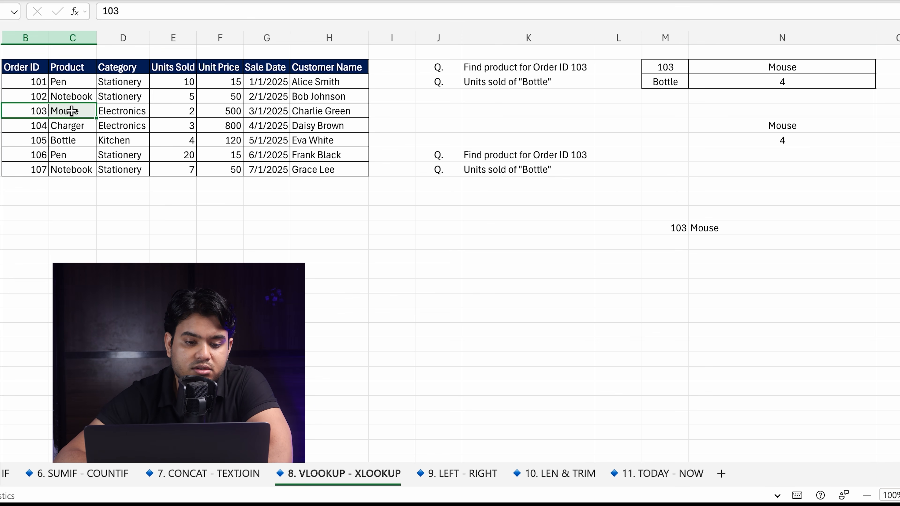
left_click(72, 110)
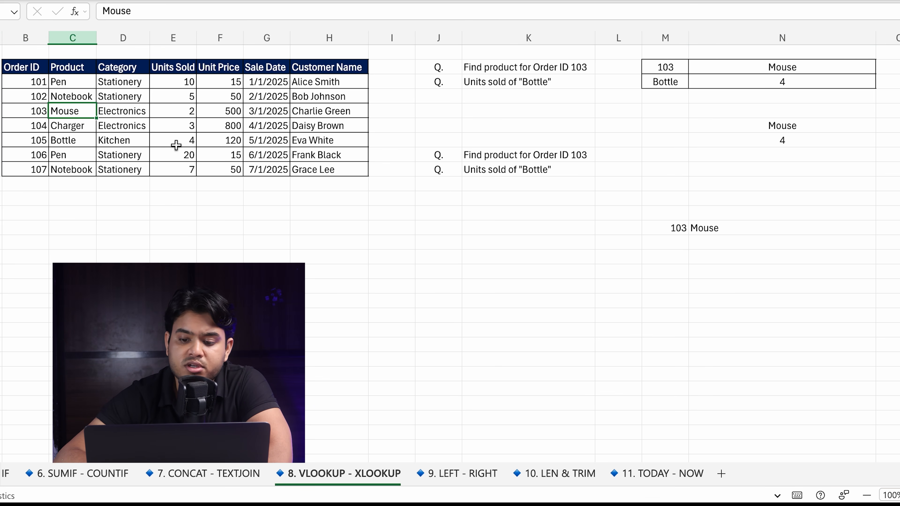
left_click(733, 231)
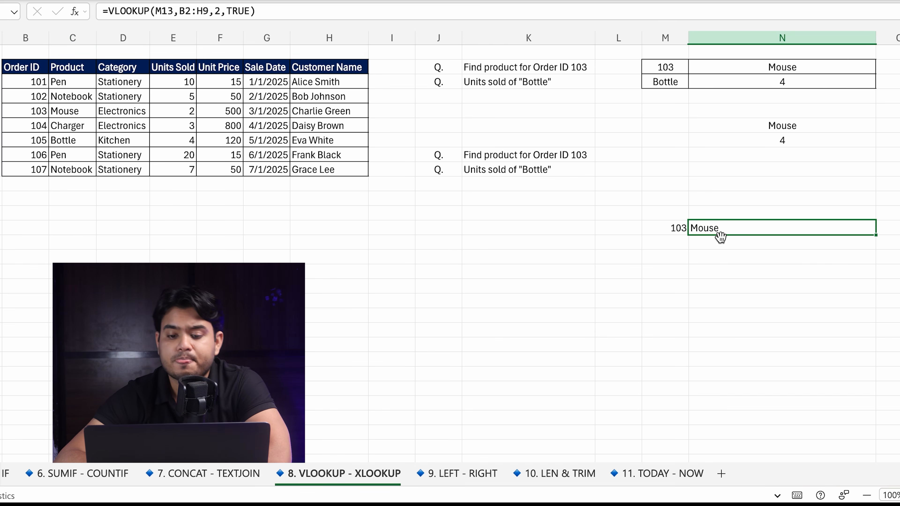
Step: Copy the Order ID from M13 into M14
left_click(674, 245)
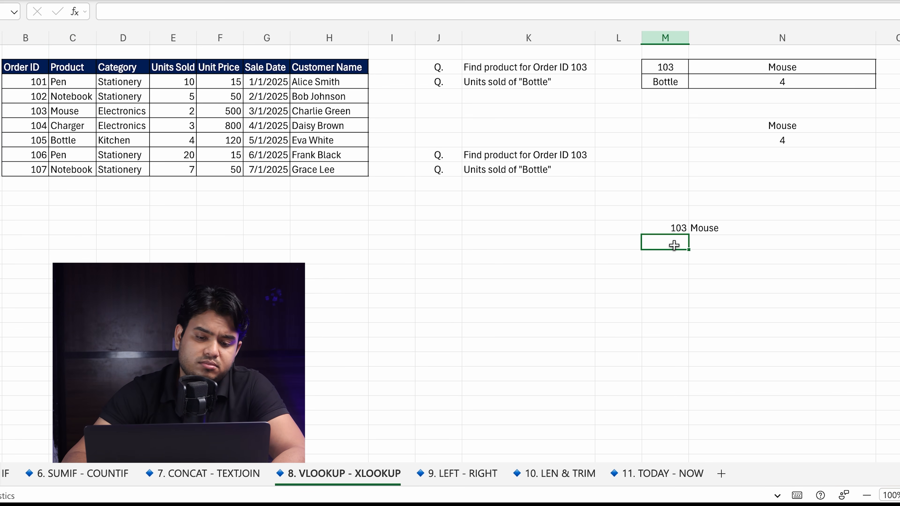
right_click(674, 244)
left_click(642, 244)
left_click(663, 226)
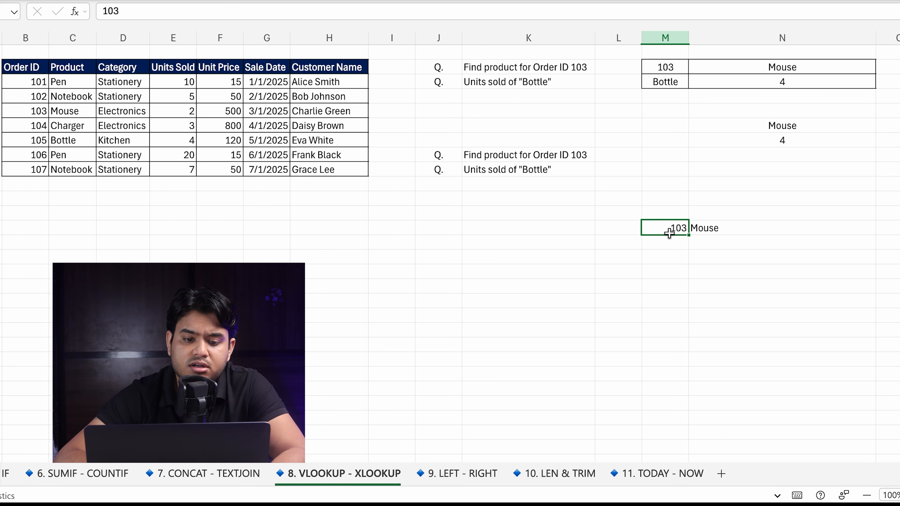
key("ctrl+c")
left_click(667, 240)
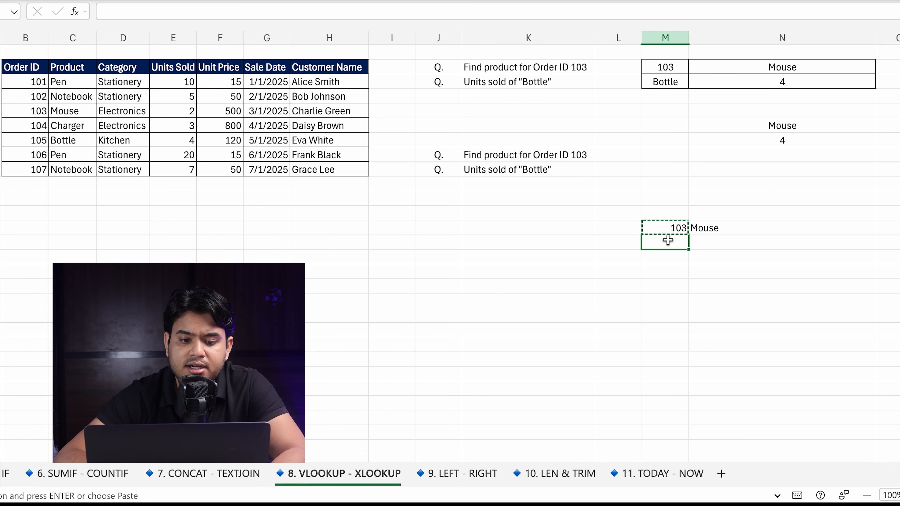
key("ctrl+v")
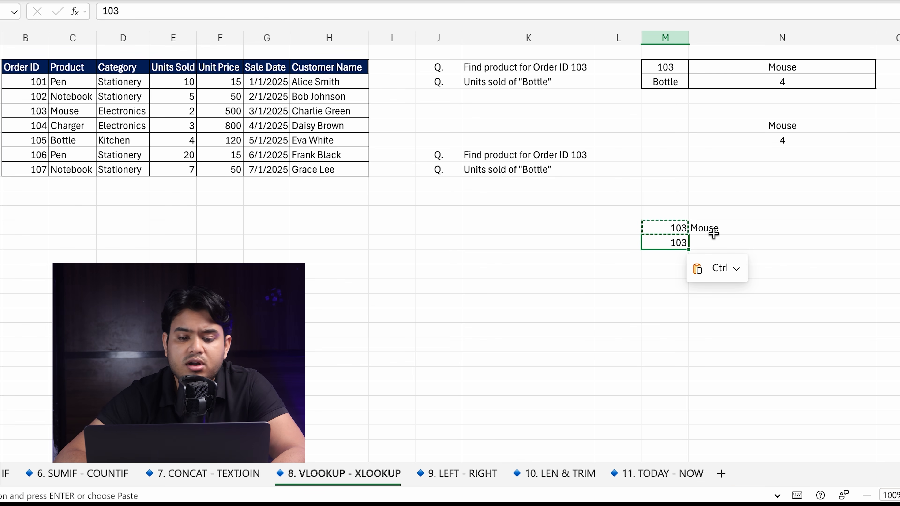
Step: In N14, enter a VLOOKUP of M14 in the range B3:H9, returning column 6 with the approximate match option TRUE
left_click_drag(34, 124, 282, 128)
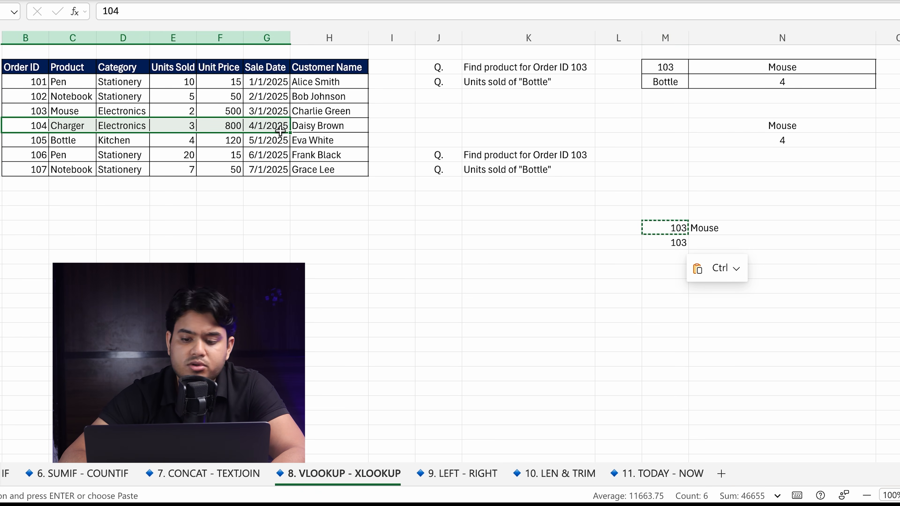
left_click(713, 241)
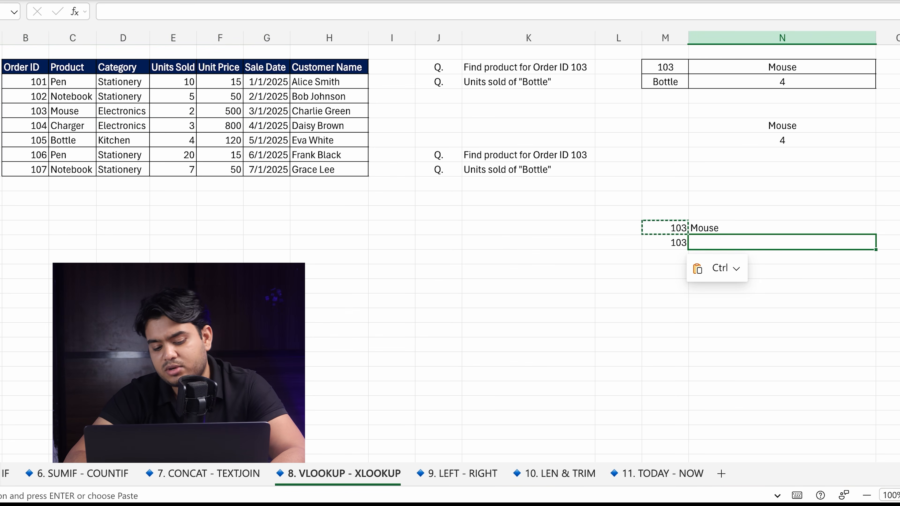
type("=vl")
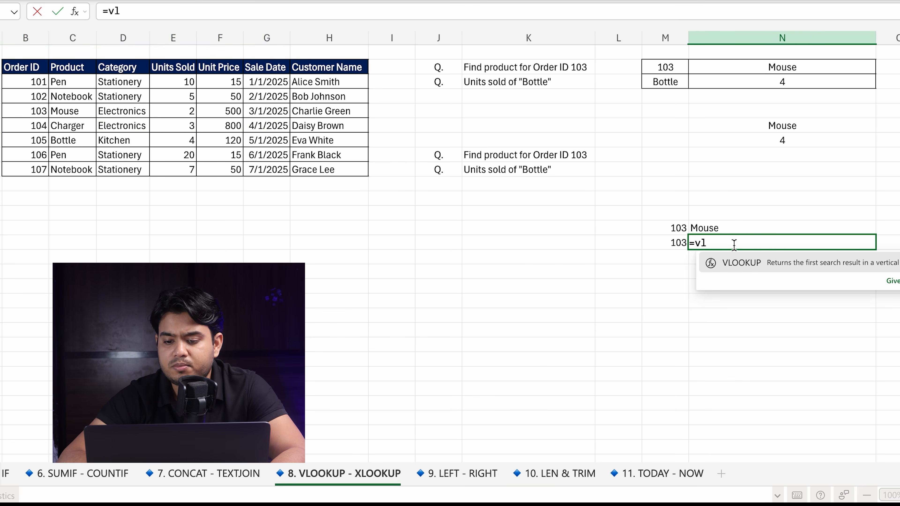
double_click(746, 268)
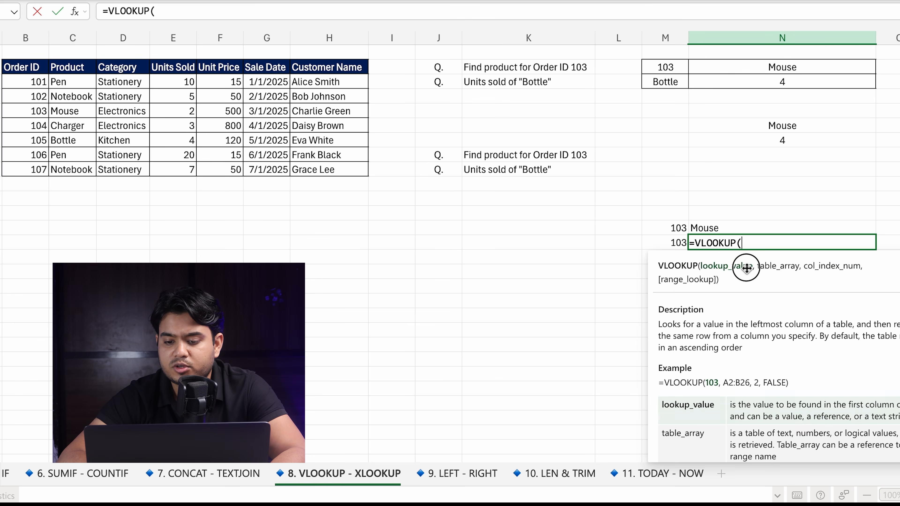
left_click(671, 244)
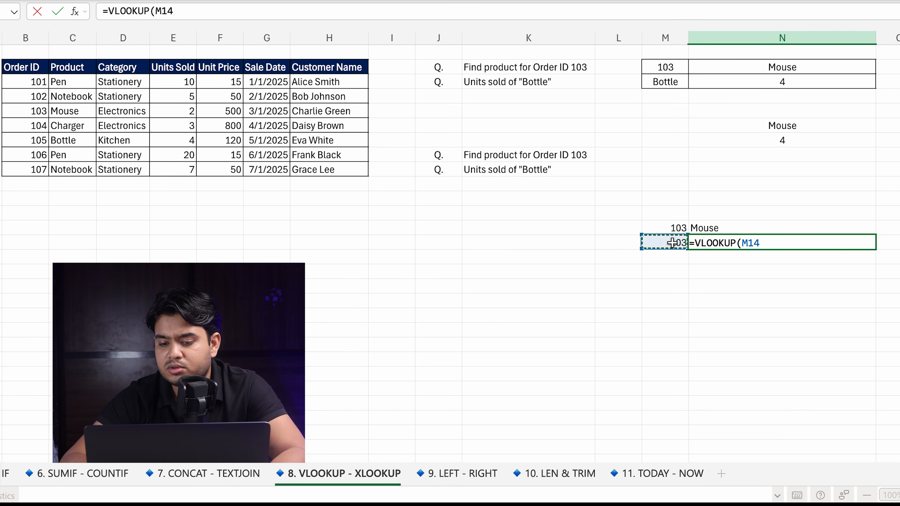
type(",")
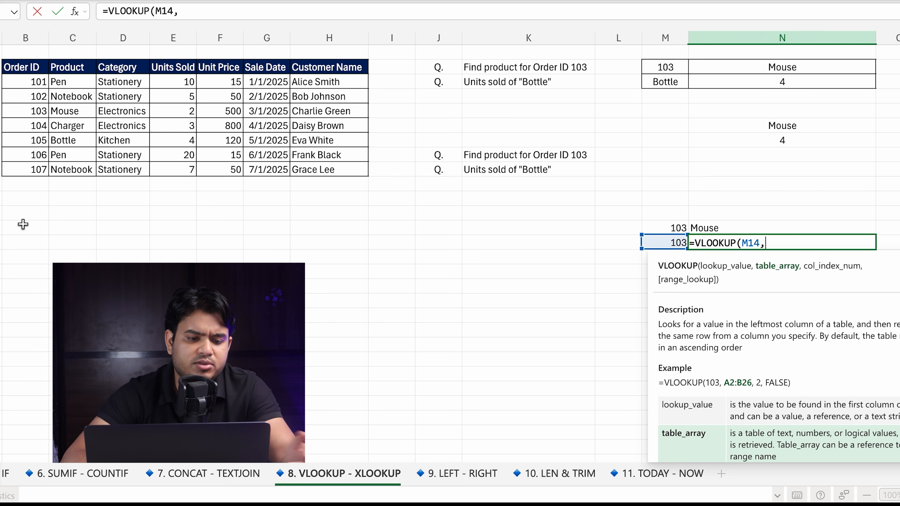
left_click_drag(28, 81, 335, 172)
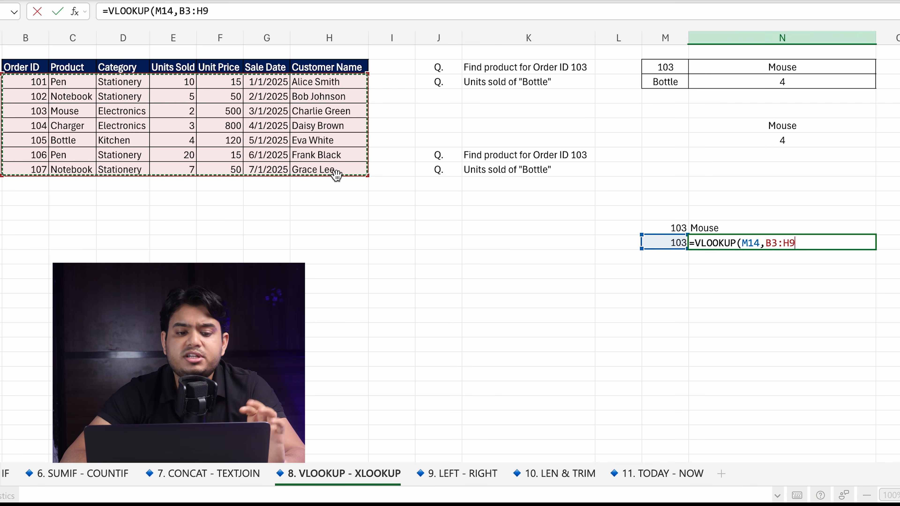
left_click_drag(28, 88, 318, 166)
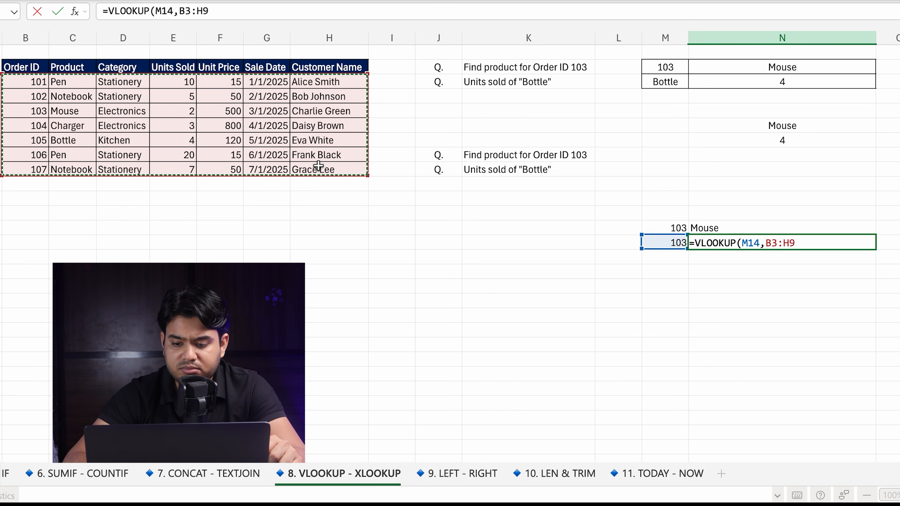
type(",")
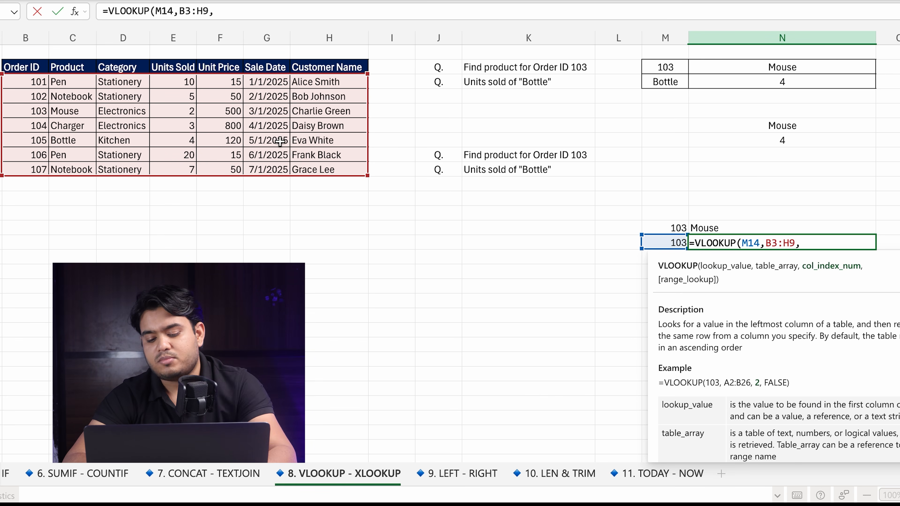
type("6,")
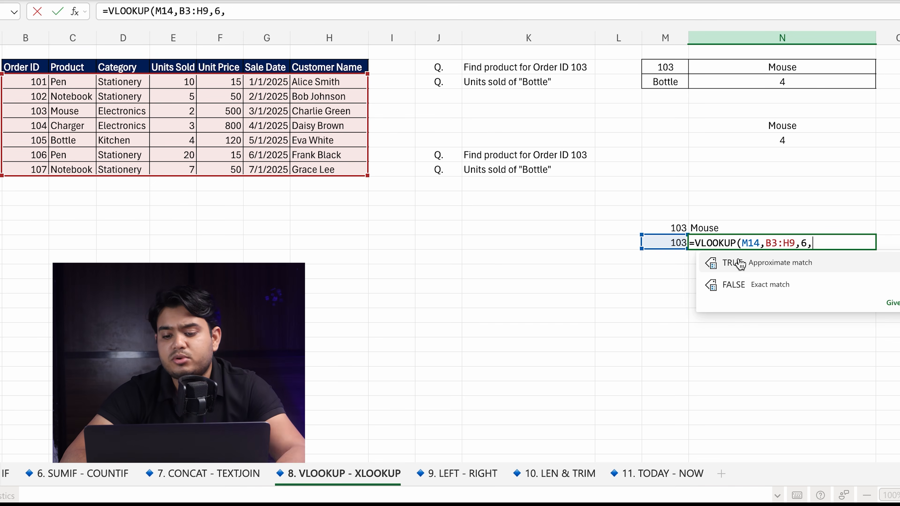
double_click(736, 264)
key("Return")
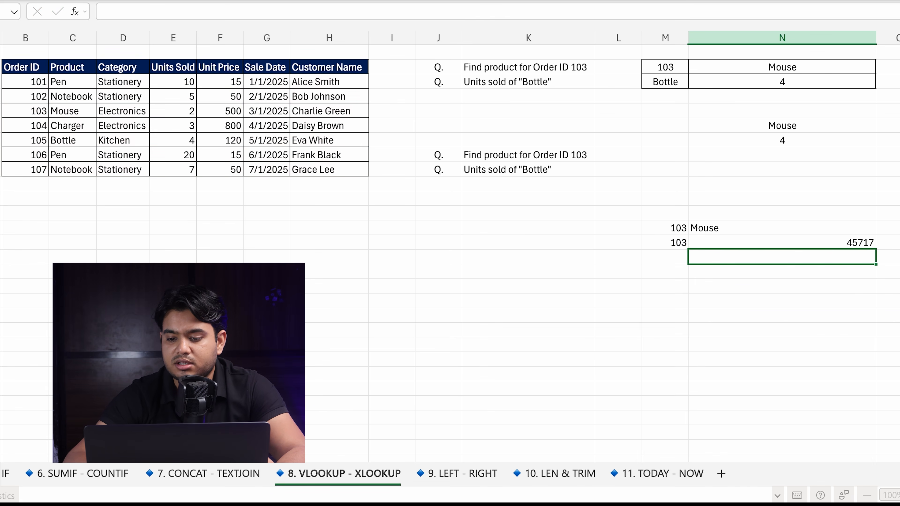
Step: Format the VLOOKUP result in N14 as Short Date
left_click(733, 240)
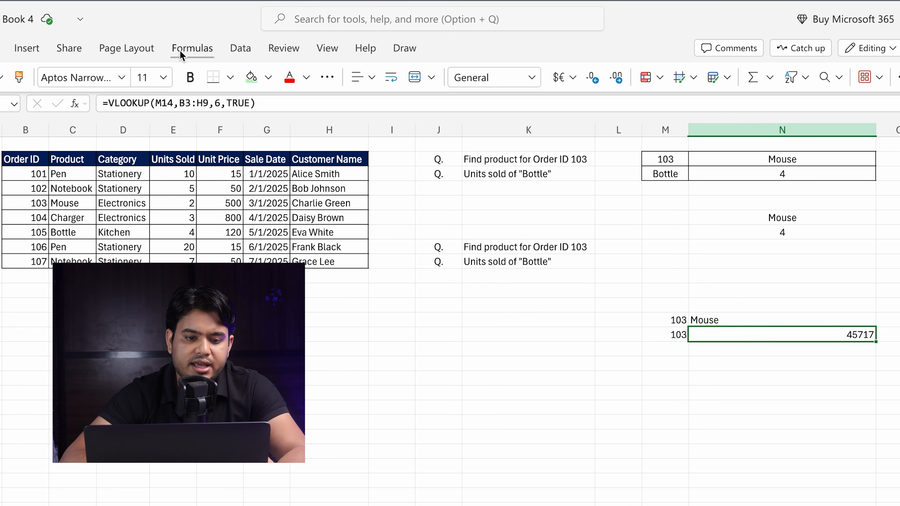
left_click(193, 48)
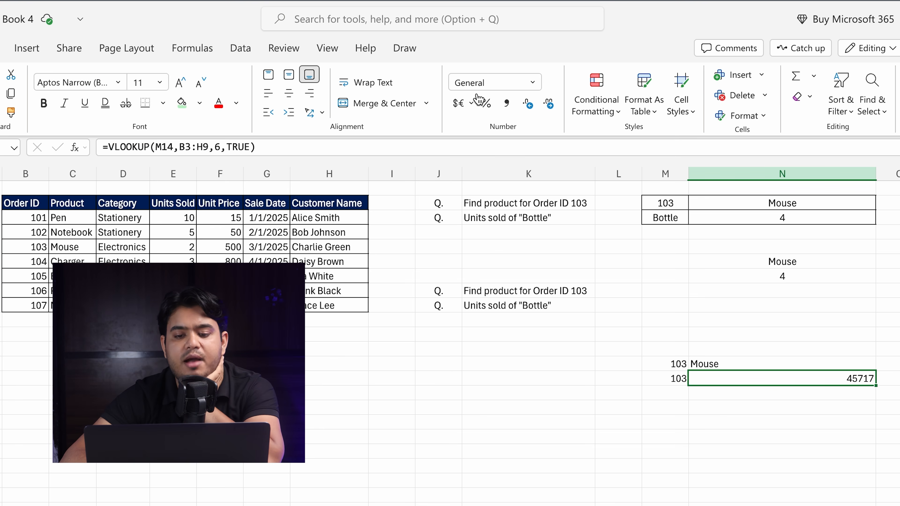
left_click(532, 82)
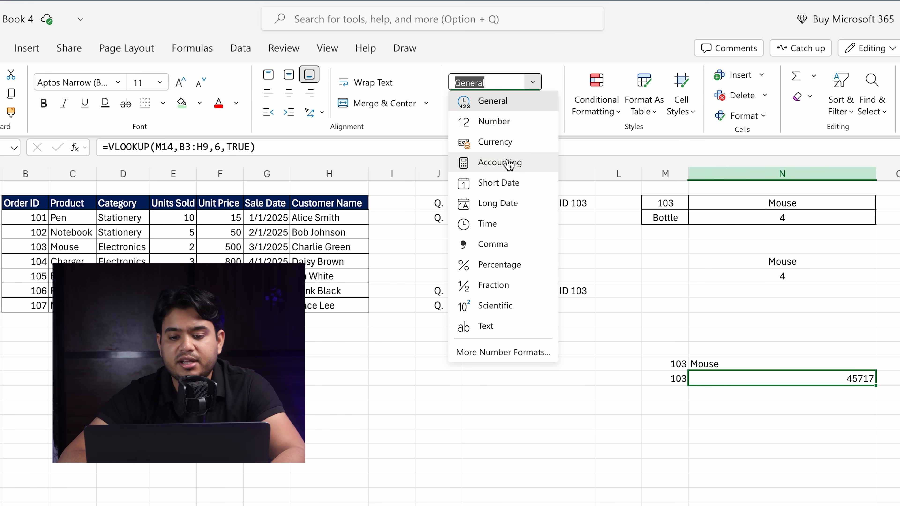
left_click(510, 191)
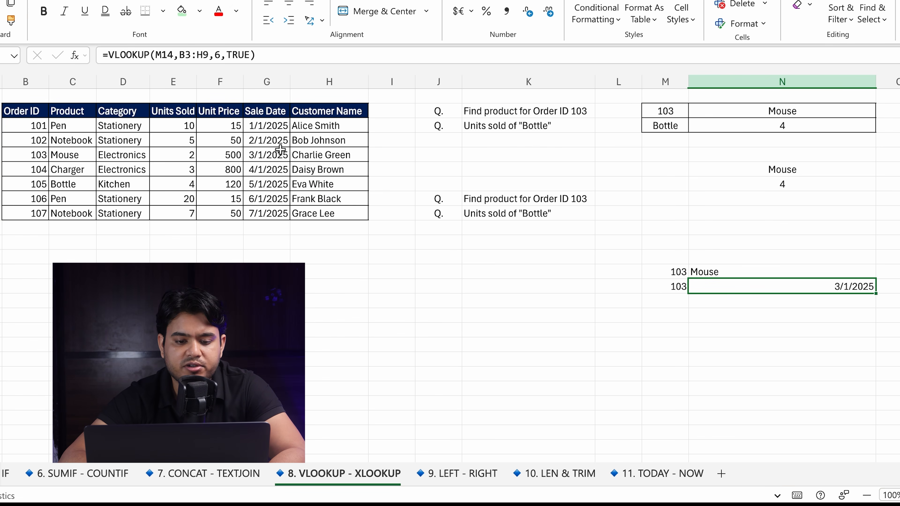
Step: Check the date in N14 against the Sale Date in the table row for Order ID 103
left_click(276, 156)
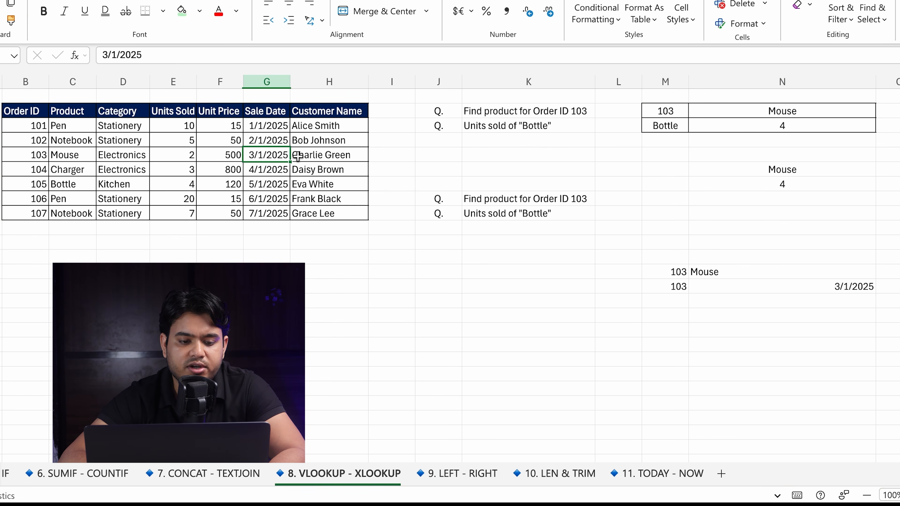
left_click_drag(47, 159, 354, 165)
left_click(677, 287)
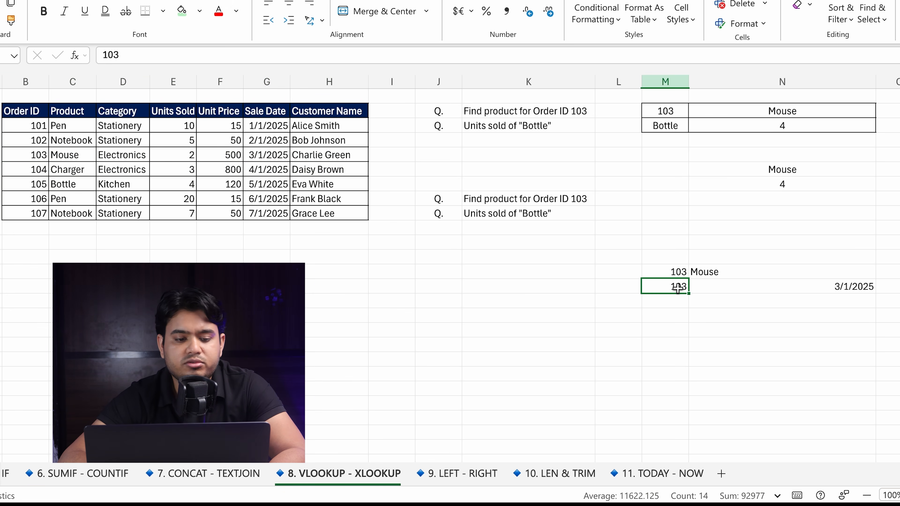
Step: Replace the lookup Order IDs in M14 and M13 with the Order ID listed in B8
type("106")
key("Return")
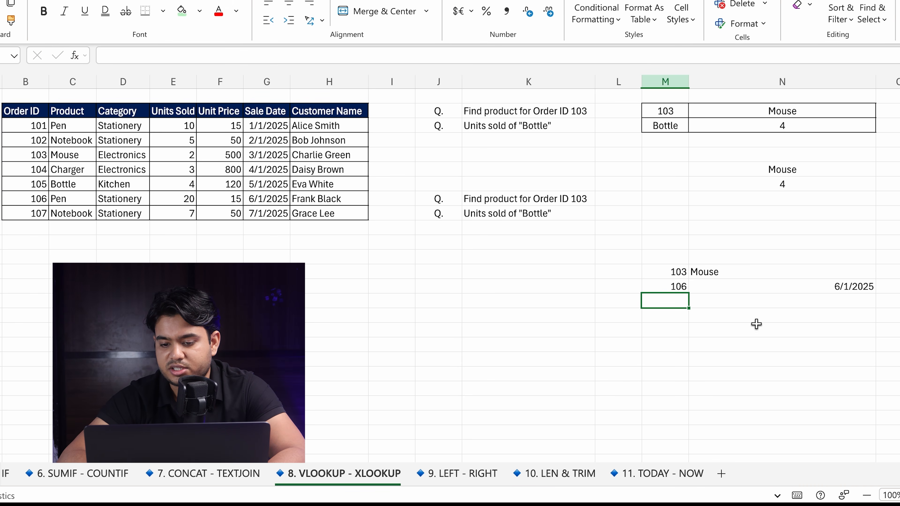
left_click(676, 282)
left_click(676, 271)
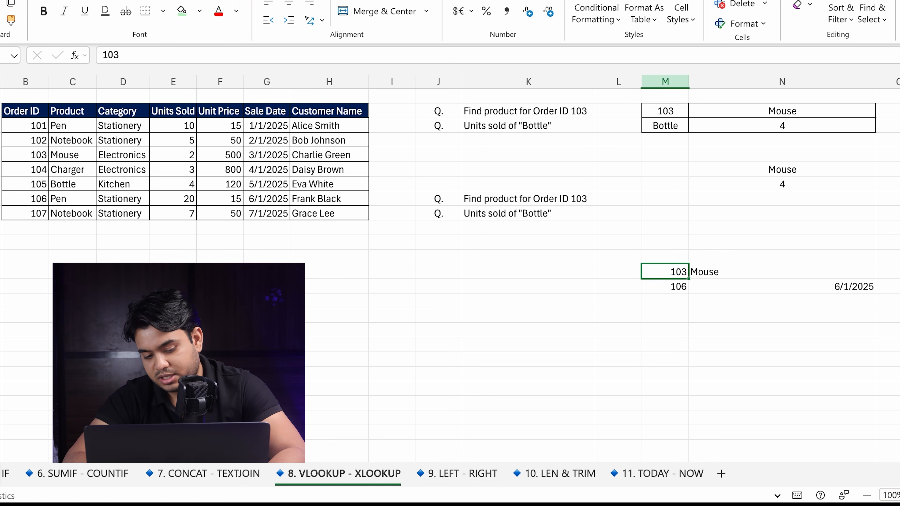
type("106")
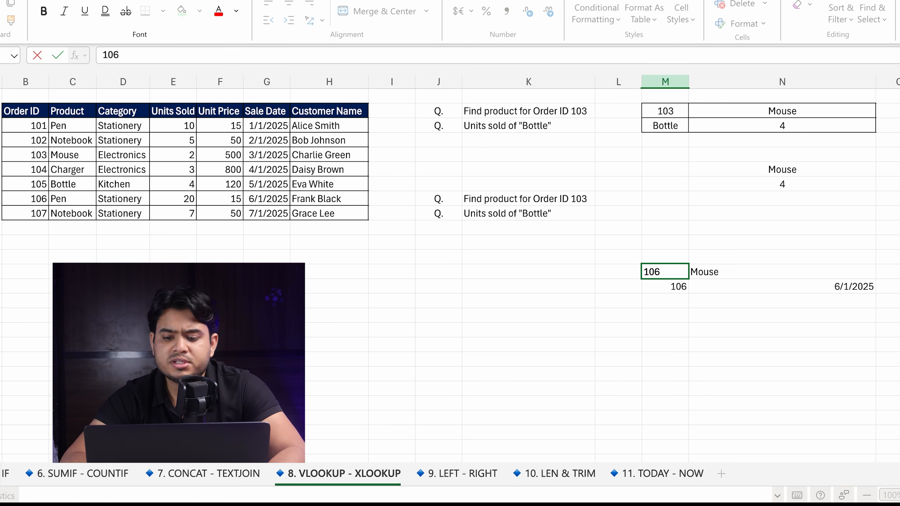
key("Return")
Step: Center the lookup values and VLOOKUP results in M13:N14
left_click_drag(684, 276, 749, 282)
left_click(294, 9)
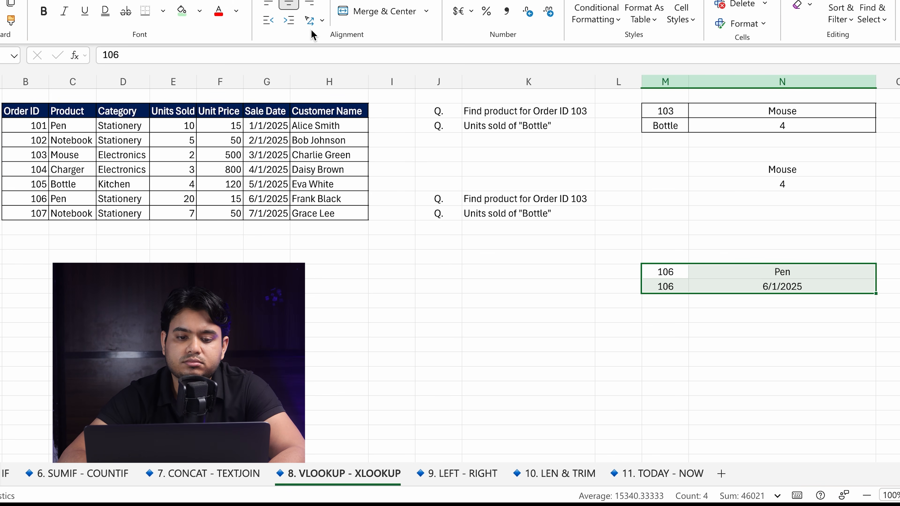
left_click_drag(757, 273, 757, 287)
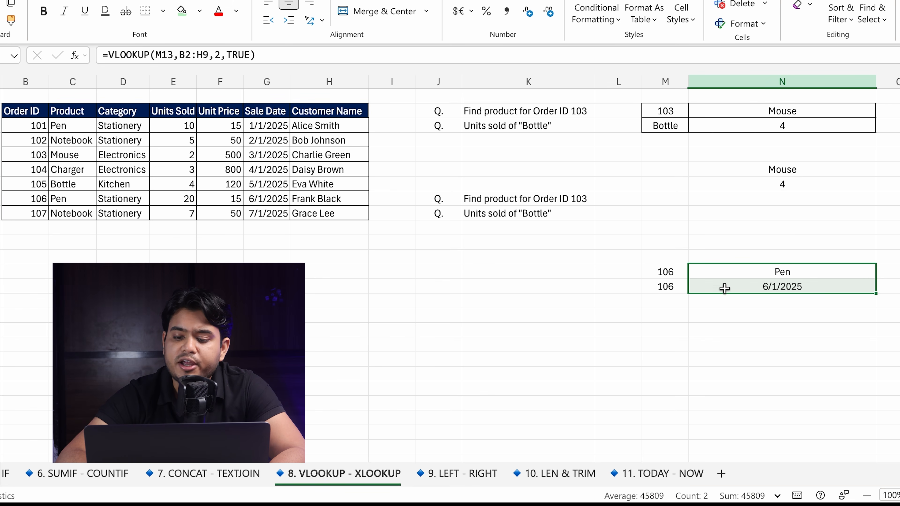
left_click(656, 312)
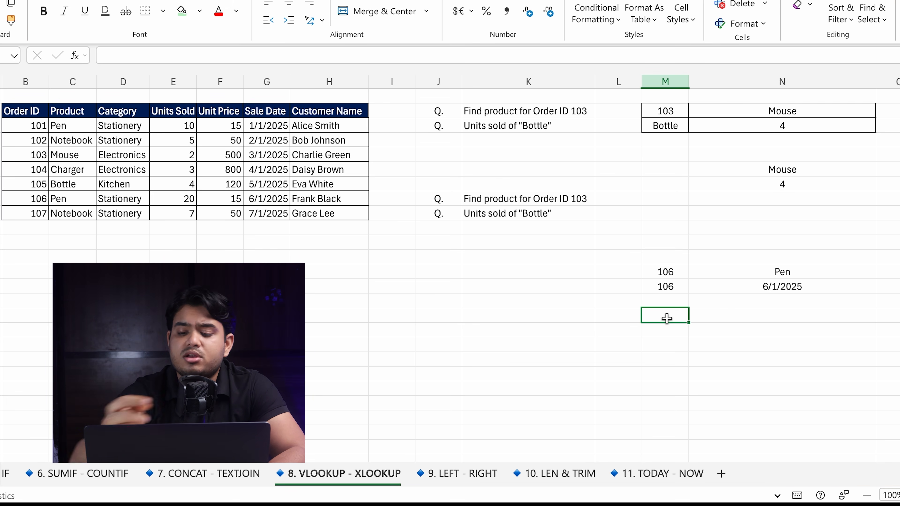
Step: Copy the Order ID from B4 into M15 and center it
left_click(669, 301)
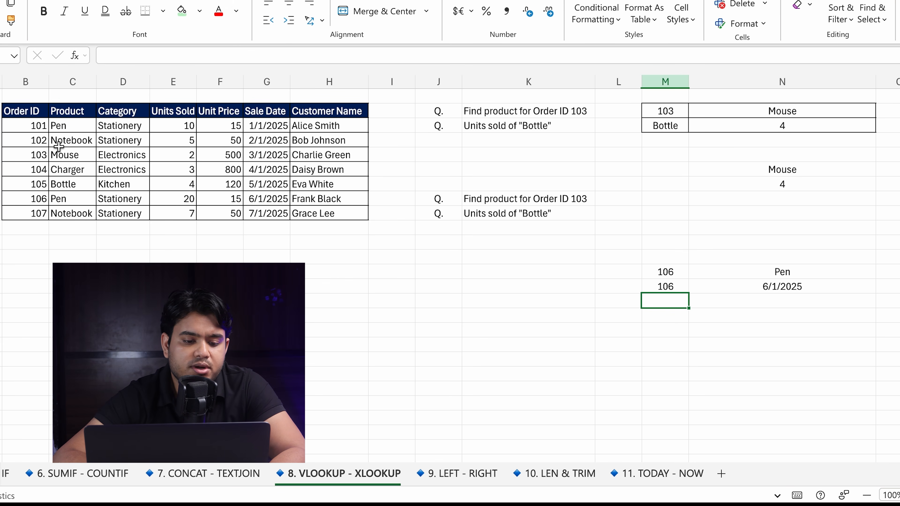
left_click(38, 141)
key("ctrl+c")
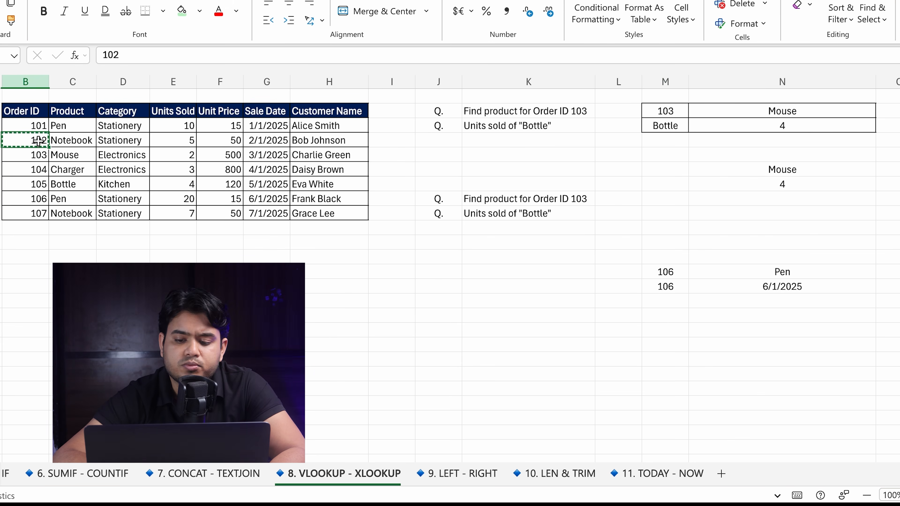
left_click(665, 295)
key("ctrl+v")
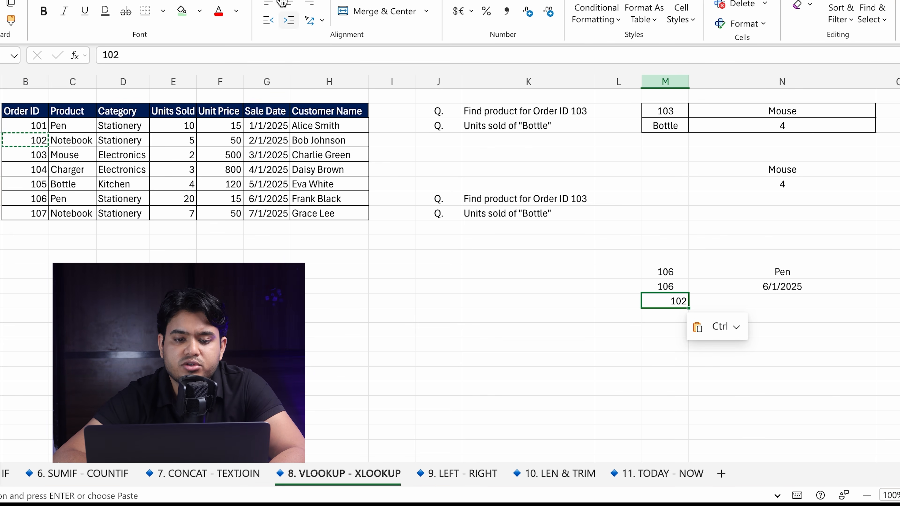
left_click(288, 4)
Step: In N15, enter a VLOOKUP of M15 in B3:H9 returning column 7 with TRUE, and check the result against its table row
left_click(767, 298)
type("=vl")
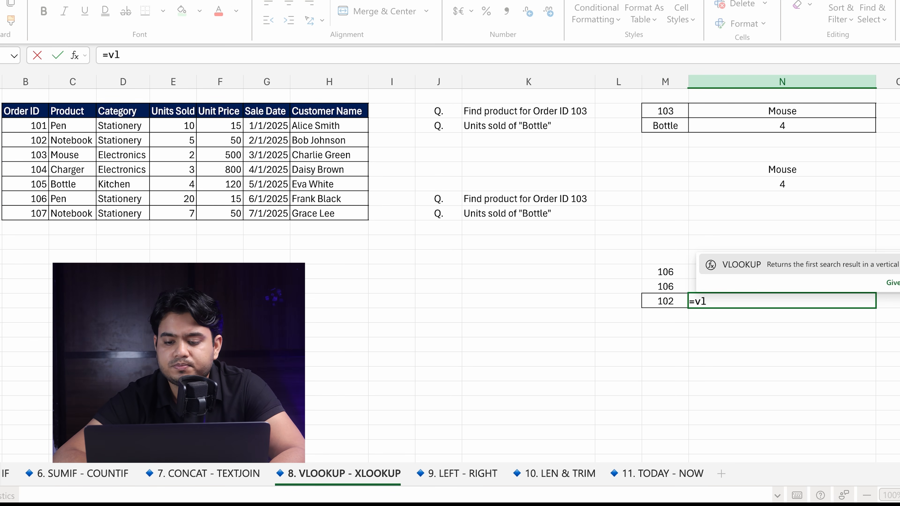
double_click(737, 264)
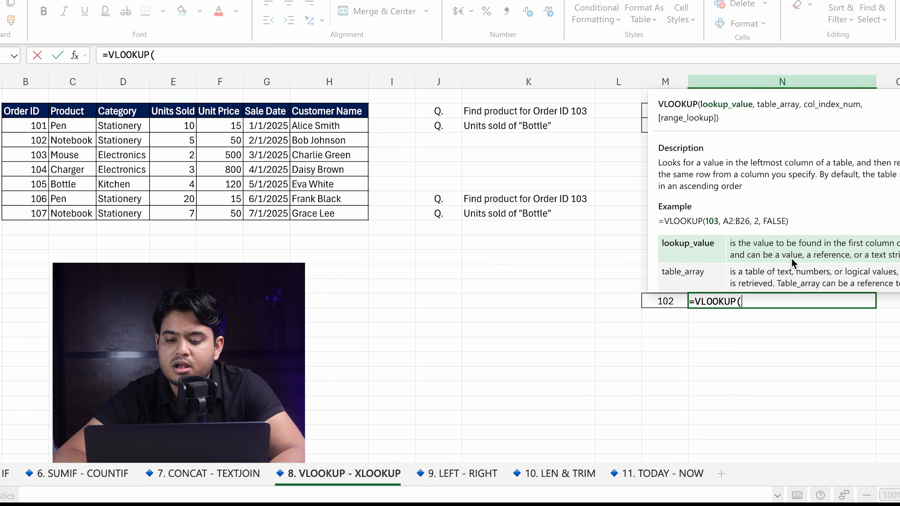
left_click(663, 300)
type(",")
left_click_drag(34, 125, 329, 210)
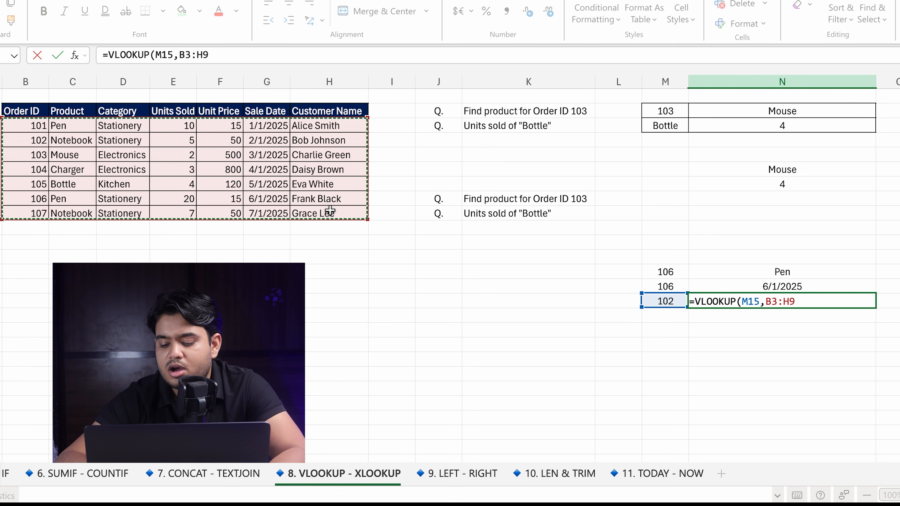
type(",7")
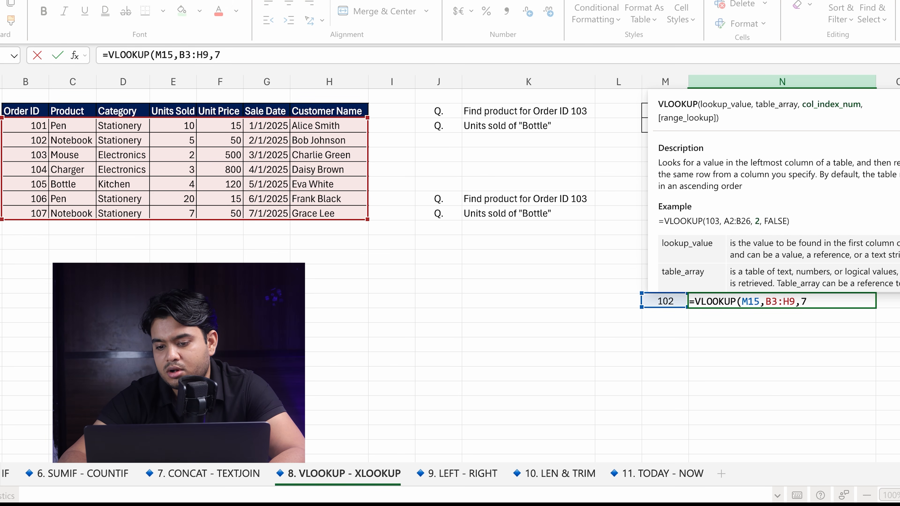
type(",")
double_click(752, 243)
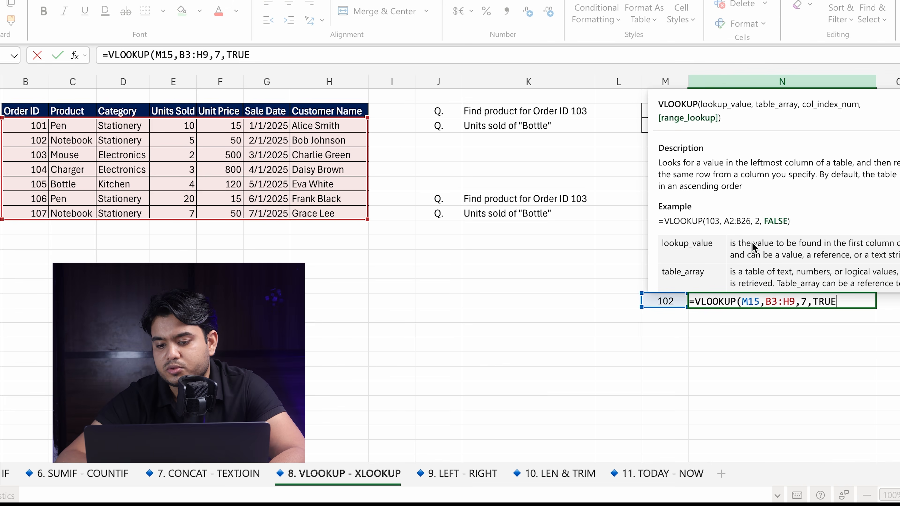
key("Return")
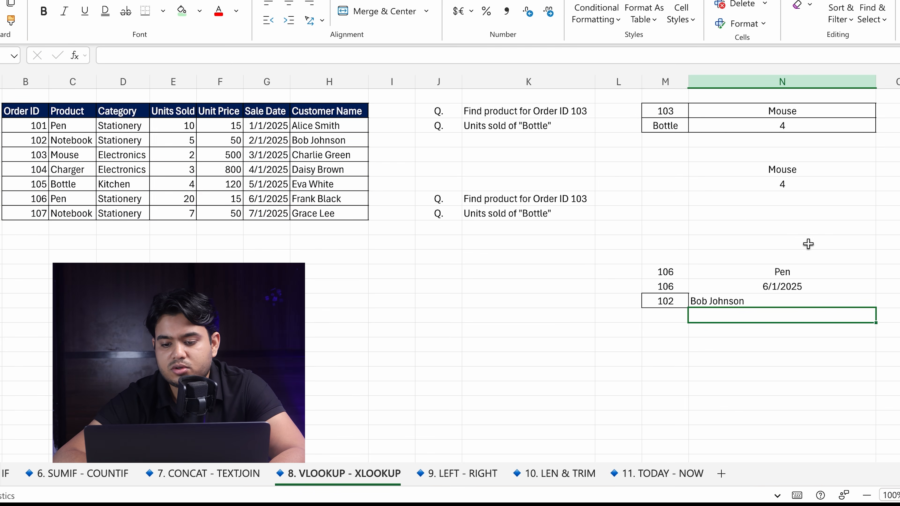
left_click_drag(673, 302, 743, 302)
left_click_drag(315, 138, 45, 138)
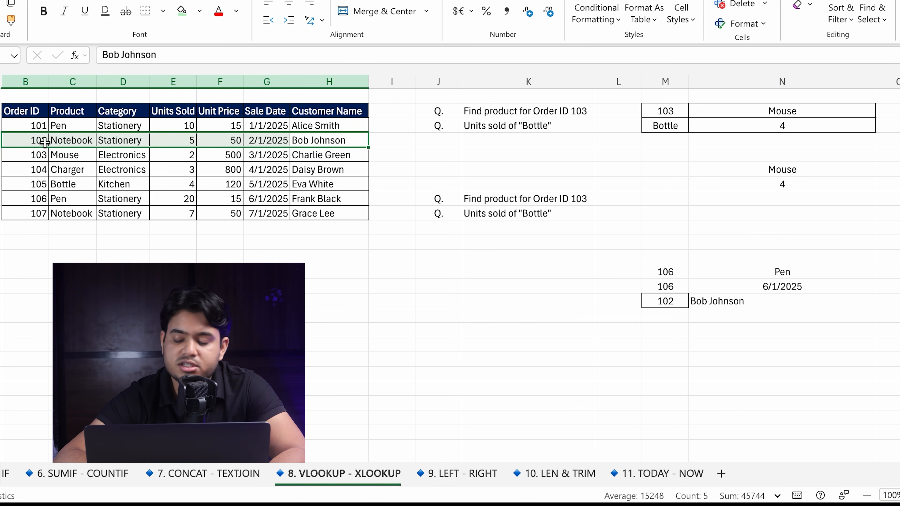
Step: Center the cells in M13:N15 and apply all borders to them
left_click_drag(672, 270, 798, 300)
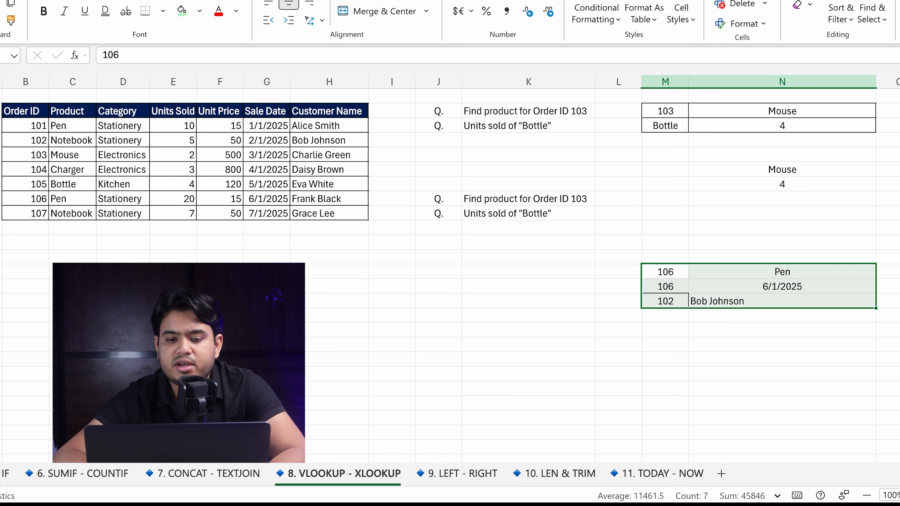
left_click(292, 5)
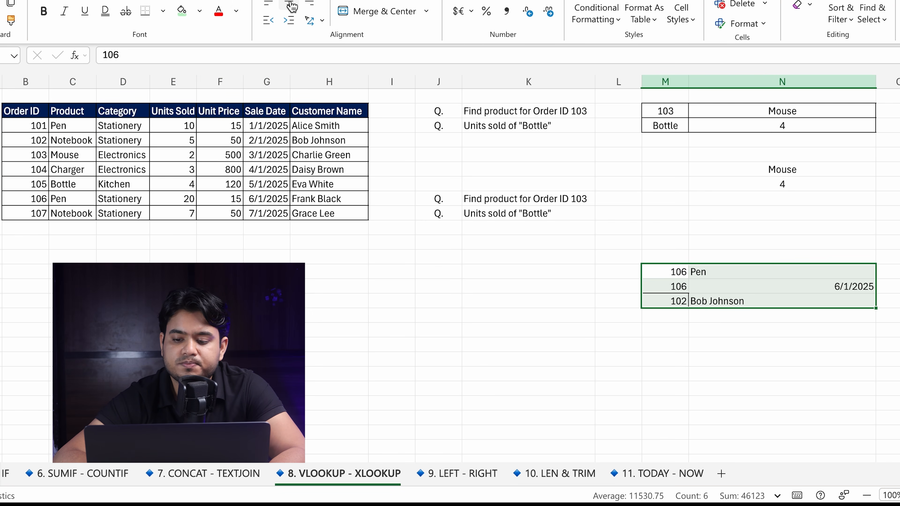
left_click(293, 4)
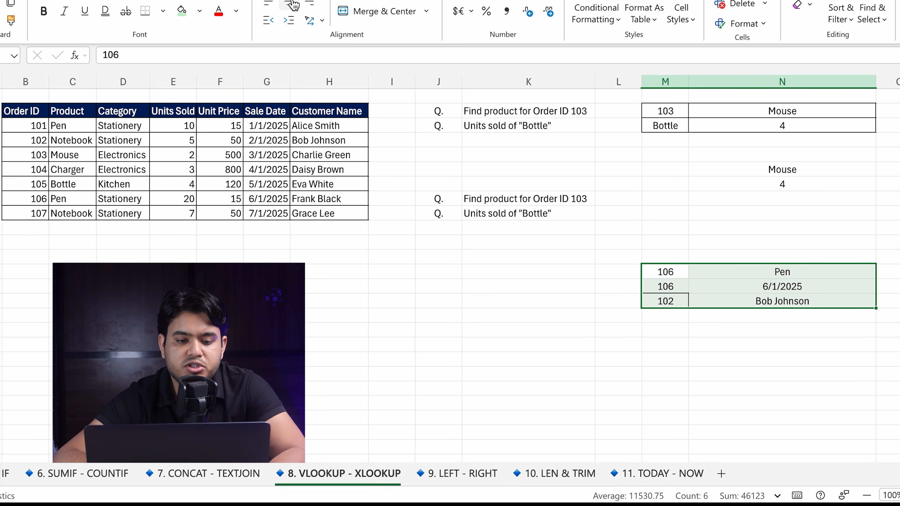
left_click(163, 10)
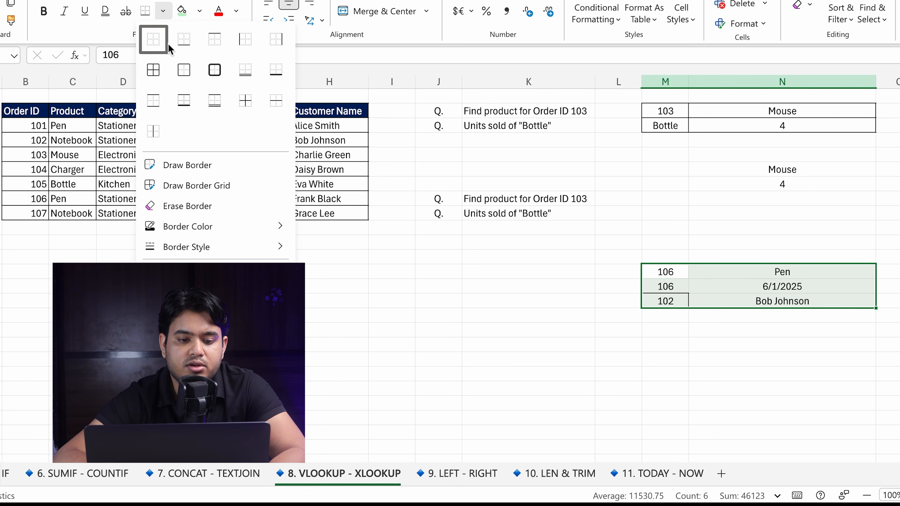
left_click(155, 69)
left_click(267, 336)
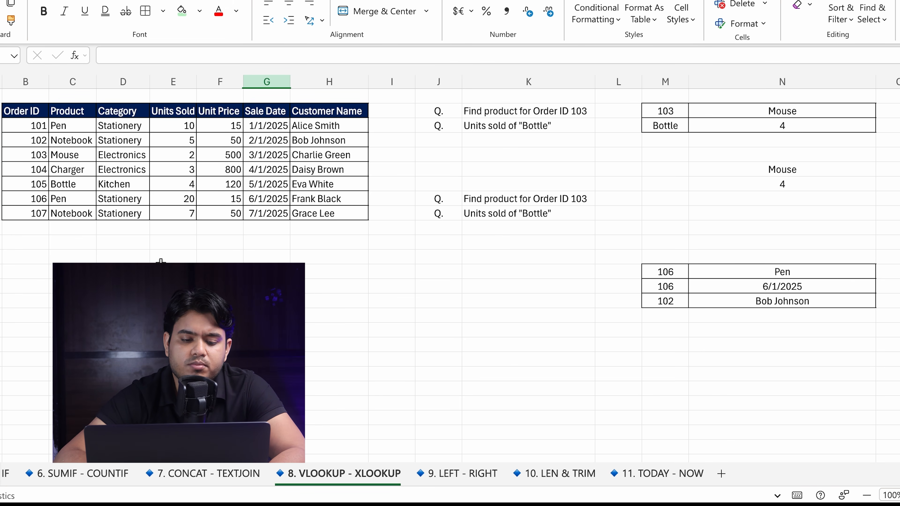
Step: Paste Bottle into L12 and enter an XLOOKUP in M12 that searches L12 in C2:C9 and returns from E2:E9
left_click(162, 272)
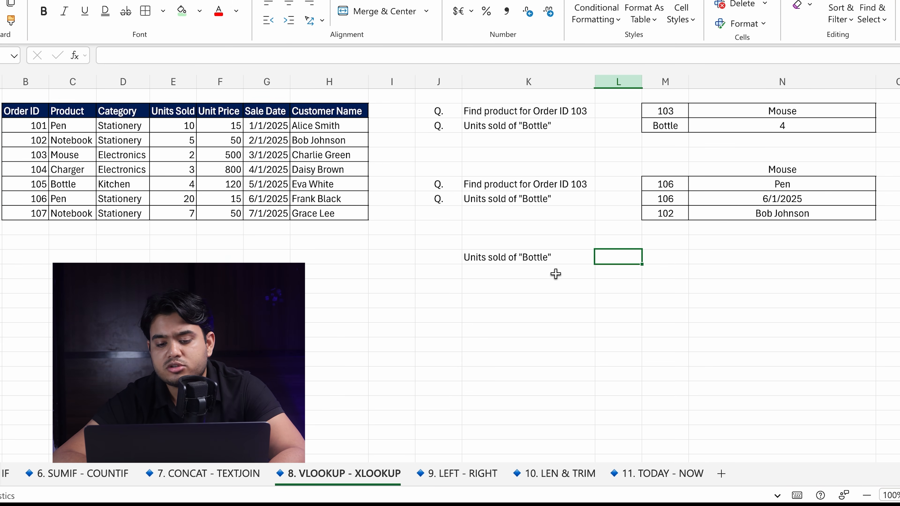
key("ctrl+v")
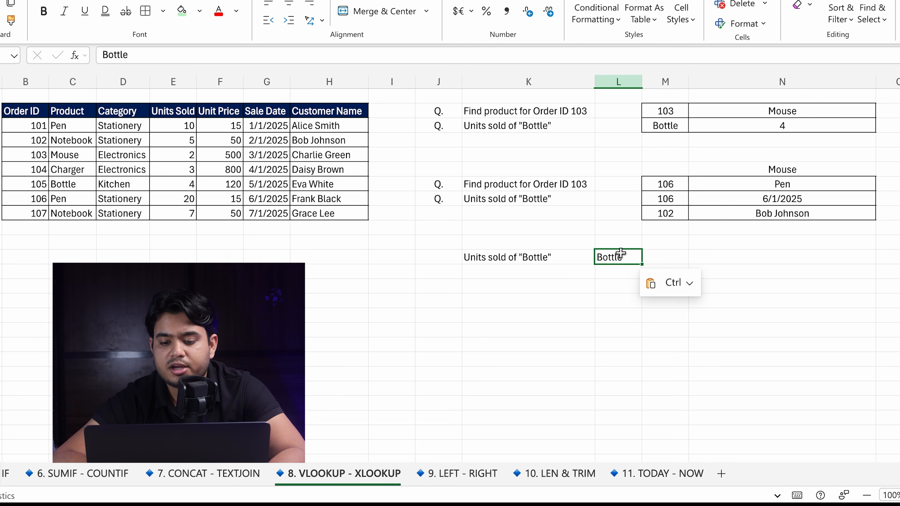
left_click(673, 262)
type("=xl")
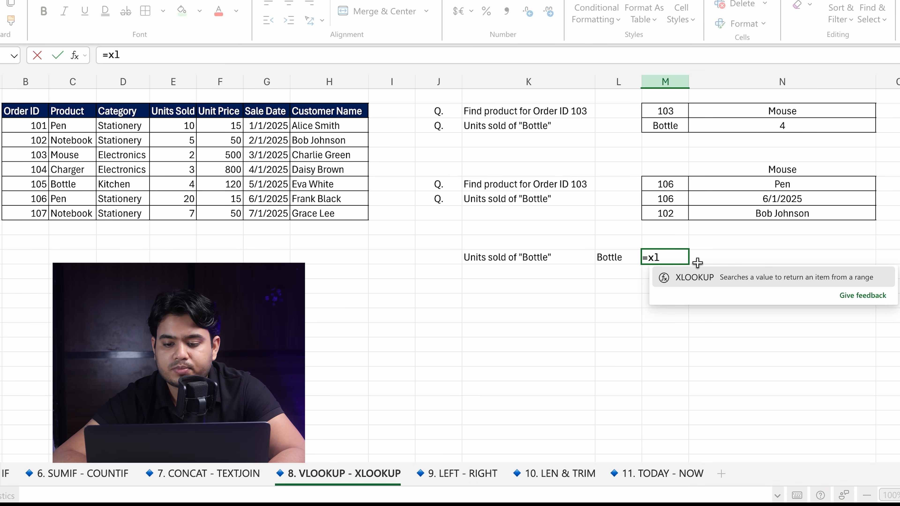
key("Tab")
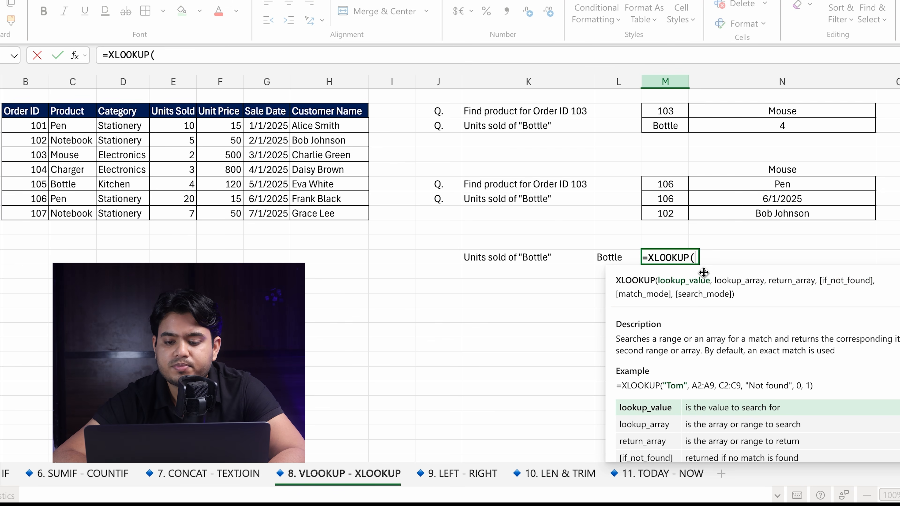
left_click(628, 257)
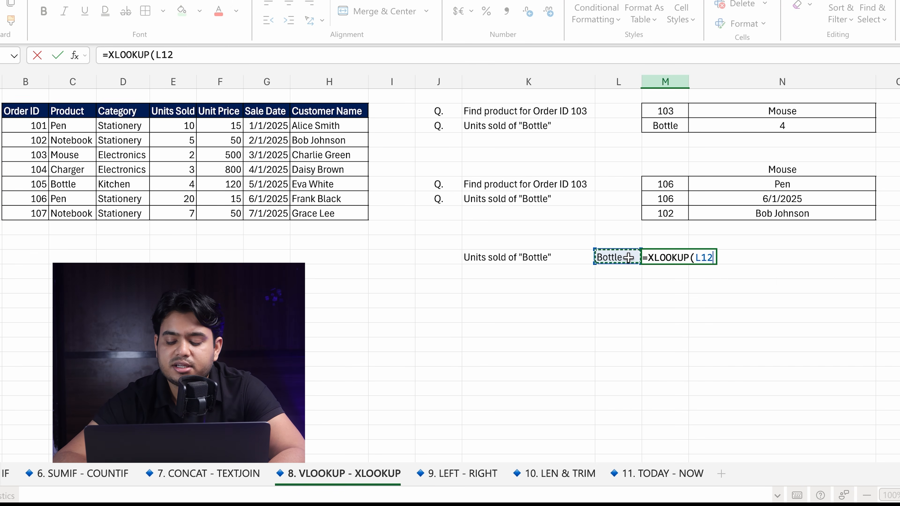
type(",")
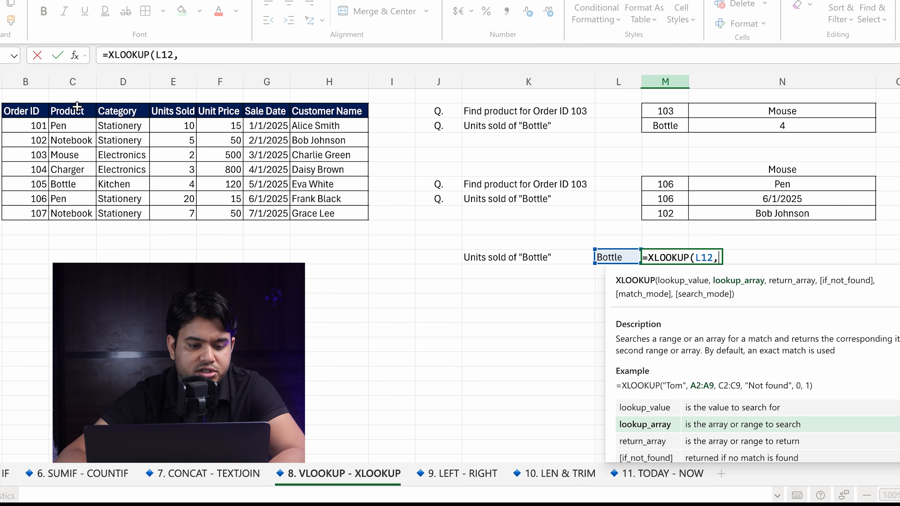
left_click_drag(77, 110, 78, 211)
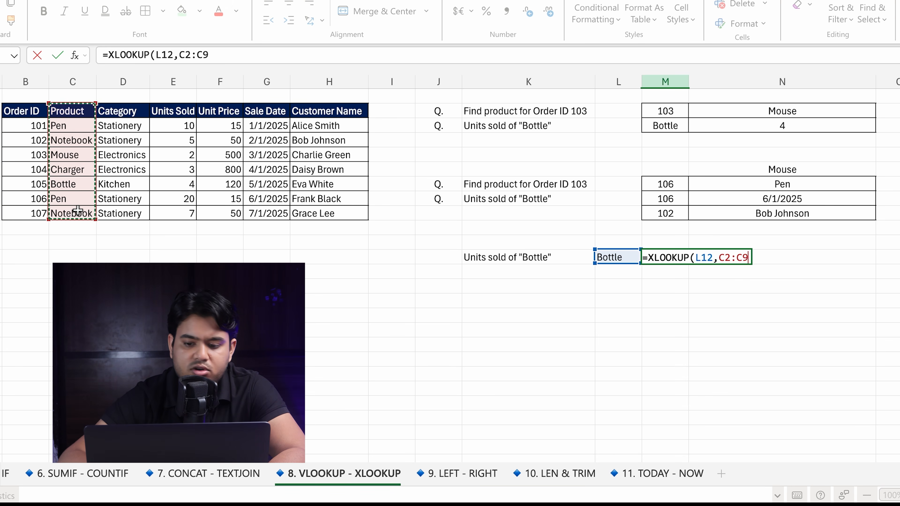
type(",")
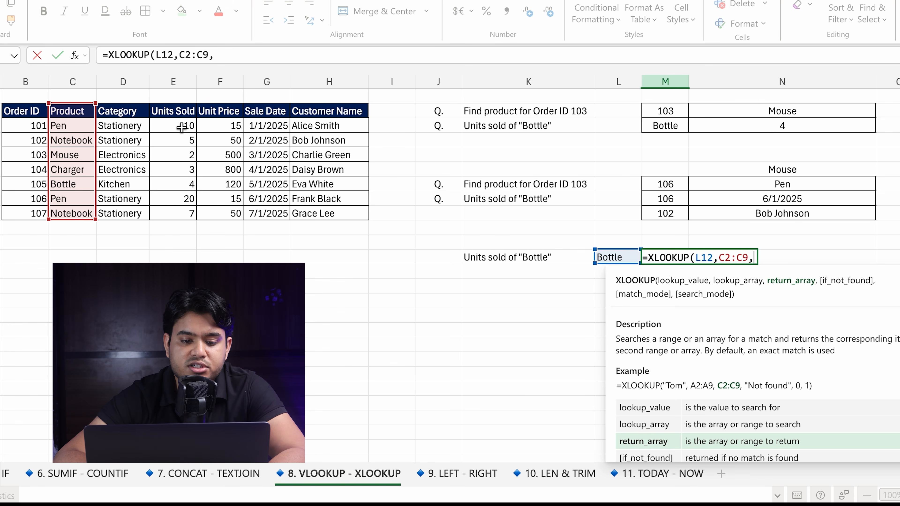
left_click_drag(184, 111, 187, 218)
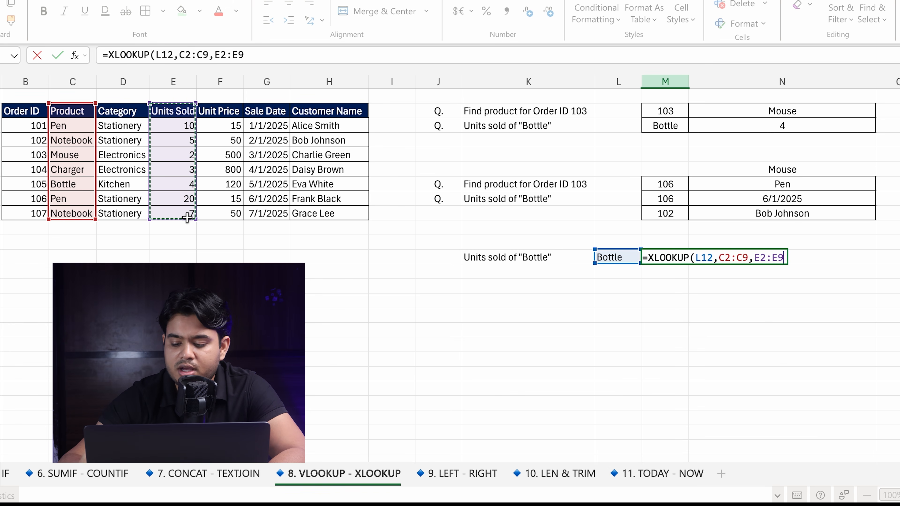
type(")")
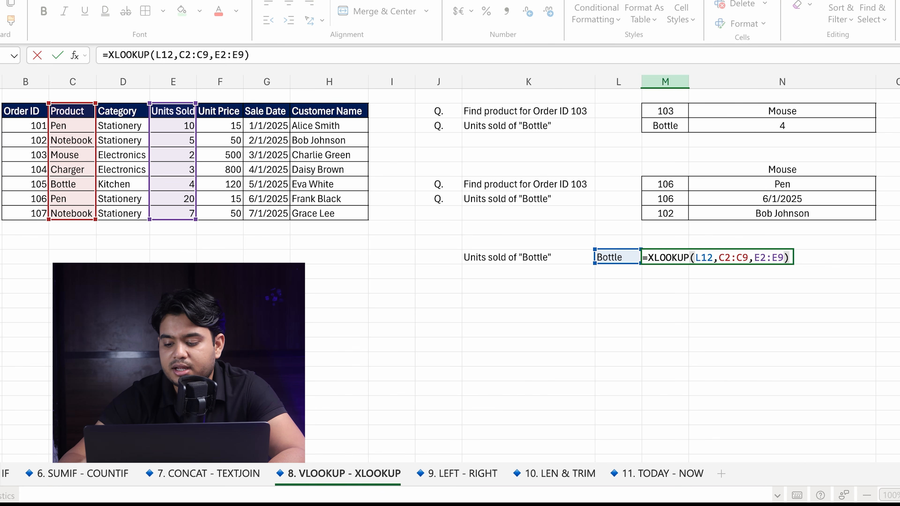
key("Return")
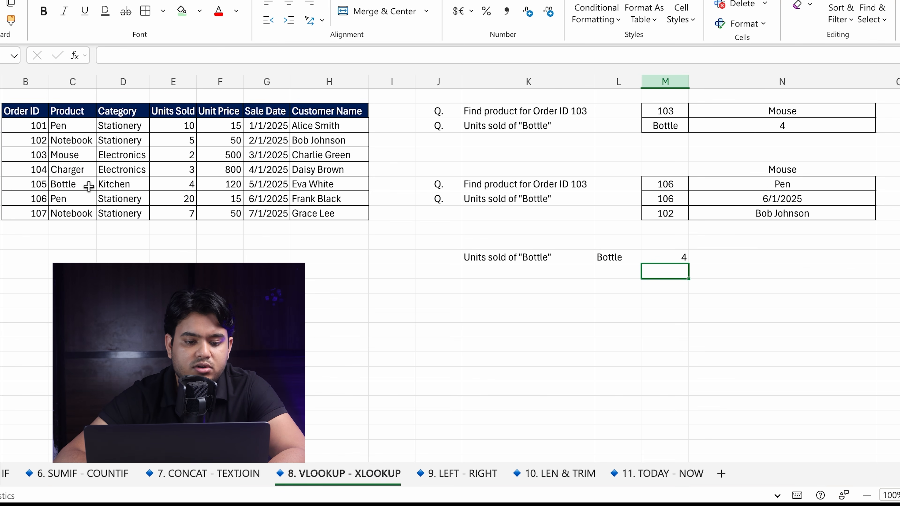
Step: Check the XLOOKUP result in M12 against the Units Sold value in the table row for Bottle
left_click_drag(87, 185, 185, 188)
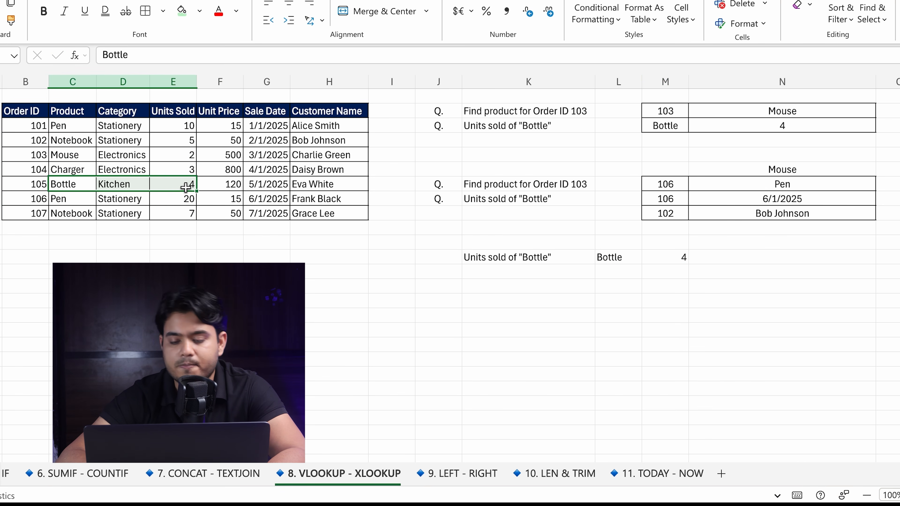
left_click(524, 302)
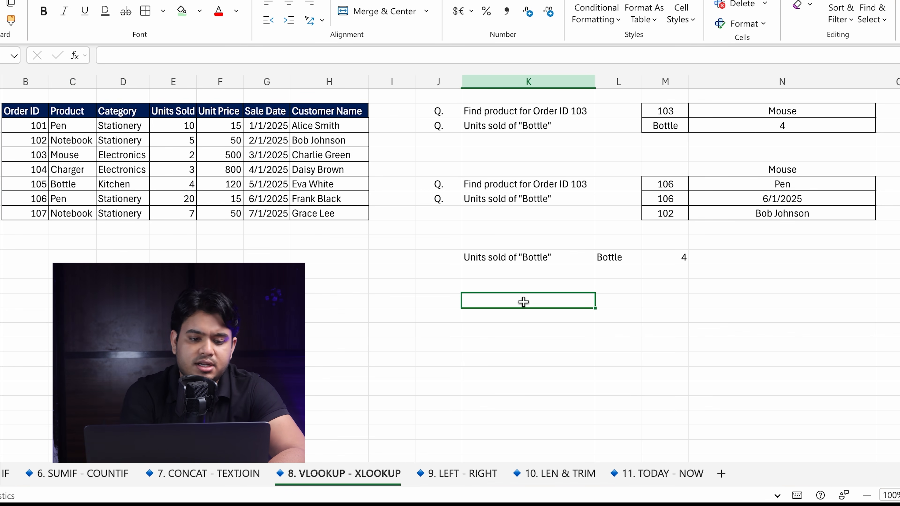
left_click(522, 257)
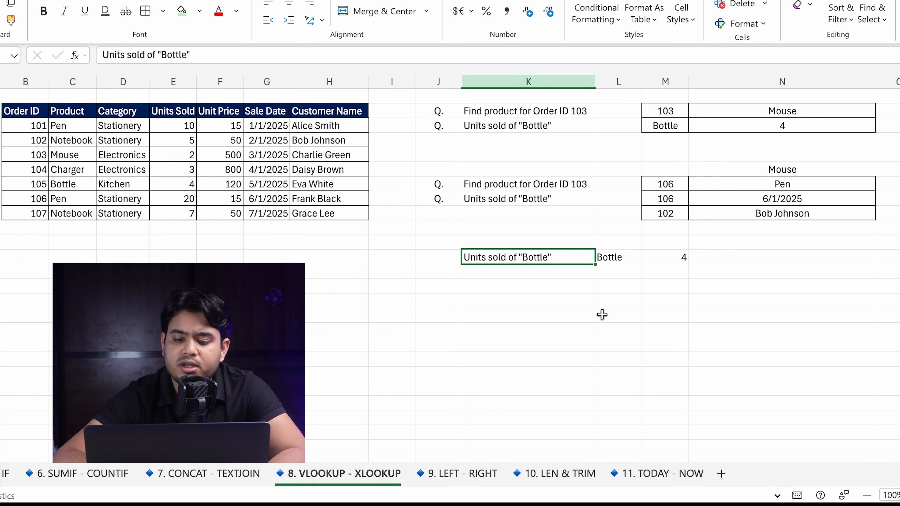
Step: In L15, enter an XLOOKUP of "Mouse" in C2:C9 returning from H2:H9, and check the result against the Mouse row
left_click(634, 300)
type("=xl")
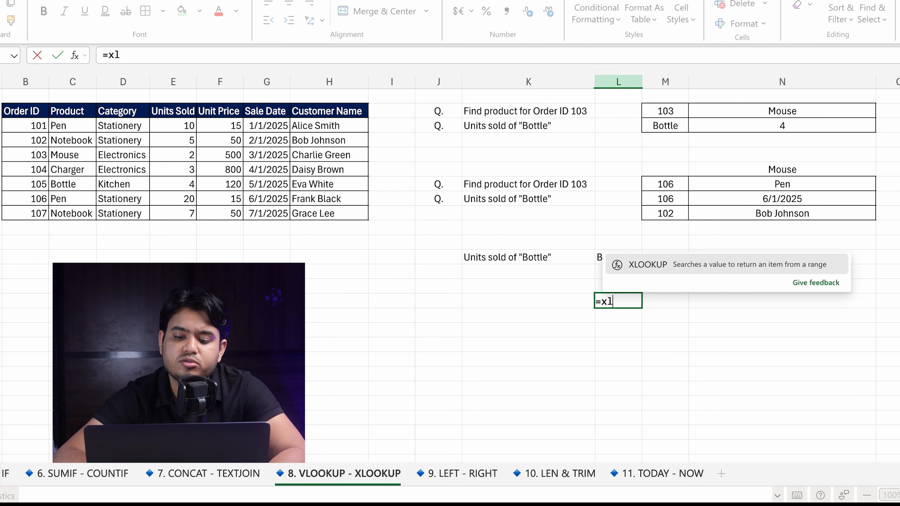
key("Tab")
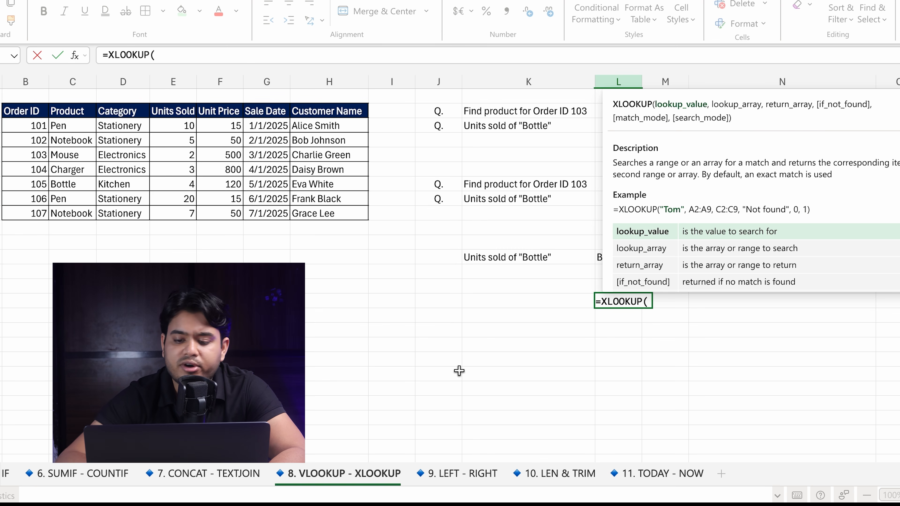
type("\"Mou")
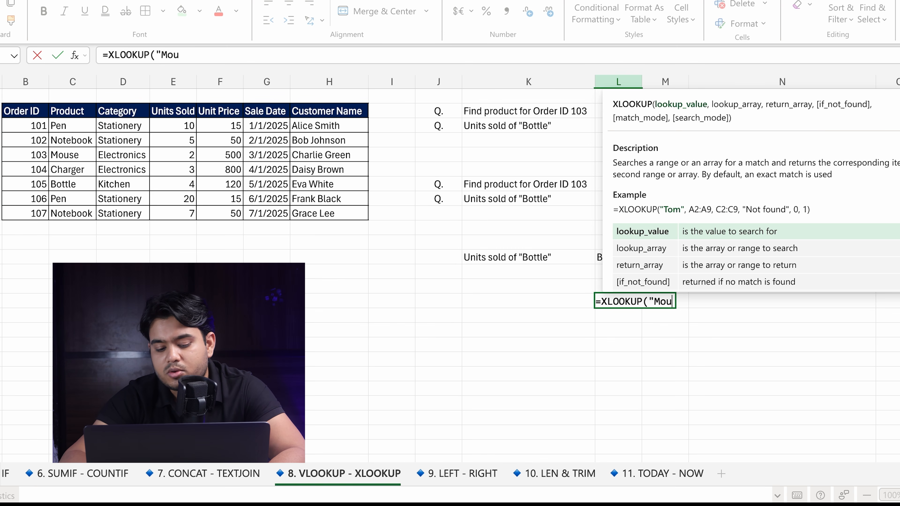
type("se\"")
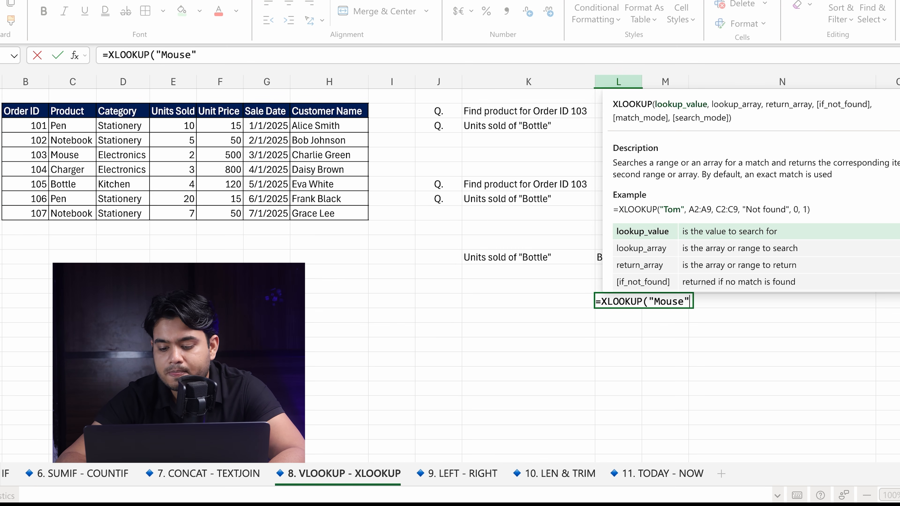
type(",")
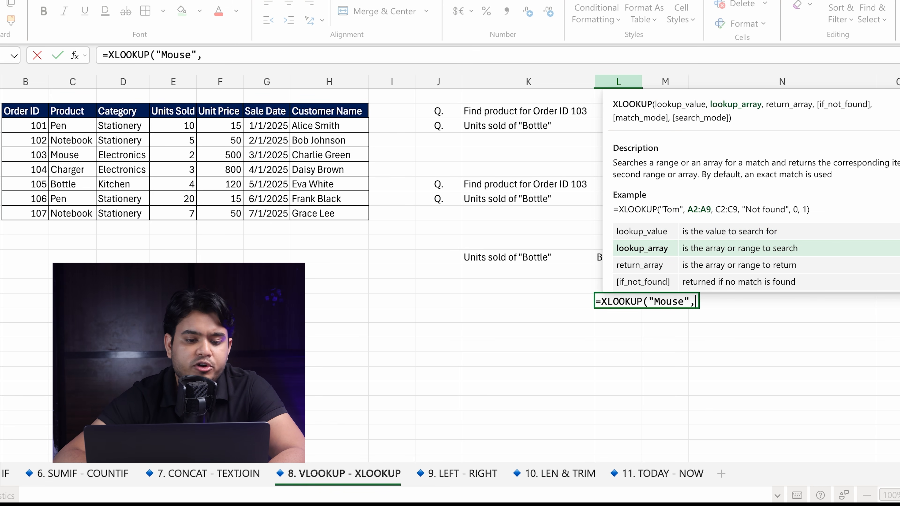
left_click_drag(71, 111, 71, 213)
type(",")
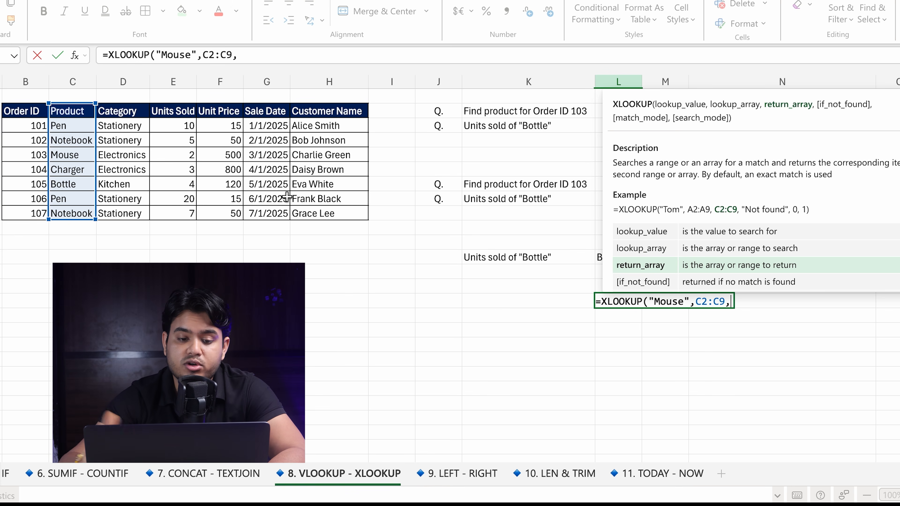
left_click(318, 105)
left_click_drag(318, 106, 339, 213)
key("Return")
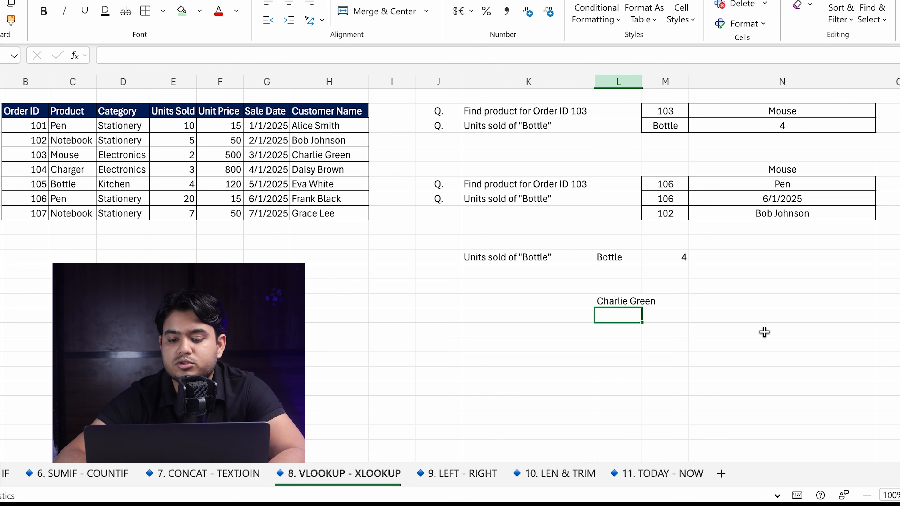
left_click(608, 304)
left_click_drag(90, 158, 329, 156)
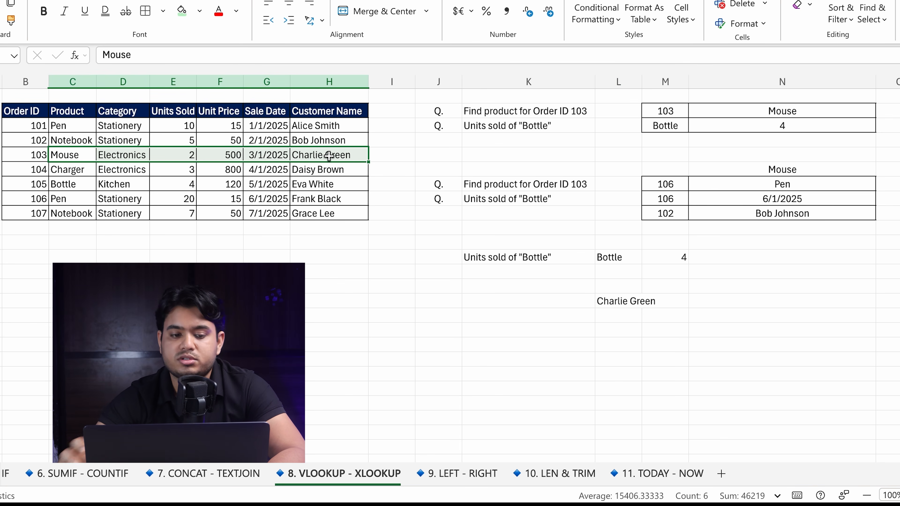
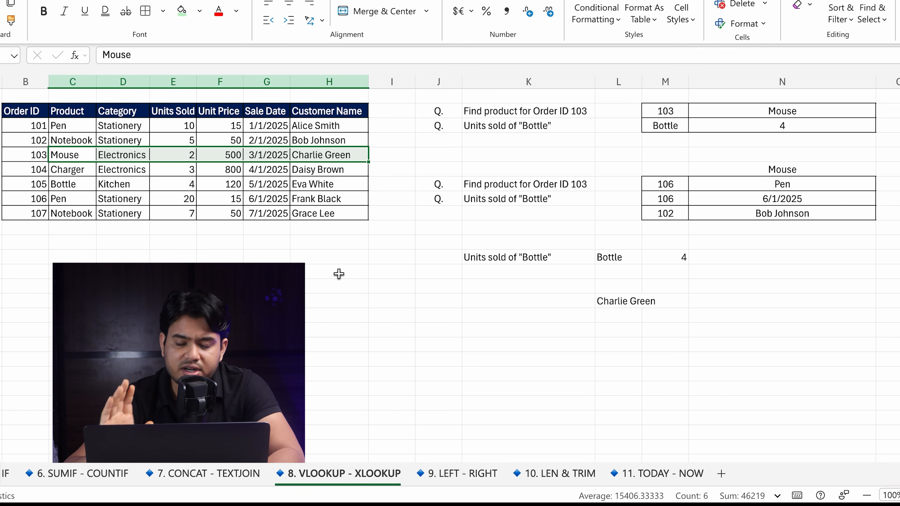
Step: Copy the order table B2:H9 and paste it transposed with its first cell in C17
left_click_drag(29, 112, 361, 213)
key("ctrl+c")
scroll(450, 276, "down", 5)
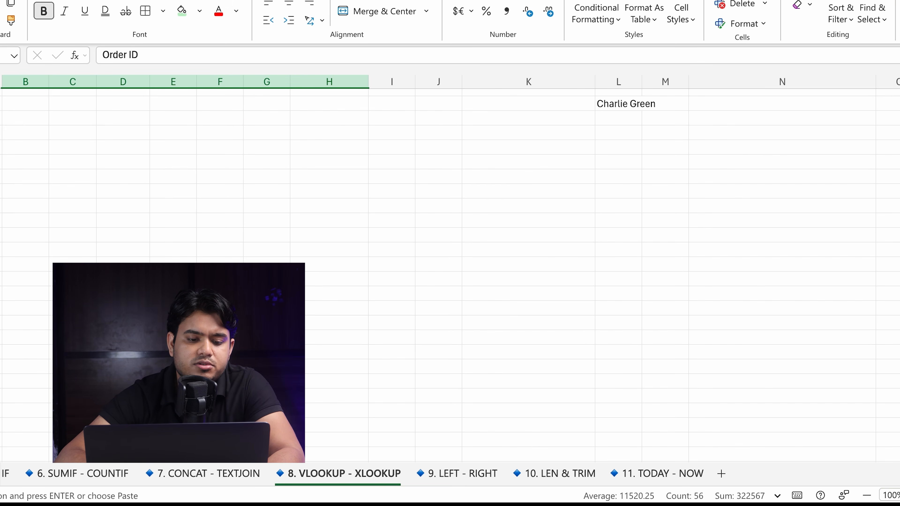
left_click(67, 134)
right_click(68, 134)
mouse_move(164, 188)
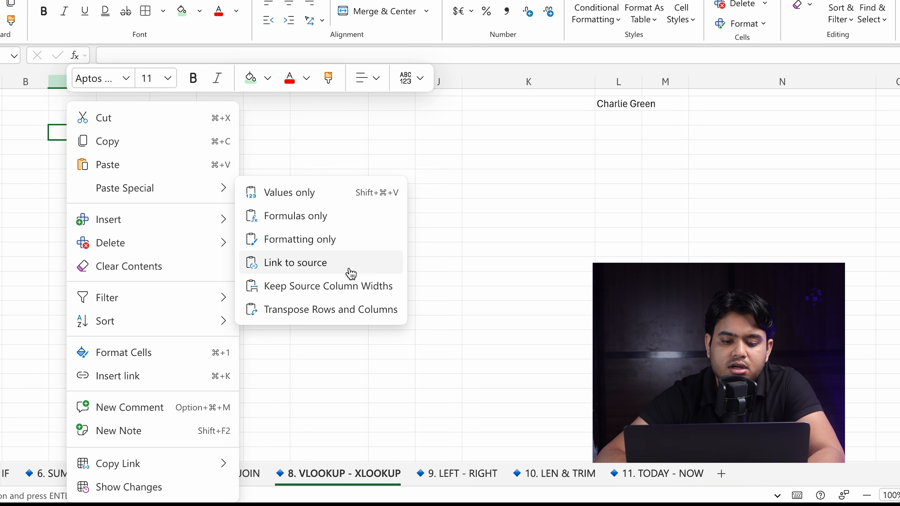
left_click(350, 310)
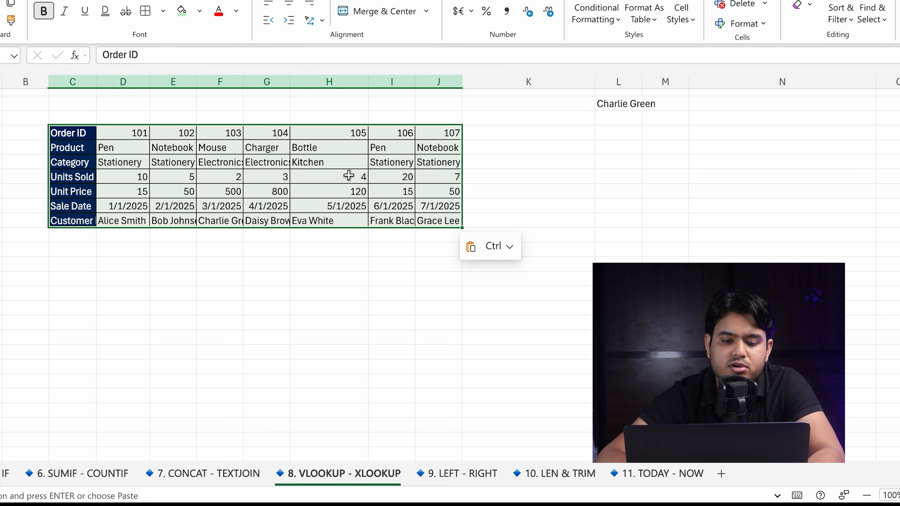
scroll(349, 175, "up", 1)
left_click(173, 183)
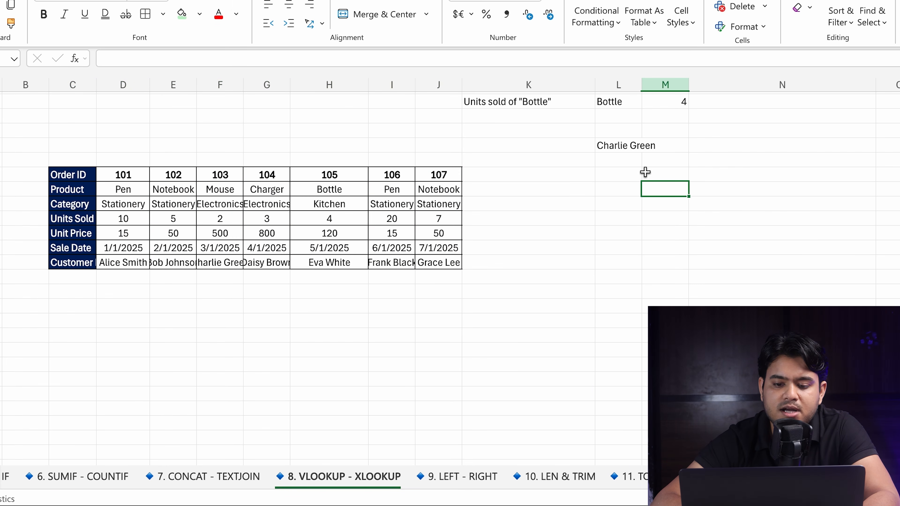
Step: Copy the order ID from M7 into M17, beside the transposed table
scroll(563, 193, "up", 3)
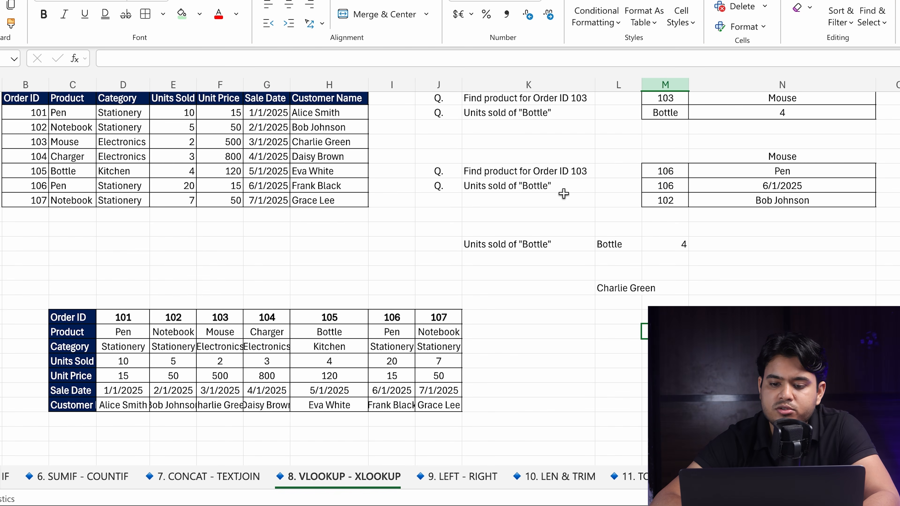
left_click(672, 171)
key("ctrl+c")
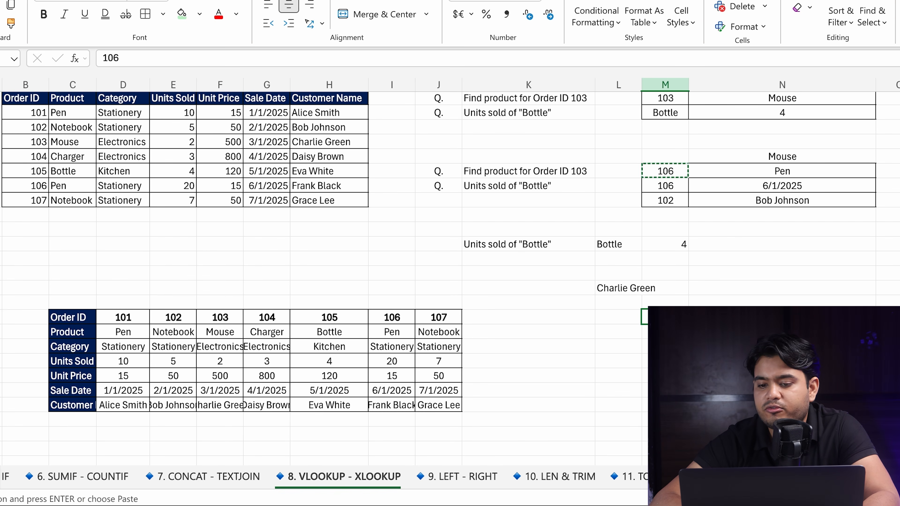
scroll(665, 199, "down", 3)
left_click(665, 199)
key("ctrl+v")
Step: Highlight the Pen cell I18 in the transposed table's Product row with the light green fill
left_click_drag(72, 214, 406, 211)
left_click(405, 211)
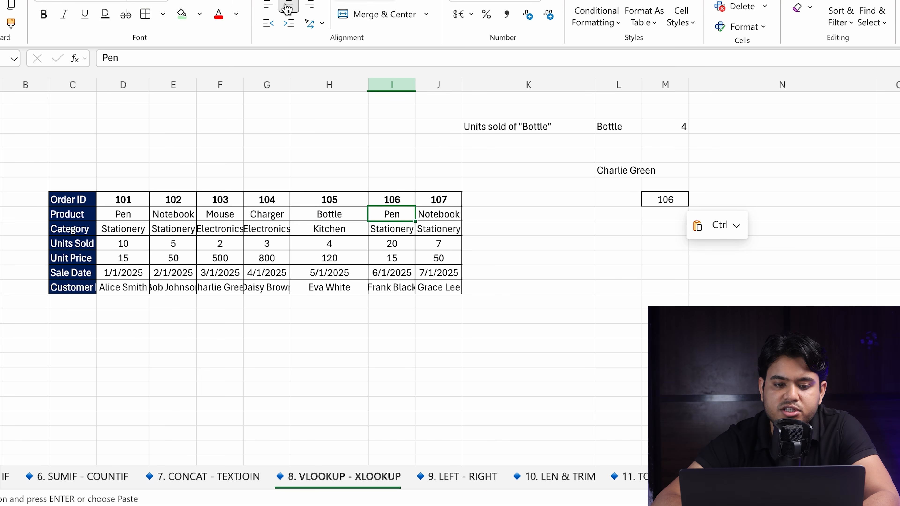
left_click(182, 15)
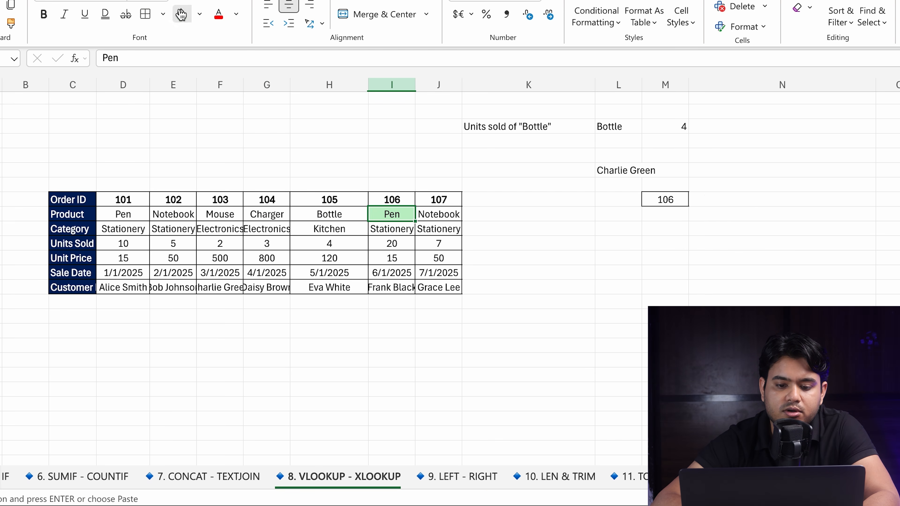
Step: In N17, start a VLOOKUP formula with M17 as the lookup value
left_click(713, 201)
type("=zv")
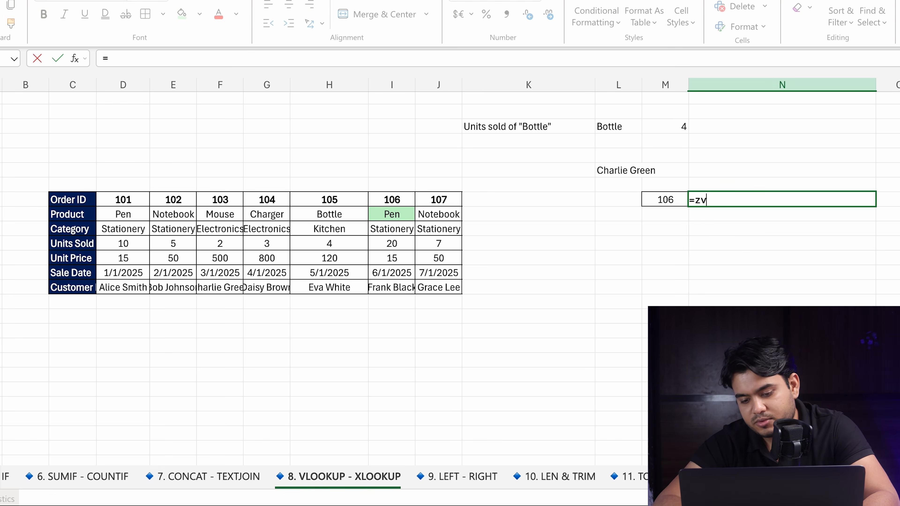
key("BackSpace")
key("BackSpace")
type("vl")
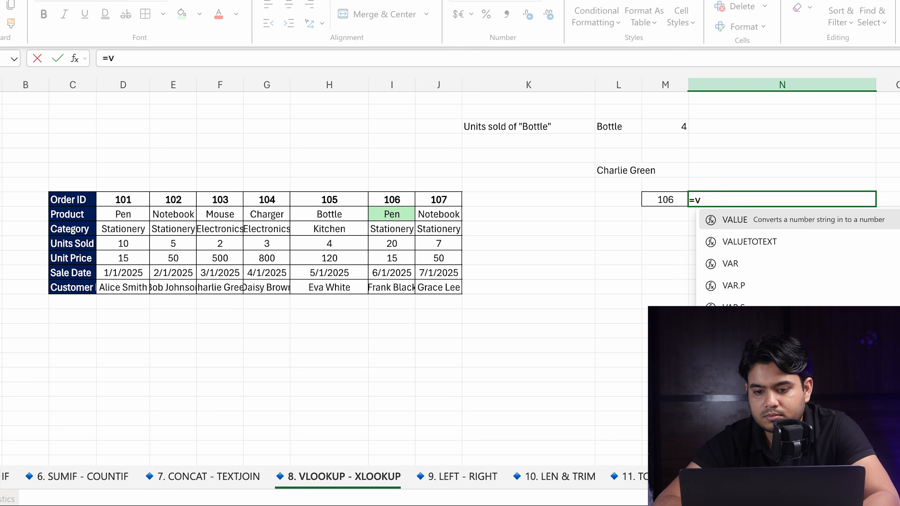
double_click(738, 223)
left_click(650, 199)
type(",")
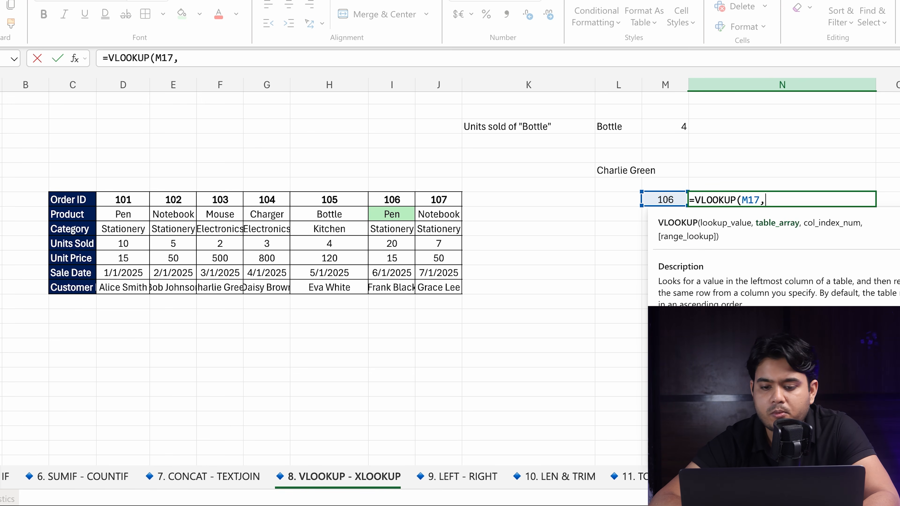
left_click_drag(116, 201, 450, 202)
type(",")
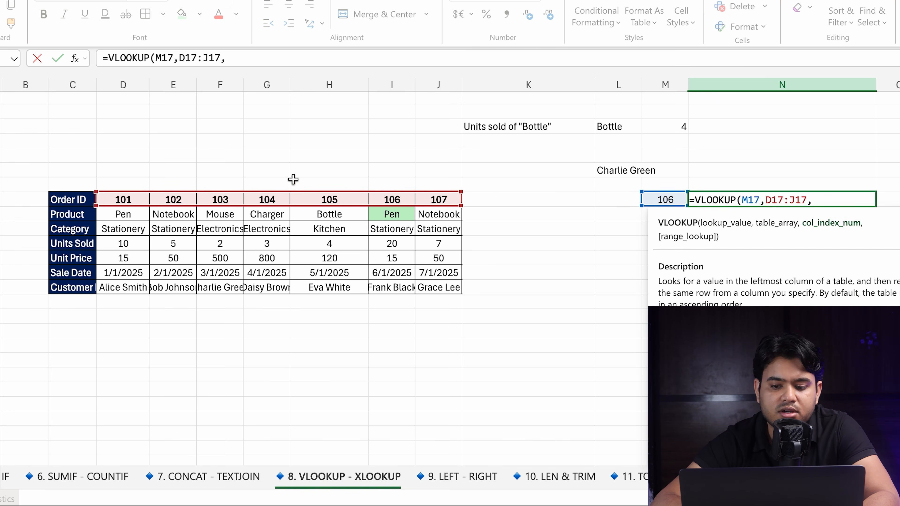
key("BackSpace")
key("BackSpace")
key("BackSpace")
key("BackSpace")
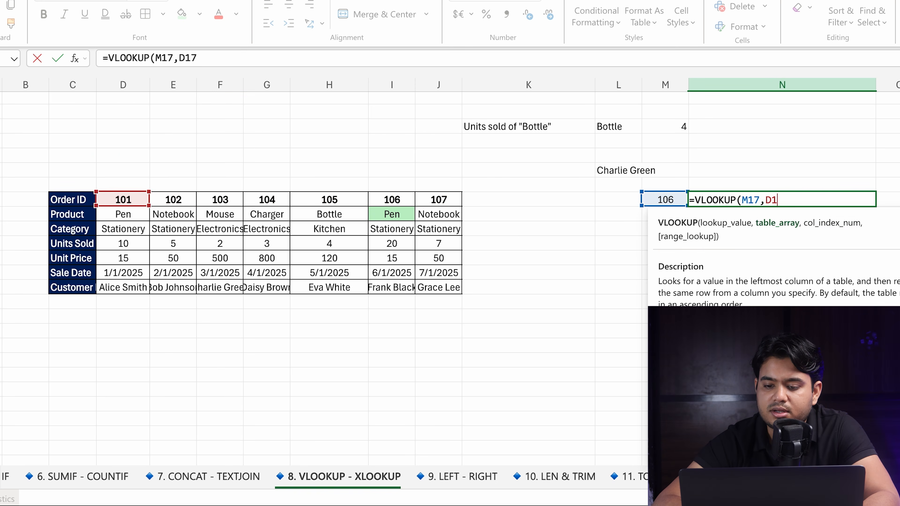
key("BackSpace")
key("BackSpace")
Step: Complete the VLOOKUP in N17 with table array D17:J23, column index 2 and TRUE
left_click_drag(124, 200, 429, 288)
type(",")
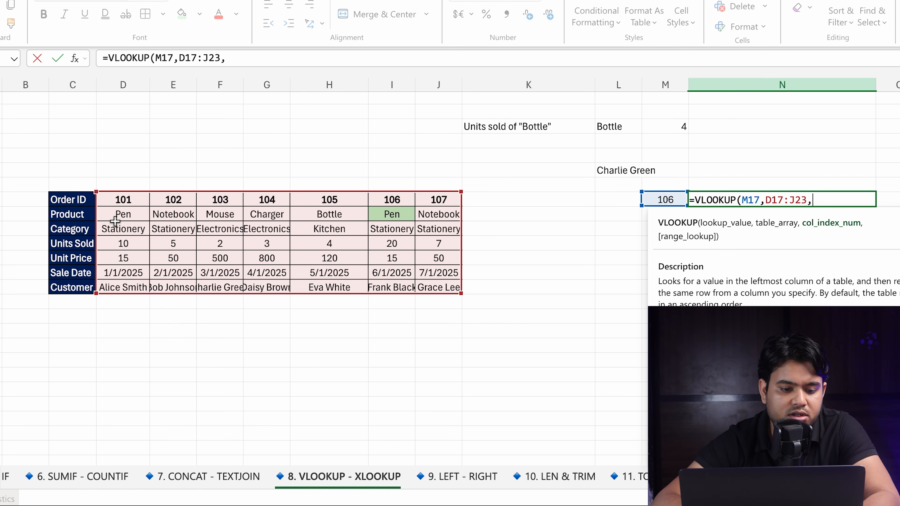
type("2,")
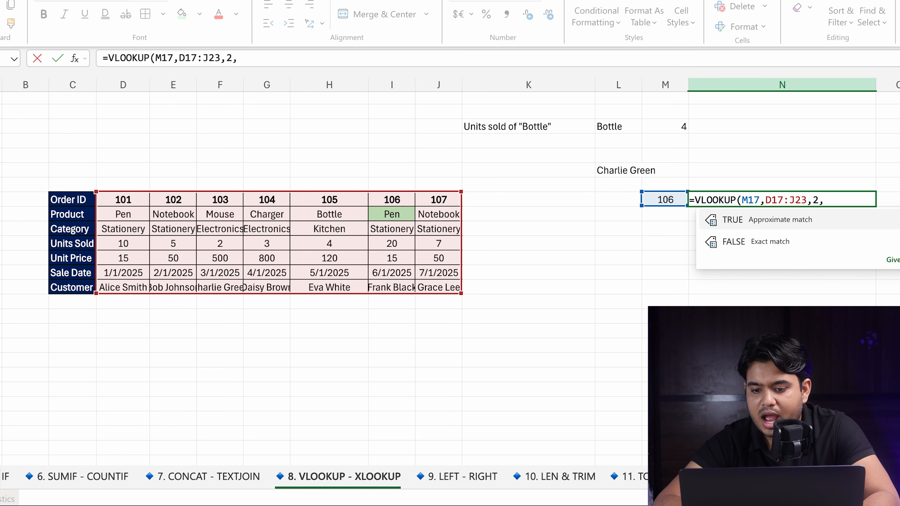
double_click(870, 226)
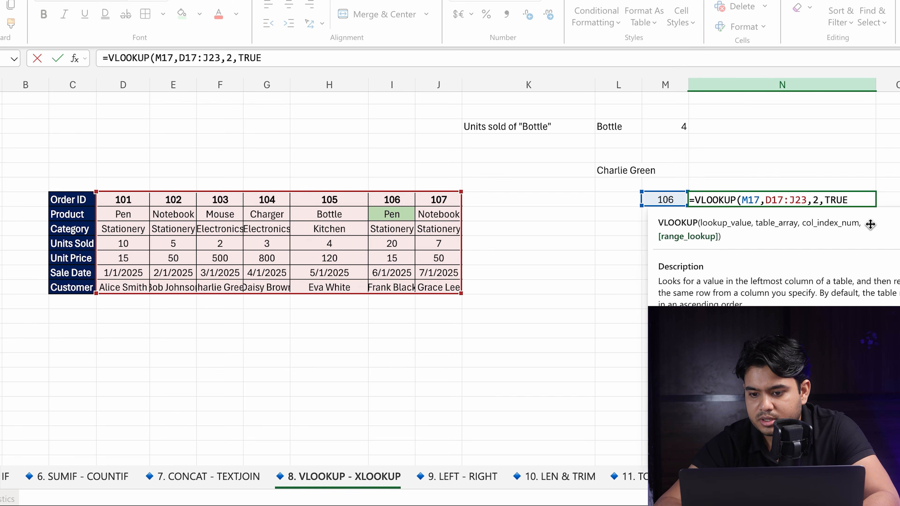
key("Return")
Step: Center the result in N17 and review its VLOOKUP formula against the Order ID row D17:J17
left_click(797, 199)
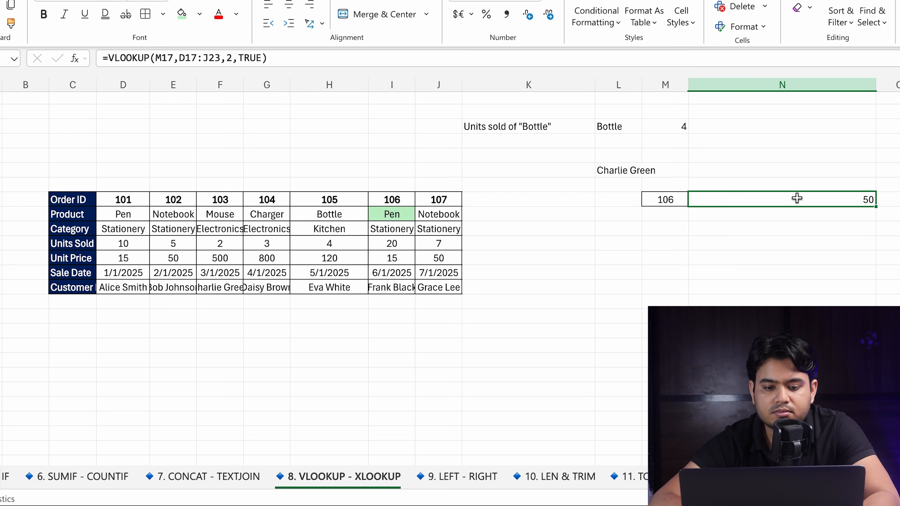
left_click(288, 5)
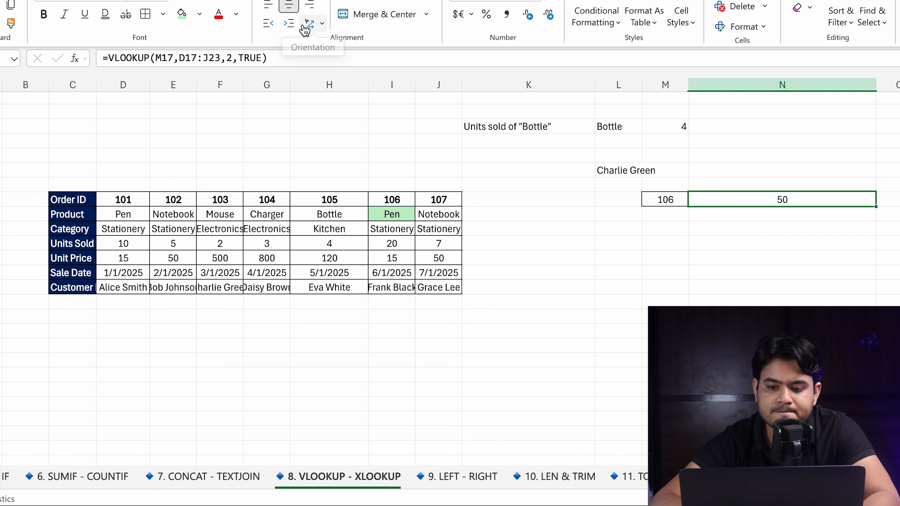
double_click(775, 200)
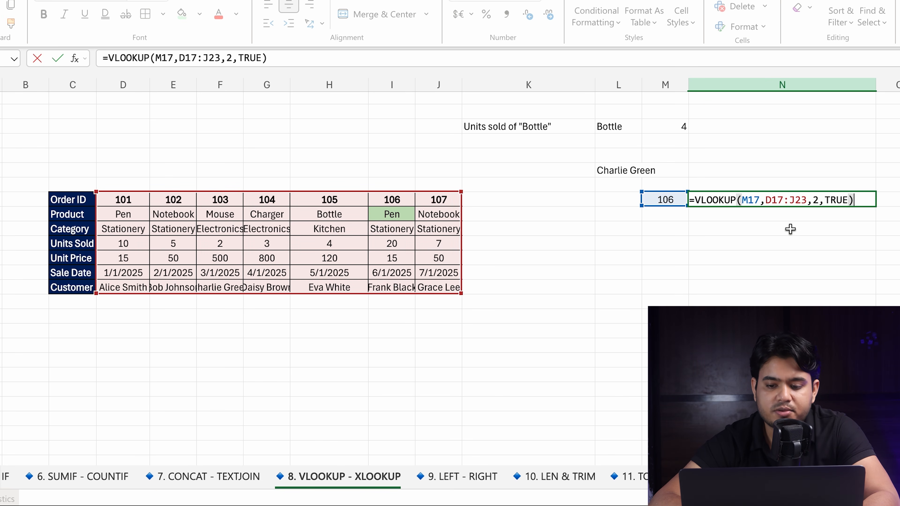
key("Return")
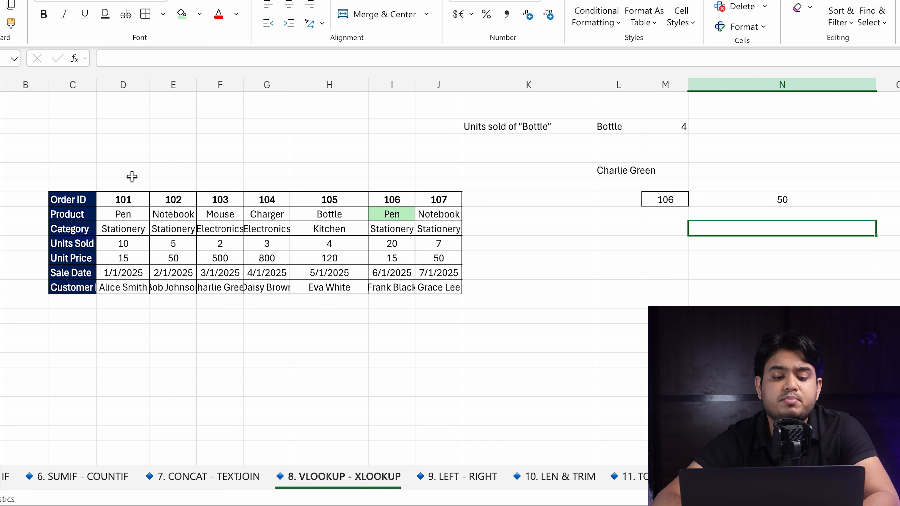
left_click_drag(124, 199, 438, 202)
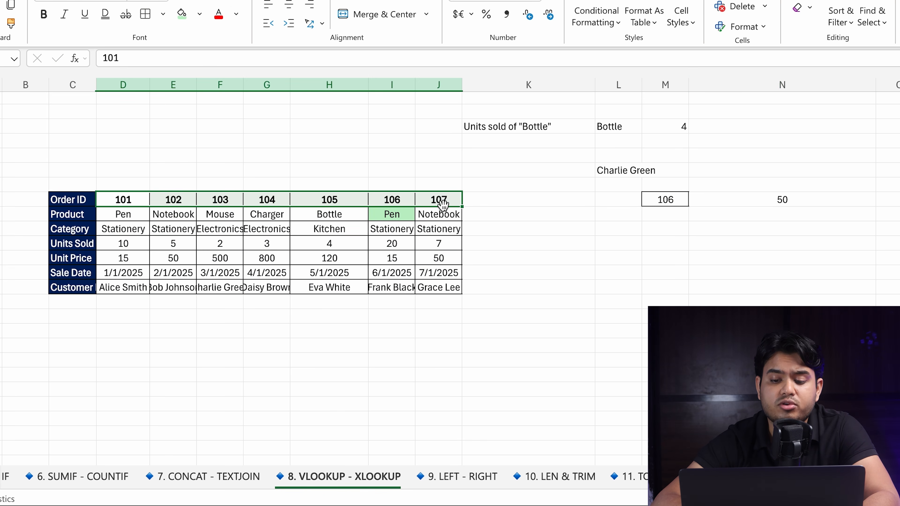
Step: Copy the order ID from M17 into M18
left_click(671, 218)
left_click(675, 201)
key("ctrl+c")
left_click(675, 215)
key("ctrl+v")
Step: In N18, enter an XLOOKUP that searches M18 in D17:J17 and returns the product from D18:J18
left_click(733, 214)
type("=xl")
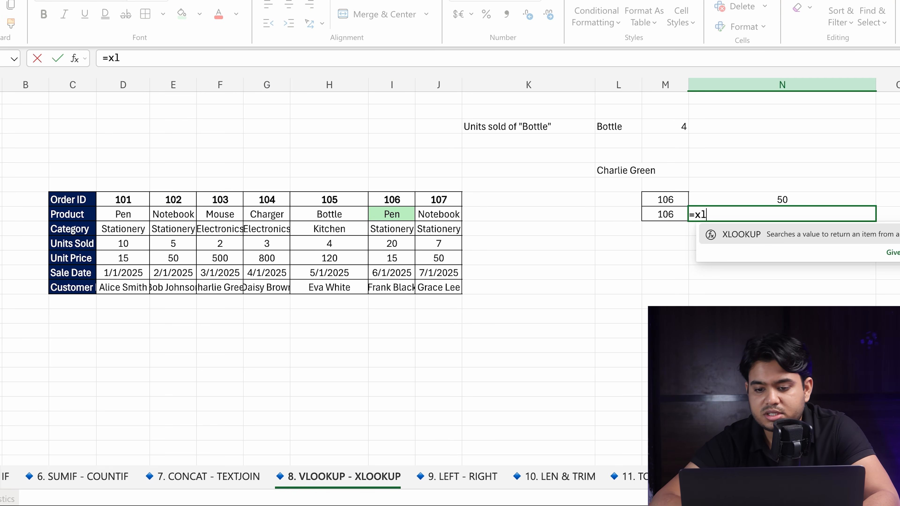
double_click(744, 235)
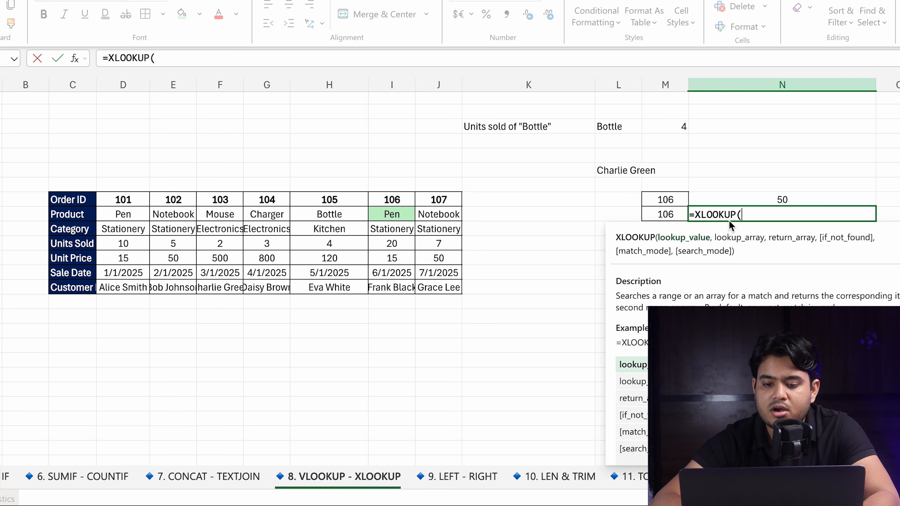
left_click(662, 215)
type(",")
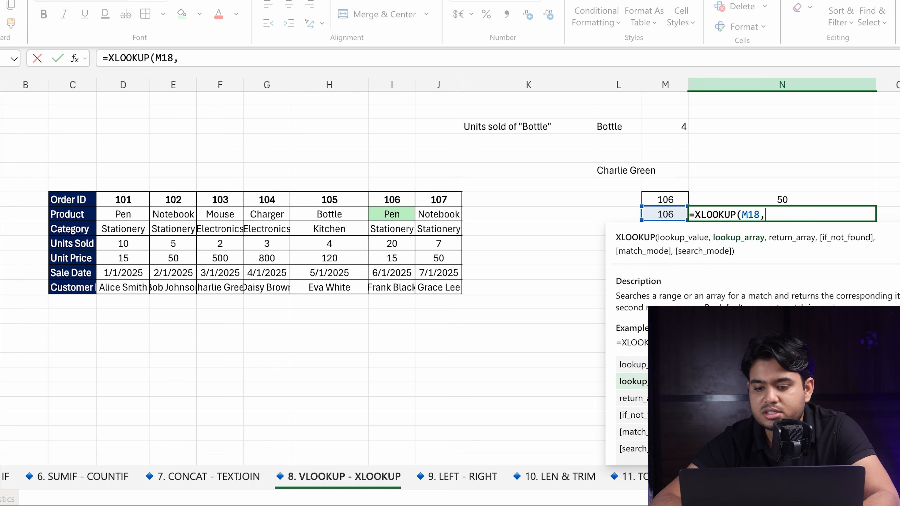
left_click_drag(123, 200, 431, 198)
type(",")
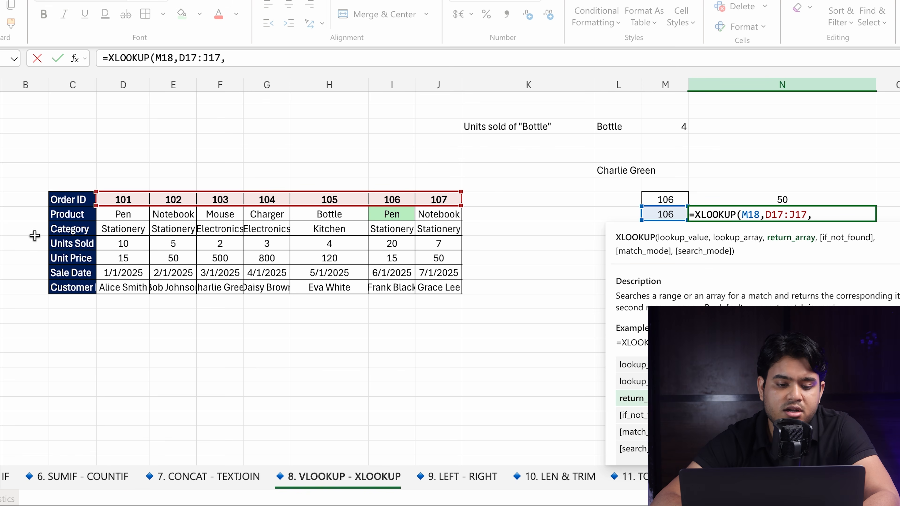
left_click_drag(123, 214, 447, 214)
key("Return")
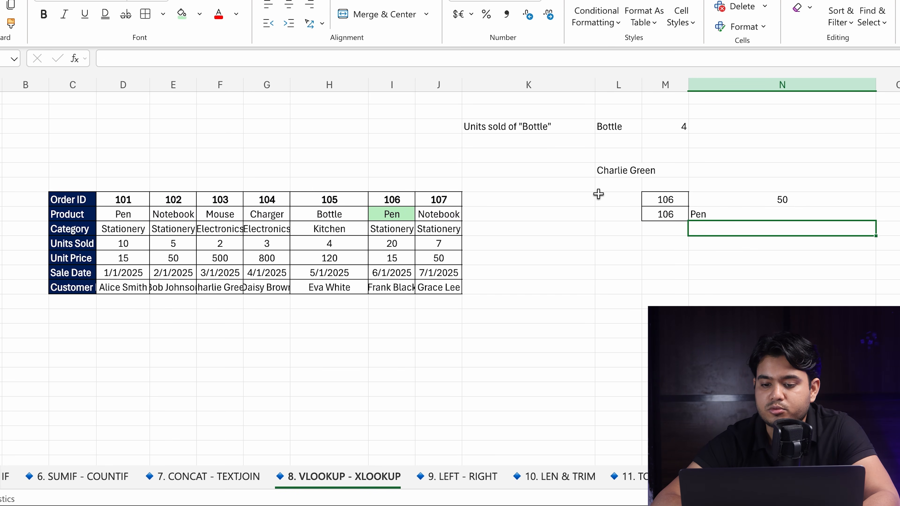
Step: Center the XLOOKUP result in N18 and fill M18:N18 with light green
left_click_drag(788, 217, 783, 201)
left_click(283, 11)
left_click(794, 213)
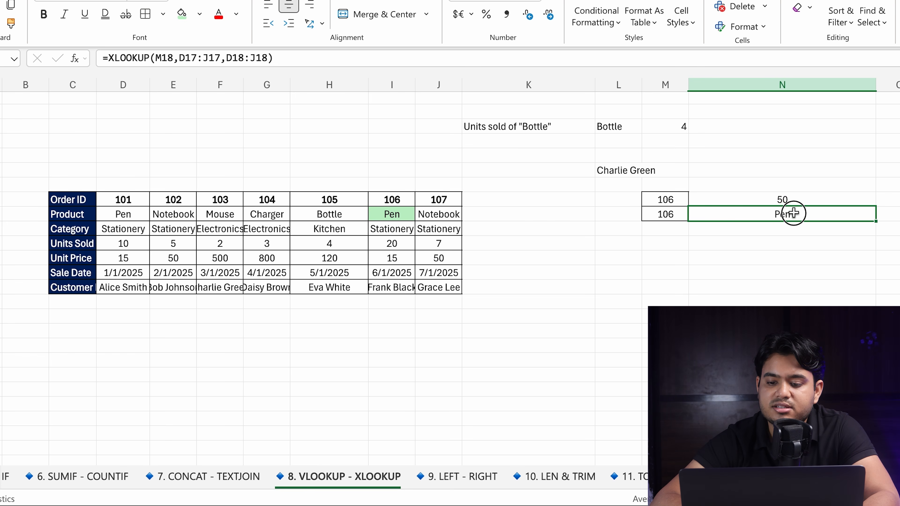
left_click_drag(793, 213, 662, 217)
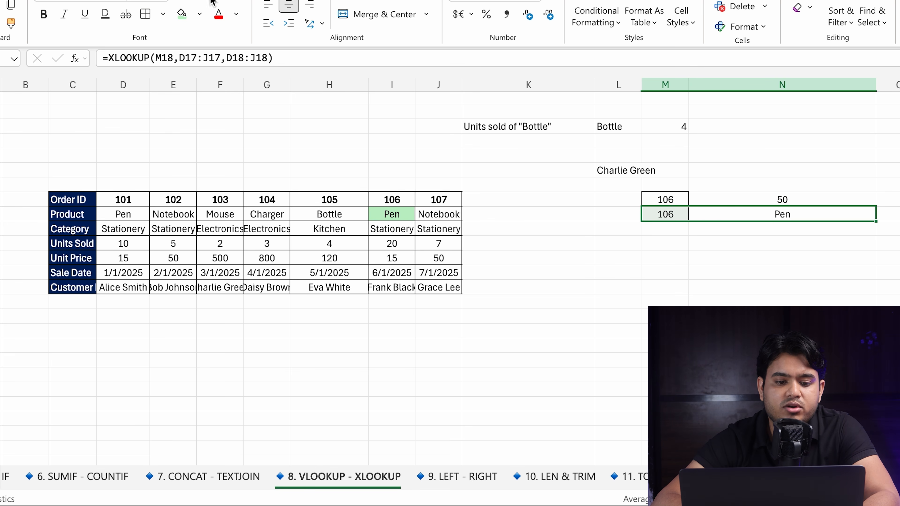
left_click(182, 12)
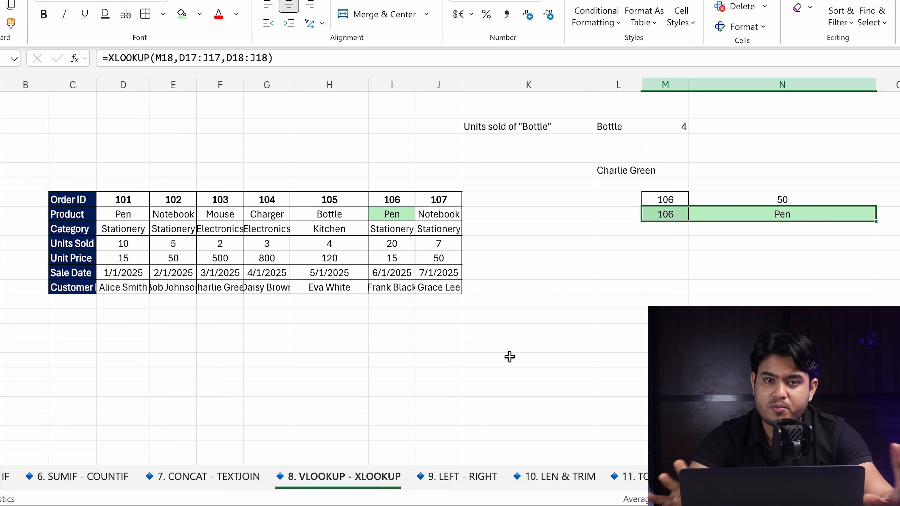
Step: On the LEFT - RIGHT sheet, clear the leftover contents of K2:K9 and the extra header fill in I2
left_click(463, 476)
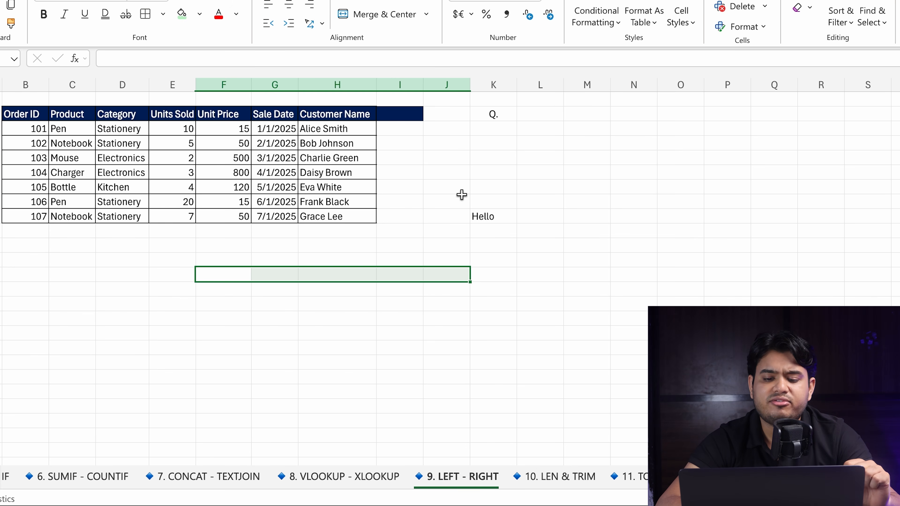
left_click(489, 277)
left_click_drag(495, 115, 500, 213)
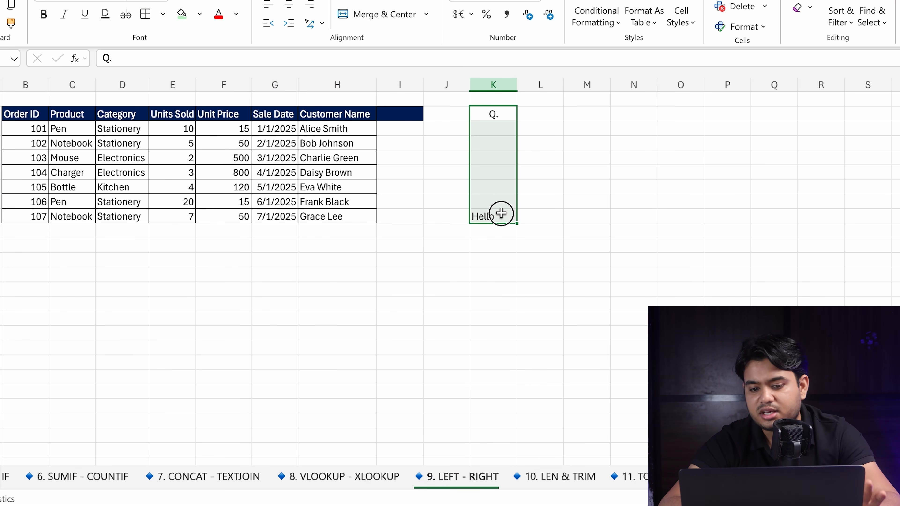
key("Delete")
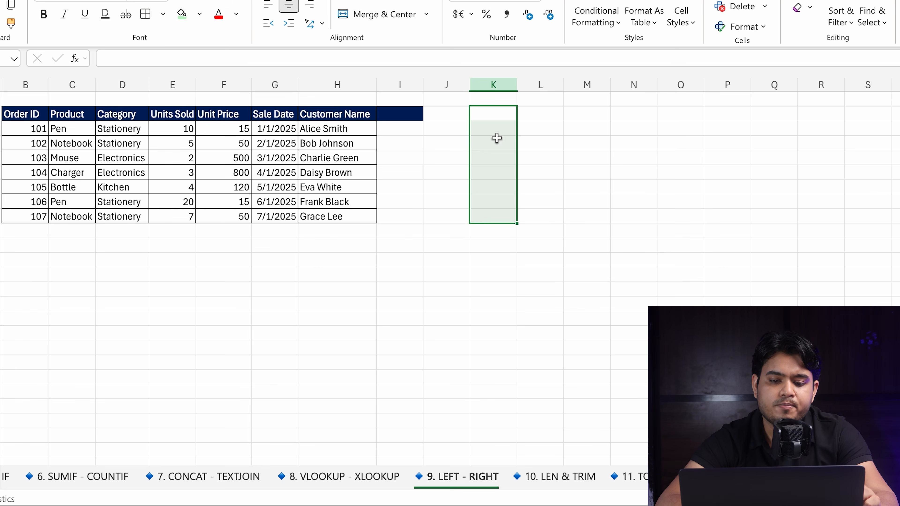
left_click(496, 131)
left_click(411, 132)
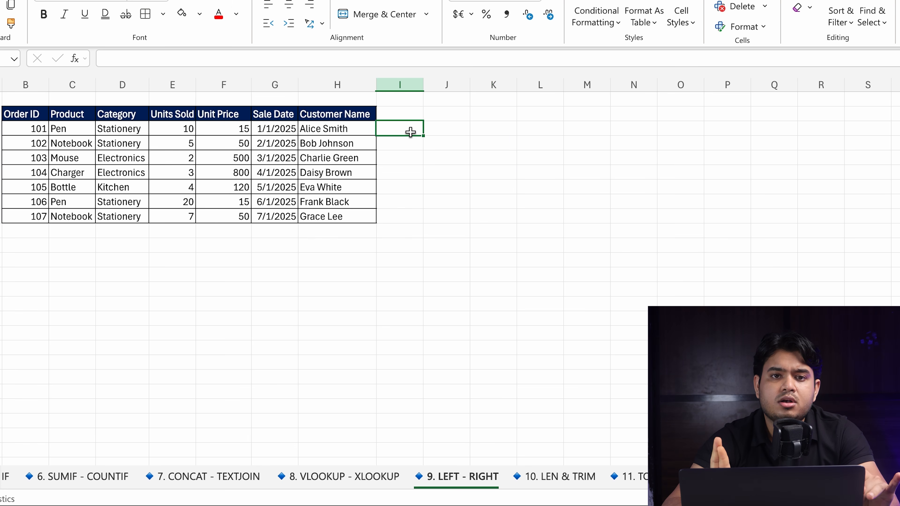
Step: Enter the country codes +91, +92 and +93 in cells K3, K4 and K5
left_click(474, 133)
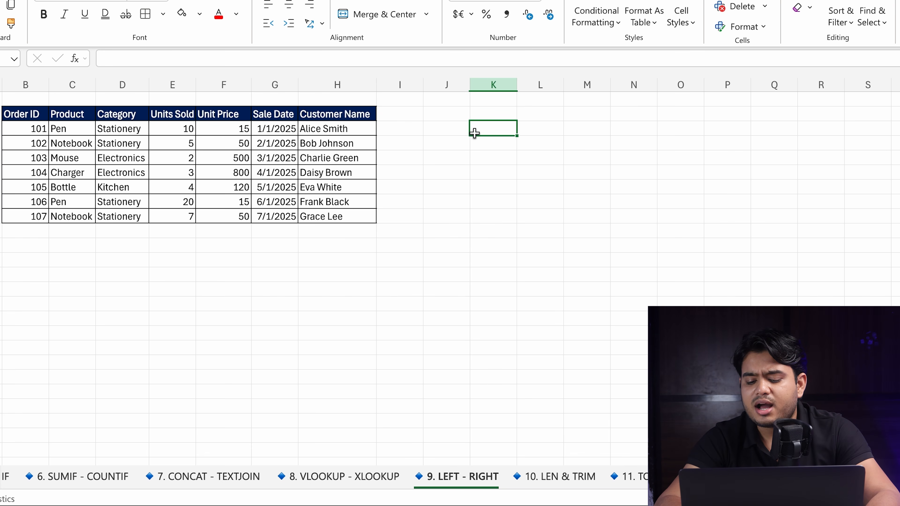
type("=")
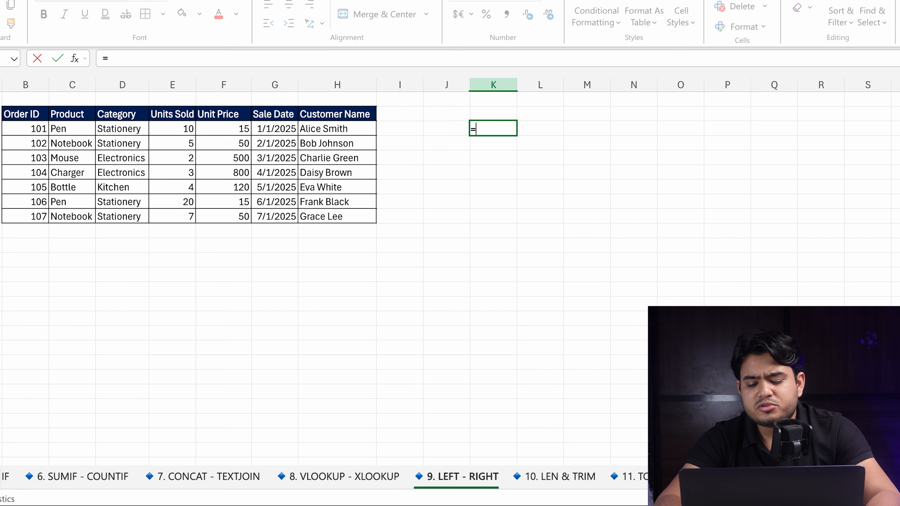
type("91")
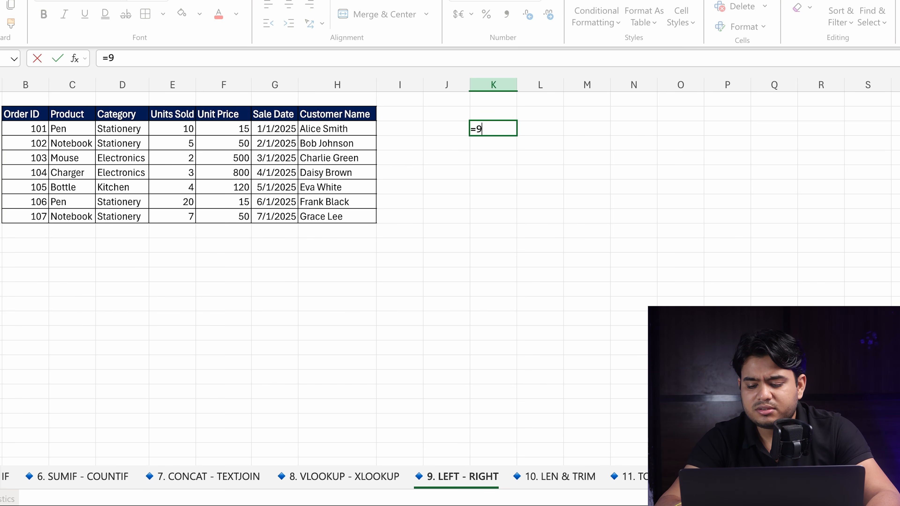
key("BackSpace")
key("BackSpace")
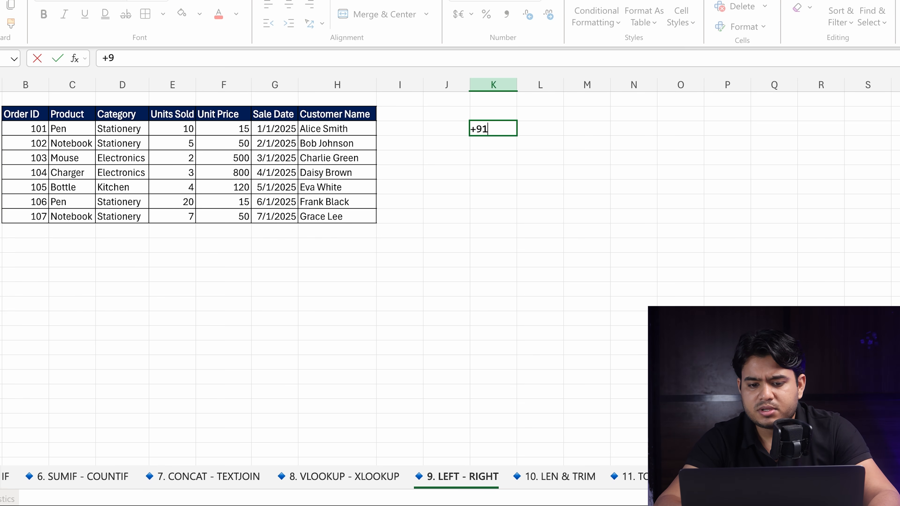
key("Return")
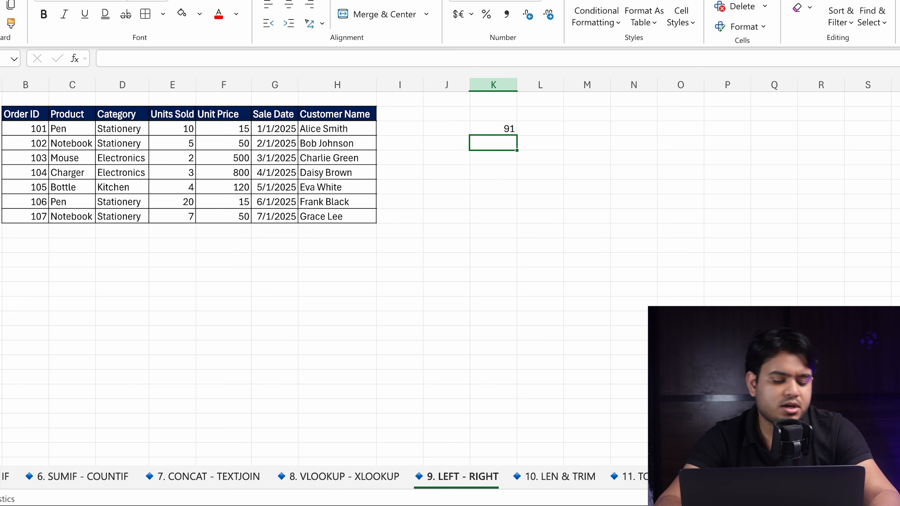
type("+")
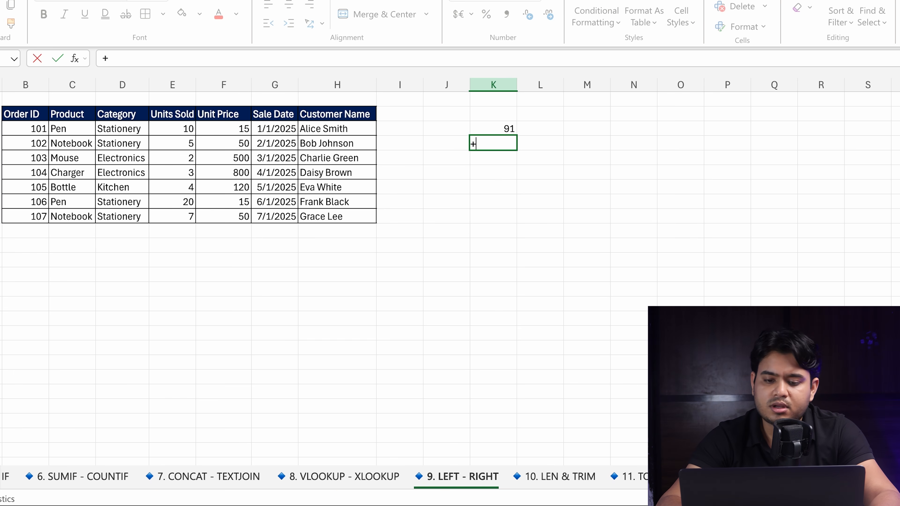
type("92")
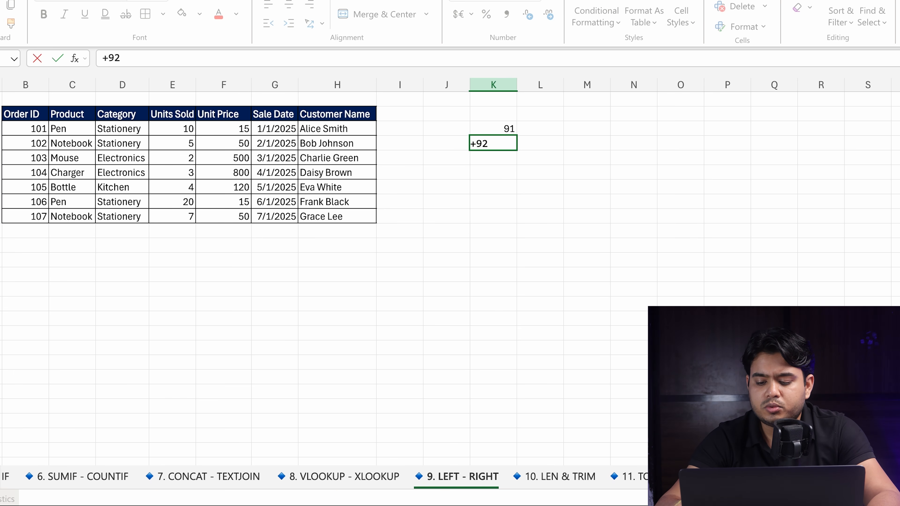
key("Return")
type("+")
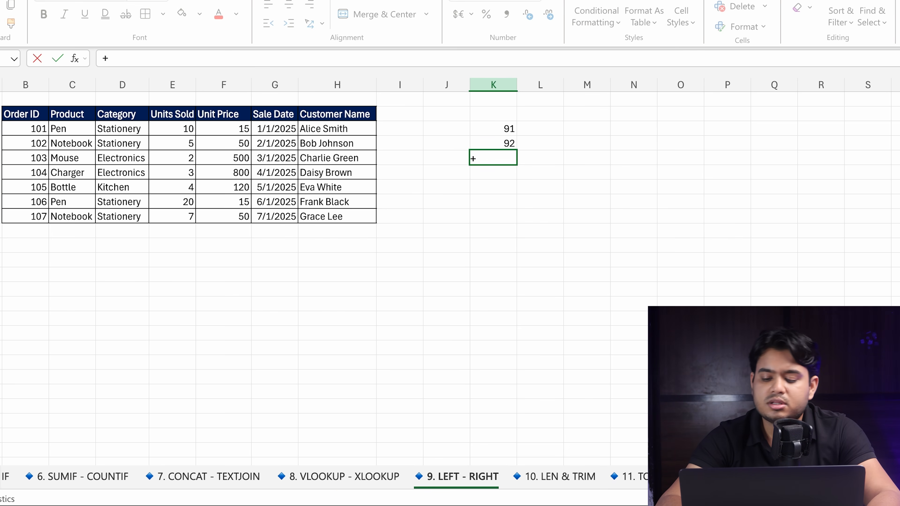
type("93")
left_click(534, 160)
Step: Append the same ten-digit sample phone number to each country code in K3:K5
left_click(503, 117)
double_click(505, 128)
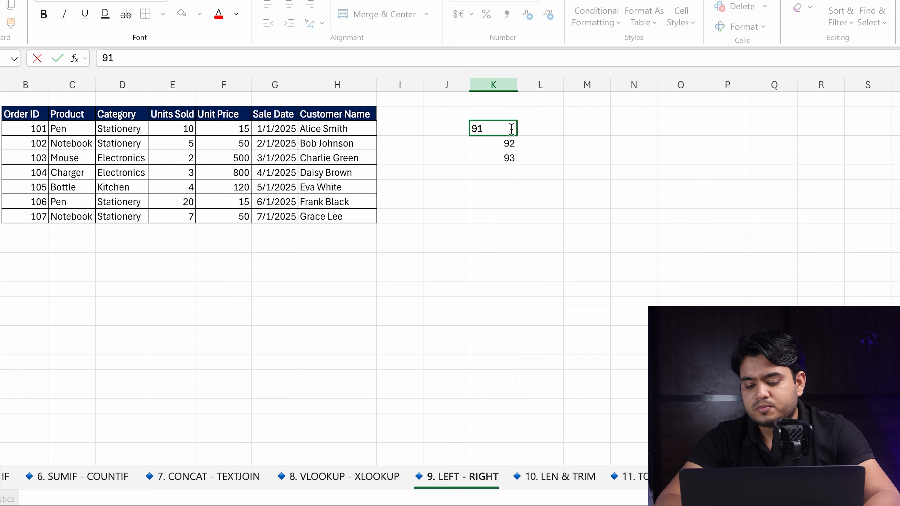
type("1234567890")
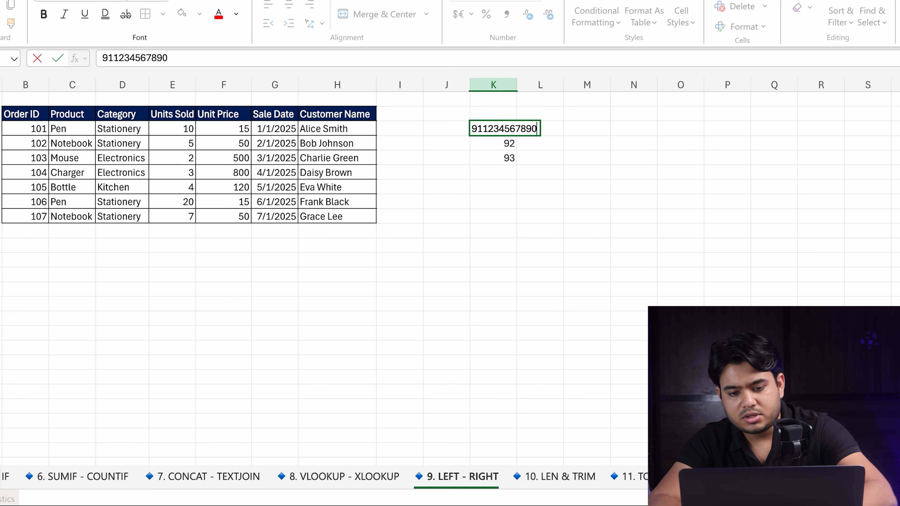
double_click(510, 144)
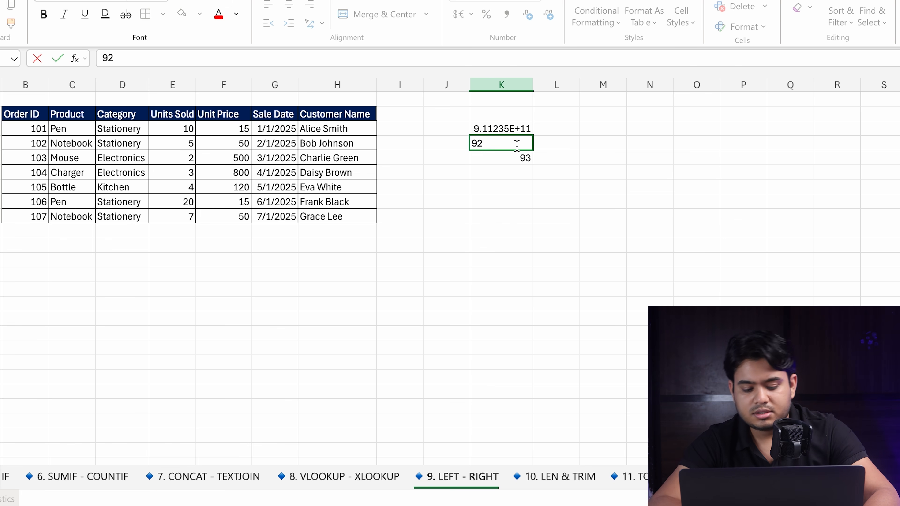
type("1234567890")
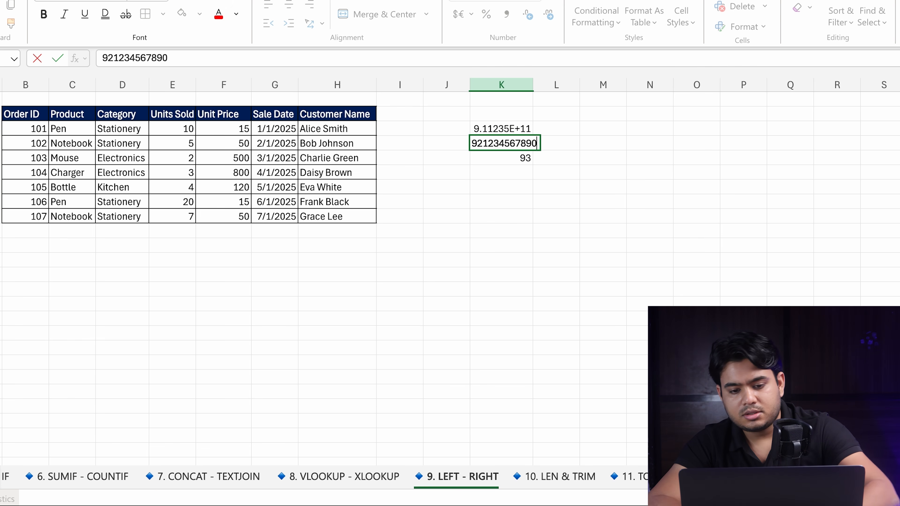
double_click(517, 158)
type("1234567890")
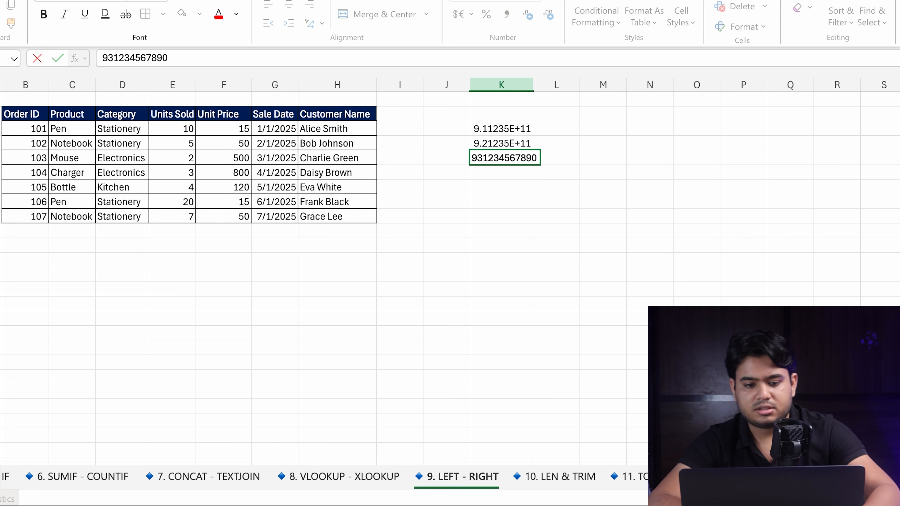
left_click(534, 183)
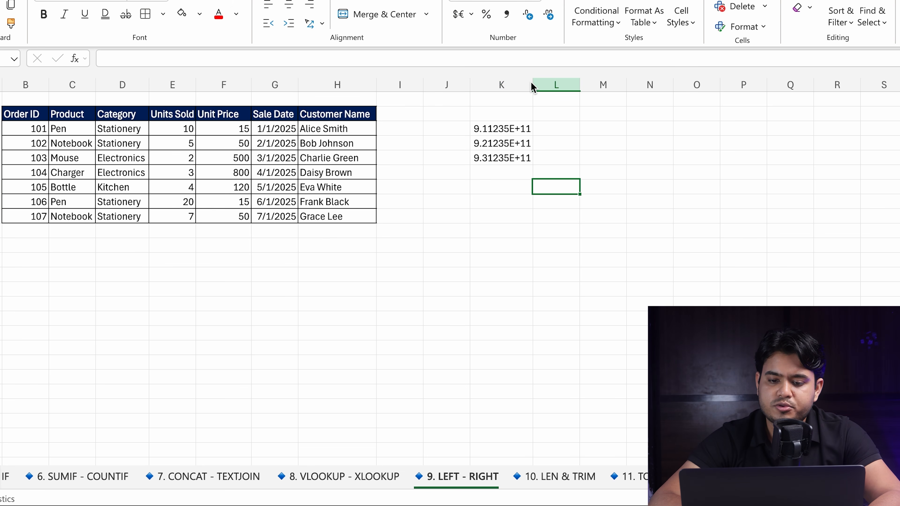
Step: Widen column K and format K3:K5 to show the full numbers without decimals
mouse_move(532, 85)
left_mouse_down()
mouse_move(574, 83)
mouse_move(546, 84)
left_mouse_up()
left_click(529, 17)
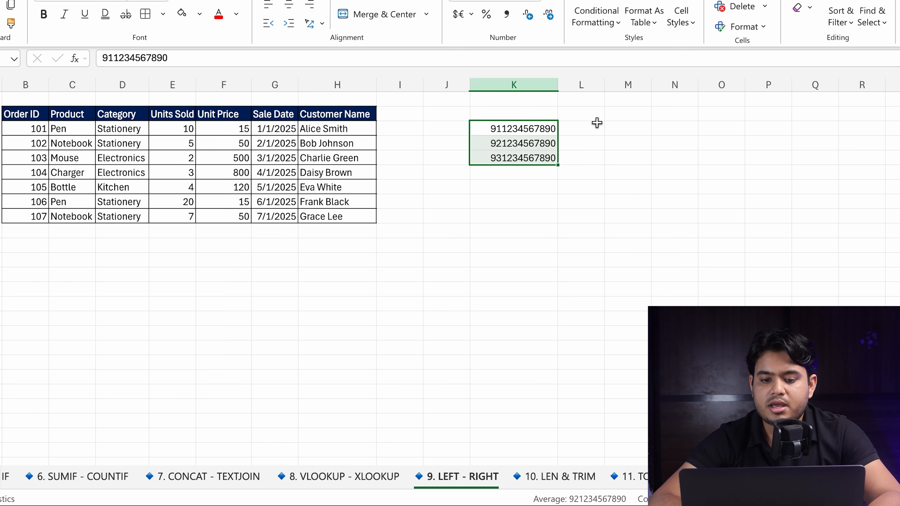
left_click(596, 124)
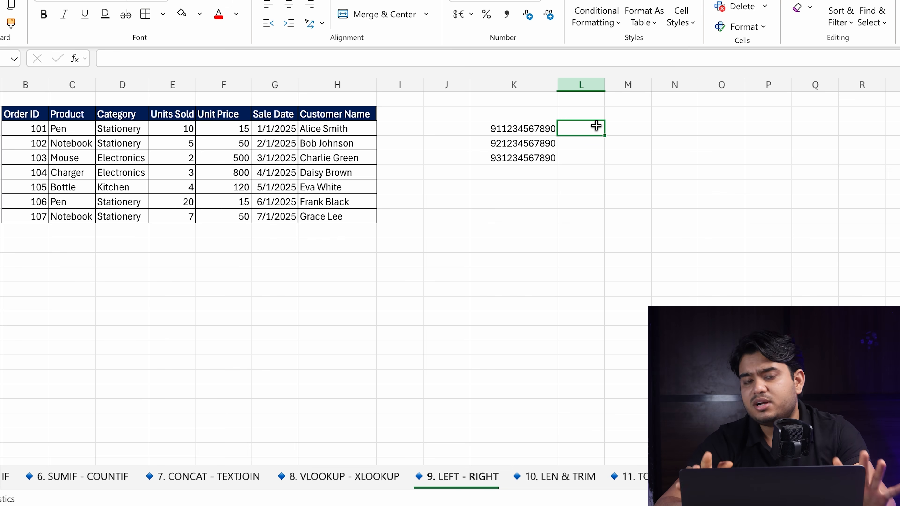
left_click(536, 124)
left_click_drag(536, 125, 535, 160)
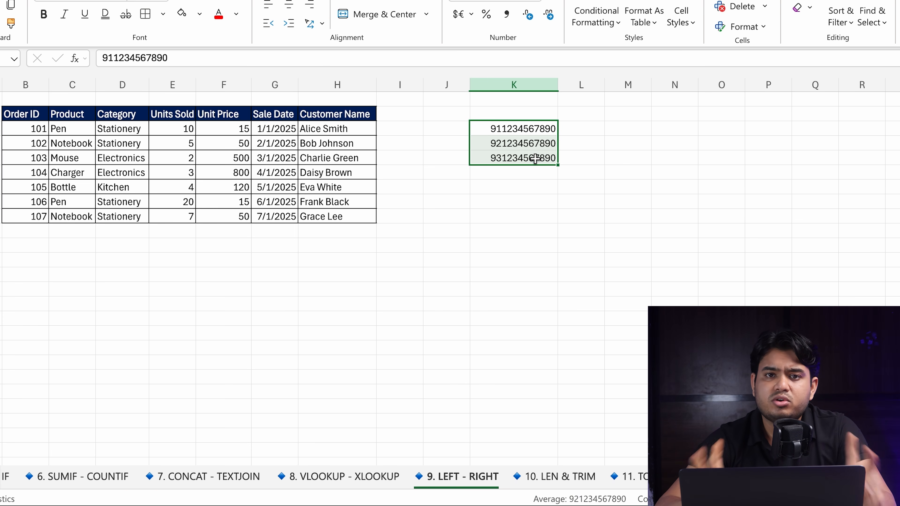
Step: In L3, enter =LEFT(K3,2) to extract the country code from the number in K3
left_click(593, 131)
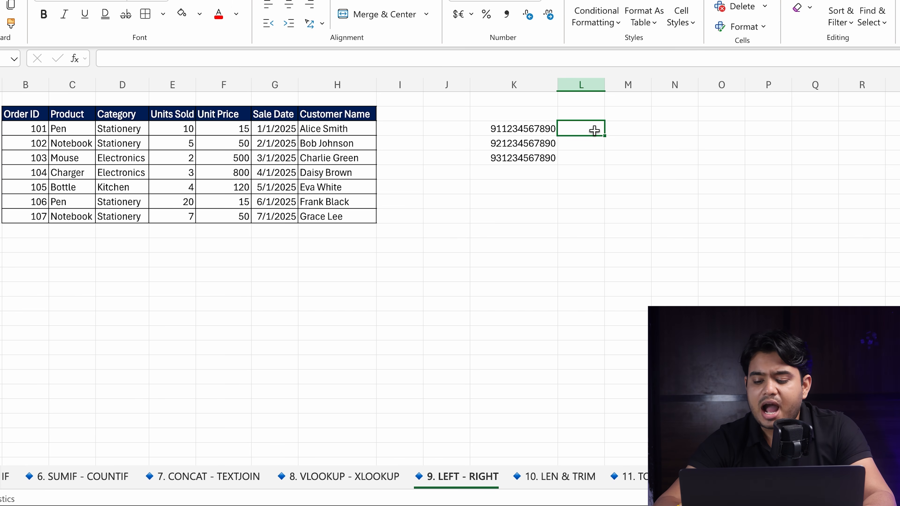
type("=")
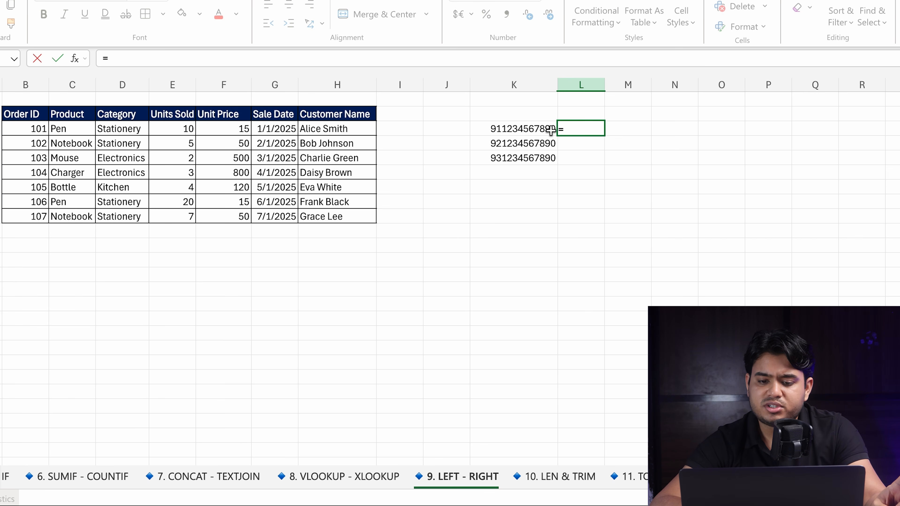
type("left")
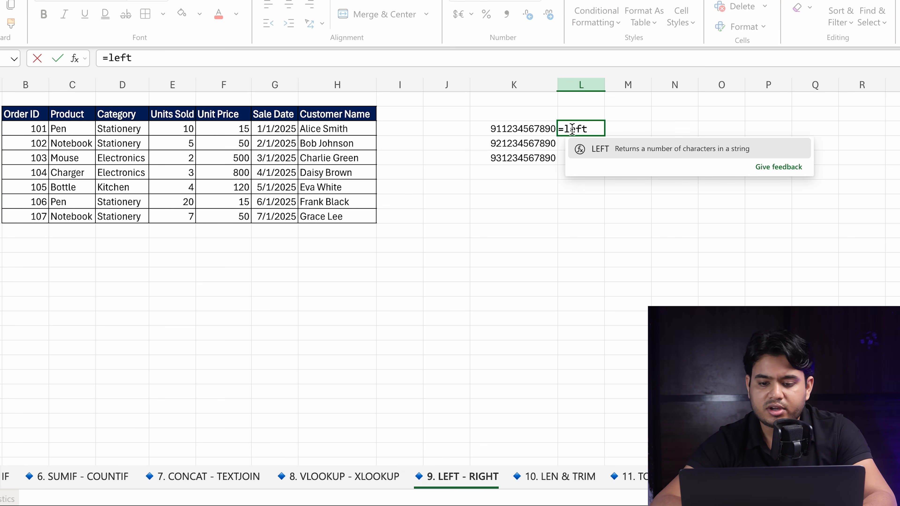
double_click(606, 151)
left_click(518, 128)
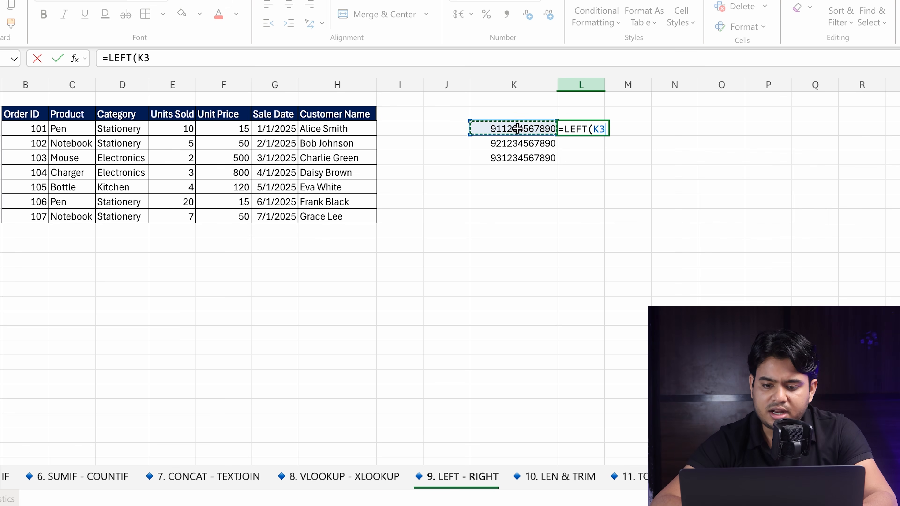
type(",")
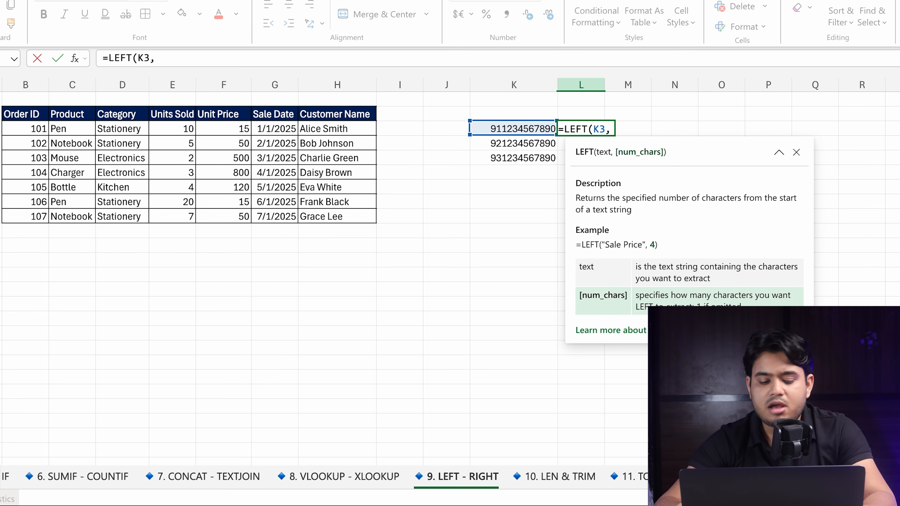
type("2")
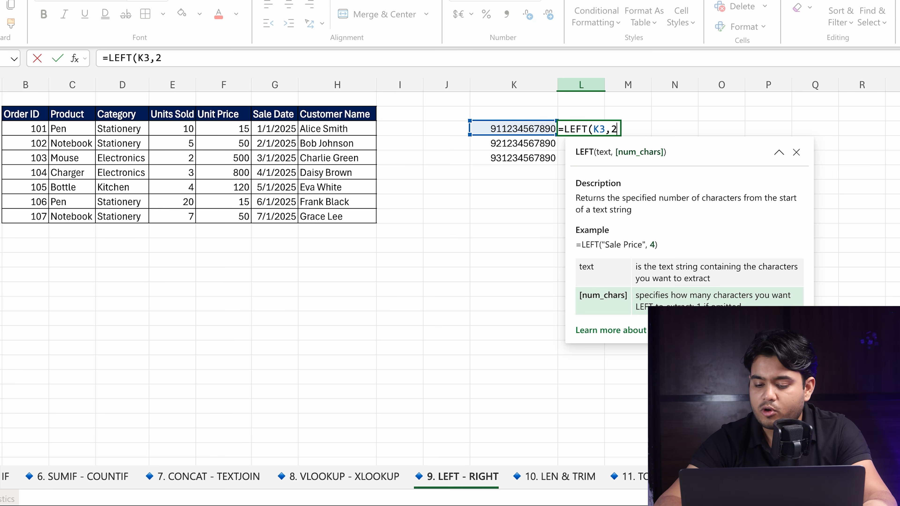
type(")")
key("Return")
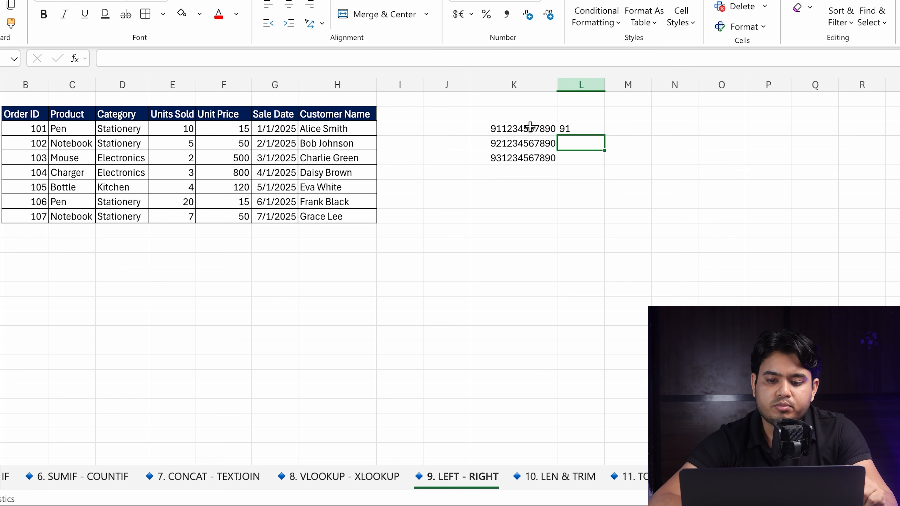
Step: Fill the LEFT formula from L3 down to L5 and center the results
left_click(572, 129)
left_click_drag(604, 135, 604, 155)
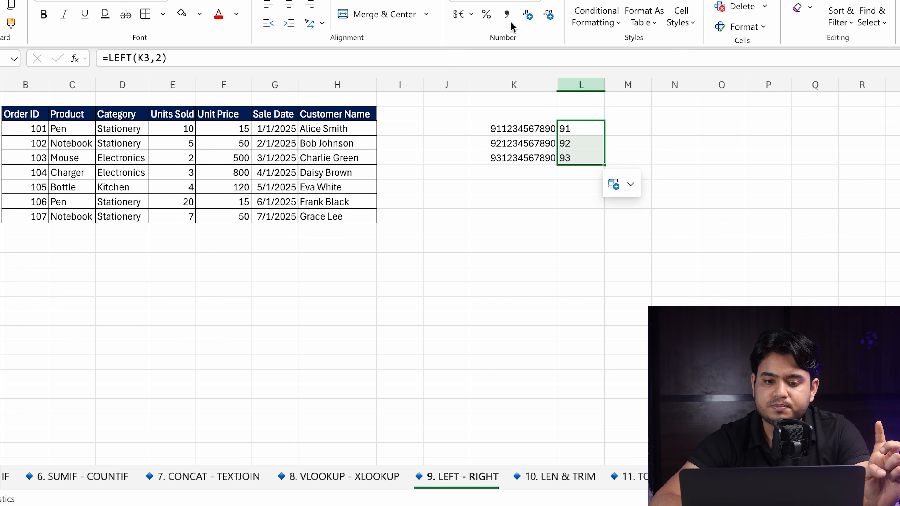
left_click(296, 10)
left_click(721, 187)
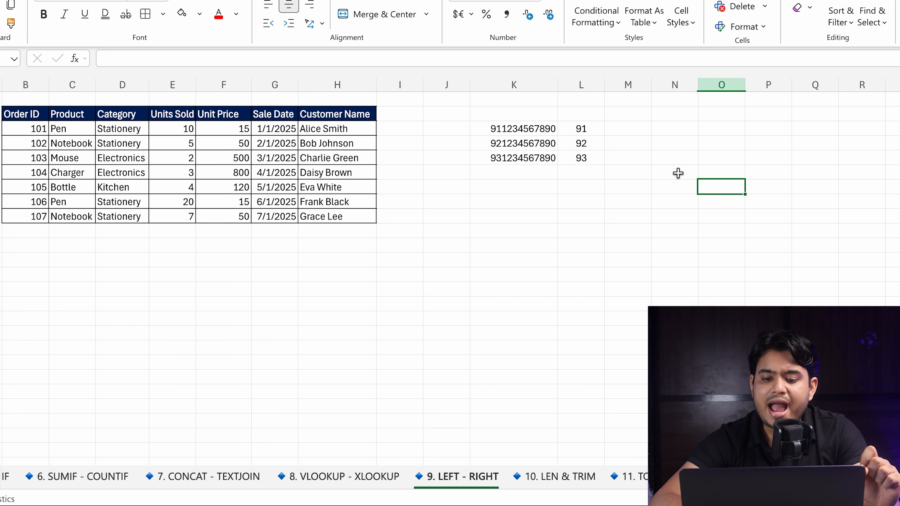
Step: Add a filter to K2:L6 and exclude country code 91 in column L
left_click_drag(529, 112, 588, 172)
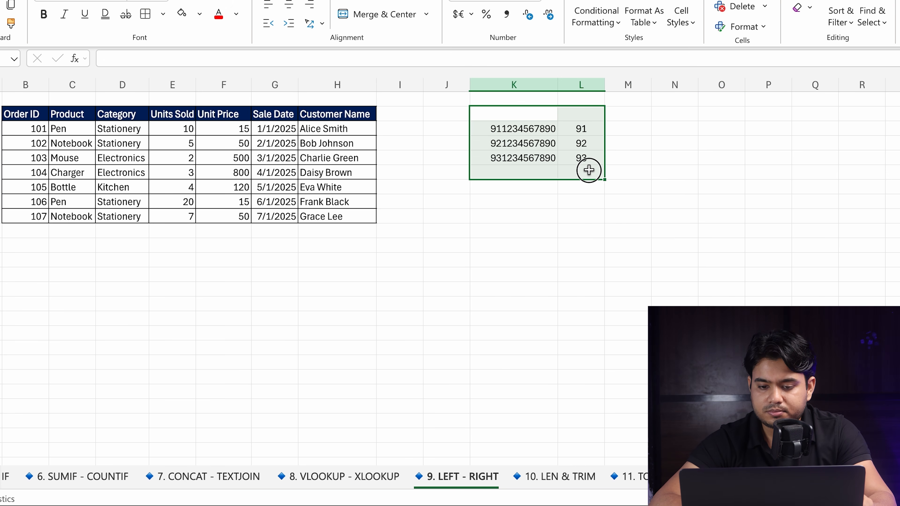
left_click(842, 14)
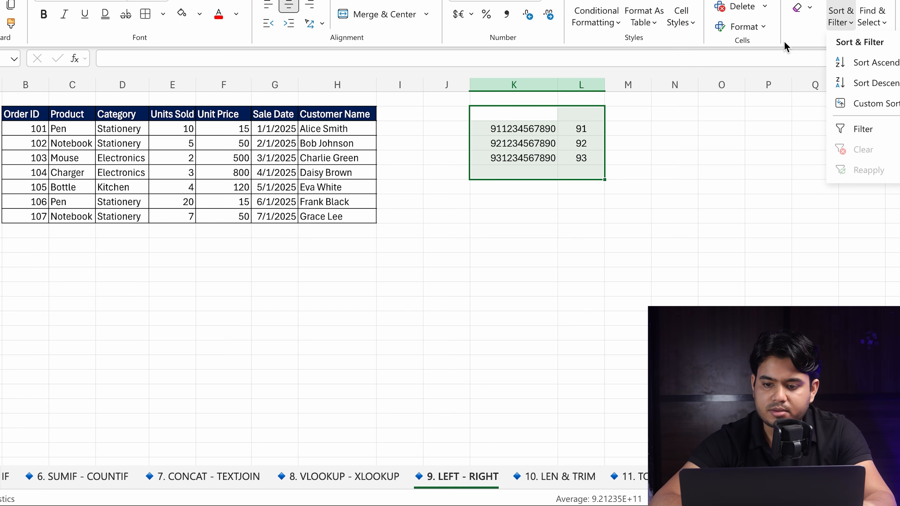
left_click(866, 129)
left_click(719, 157)
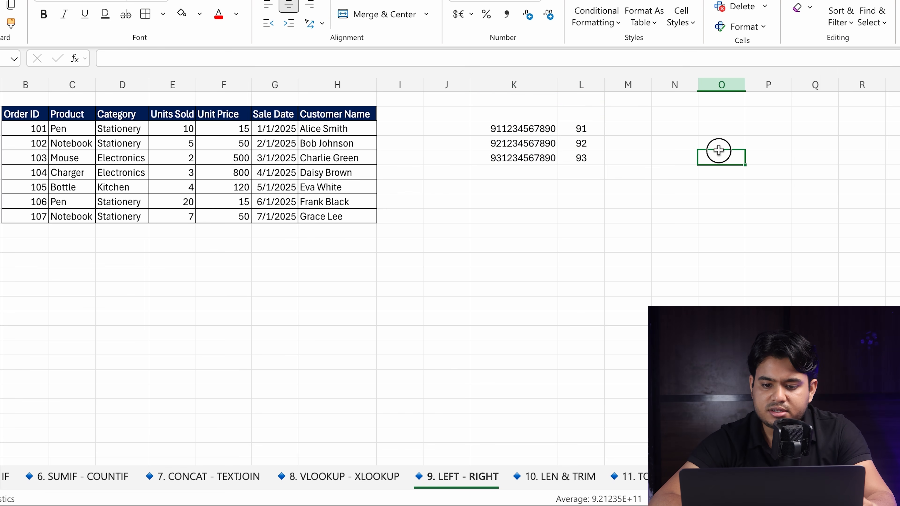
left_click(597, 114)
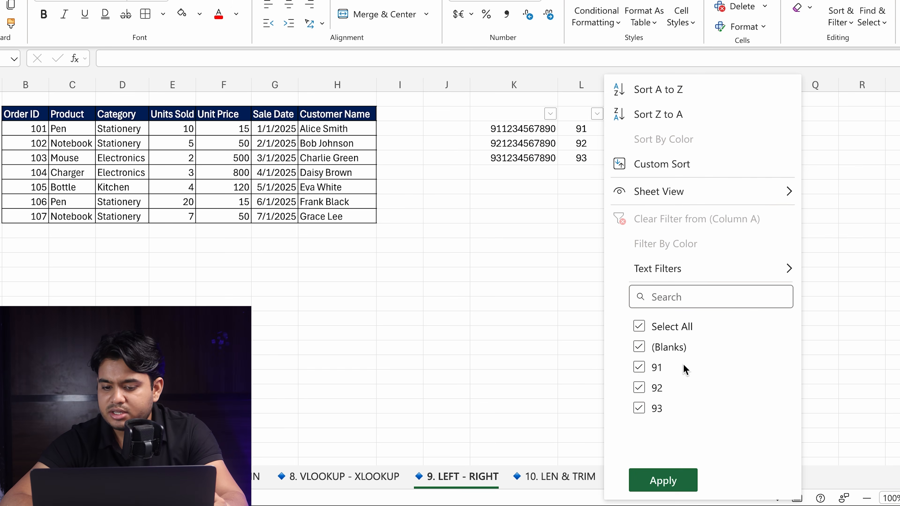
left_click(639, 367)
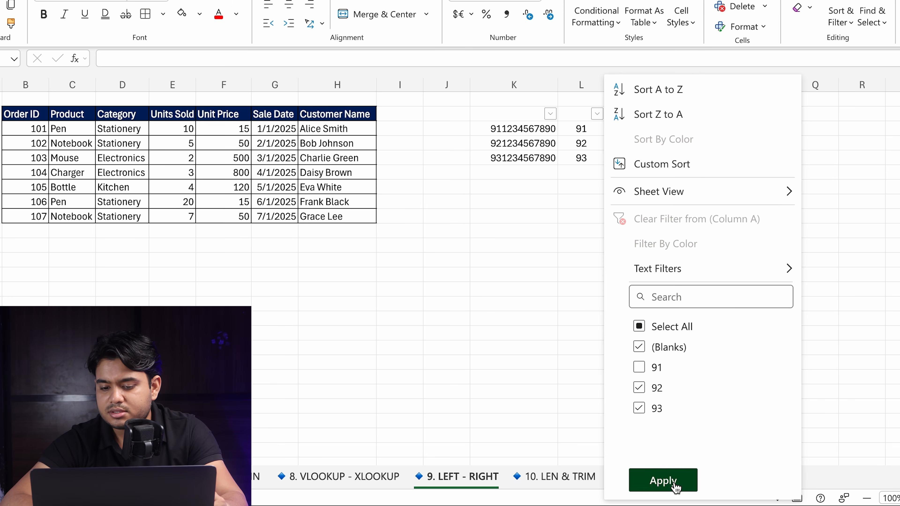
left_click(662, 481)
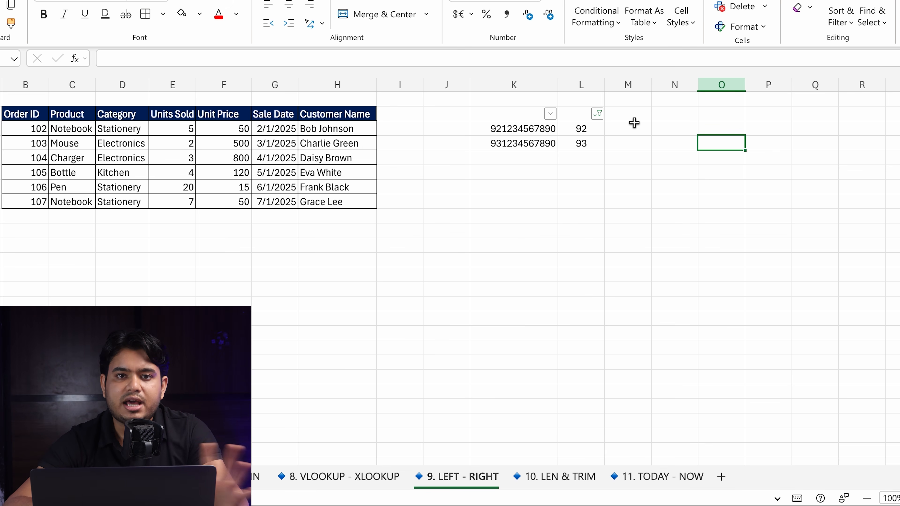
Step: Reselect all values in column L's filter to show every country code again
left_click(597, 114)
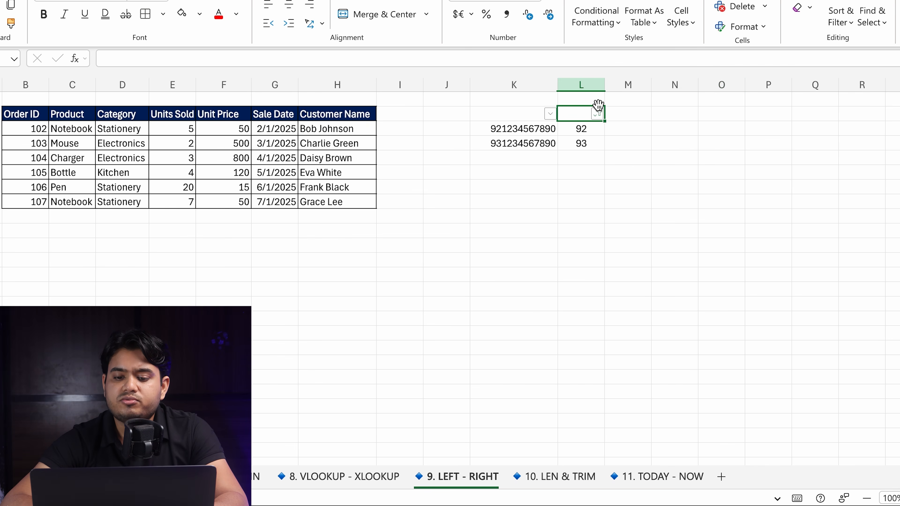
left_click(597, 114)
left_click(639, 331)
left_click(661, 480)
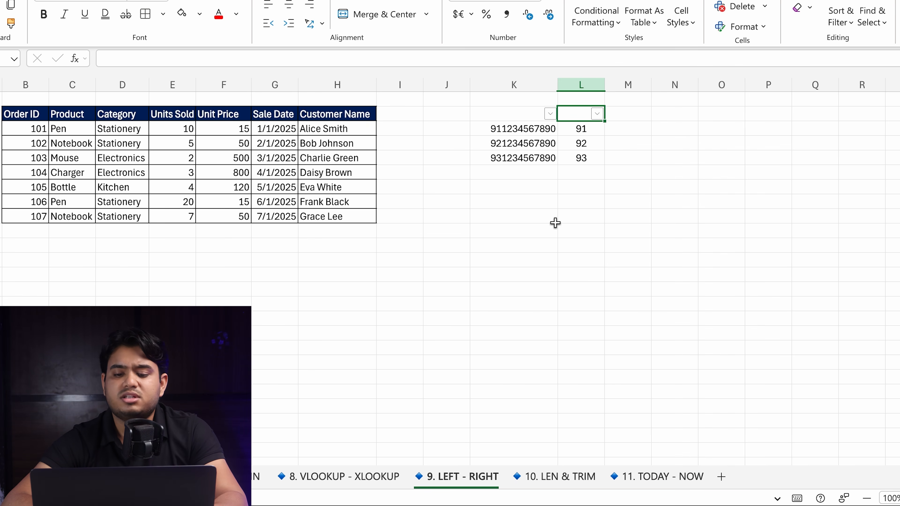
Step: Clear and reapply the filter, and turn filtering off for columns K and L
left_click(840, 16)
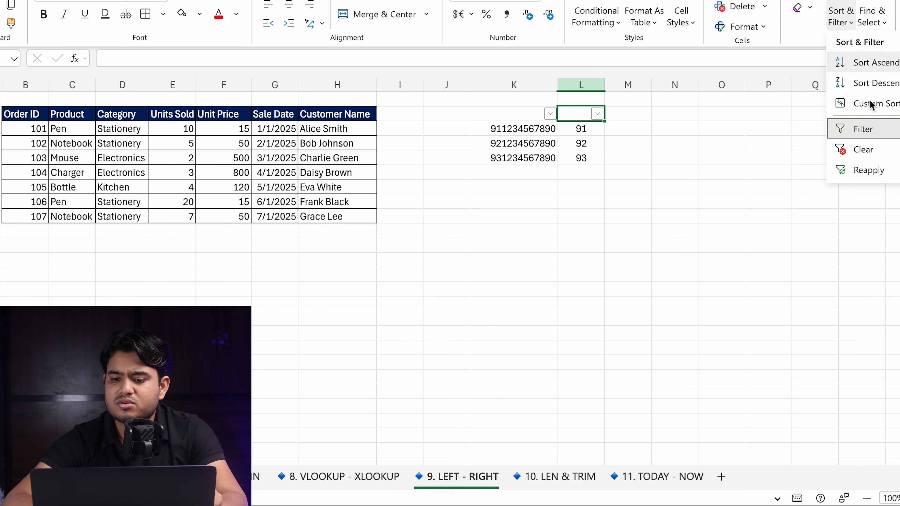
left_click(878, 147)
left_click(841, 16)
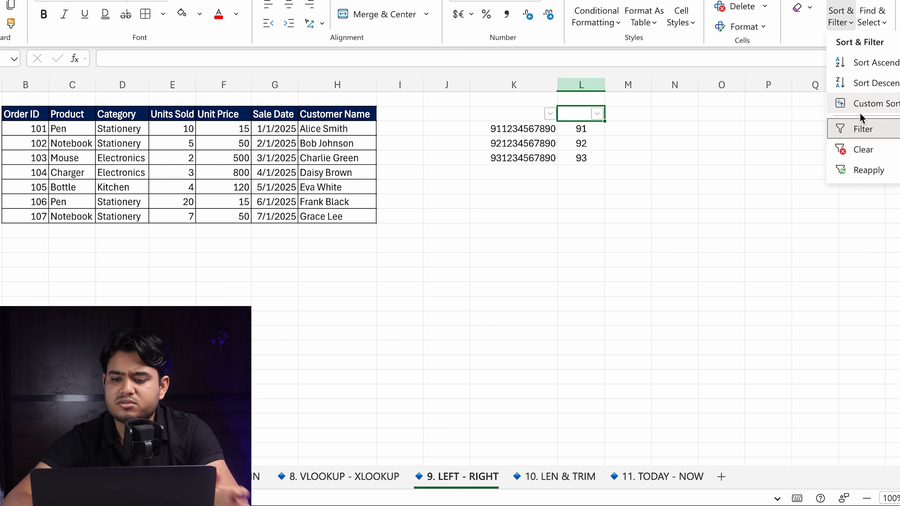
left_click(867, 170)
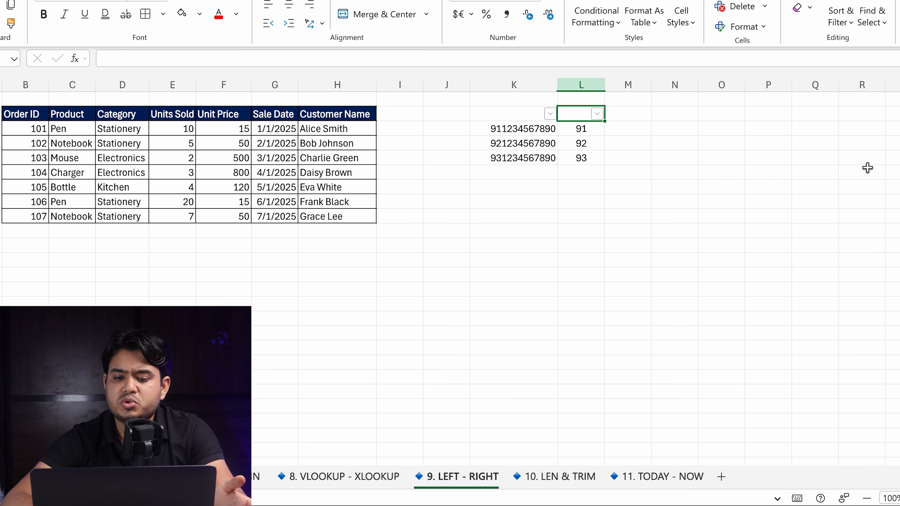
left_click(844, 19)
left_click(865, 129)
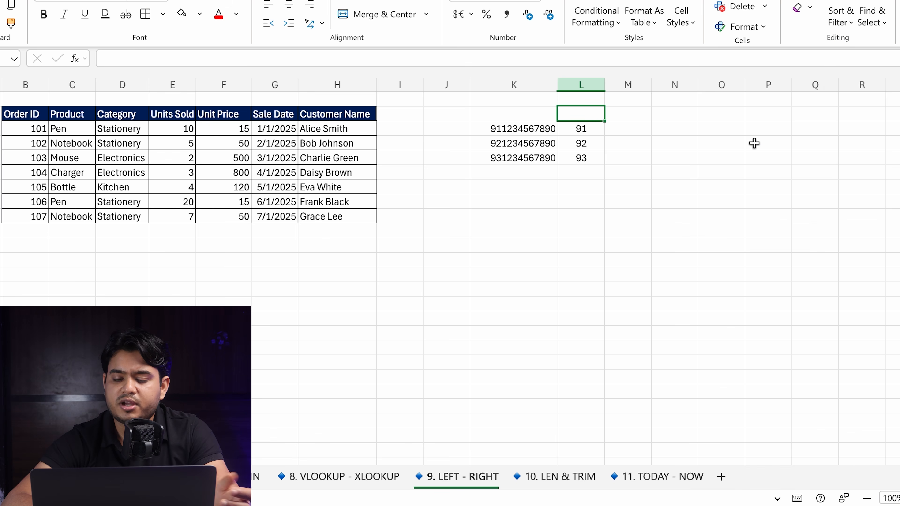
left_click(733, 156)
Step: Delete the sample phone numbers and extracted country codes in K3:L6
left_click_drag(510, 128, 577, 170)
key("Delete")
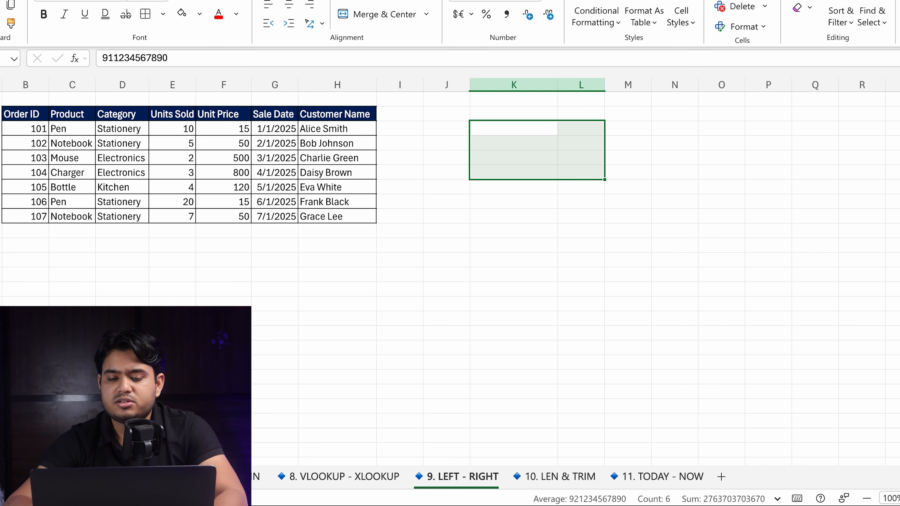
left_click(461, 127)
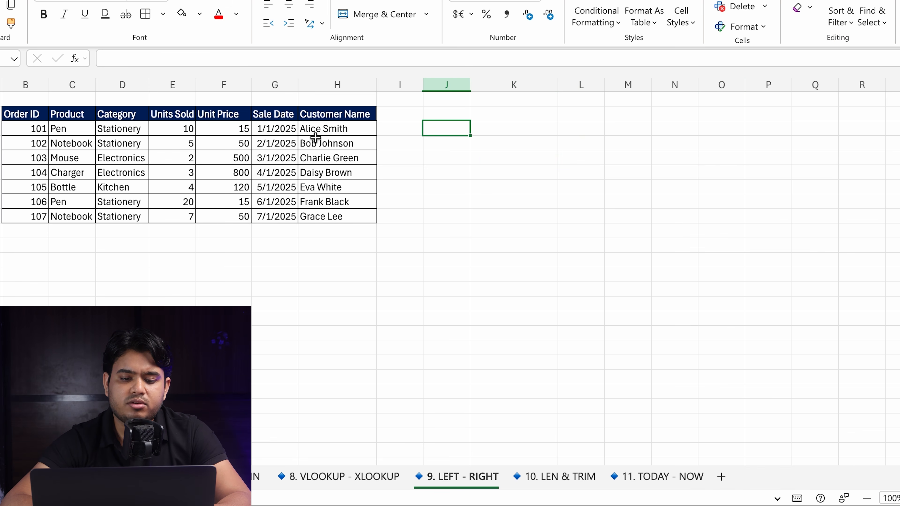
Step: In J3, enter =LEFT(D3,3) to extract the category's first three letters, and fill it down to J9
left_click_drag(121, 131, 121, 209)
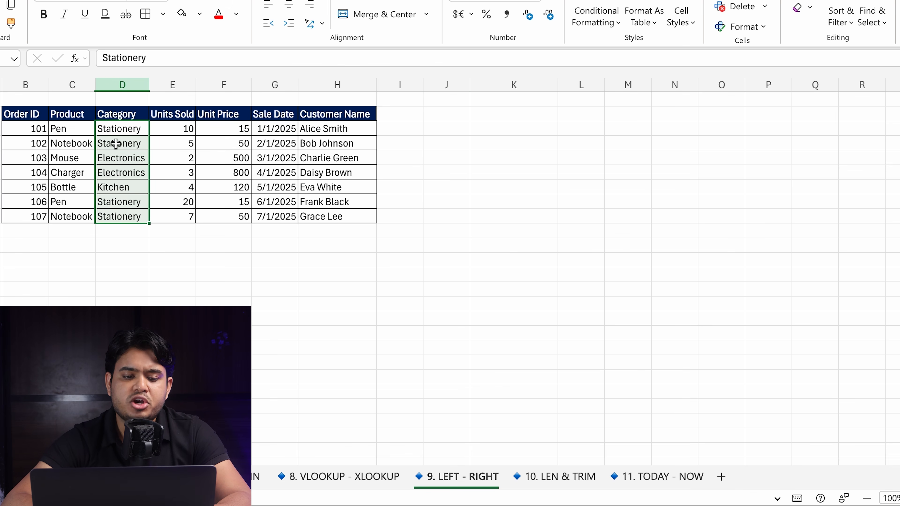
left_click(440, 118)
left_click(440, 131)
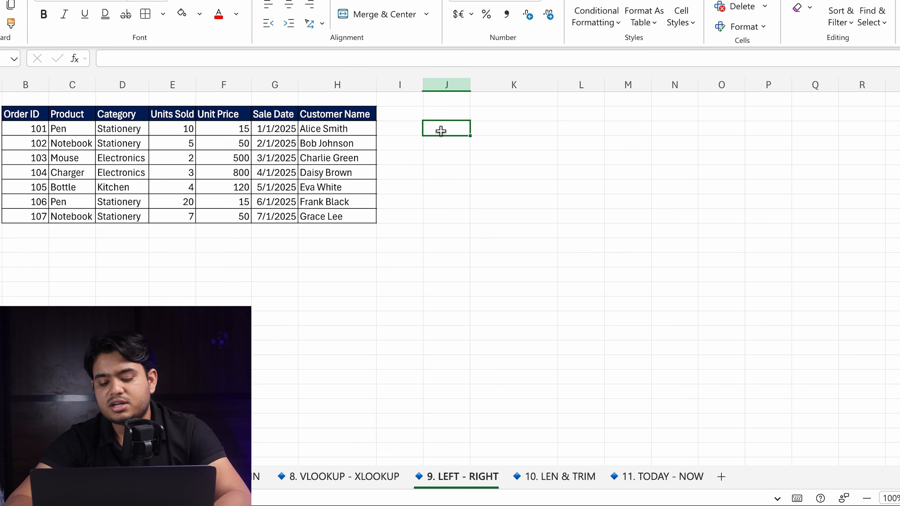
type("=")
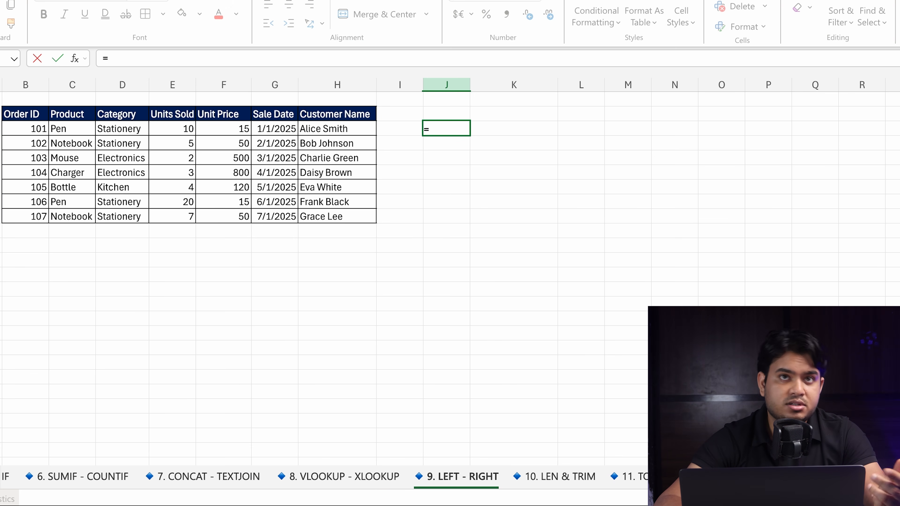
type("1")
type("eft")
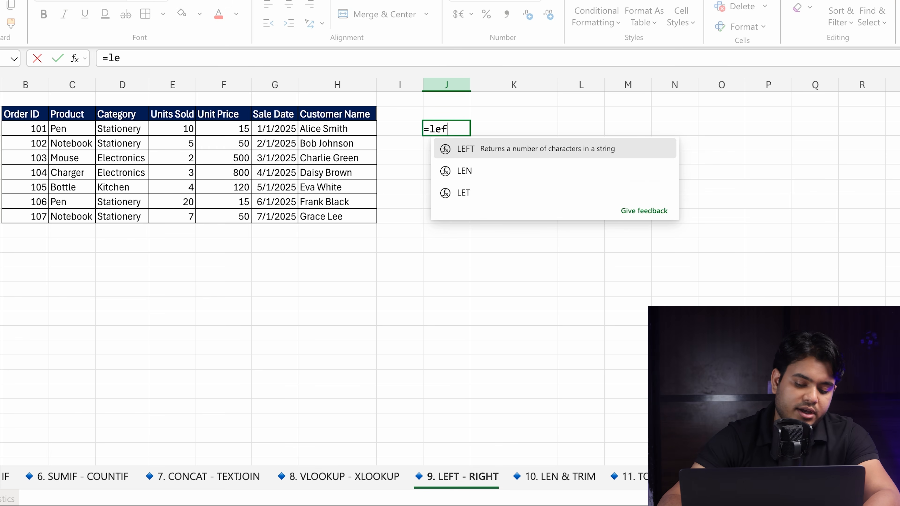
double_click(482, 149)
left_click(137, 130)
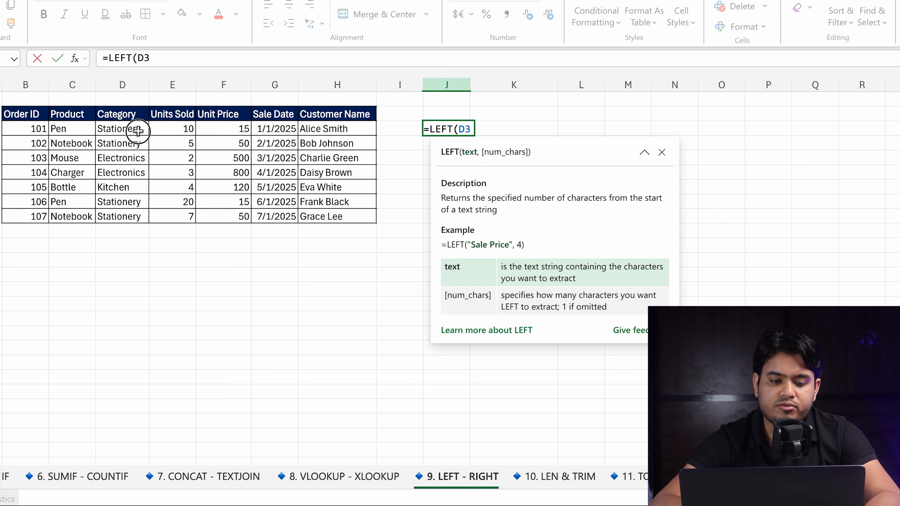
type(",3")
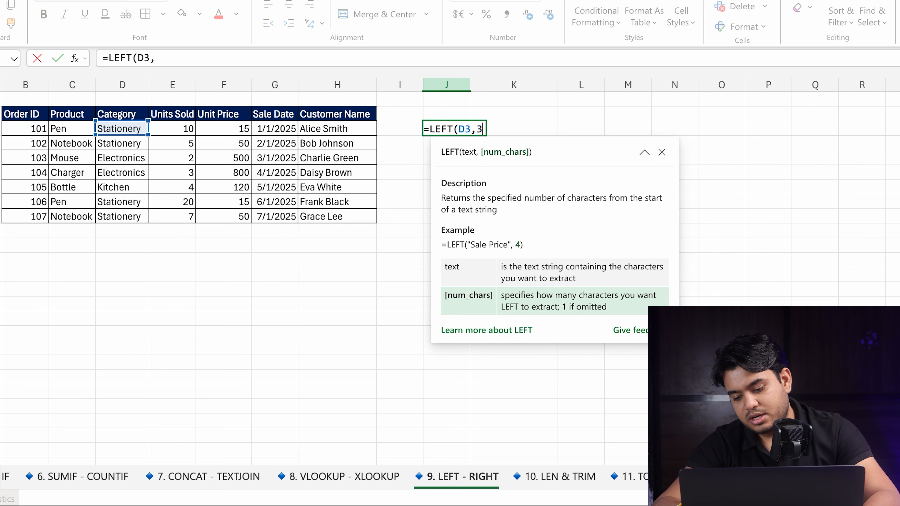
key("Return")
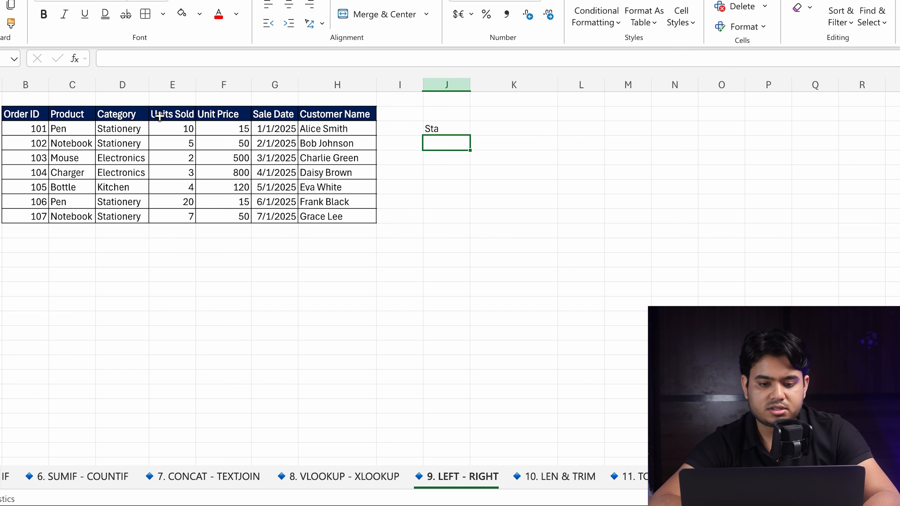
left_click(468, 127)
left_click_drag(470, 136, 468, 220)
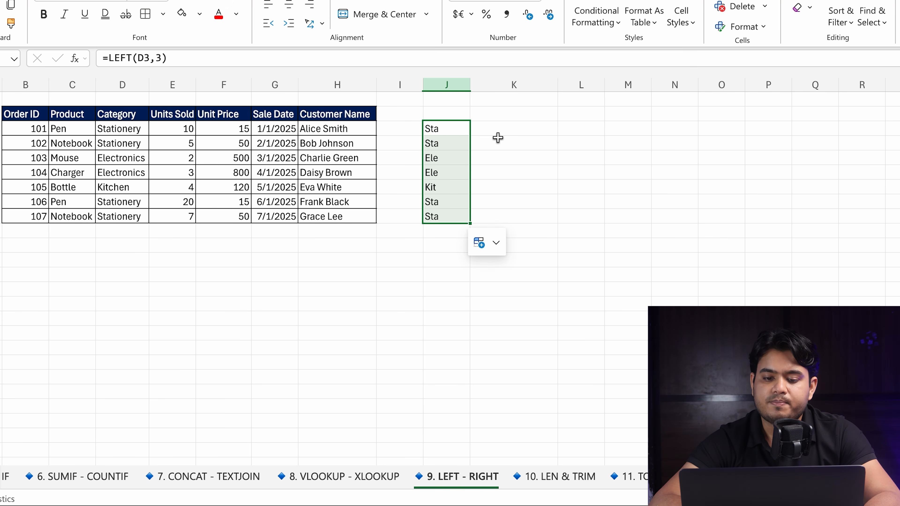
Step: In K3, enter =RIGHT(D3,3) to extract the last three letters of the category in D3
left_click(499, 132)
type("=")
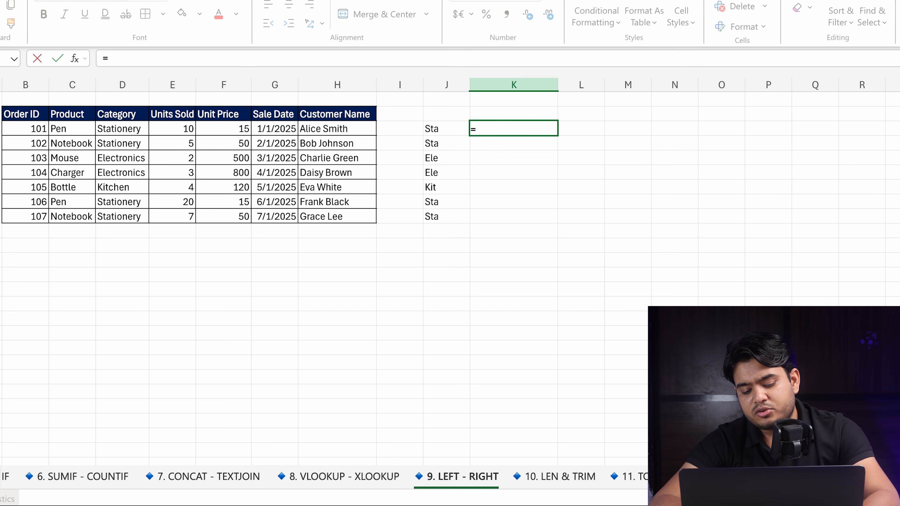
type("right")
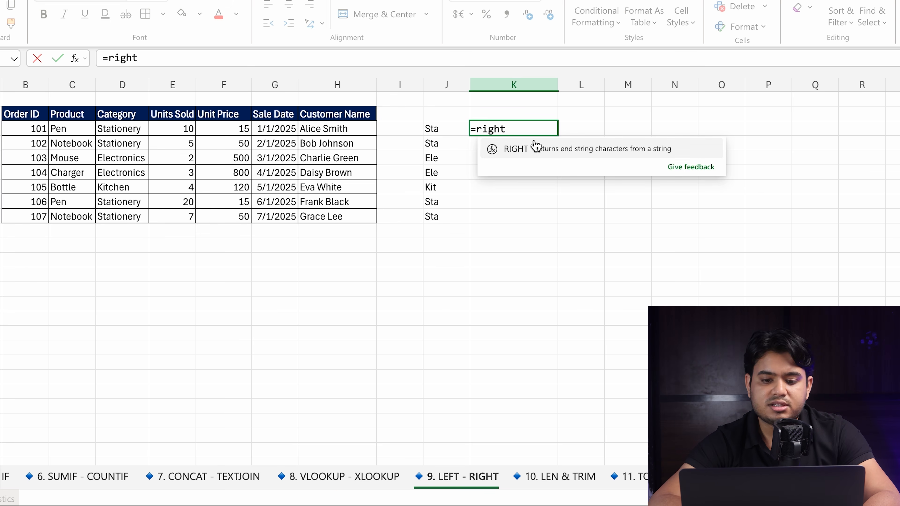
left_click(534, 144)
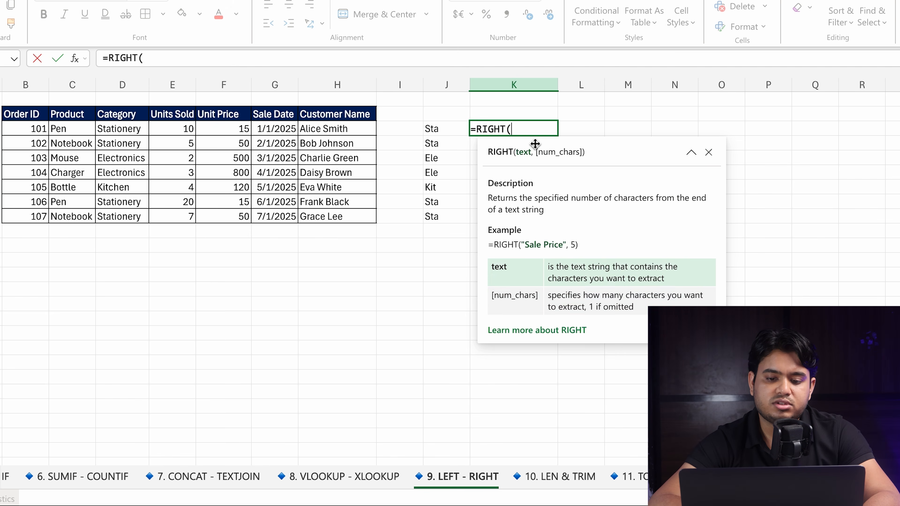
left_click(138, 130)
type(",3)")
key("Return")
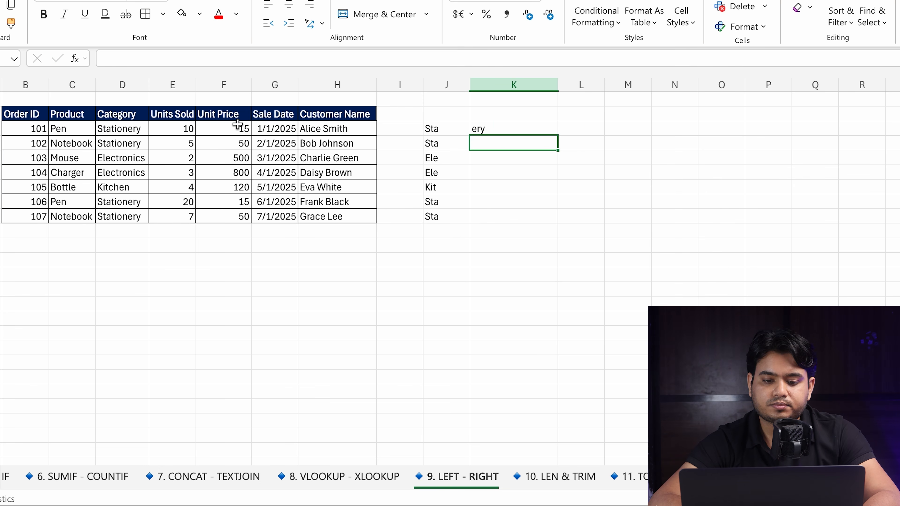
Step: Fill the RIGHT formula from K3 down to K8
left_click(548, 129)
left_click_drag(557, 136, 555, 209)
left_click(574, 139)
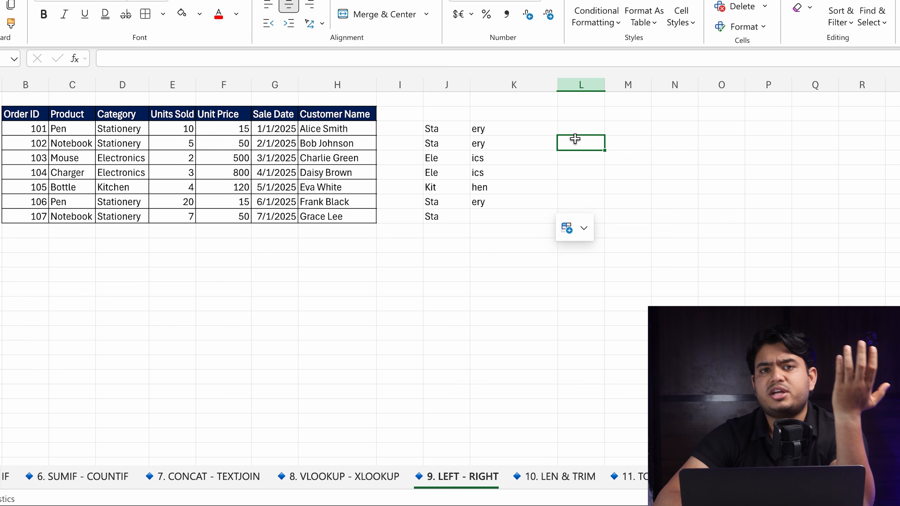
Step: Enter a ten-digit sample number in M3
left_click(612, 134)
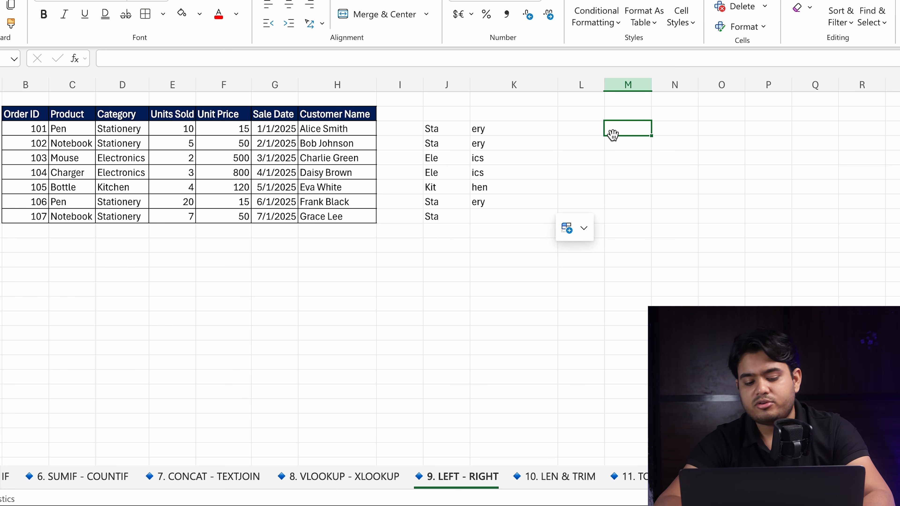
type("123")
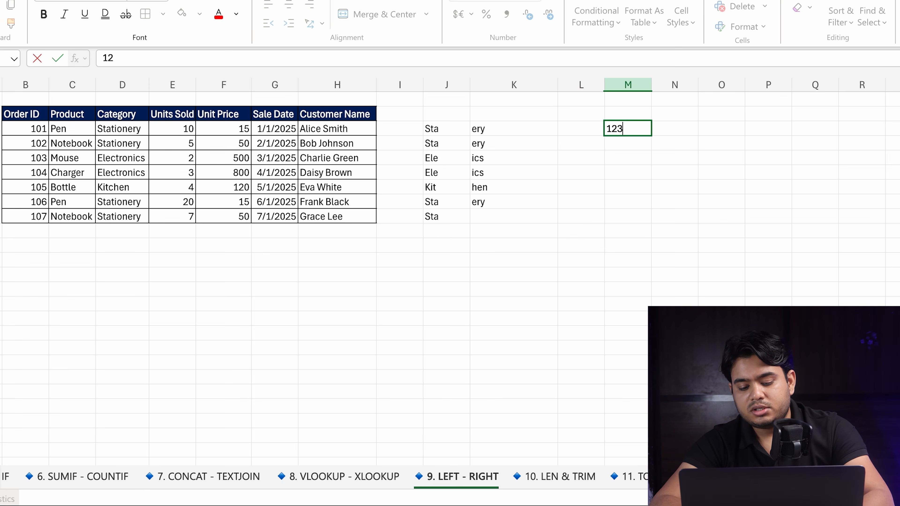
type("4567890")
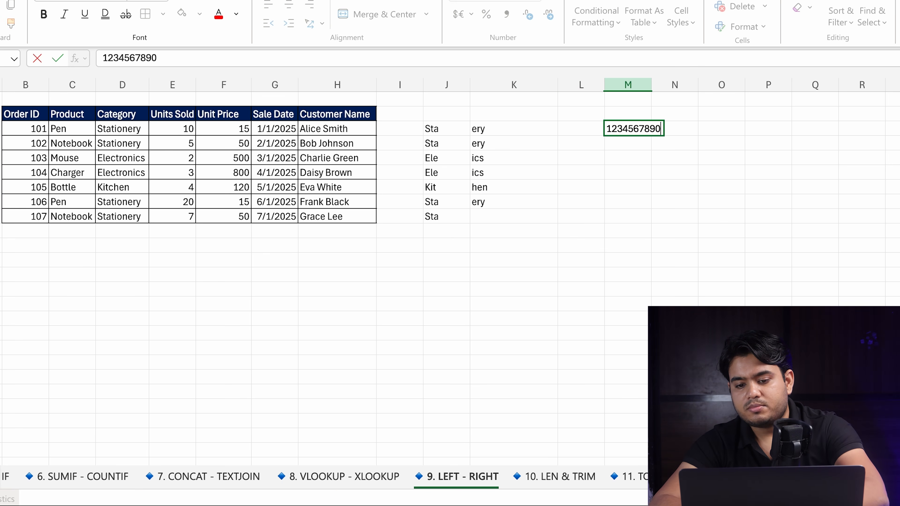
left_click(708, 133)
Step: In N3, enter =LEFT(M3,4) to extract the first four digits of the sample number
left_click(694, 129)
type("=")
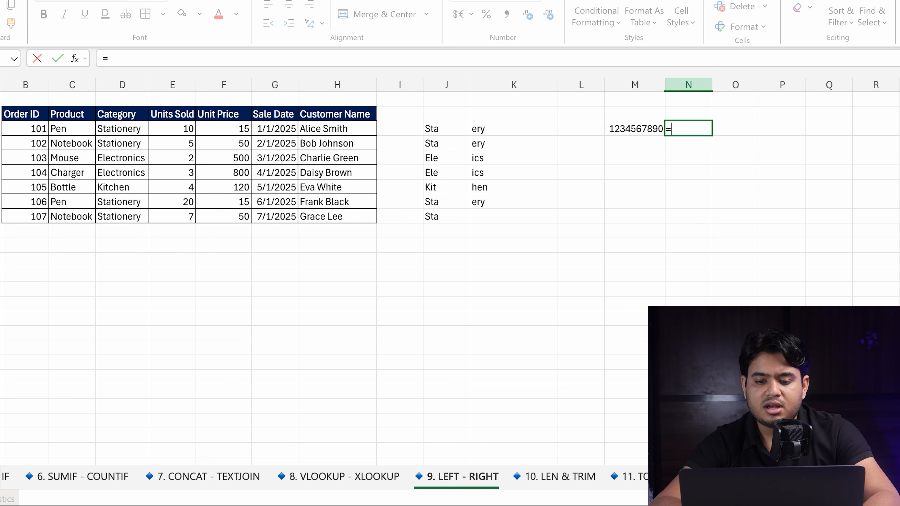
type("left")
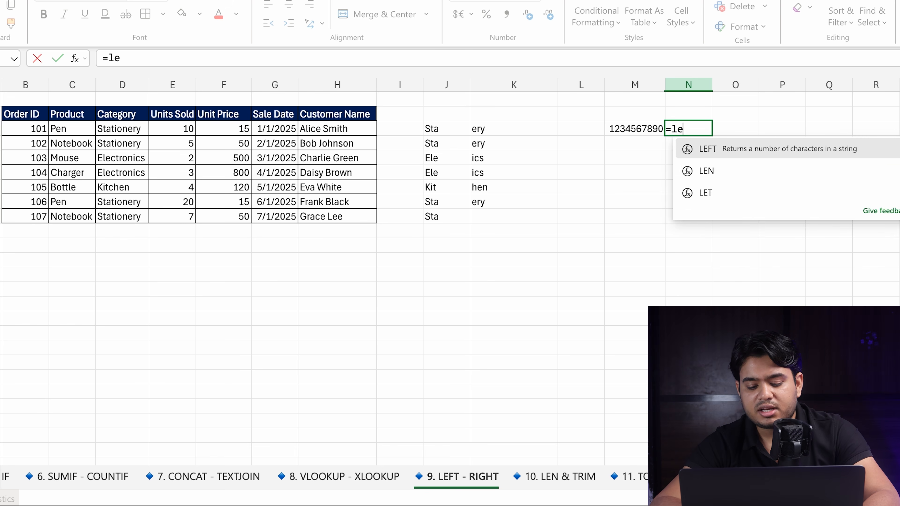
double_click(741, 149)
left_click(641, 139)
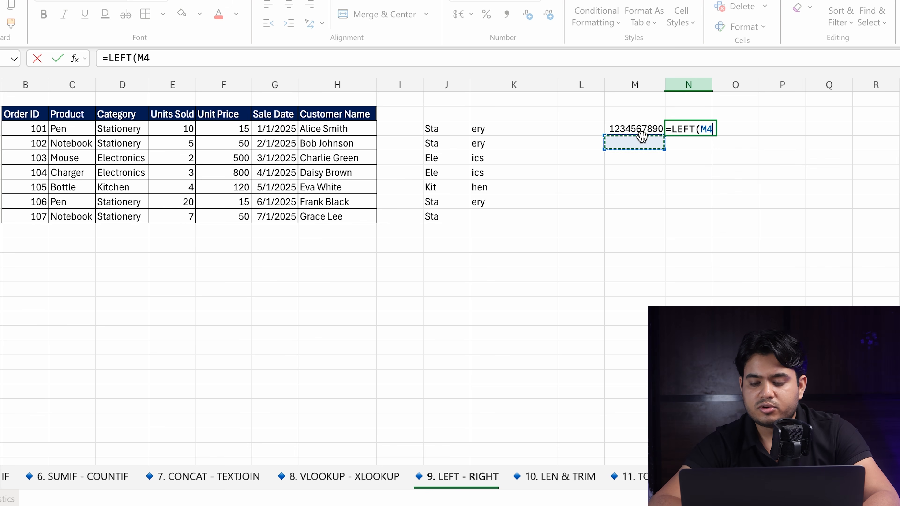
left_click(643, 127)
type(",4")
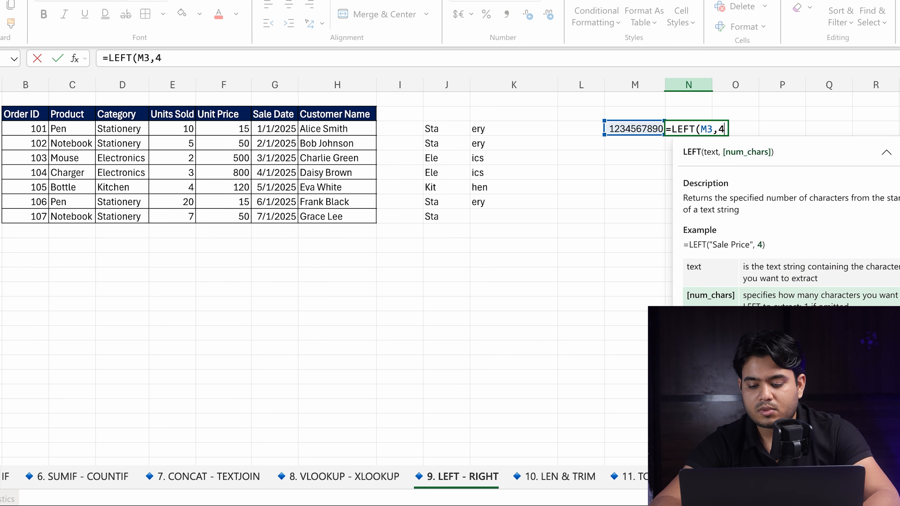
type(")")
key("Return")
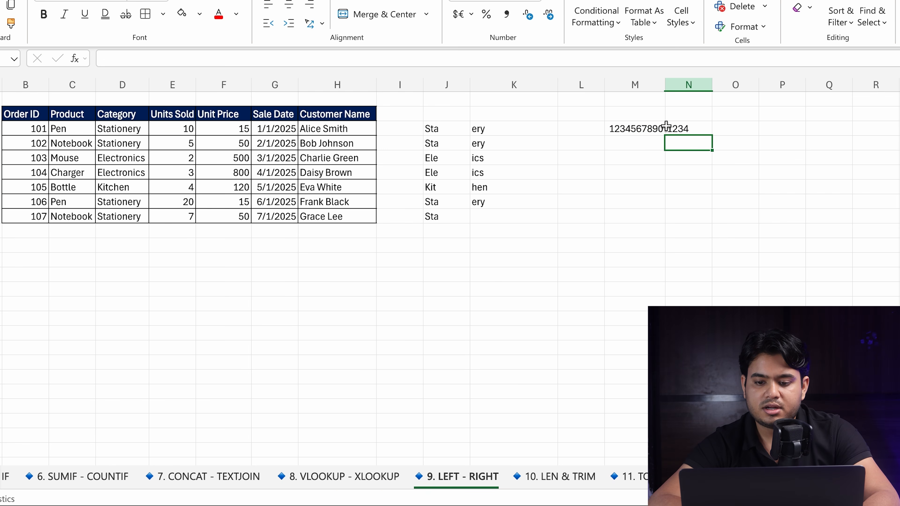
Step: Change the formula in N3 to =RIGHT(M3,4) to extract the last four digits of the sample number
double_click(674, 130)
left_click_drag(692, 131, 672, 129)
type("R")
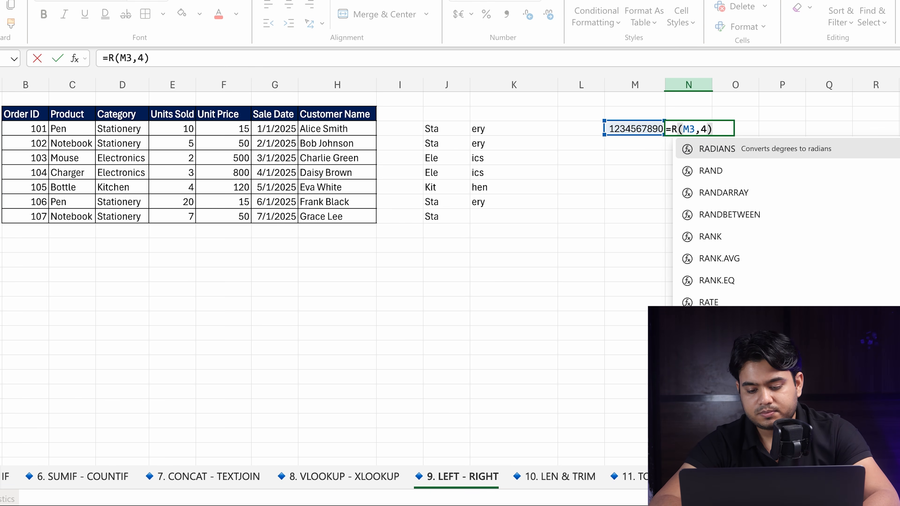
type("IGHT")
key("Return")
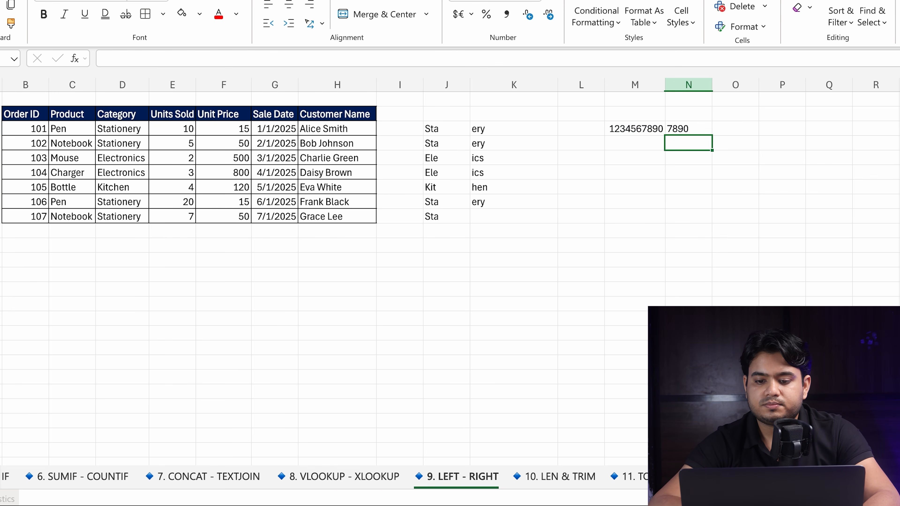
left_click(697, 129)
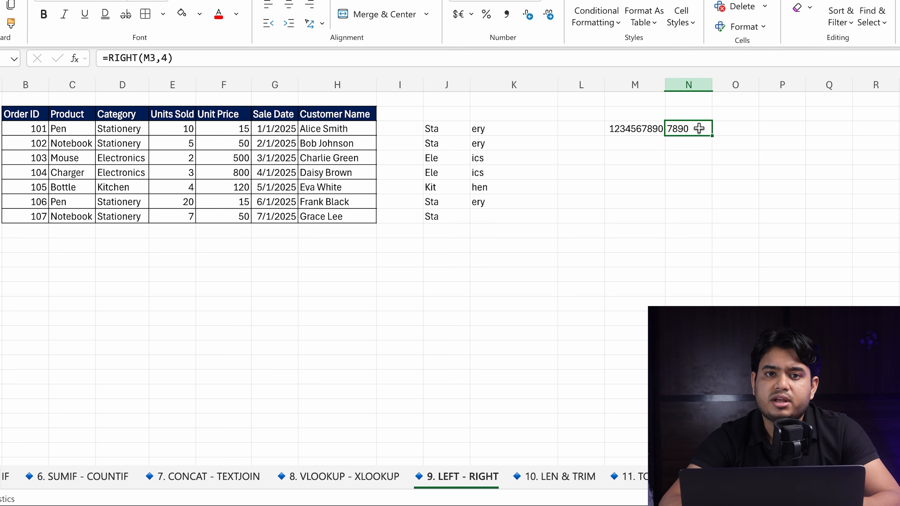
Step: Switch to the "10. LEN & TRIM" sheet, clear the "Q." text from J2 and widen column J slightly
left_click(576, 485)
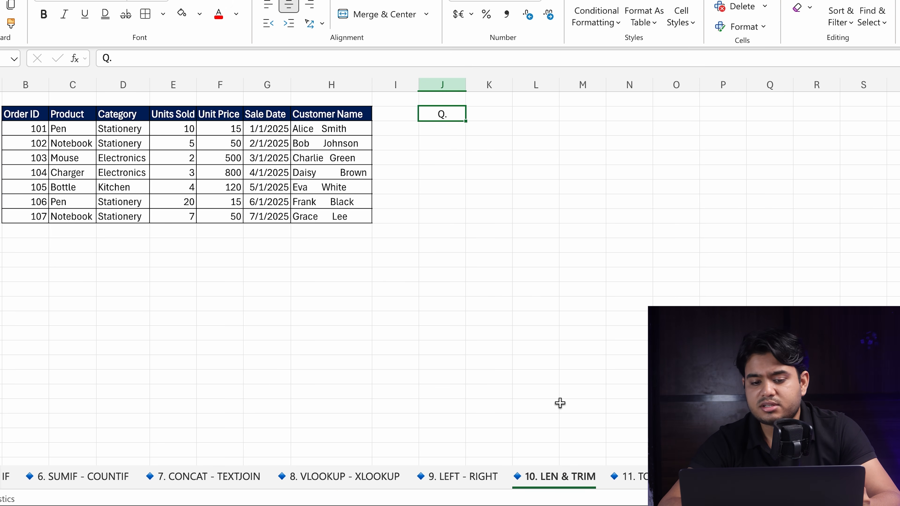
left_click(480, 171)
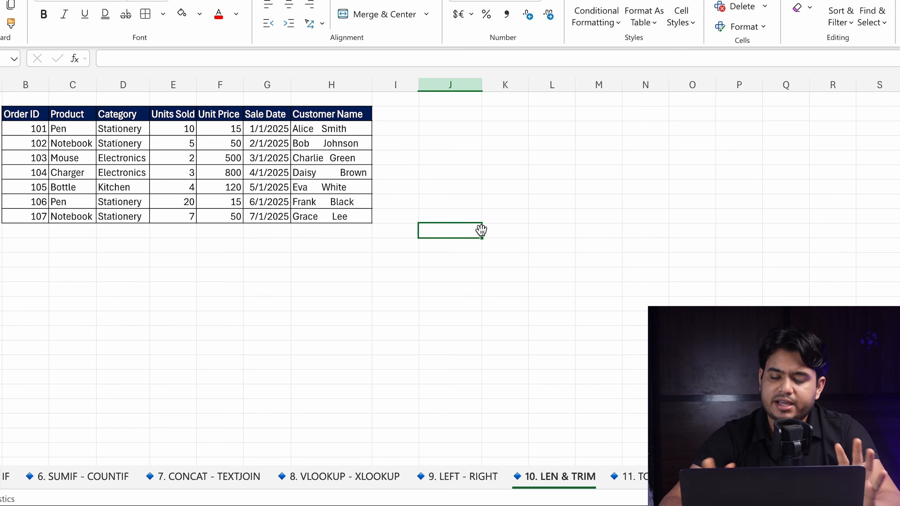
Step: In J3, enter =LEN(H3) to count the characters in the first customer name
left_click(448, 133)
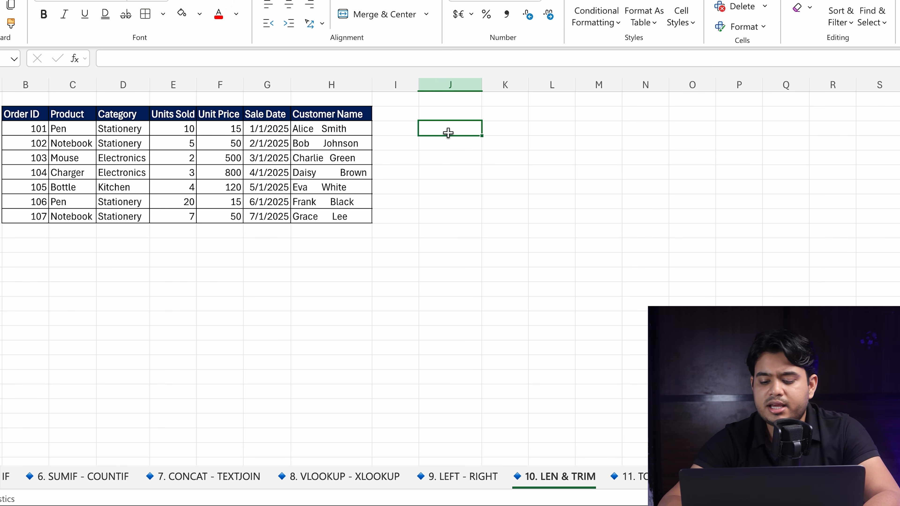
type("len")
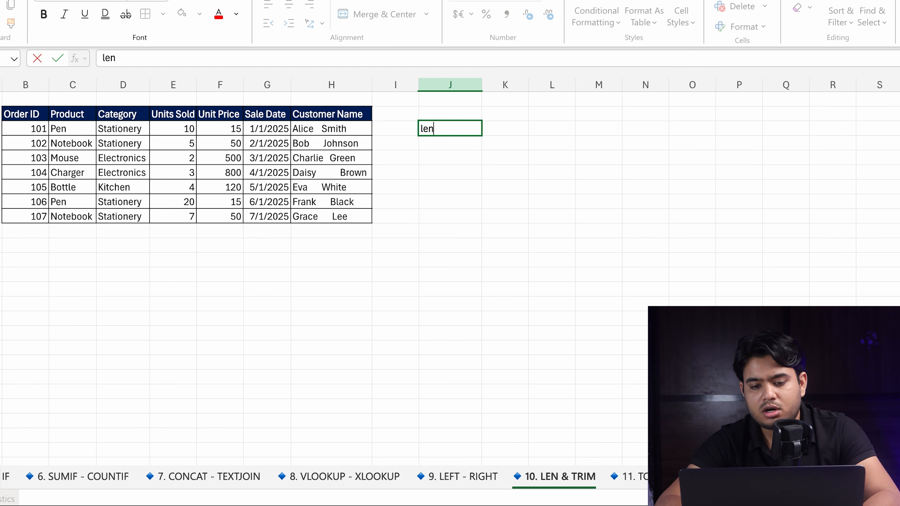
key("BackSpace")
key("BackSpace")
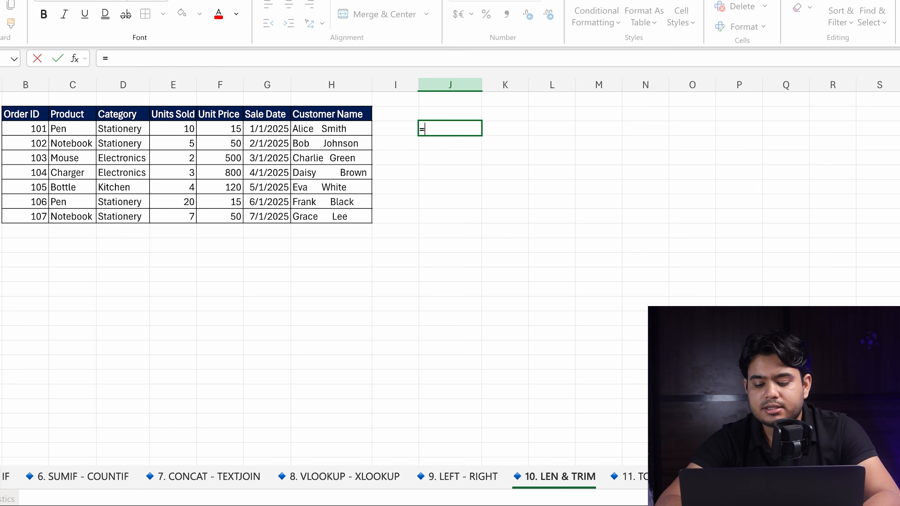
type("len")
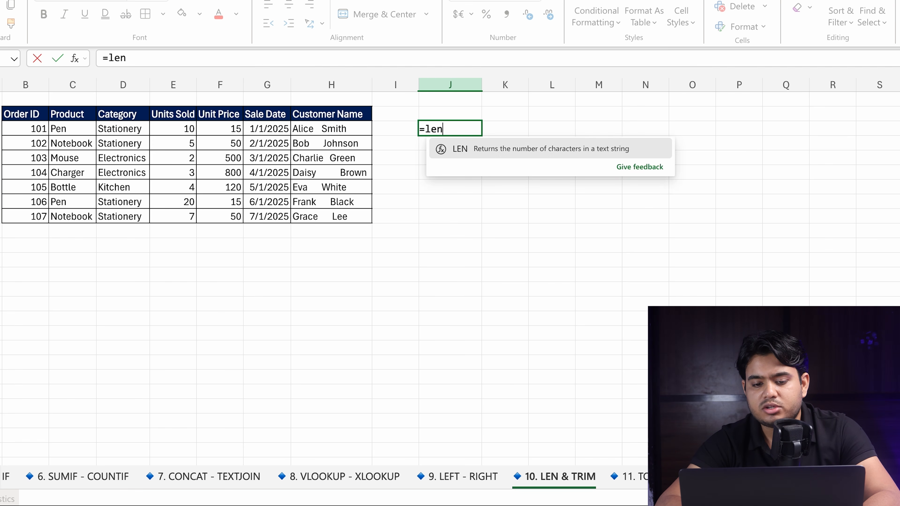
double_click(483, 149)
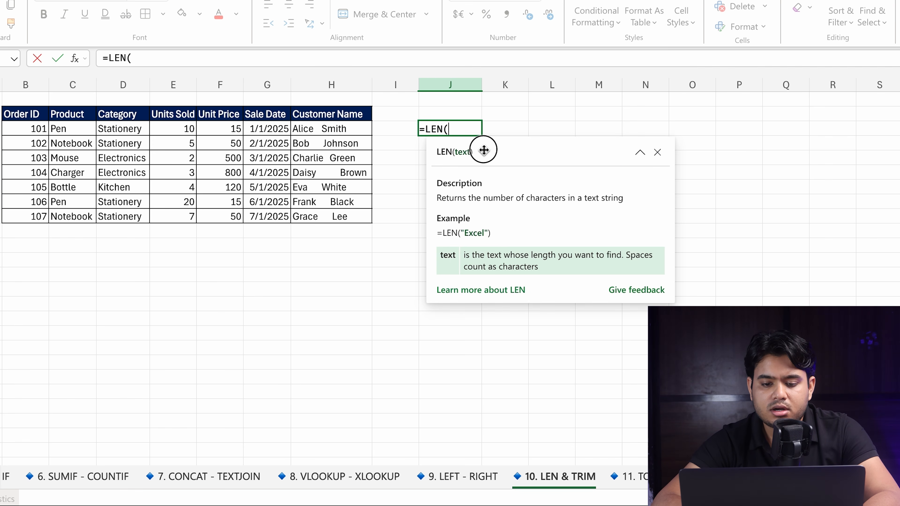
left_click(352, 128)
key("Return")
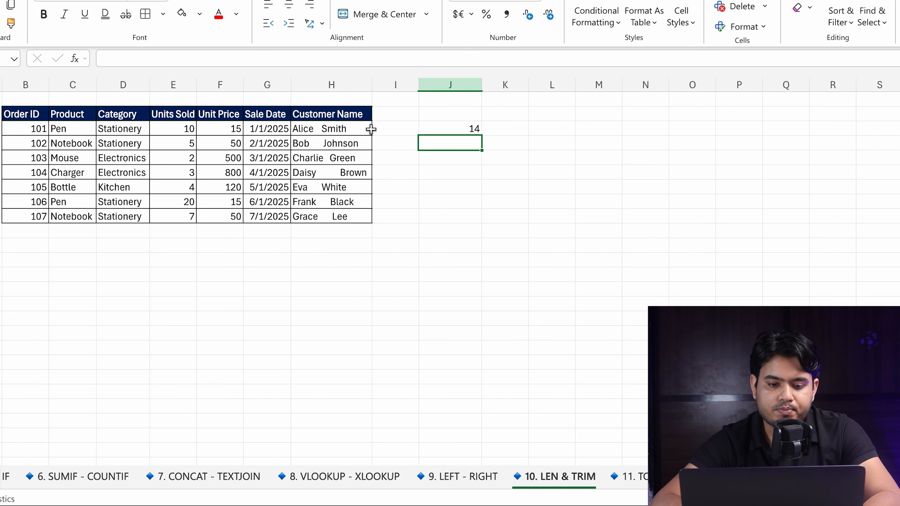
Step: Examine the characters and spaces that LEN counts in H3 and the extra spaces inside the customer name in H4
scroll(345, 129, "up", 3)
scroll(346, 133, "up", 3)
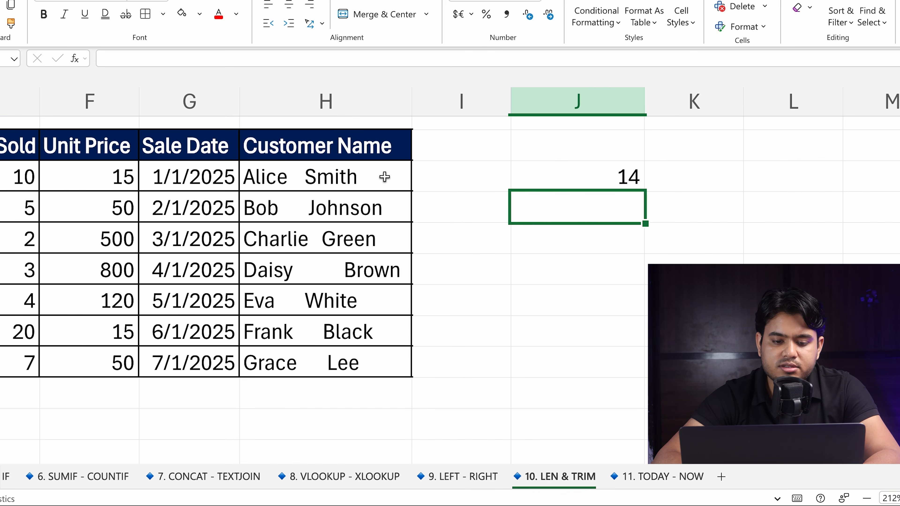
scroll(355, 171, "down", 1)
left_click(336, 170)
double_click(260, 170)
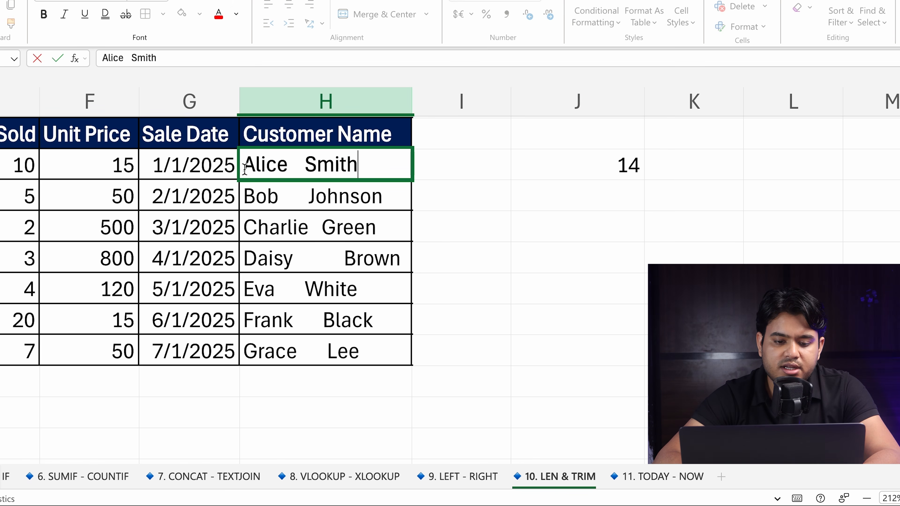
left_click_drag(243, 165, 370, 162)
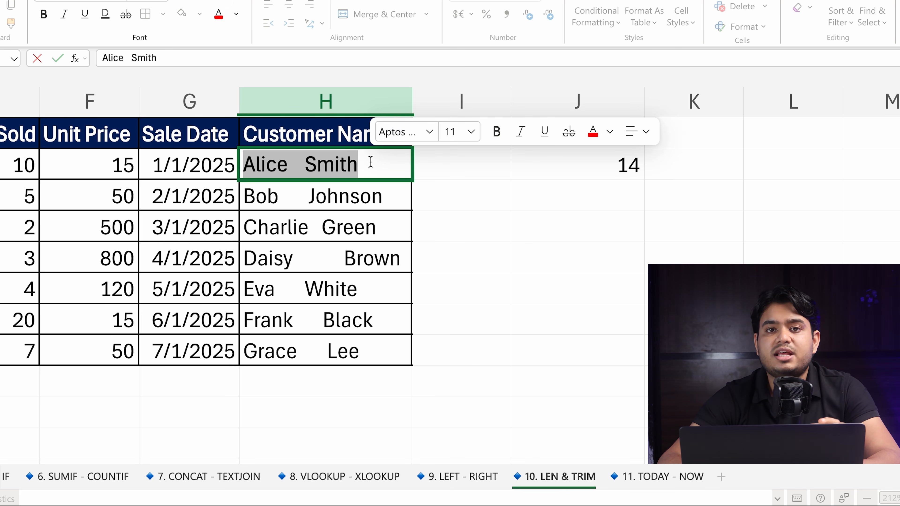
left_click(451, 169)
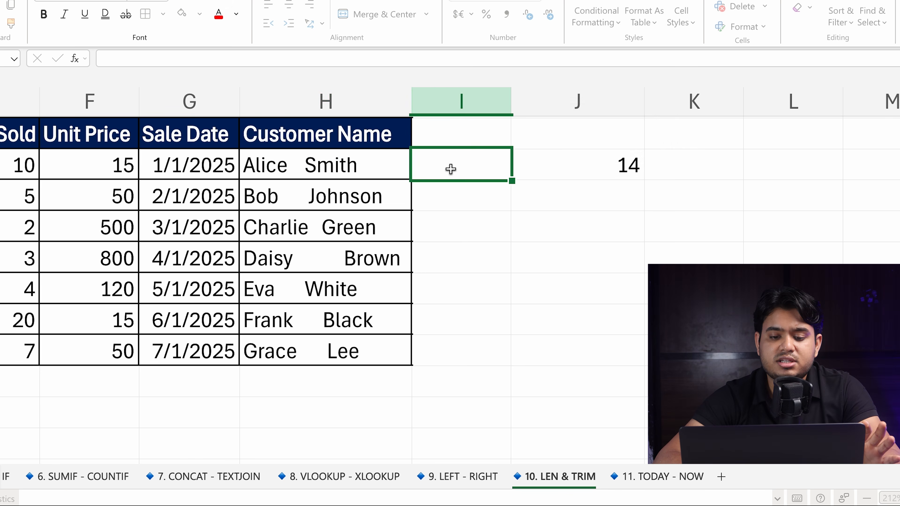
left_click(376, 171)
left_click(612, 165)
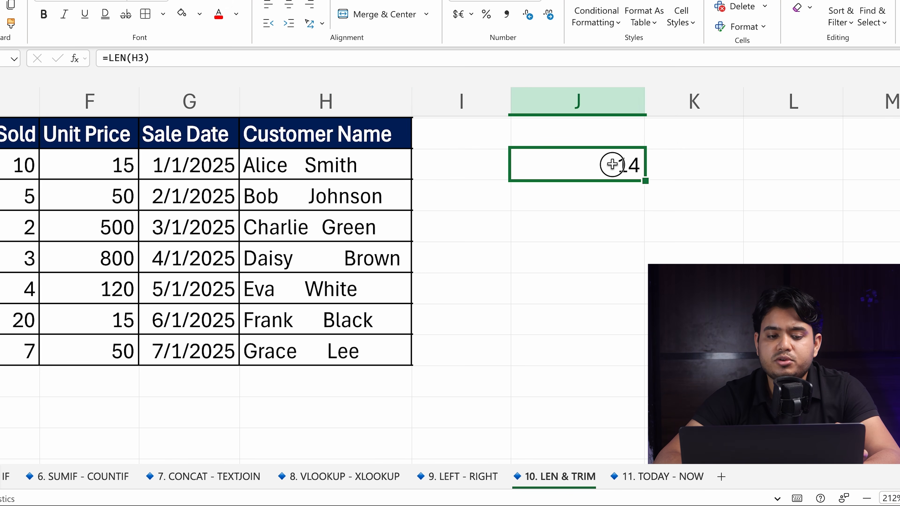
double_click(612, 165)
left_click(591, 207)
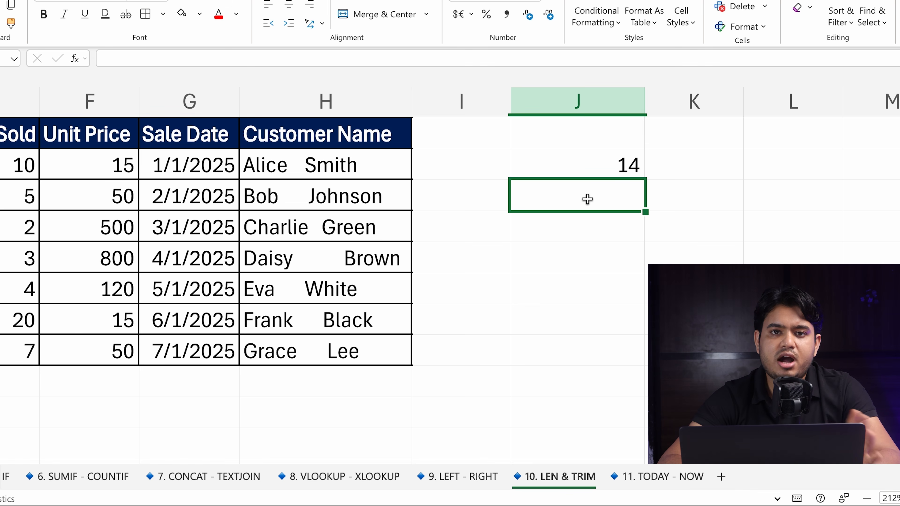
double_click(277, 196)
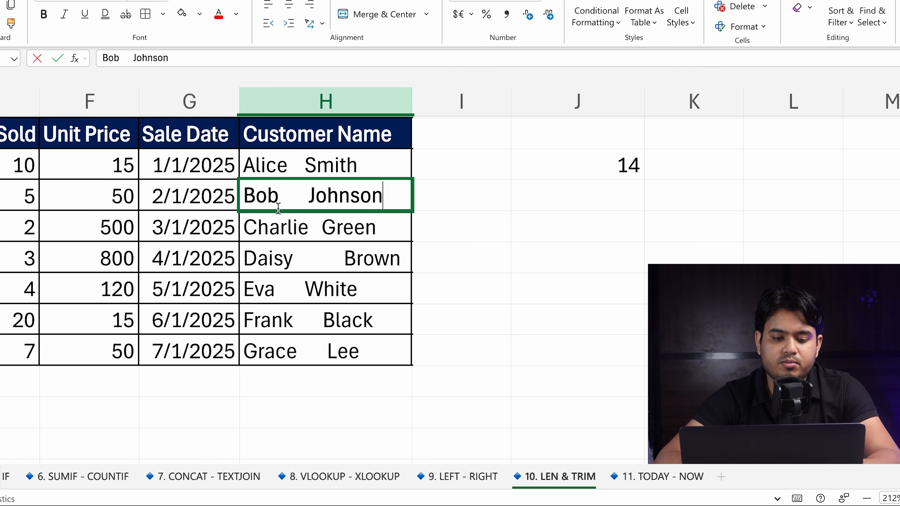
left_click_drag(278, 195, 307, 195)
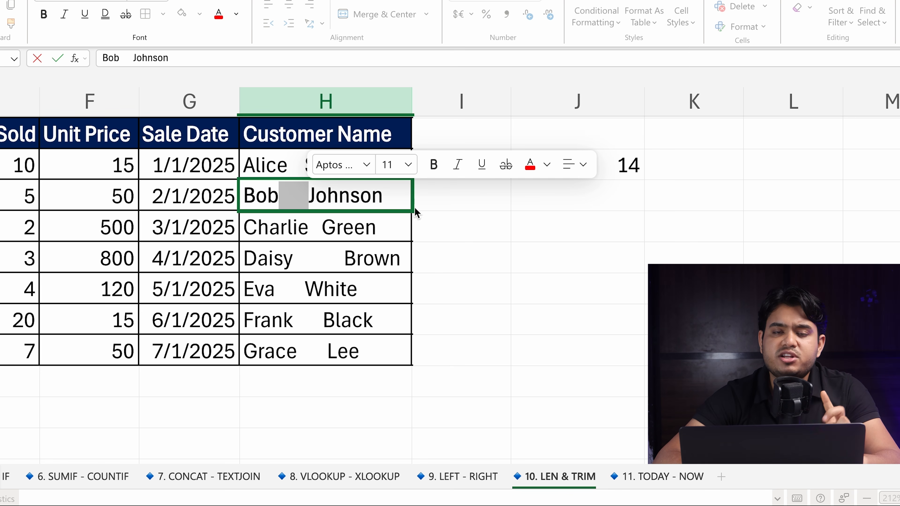
left_click(494, 201)
left_click(647, 197)
Step: In J4, enter =TRIM(H4) to remove the extra spaces from the customer name
left_click(606, 201)
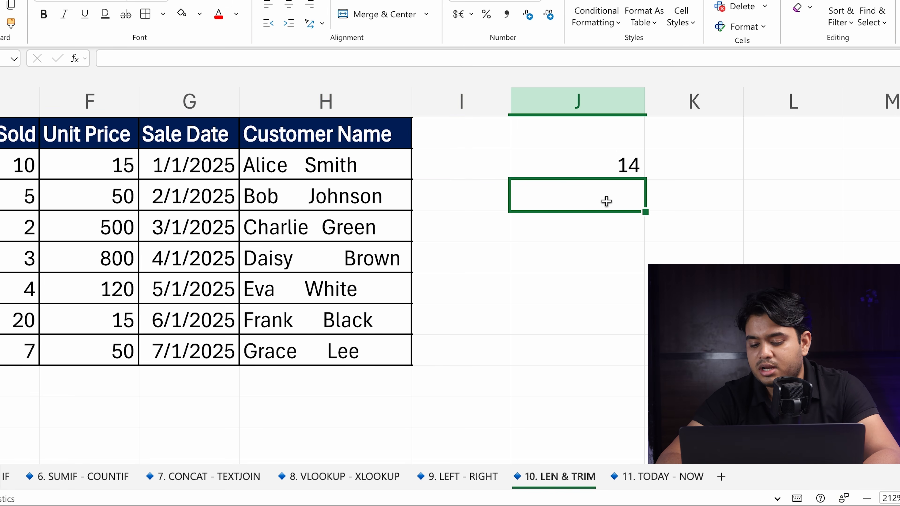
key("F2")
key("BackSpace")
type("=tr")
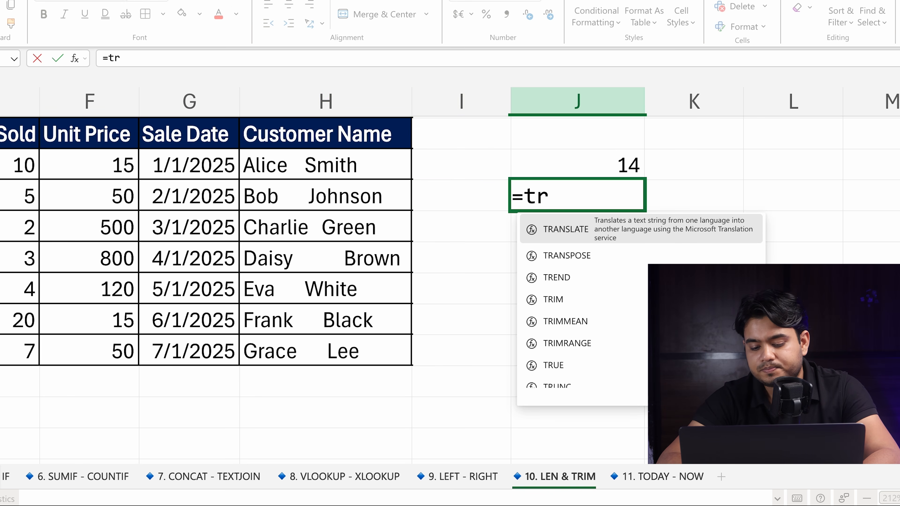
type("im")
double_click(634, 226)
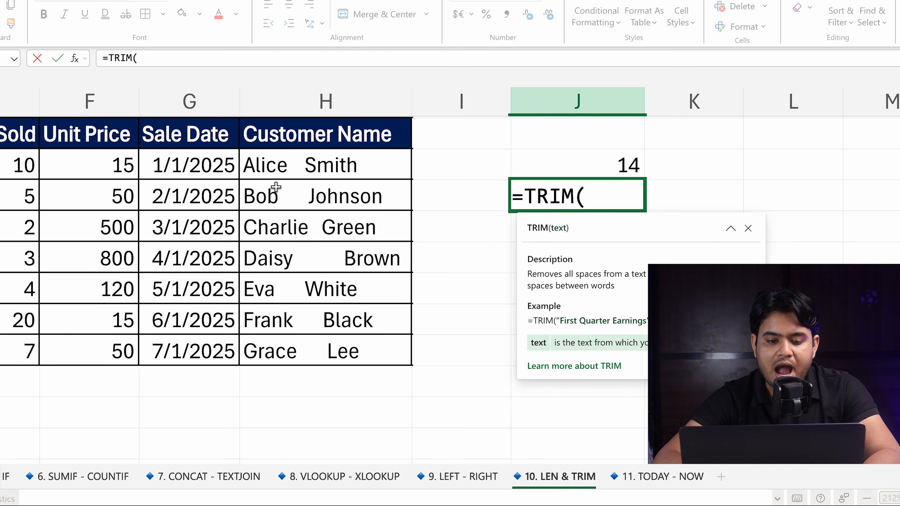
left_click(299, 196)
type(",")
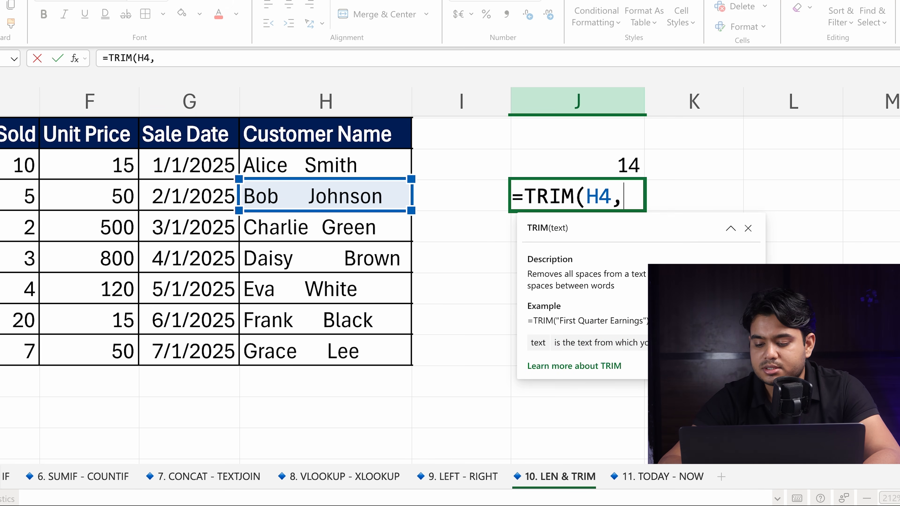
key("BackSpace")
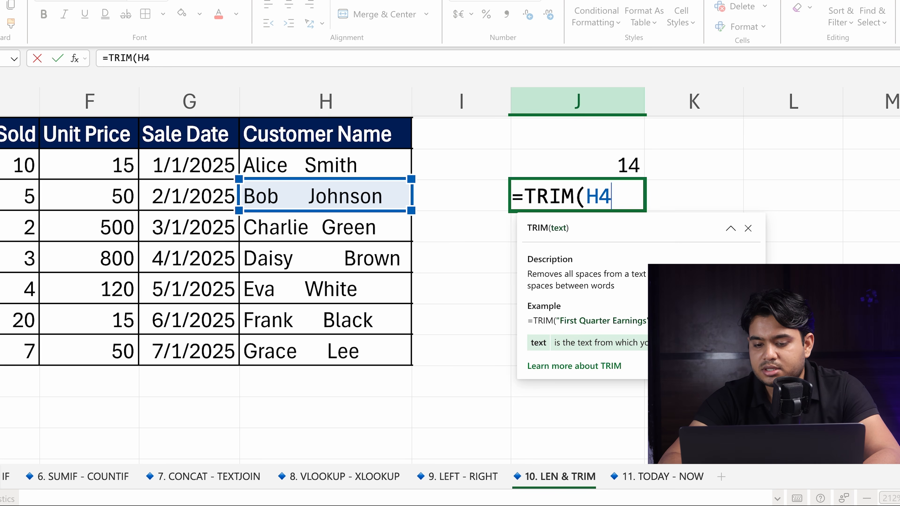
type(")")
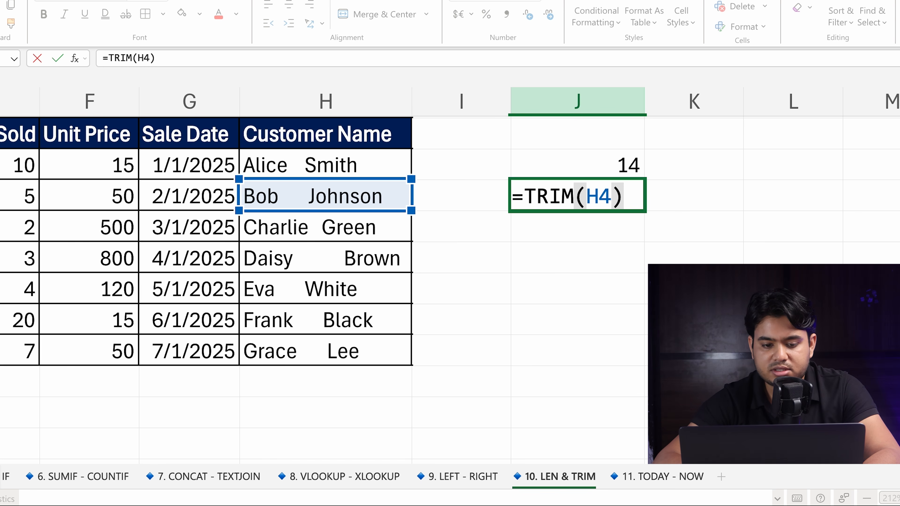
key("Return")
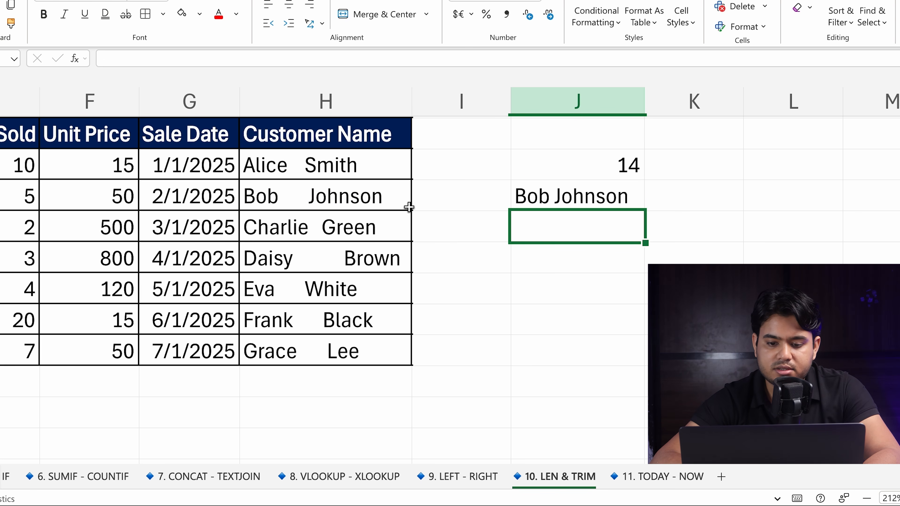
Step: Fill the TRIM formula from J4 down to J9 and compare it with the original name in H6
double_click(570, 196)
key("Return")
key("Return")
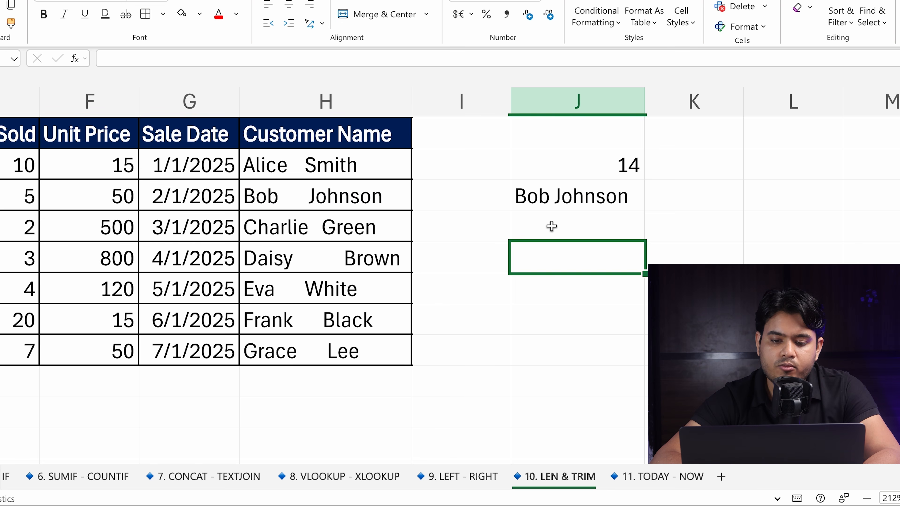
left_click(573, 195)
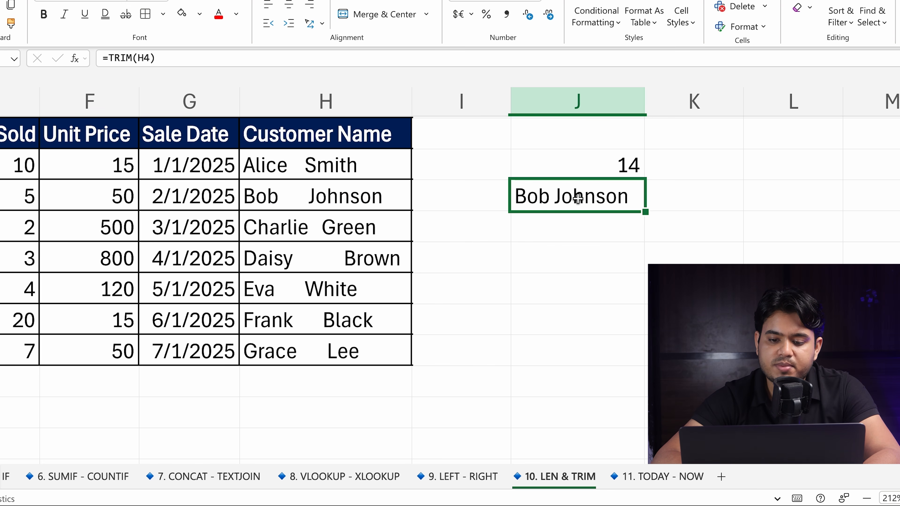
left_click_drag(644, 212, 644, 365)
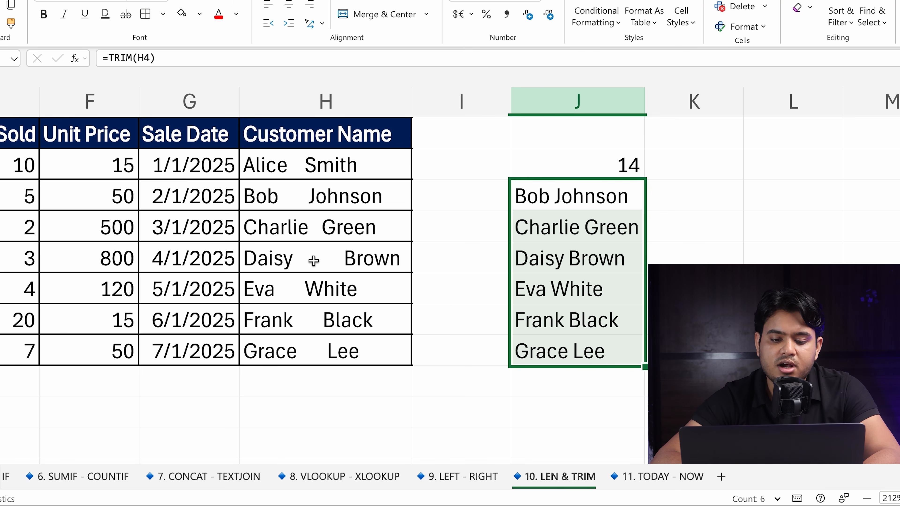
left_click(305, 261)
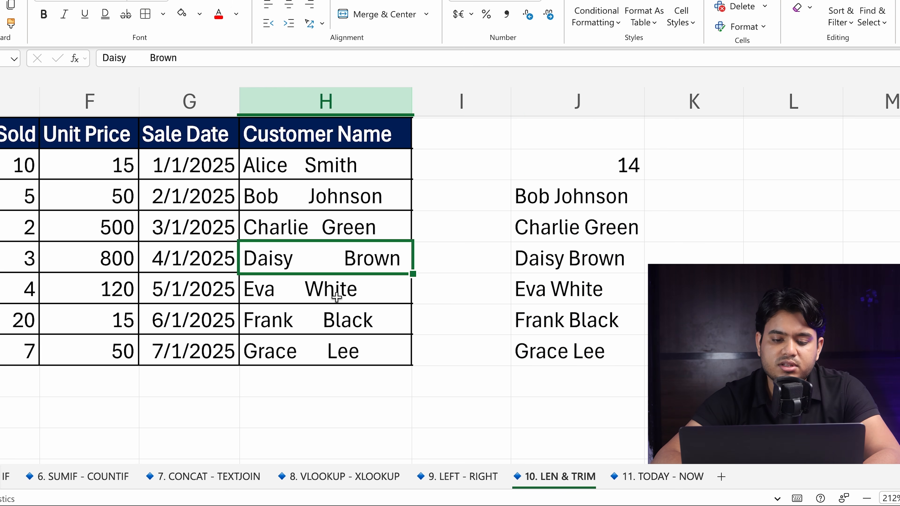
Step: Switch to the "11. TODAY - NOW" sheet, clear the "Q." text from J2 and select L2
scroll(337, 297, "down", 5)
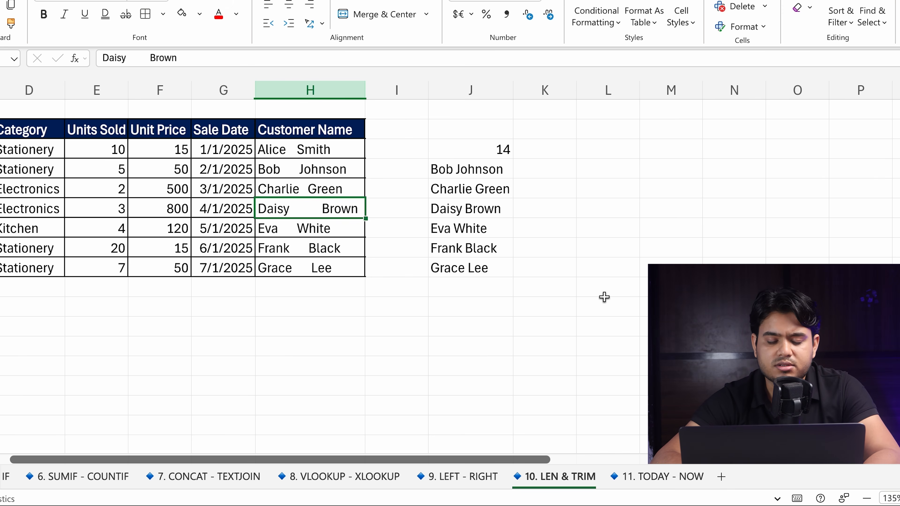
scroll(603, 297, "left", 2)
scroll(604, 297, "right", 1)
scroll(604, 297, "left", 2)
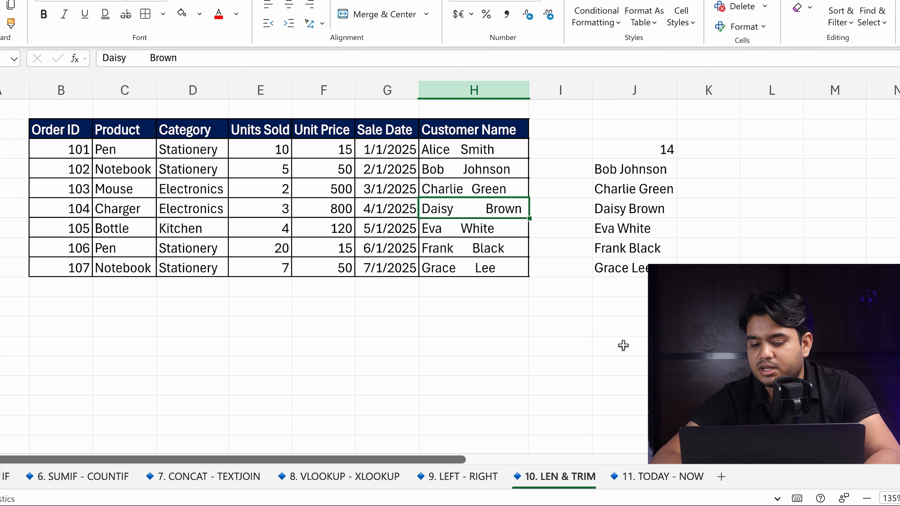
scroll(623, 345, "right", 1)
left_click(689, 475)
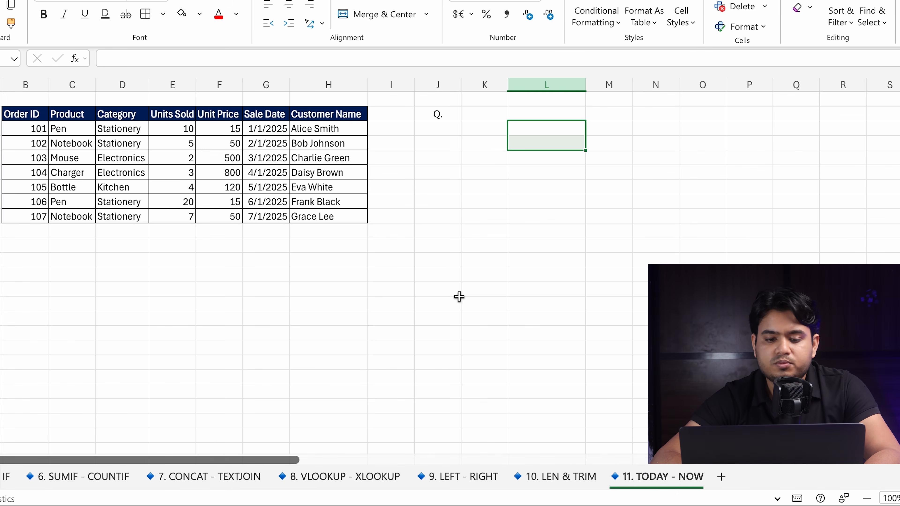
left_click(447, 108)
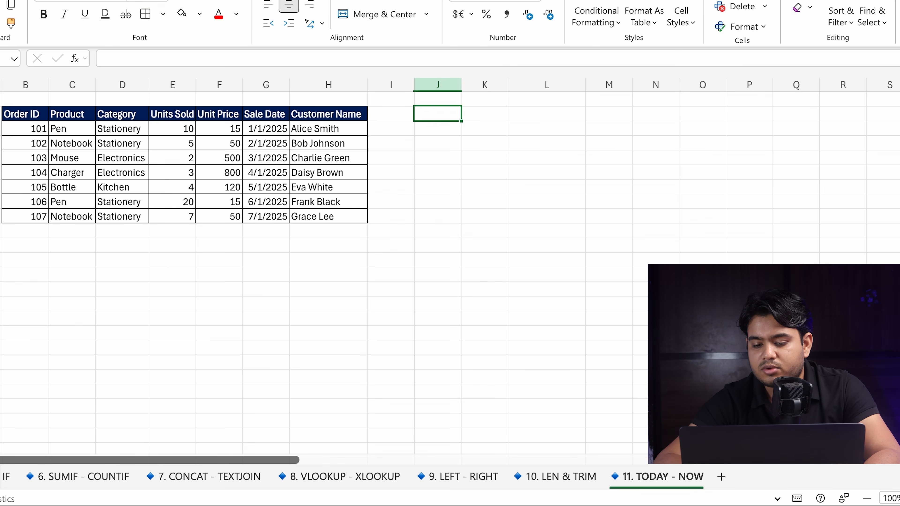
left_click(517, 121)
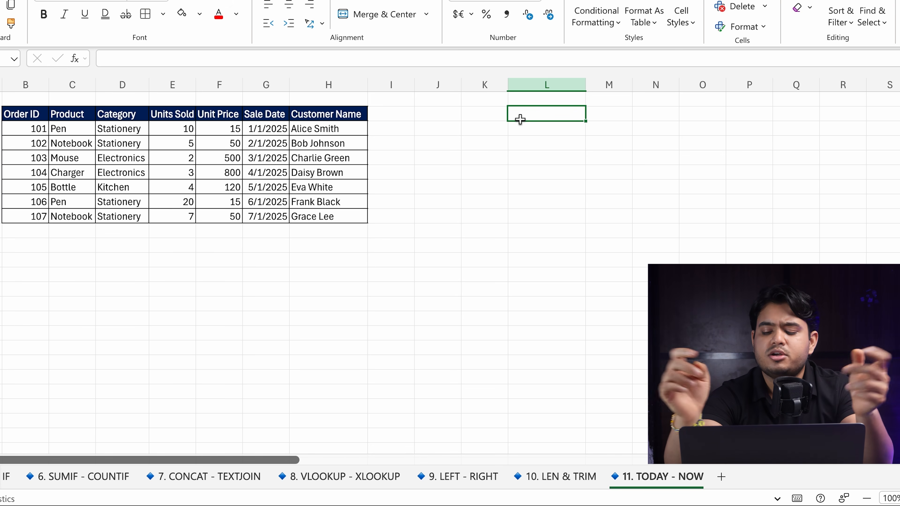
Step: In L2, enter =TODAY() to return the current date and check the formula in the cell
type("=to")
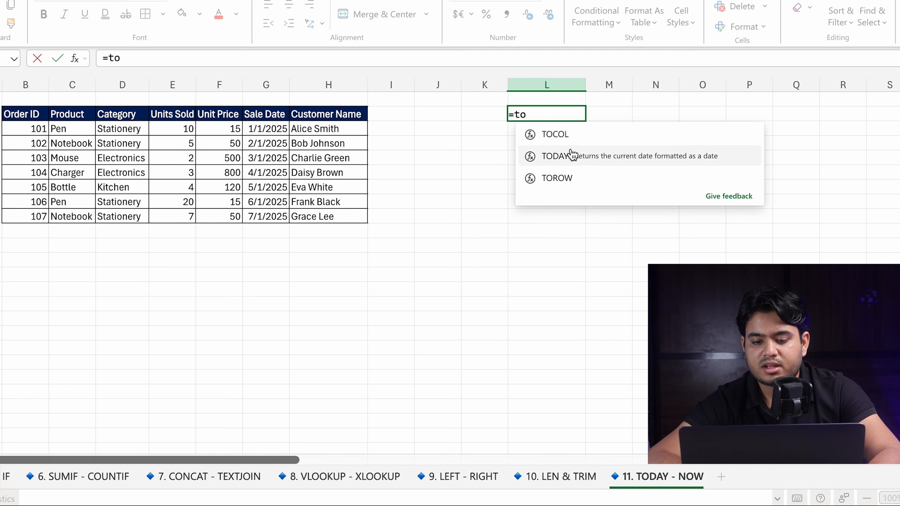
double_click(566, 156)
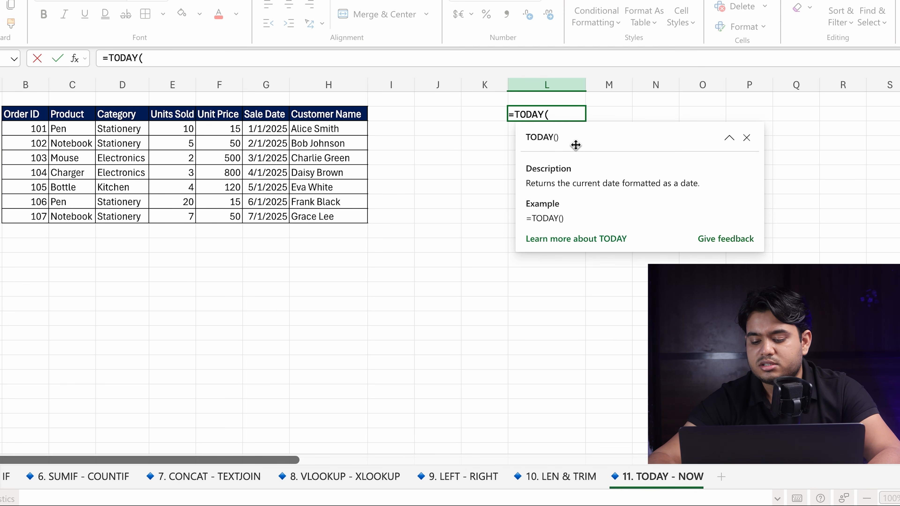
type(")")
key("Return")
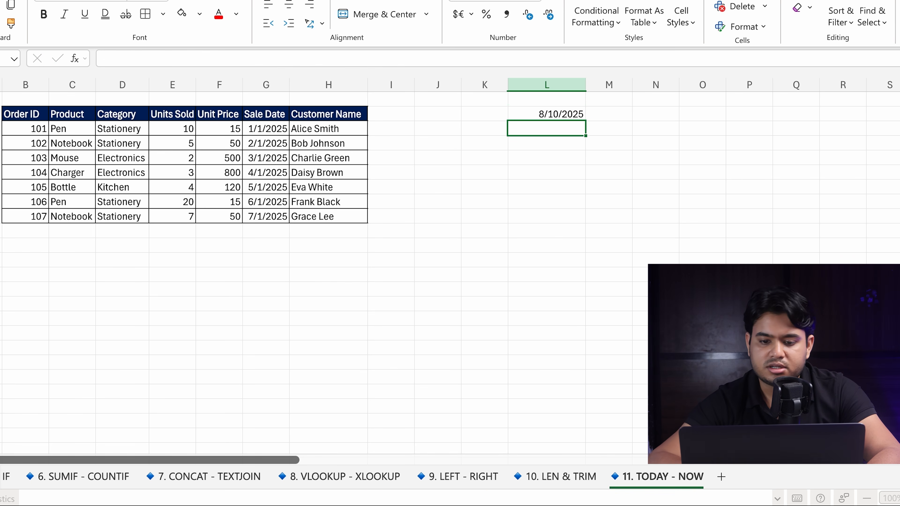
left_click(571, 113)
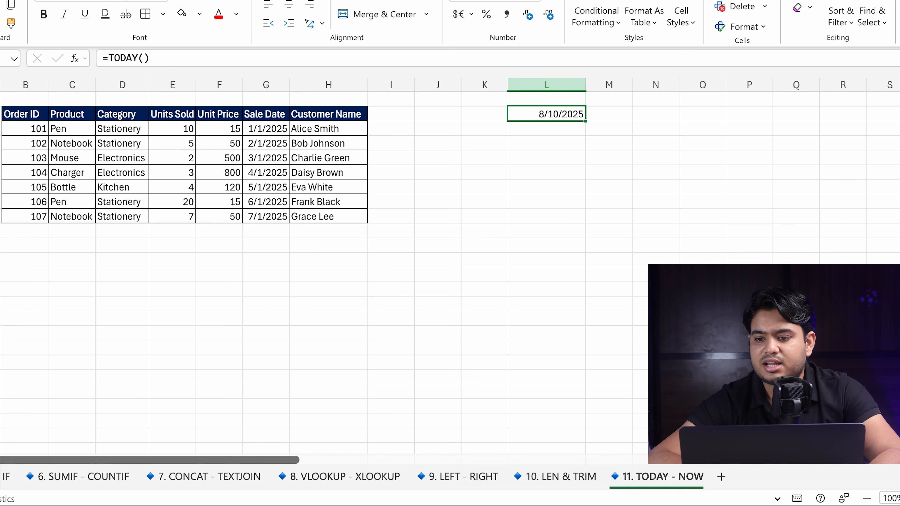
Step: In L3, enter =NOW() to return the current date and time
left_click(575, 135)
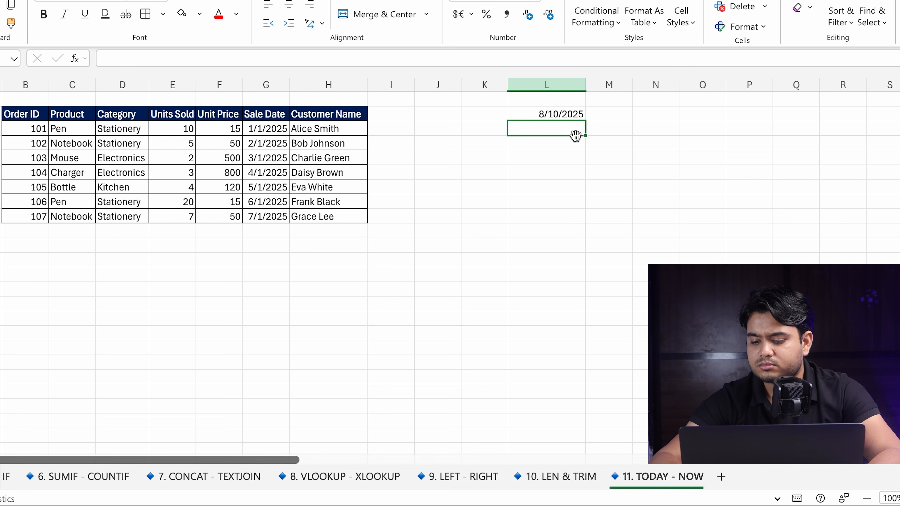
type("=")
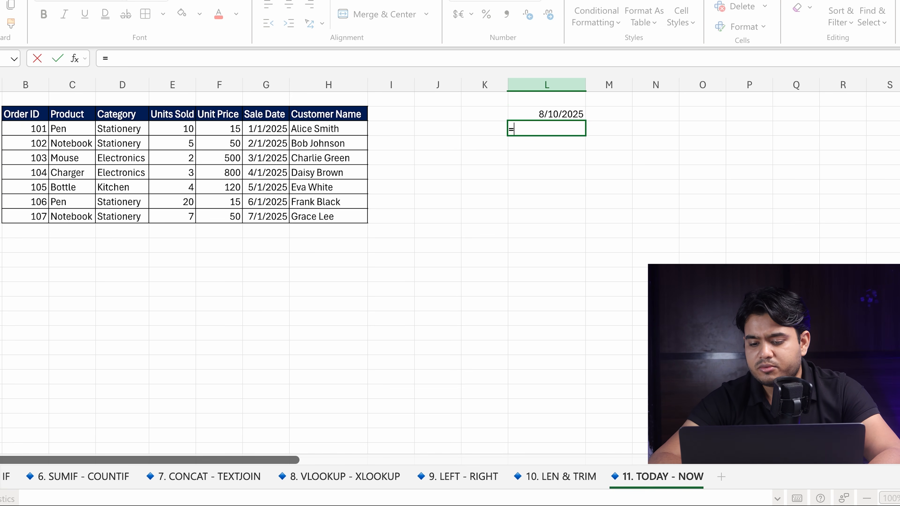
type("Now")
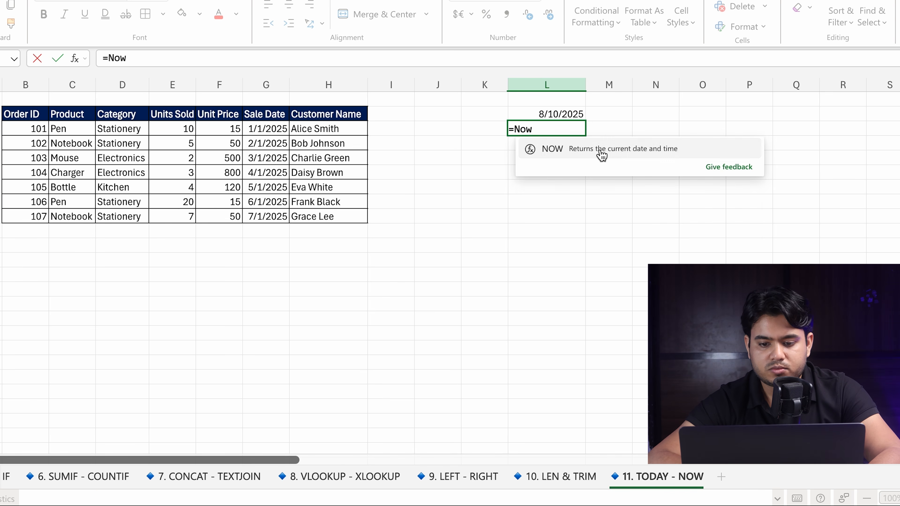
double_click(618, 152)
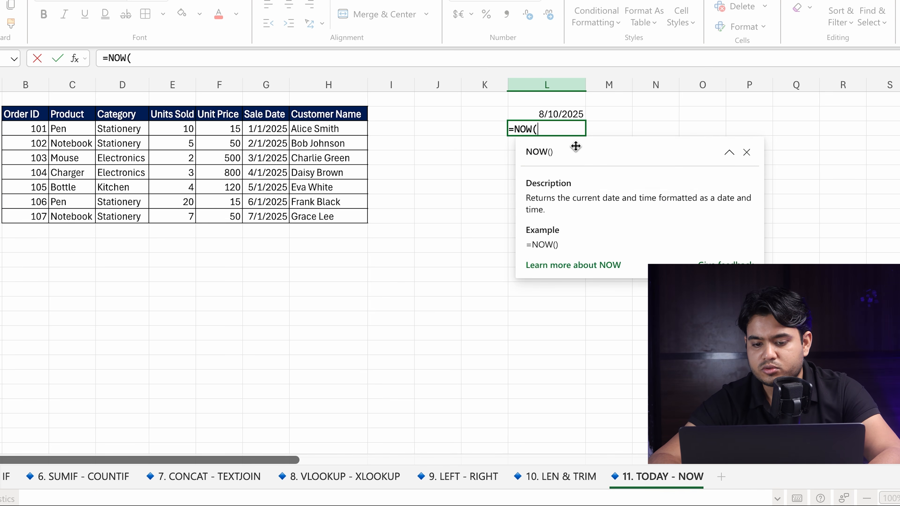
type(")")
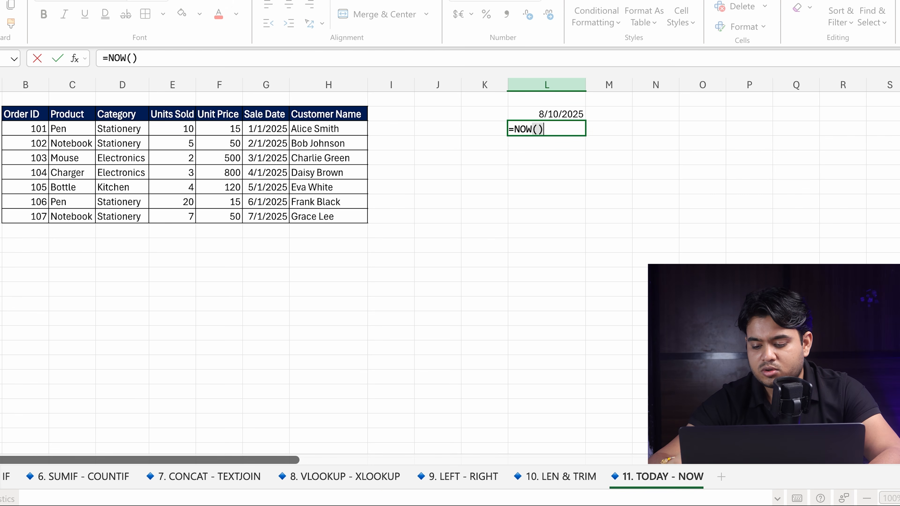
key("Return")
left_click(574, 126)
double_click(574, 128)
key("Return")
left_click(576, 128)
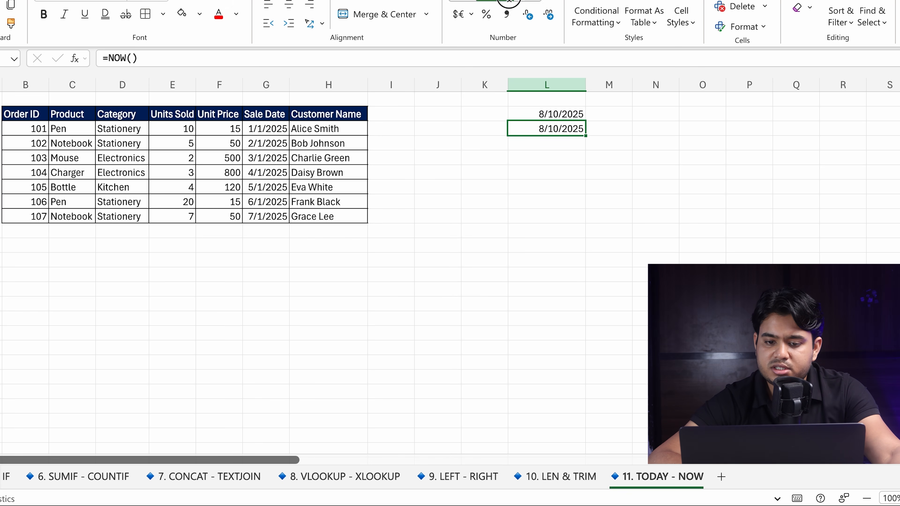
Step: Format L3 with the date type "3/14/12 1:30 PM" so that NOW shows both date and time
left_click(536, 3)
left_click(527, 122)
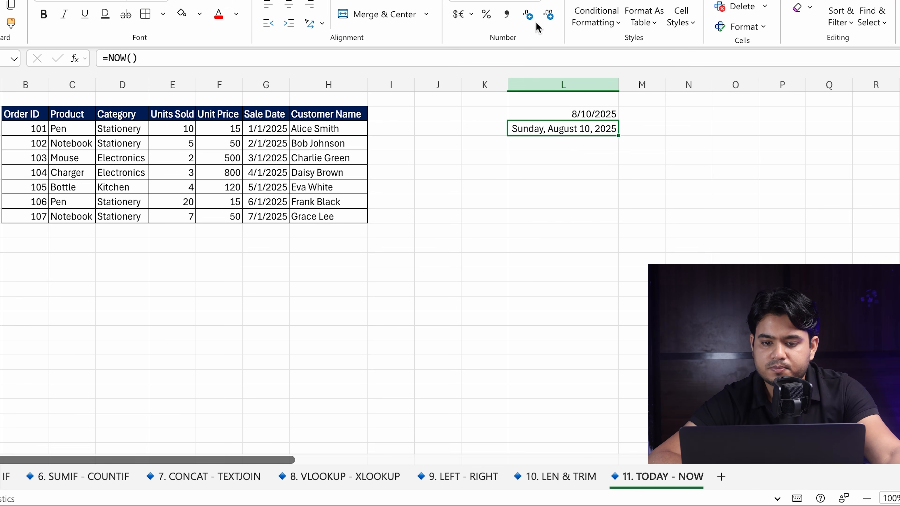
left_click(537, 4)
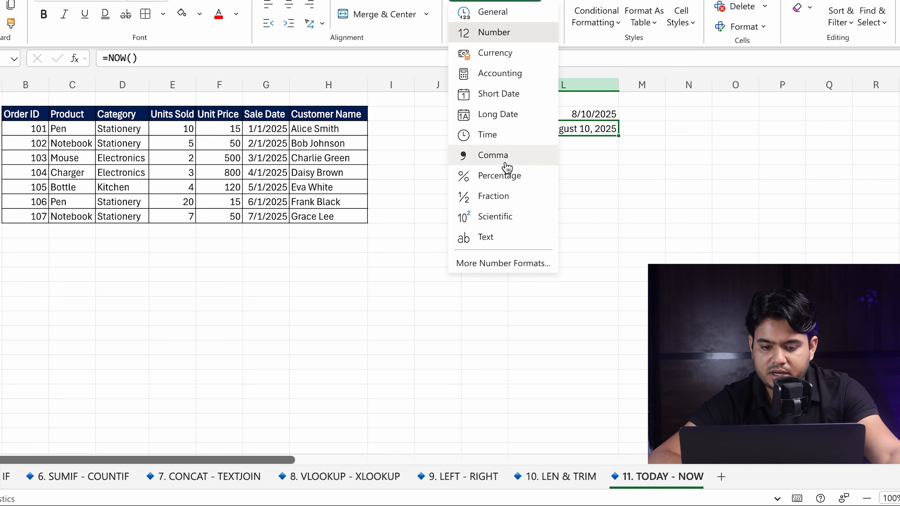
left_click(533, 264)
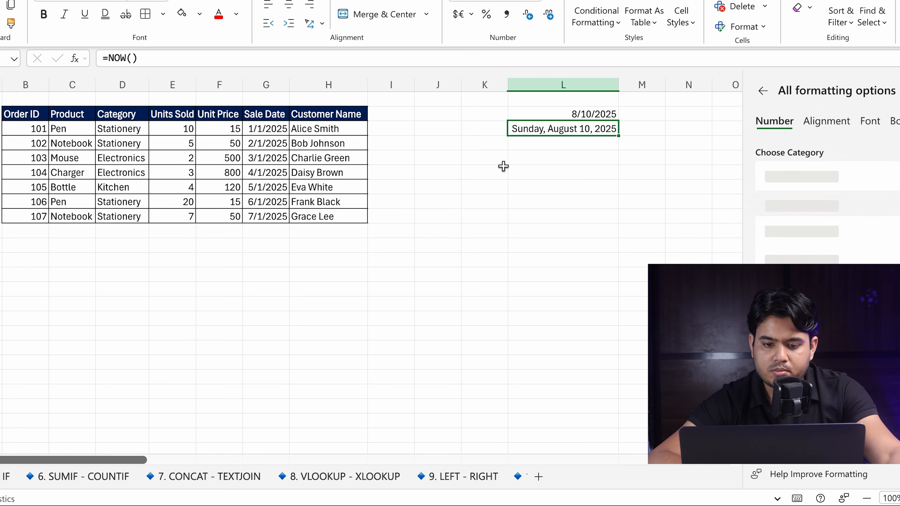
scroll(853, 305, "down", 5)
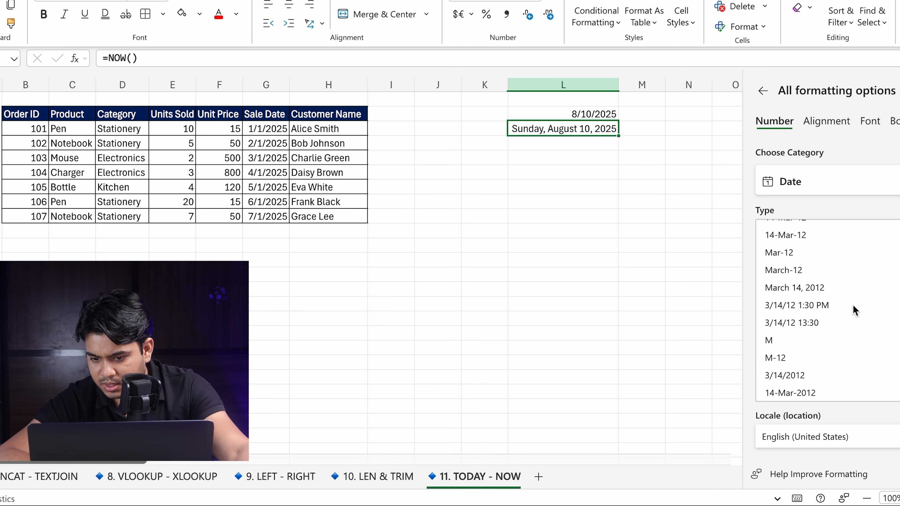
left_click(852, 303)
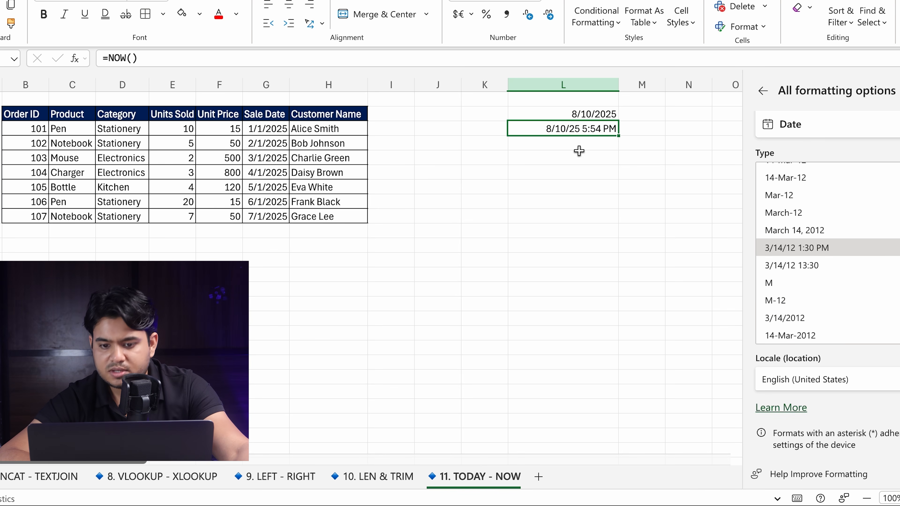
key("Escape")
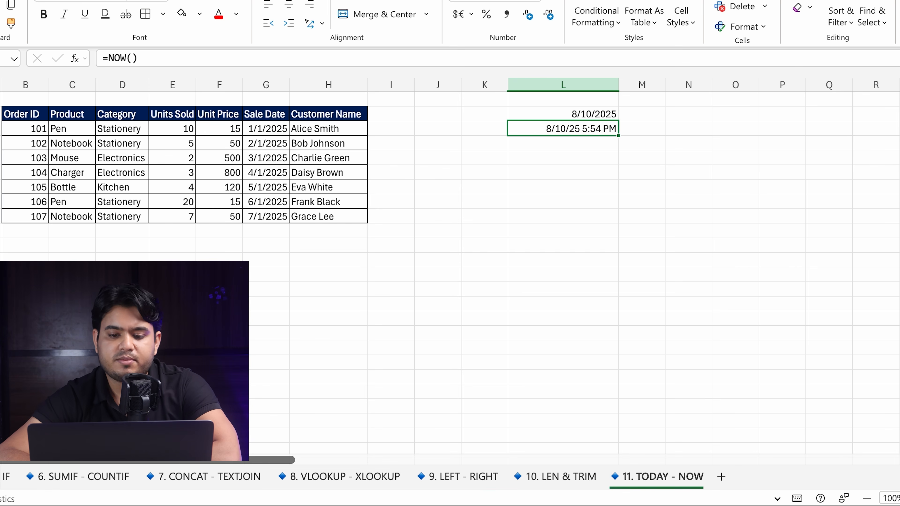
left_click(604, 155)
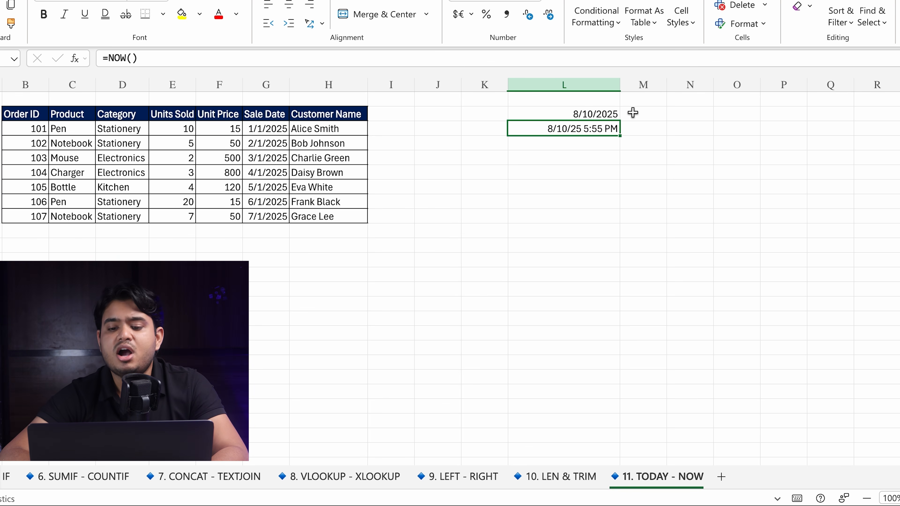
left_click(577, 169)
left_click(589, 158)
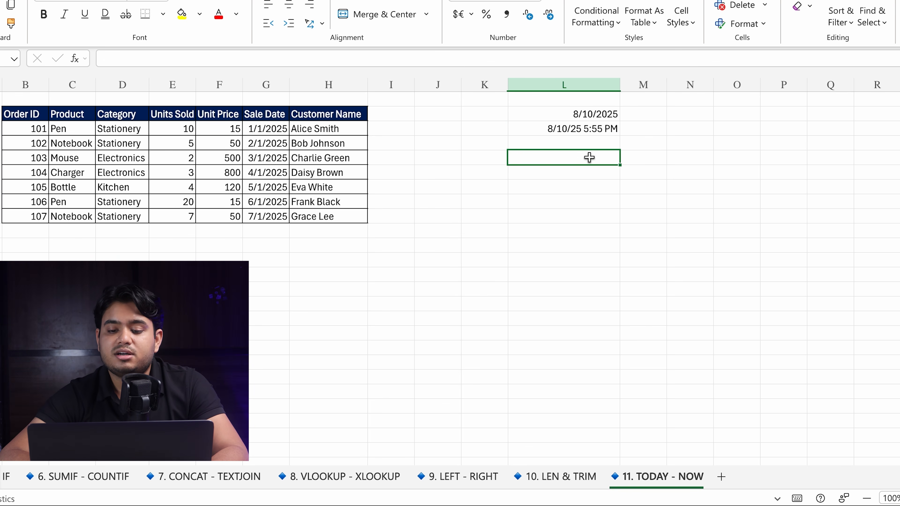
Step: Enter =L2-1 in M2 to calculate the previous day's date, and clear the cell again
left_click(650, 117)
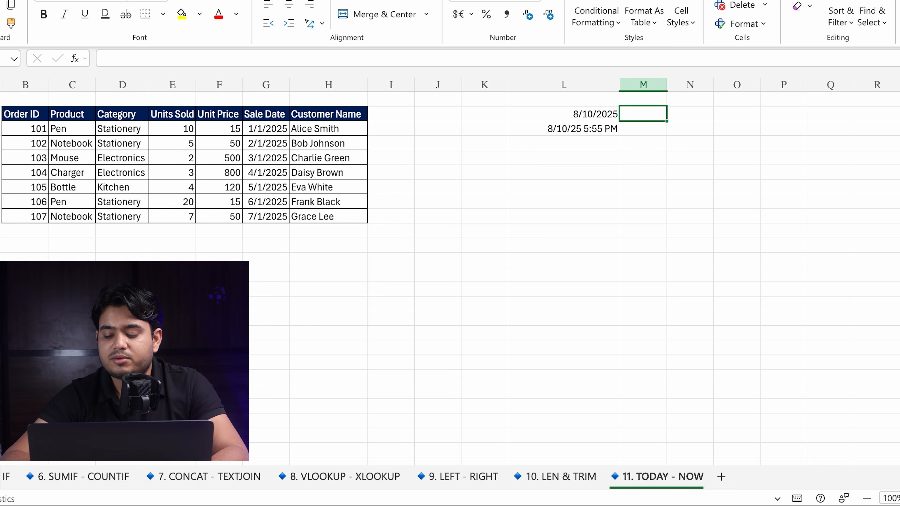
type("=")
key("Left")
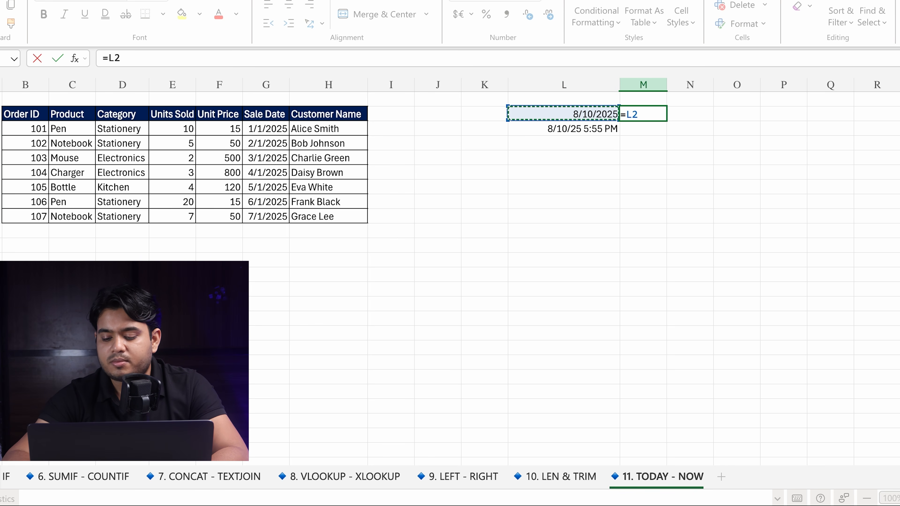
type("-1")
key("Return")
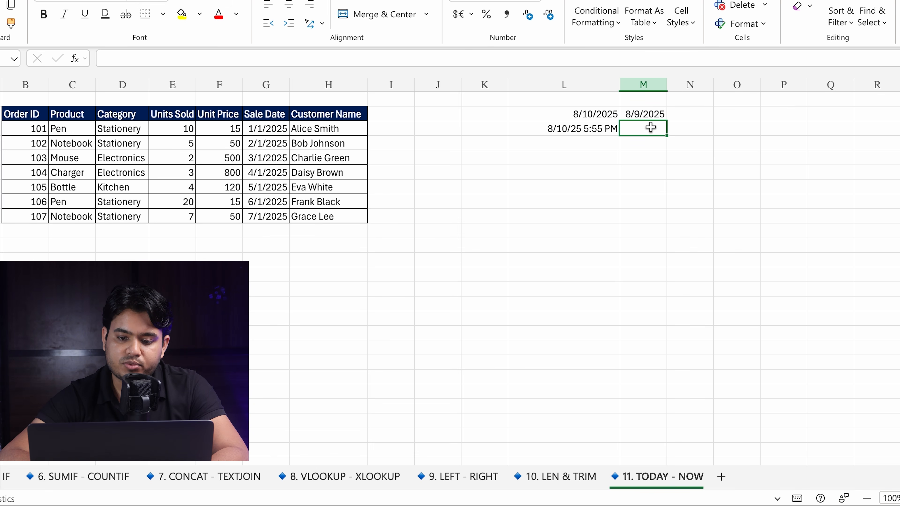
left_click(652, 113)
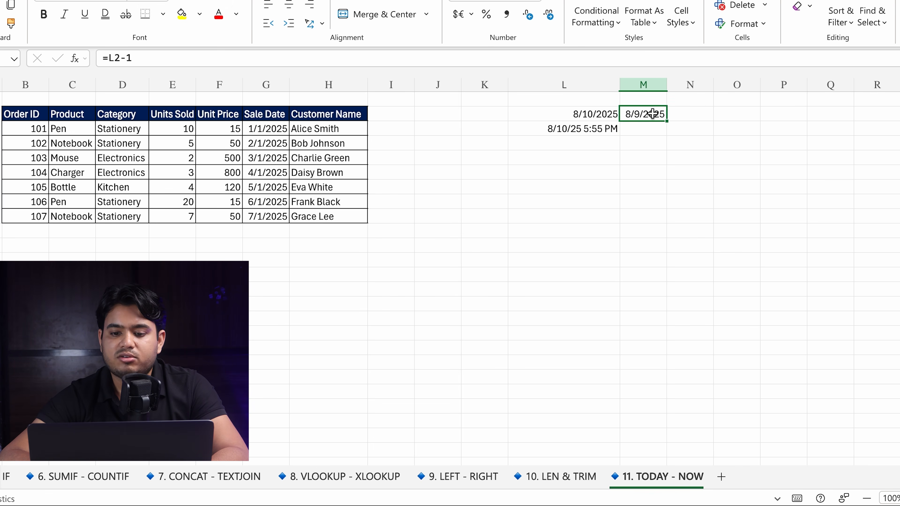
key("Delete")
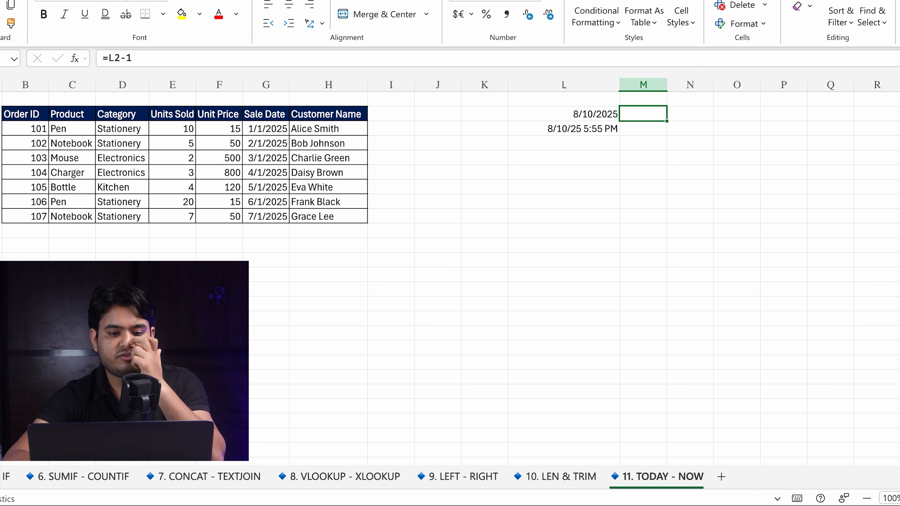
Step: Copy the sale date of order 102 from G4 into M2
left_click(270, 143)
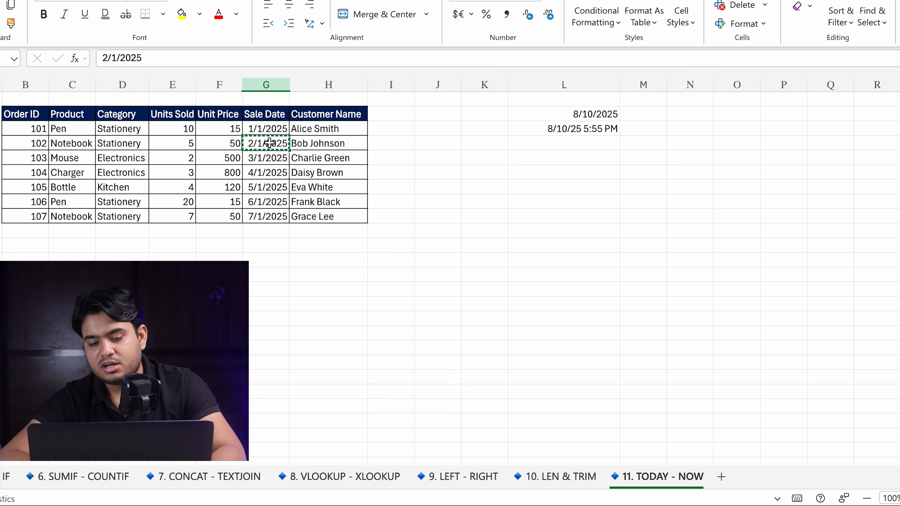
left_click(649, 113)
key("ctrl+v")
Step: In N2, enter =L2-M2 to calculate the days between the sale date and today
left_click(701, 115)
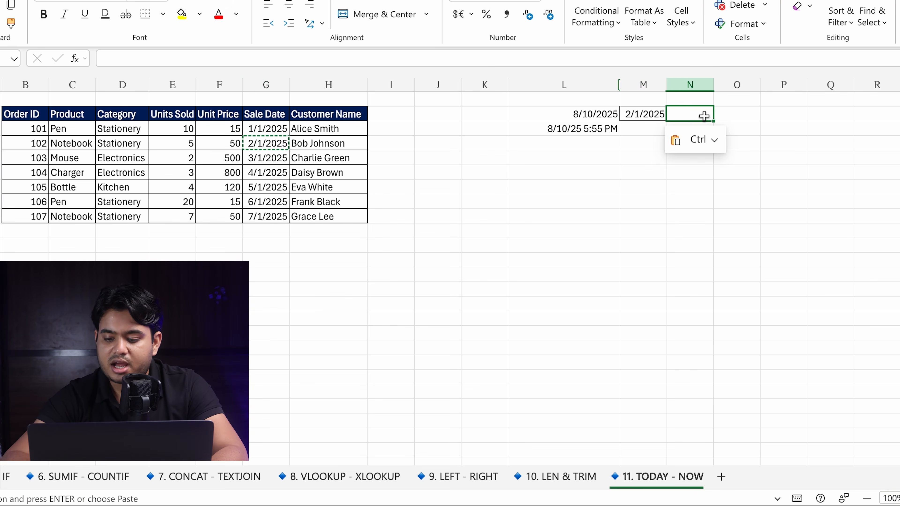
type("=")
left_click(595, 117)
type("-")
left_click(636, 114)
key("Return")
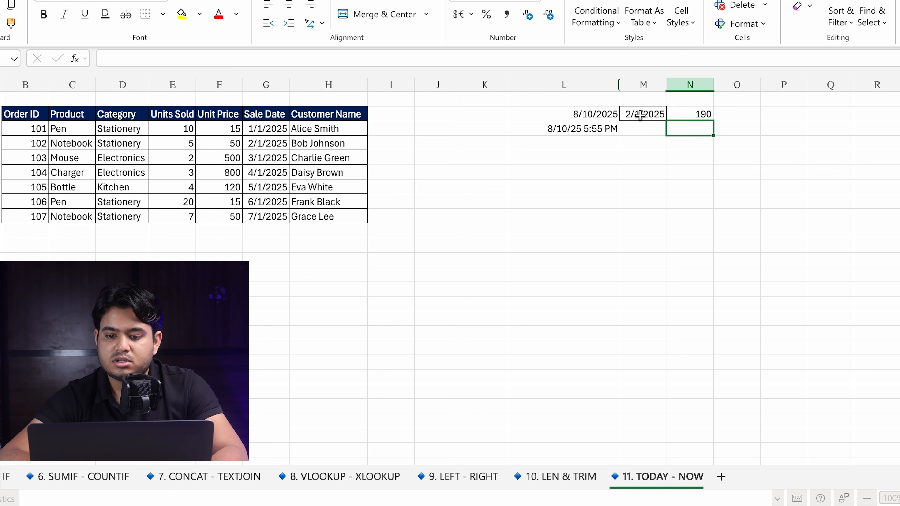
left_click(693, 115)
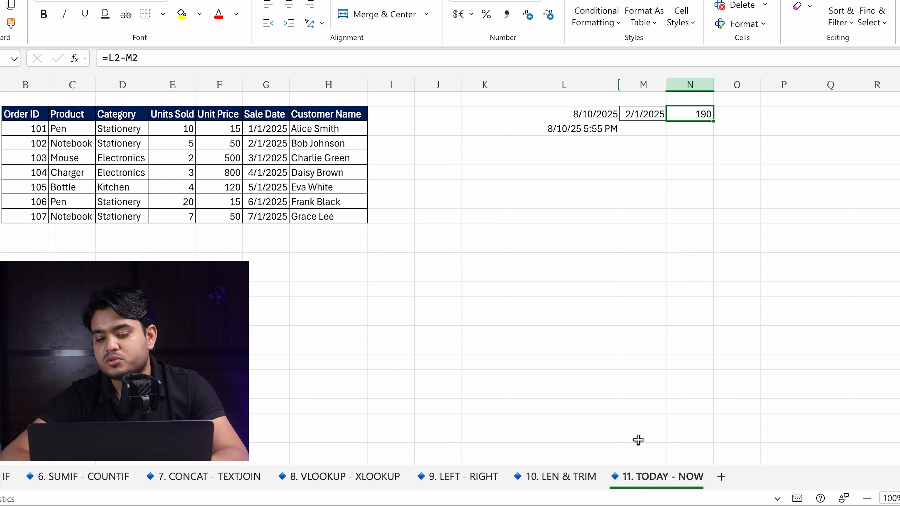
scroll(659, 476, "up", 3)
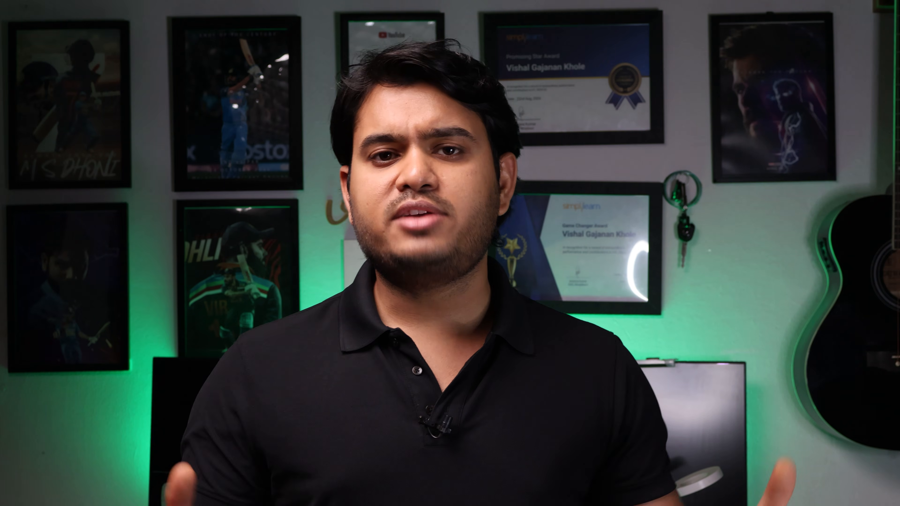